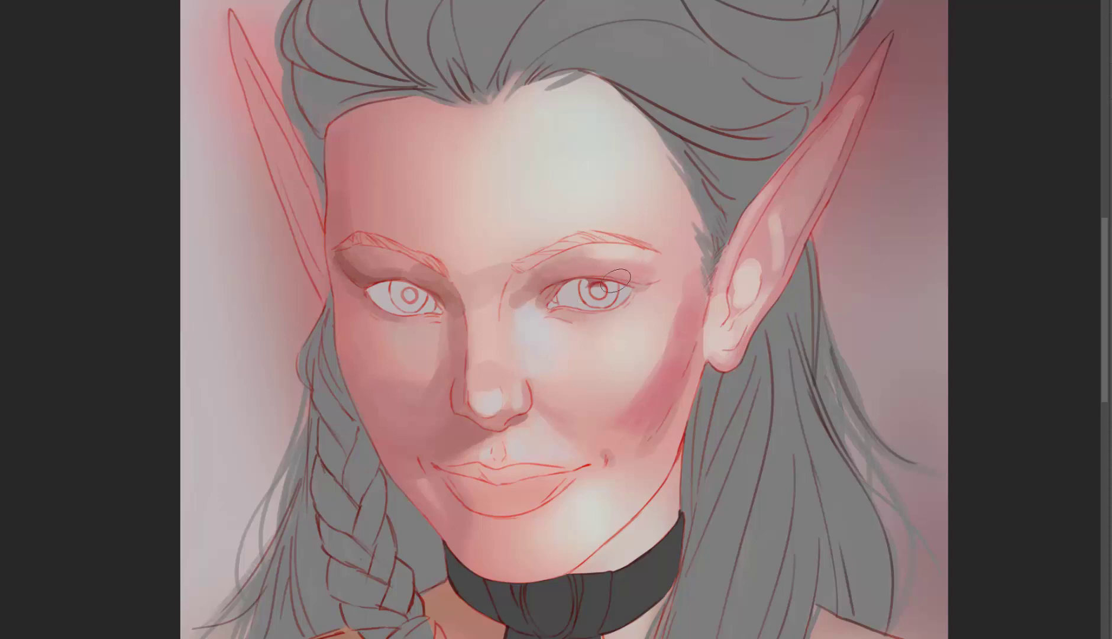
# - Paint a soft pink shadow on the lit-side temple and darken the inner hollow of the near ear within a selection, then deselect
pyautogui.press('alt')
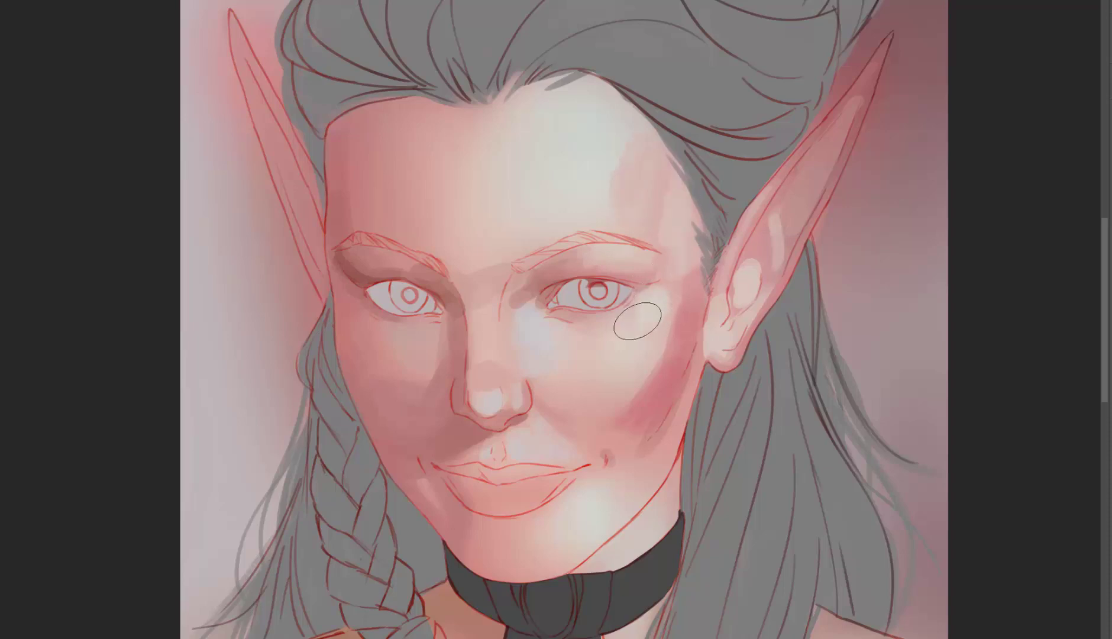
pyautogui.click(600, 239)
pyautogui.press('Return')
pyautogui.scroll(-1, 508, 400)
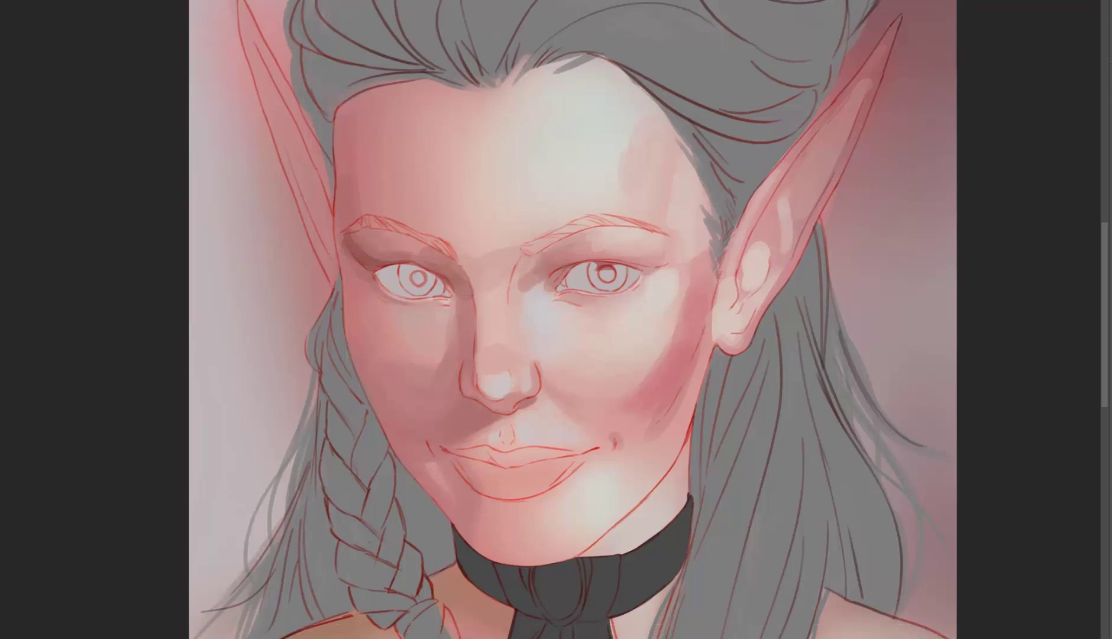
pyautogui.hscroll(-2, 350, 272)
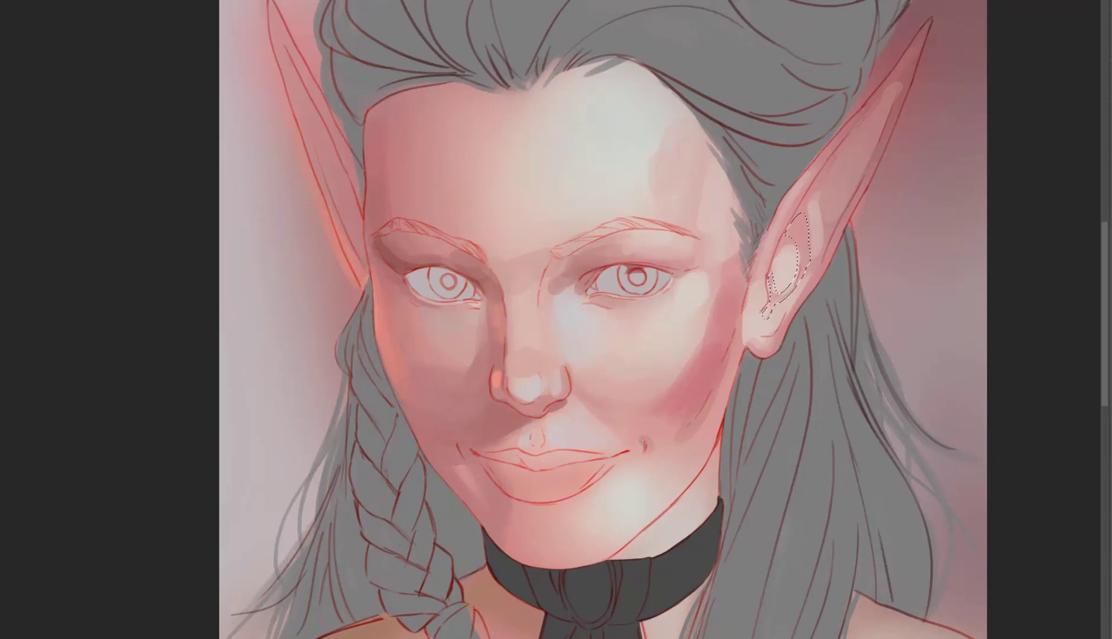
pyautogui.hotkey('ctrl', 'd')
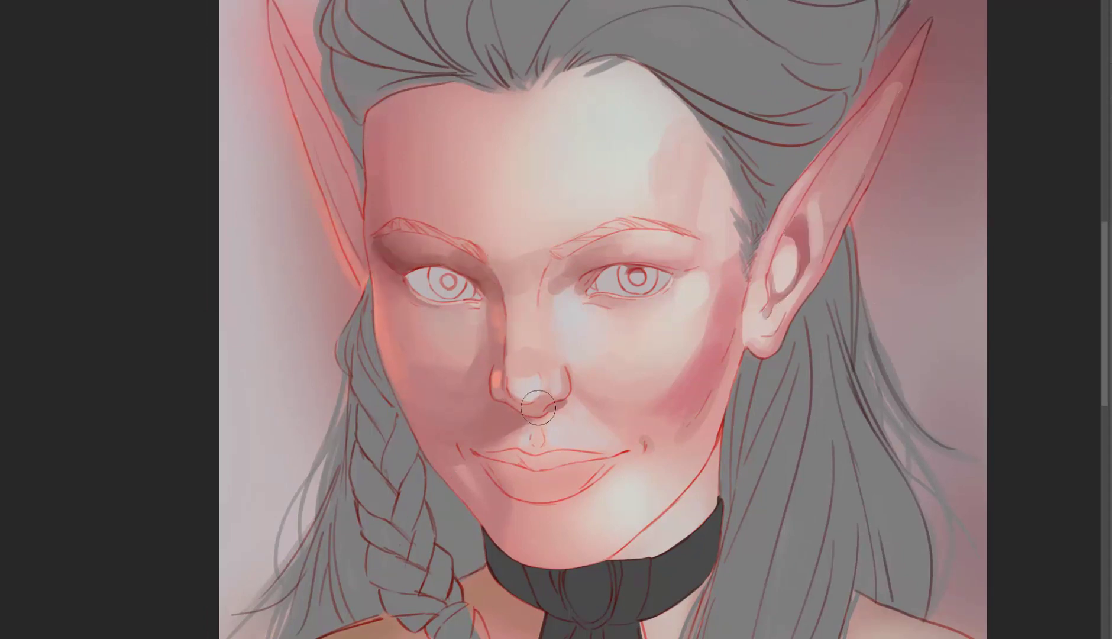
# - Deepen the shadow under the nose and shade the lit-side jawline inside a selection, then deselect
pyautogui.moveTo(509, 415); pyautogui.dragTo(393, 354)
pyautogui.scroll(-3, 661, 416)
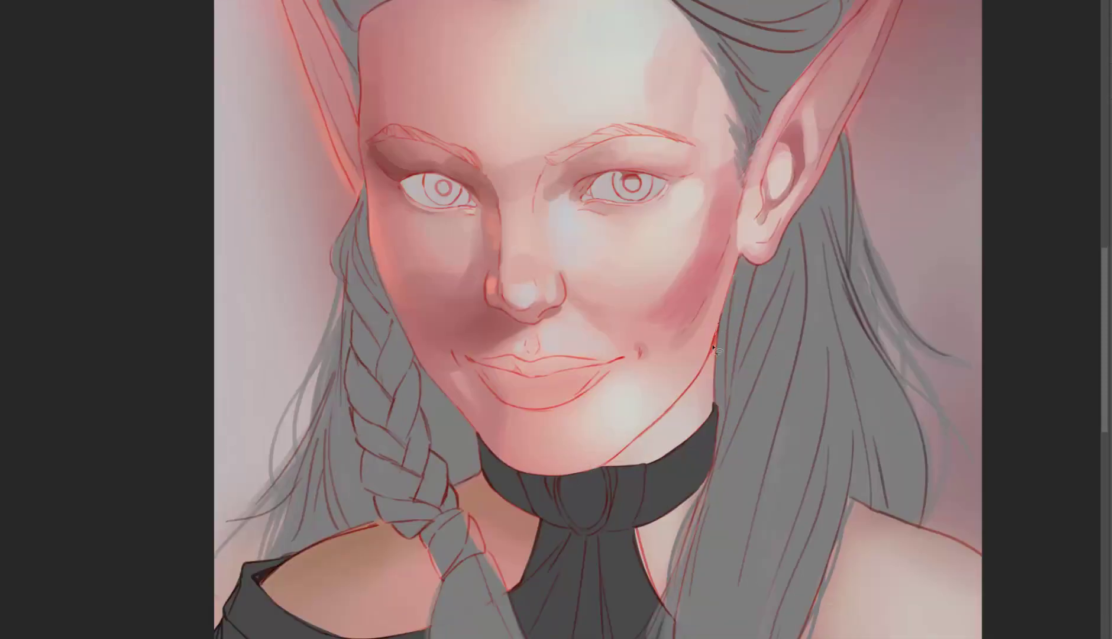
pyautogui.moveTo(611, 462)
pyautogui.mouseDown()
pyautogui.moveTo(719, 313)
pyautogui.moveTo(576, 446)
pyautogui.mouseUp()
pyautogui.hotkey('ctrl', 'd')
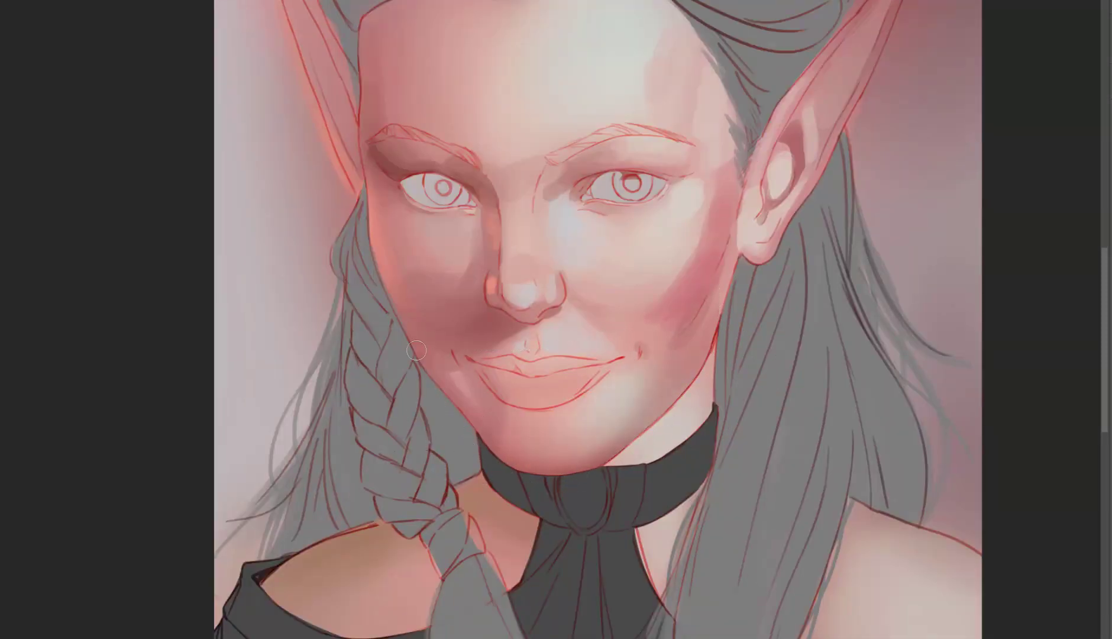
# - Blend the shading around both eye sockets and the side of the nose bridge into smoother transitions
pyautogui.moveTo(496, 251); pyautogui.dragTo(481, 161)
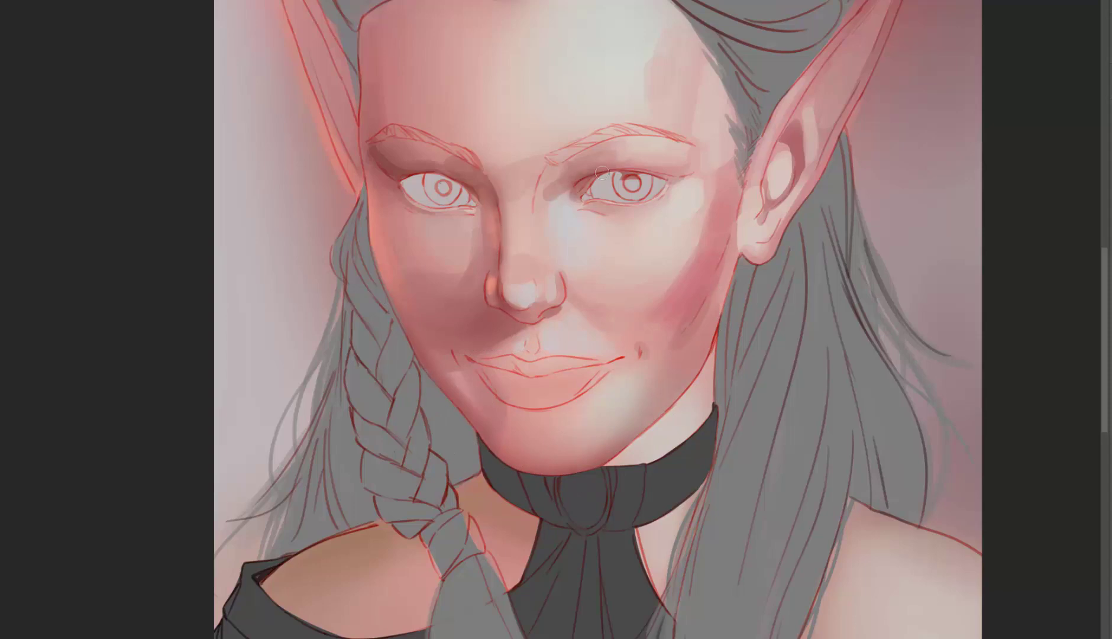
pyautogui.moveTo(408, 177); pyautogui.dragTo(461, 177)
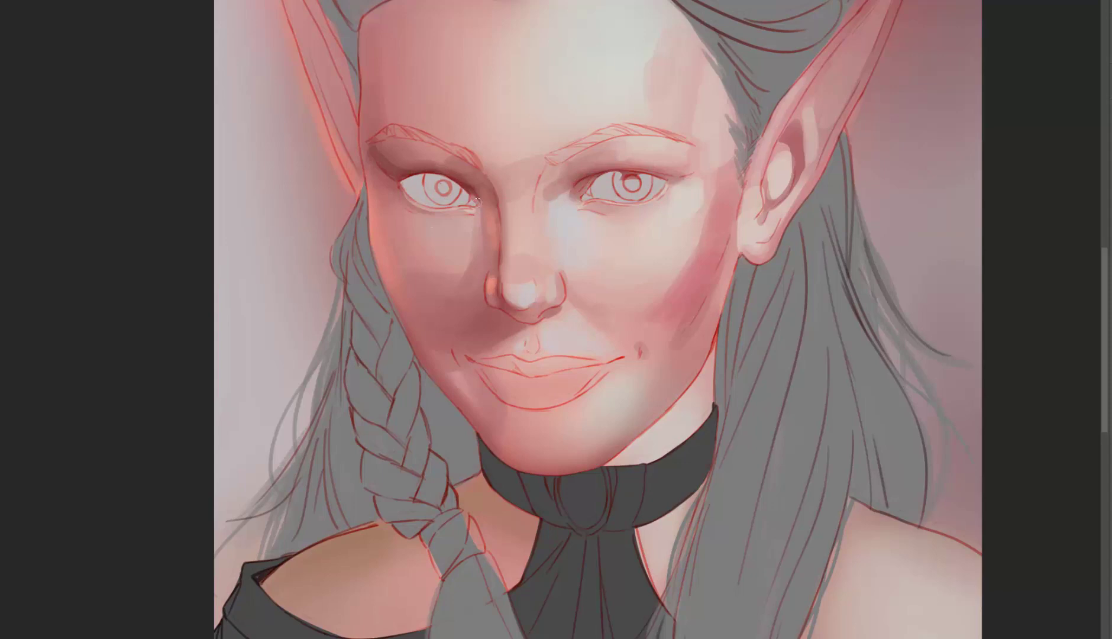
pyautogui.scroll(-2, 414, 207)
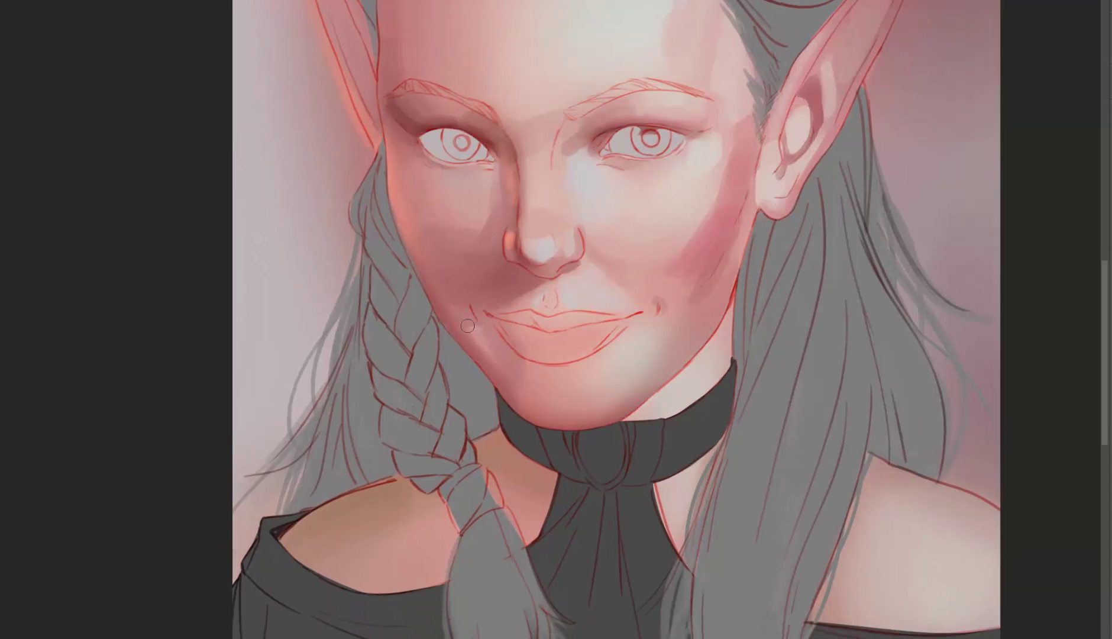
pyautogui.scroll(3, 456, 298)
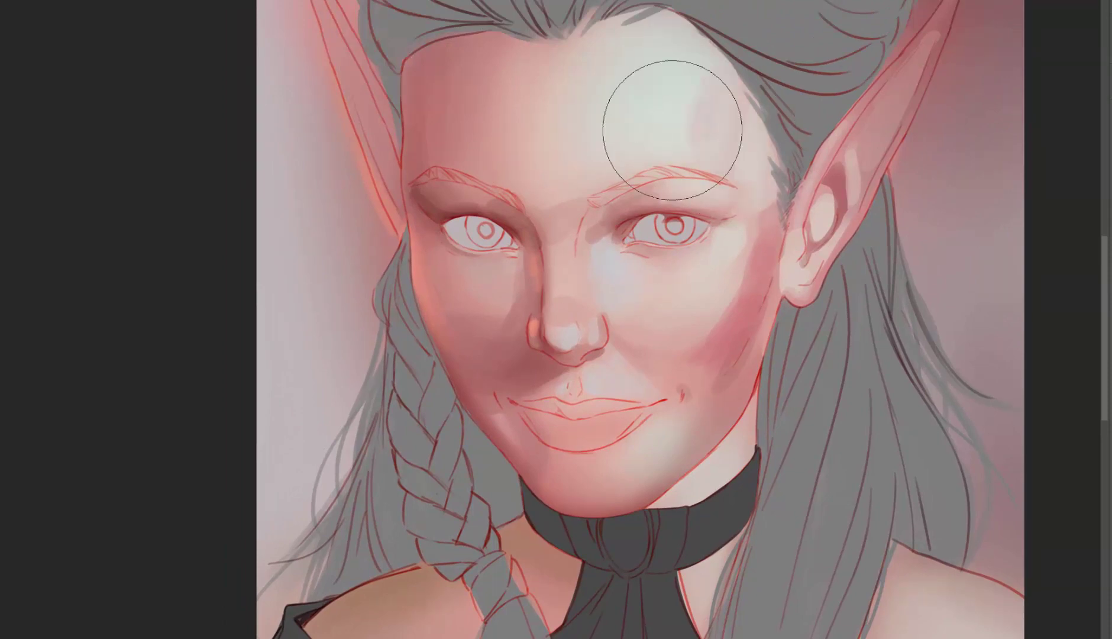
# - Soften the temple shadow into the forehead highlight with a large brush and smooth the nose bridge highlight with a smaller one
pyautogui.moveTo(658, 112); pyautogui.dragTo(567, 154)
pyautogui.press('[')
pyautogui.press('[')
pyautogui.press('[')
pyautogui.press('[')
pyautogui.press('[')
pyautogui.press('[')
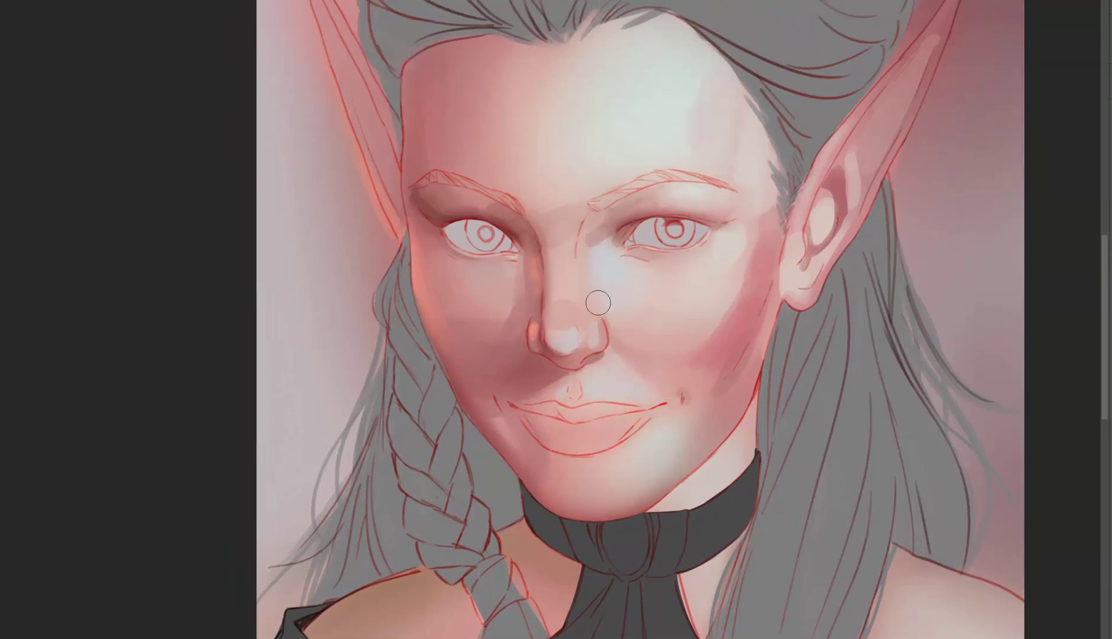
pyautogui.scroll(-3, 578, 471)
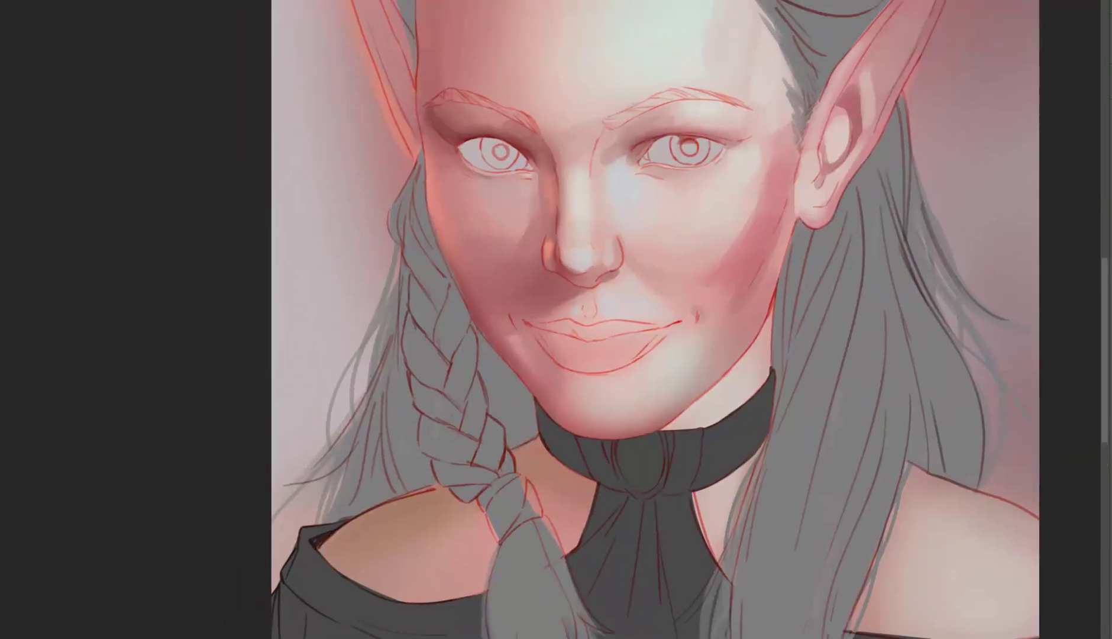
# - Paint shadows on the neck and chest beside the collar and hair, and soften the edges of the cheek blush
pyautogui.press(']')
pyautogui.press(']')
pyautogui.moveTo(763, 373)
pyautogui.mouseDown()
pyautogui.moveTo(770, 314)
pyautogui.moveTo(759, 404)
pyautogui.mouseUp()
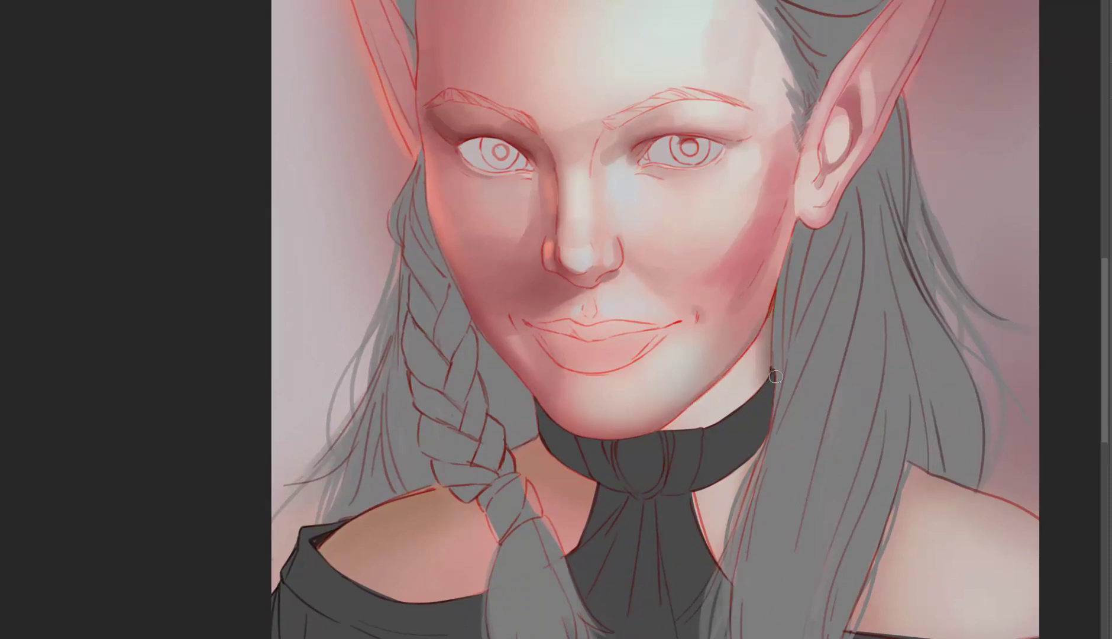
pyautogui.moveTo(690, 496)
pyautogui.mouseDown()
pyautogui.moveTo(730, 564)
pyautogui.moveTo(739, 473)
pyautogui.mouseUp()
pyautogui.moveTo(532, 485)
pyautogui.mouseDown()
pyautogui.moveTo(516, 446)
pyautogui.moveTo(563, 486)
pyautogui.mouseUp()
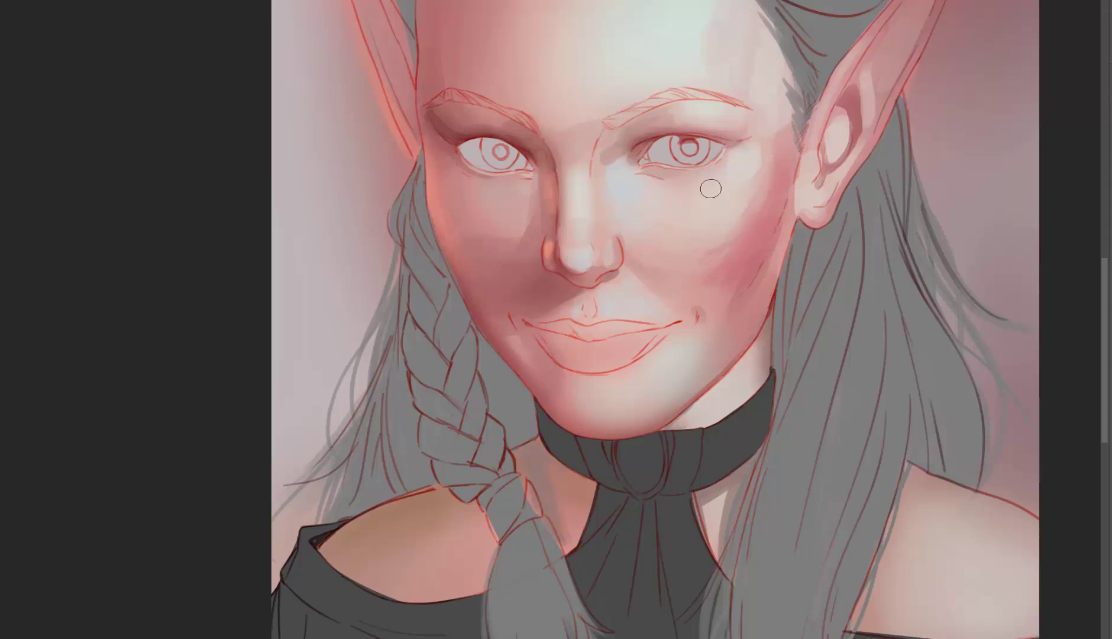
# - Refine the shading beside the nose and fill both lips with flat dark red
pyautogui.scroll(-2, 710, 188)
pyautogui.scroll(5, 710, 188)
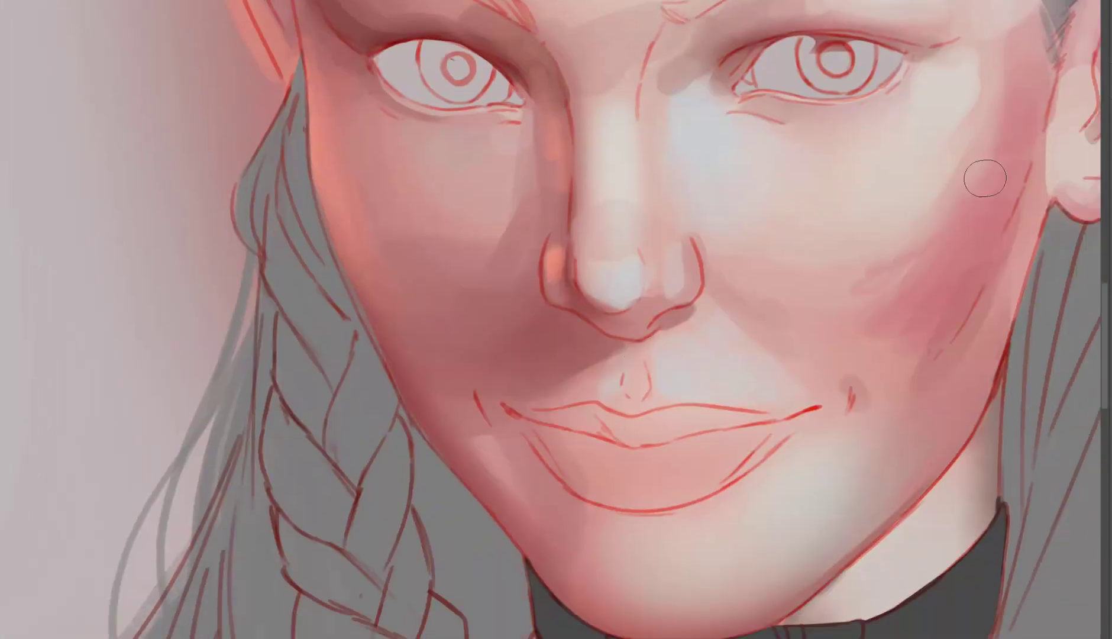
pyautogui.moveTo(736, 234); pyautogui.dragTo(698, 308)
pyautogui.moveTo(576, 414)
pyautogui.mouseDown()
pyautogui.moveTo(615, 379)
pyautogui.moveTo(748, 326)
pyautogui.moveTo(774, 379)
pyautogui.mouseUp()
pyautogui.moveTo(591, 416)
pyautogui.mouseDown()
pyautogui.moveTo(618, 438)
pyautogui.moveTo(792, 332)
pyautogui.moveTo(626, 408)
pyautogui.moveTo(591, 378)
pyautogui.mouseUp()
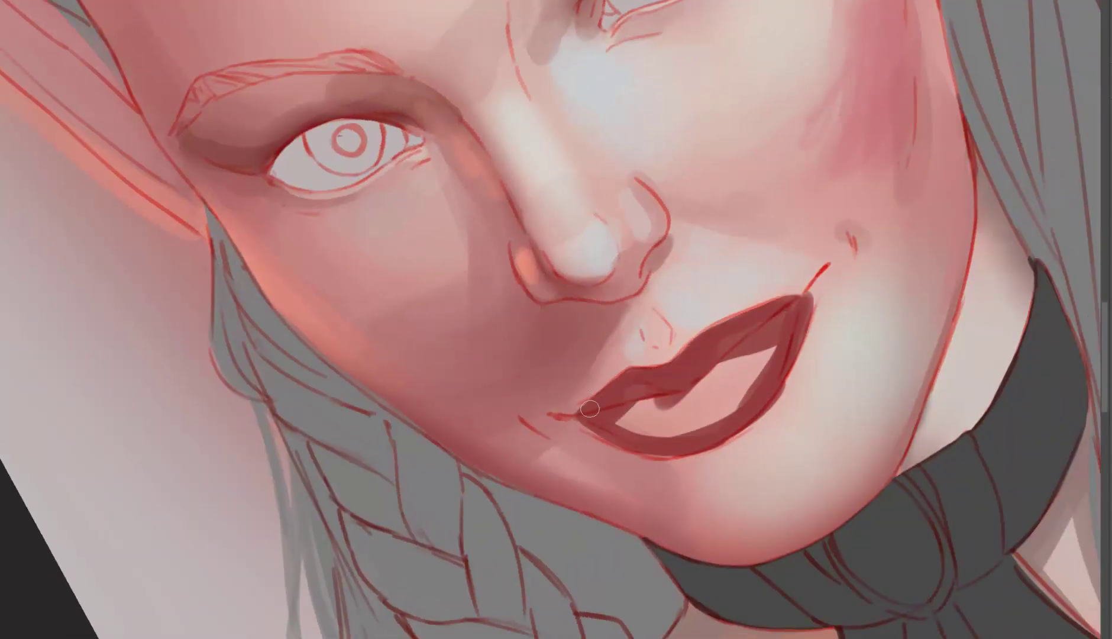
pyautogui.moveTo(621, 425)
pyautogui.mouseDown()
pyautogui.moveTo(794, 310)
pyautogui.moveTo(737, 425)
pyautogui.moveTo(635, 409)
pyautogui.mouseUp()
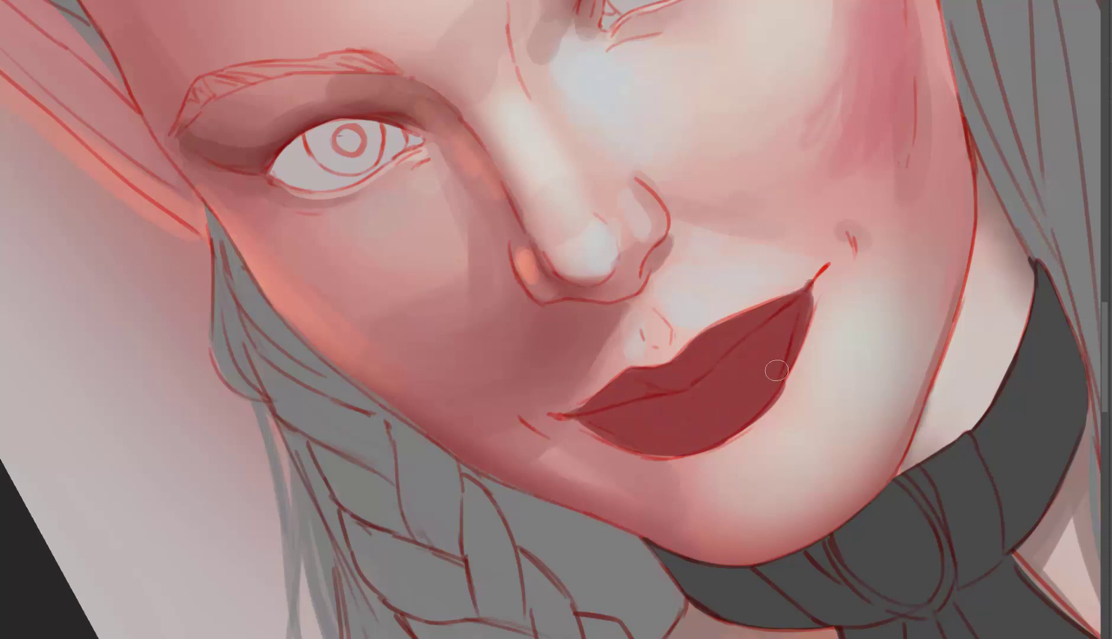
pyautogui.press('r')
pyautogui.moveTo(776, 369); pyautogui.dragTo(769, 249)
# - Recolour the lips to deep blue with Hue/Saturation at hue -137 and saturation -22, and tidy the lower lip edge
pyautogui.hotkey('ctrl', 'u')
pyautogui.moveTo(1001, 153); pyautogui.dragTo(955, 154)
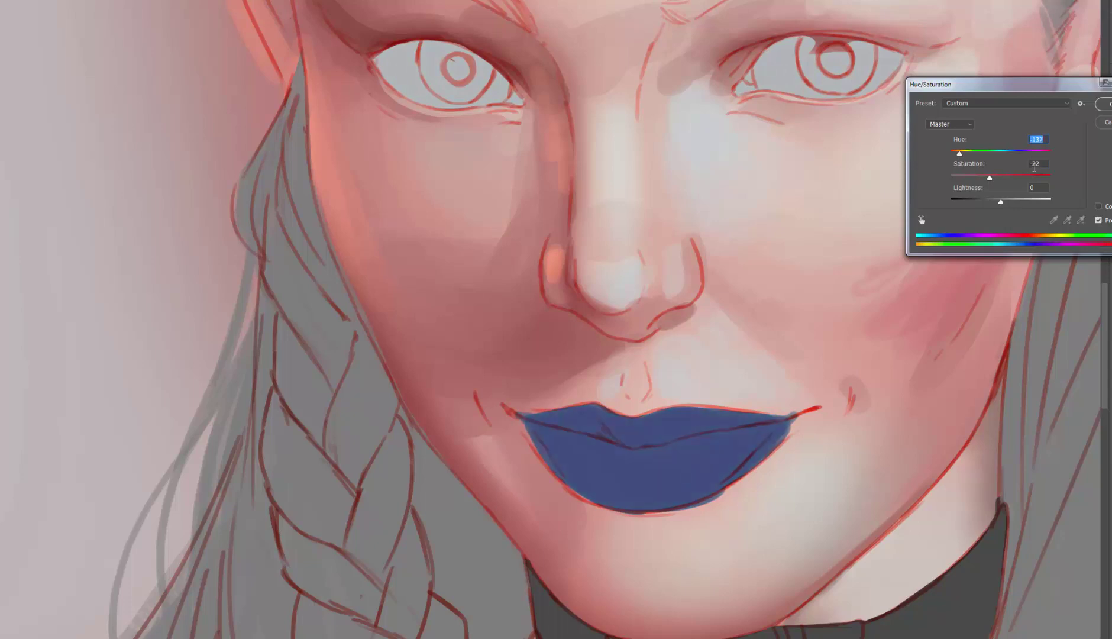
pyautogui.press('Return')
pyautogui.moveTo(713, 500); pyautogui.dragTo(620, 513)
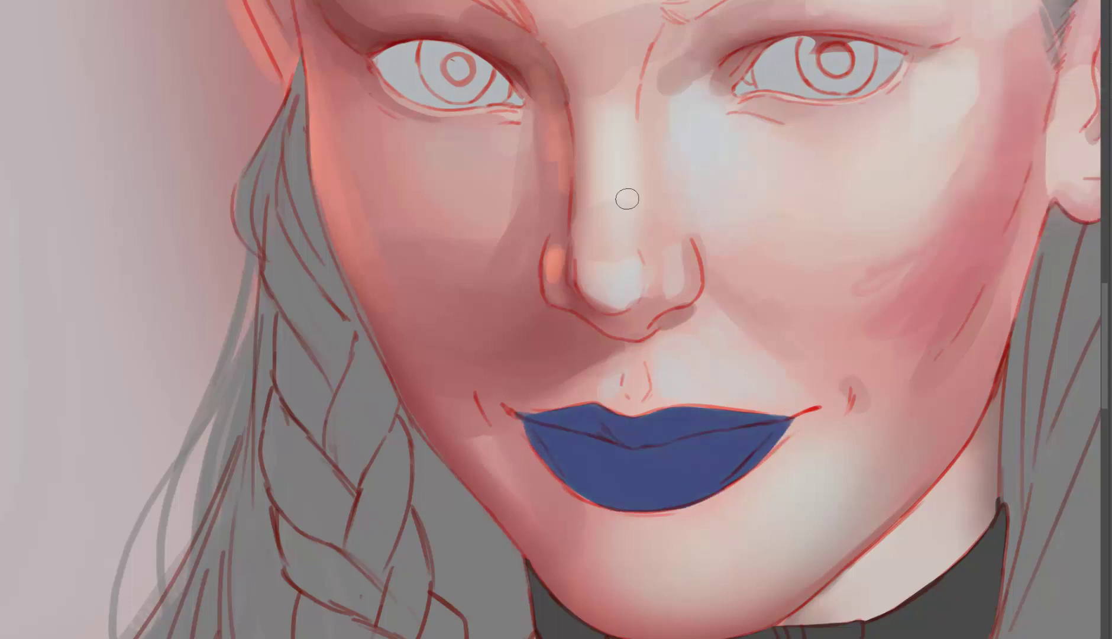
# - Lighten the swept-back hair on the crown to a soft light grey with a large soft brush
pyautogui.hotkey('ctrl', '-')
pyautogui.hotkey('ctrl', '-')
pyautogui.moveTo(587, 104); pyautogui.dragTo(739, 148)
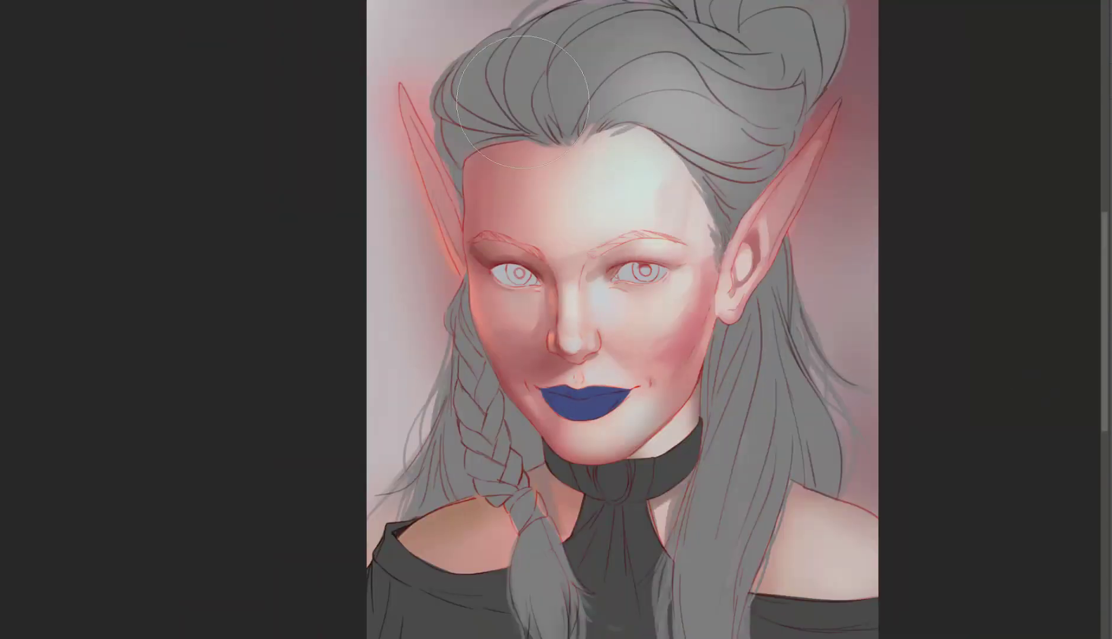
pyautogui.moveTo(503, 36); pyautogui.dragTo(769, 178)
# - Fade the long side hair and the braid into a saturated blue toward the ends
pyautogui.moveTo(763, 266); pyautogui.dragTo(763, 503)
pyautogui.scroll(-3, 597, 321)
pyautogui.moveTo(473, 325)
pyautogui.mouseDown()
pyautogui.moveTo(473, 461)
pyautogui.moveTo(704, 533)
pyautogui.moveTo(707, 491)
pyautogui.mouseUp()
pyautogui.moveTo(425, 266); pyautogui.dragTo(503, 536)
pyautogui.moveTo(733, 296); pyautogui.dragTo(537, 495)
pyautogui.scroll(3, 814, 372)
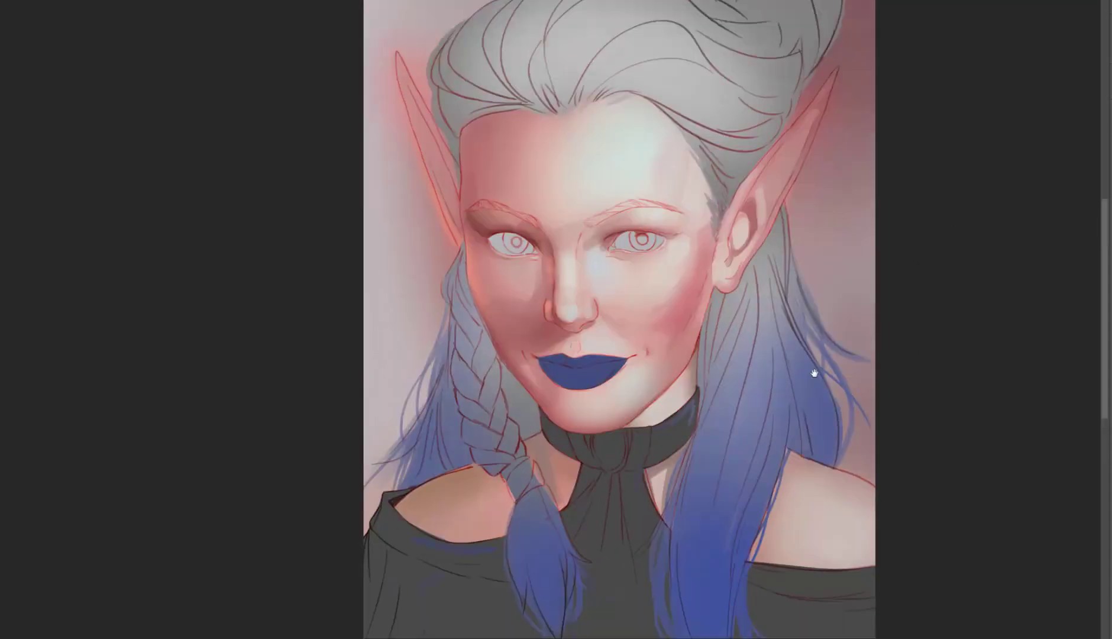
# - Fill both eyebrows with flat grey inside their sketched outlines
pyautogui.scroll(2, 697, 236)
pyautogui.scroll(-3, 640, 154)
pyautogui.scroll(5, 703, 270)
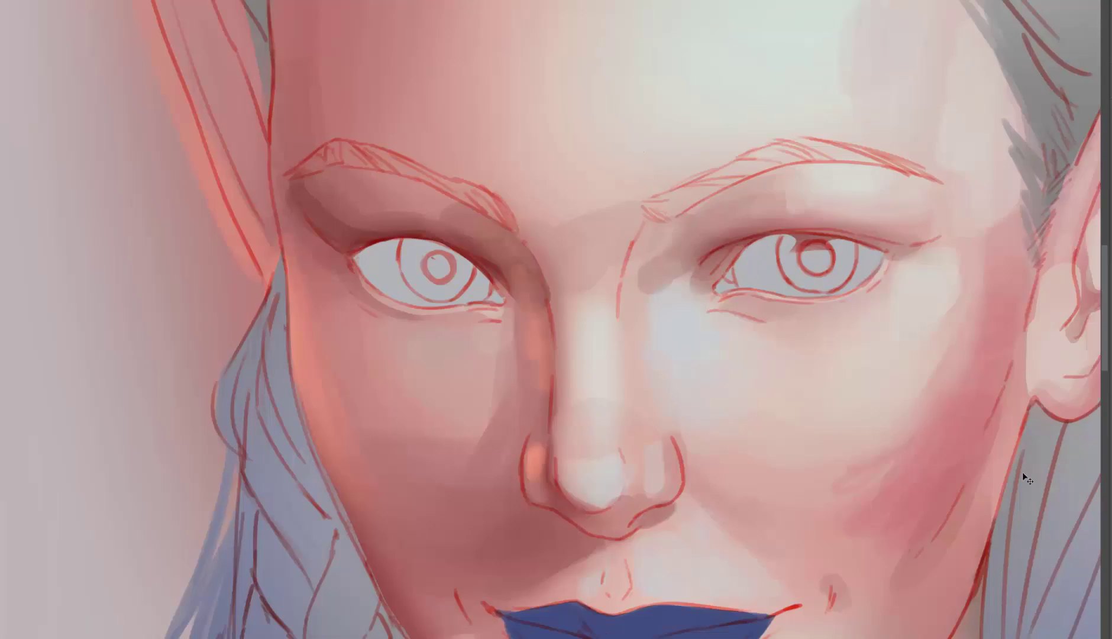
pyautogui.moveTo(657, 204)
pyautogui.mouseDown()
pyautogui.moveTo(772, 156)
pyautogui.moveTo(718, 188)
pyautogui.moveTo(788, 125)
pyautogui.moveTo(943, 177)
pyautogui.mouseUp()
pyautogui.moveTo(477, 202)
pyautogui.mouseDown()
pyautogui.moveTo(307, 175)
pyautogui.moveTo(374, 143)
pyautogui.moveTo(476, 193)
pyautogui.moveTo(504, 226)
pyautogui.moveTo(452, 159)
pyautogui.moveTo(326, 142)
pyautogui.mouseUp()
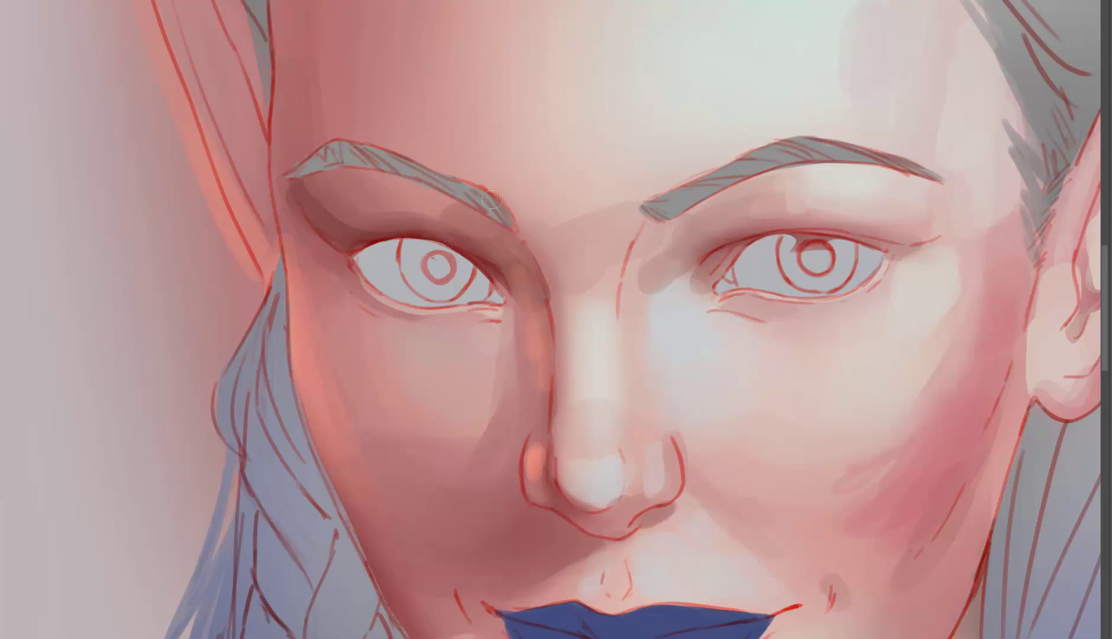
# - Paint one iris green on the shadowed side and the other blue, and lower their saturation with Hue/Saturation
pyautogui.scroll(-1, 450, 187)
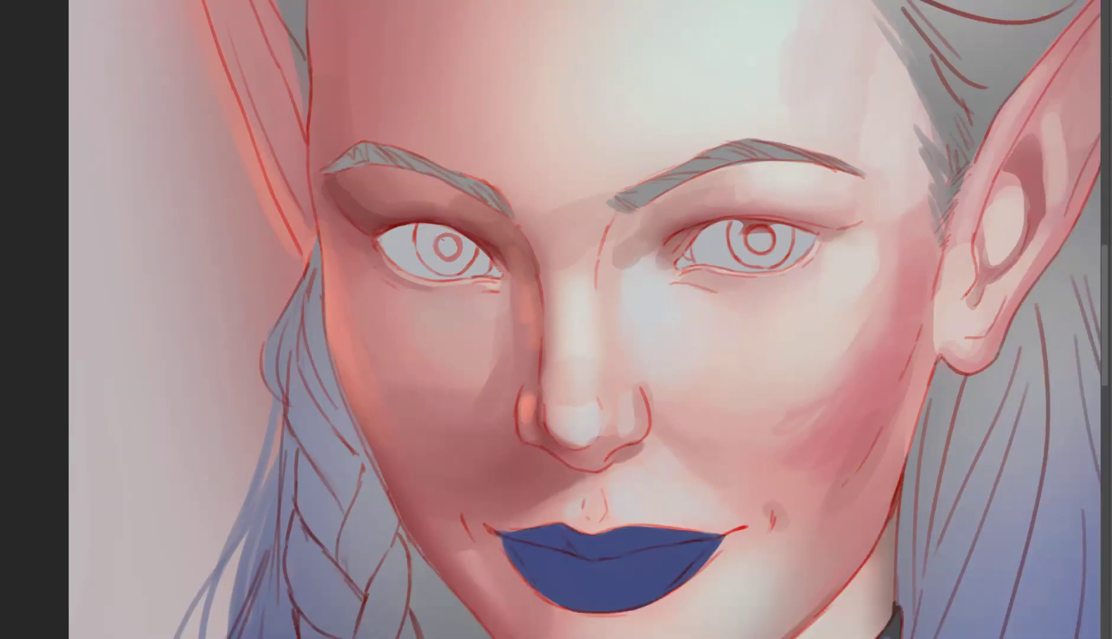
pyautogui.moveTo(421, 233); pyautogui.dragTo(468, 249)
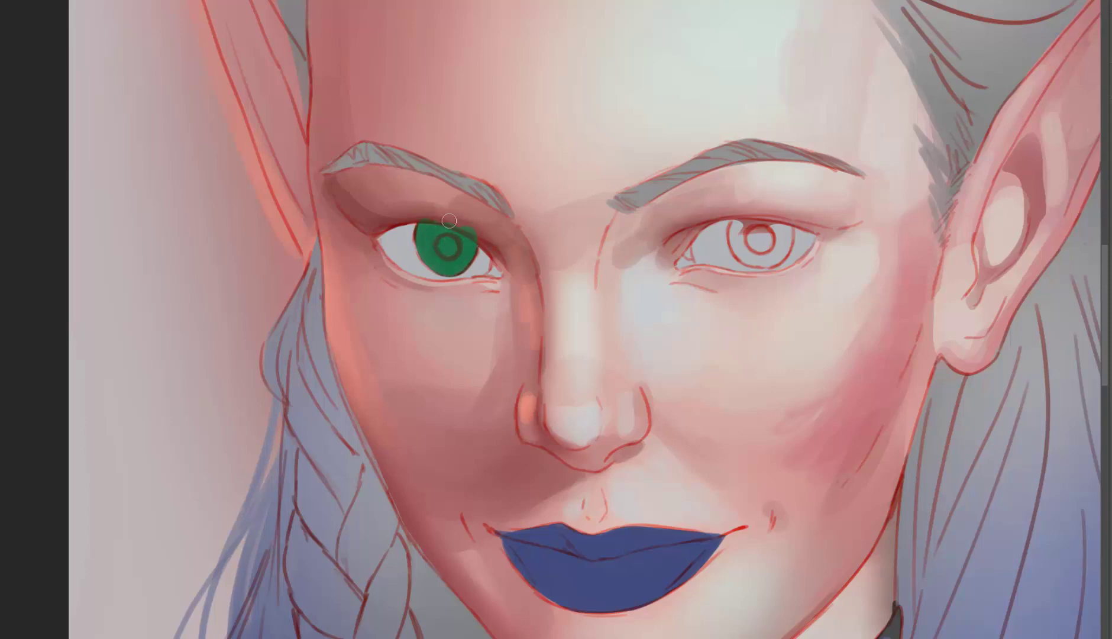
pyautogui.moveTo(735, 226); pyautogui.dragTo(778, 245)
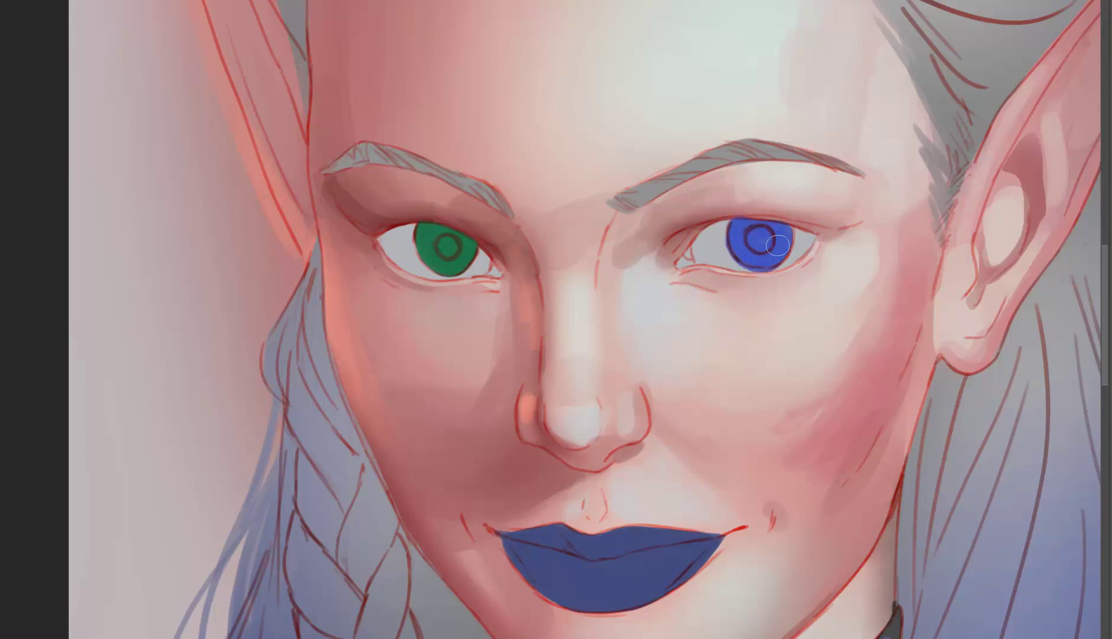
pyautogui.hotkey('ctrl', 'u')
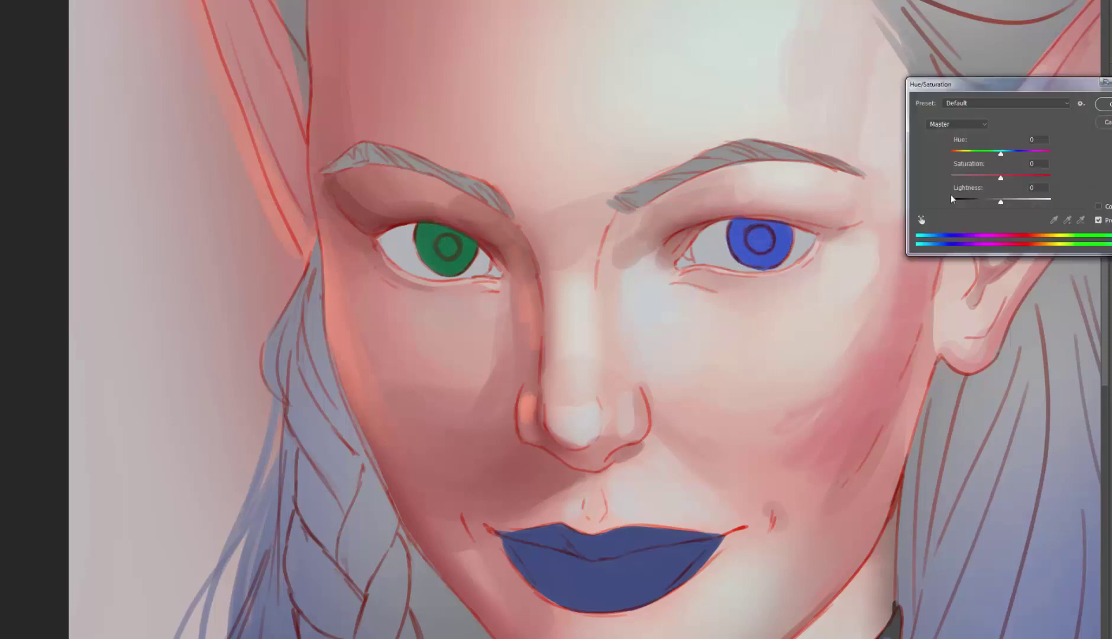
pyautogui.moveTo(982, 178); pyautogui.dragTo(988, 179)
pyautogui.press('Return')
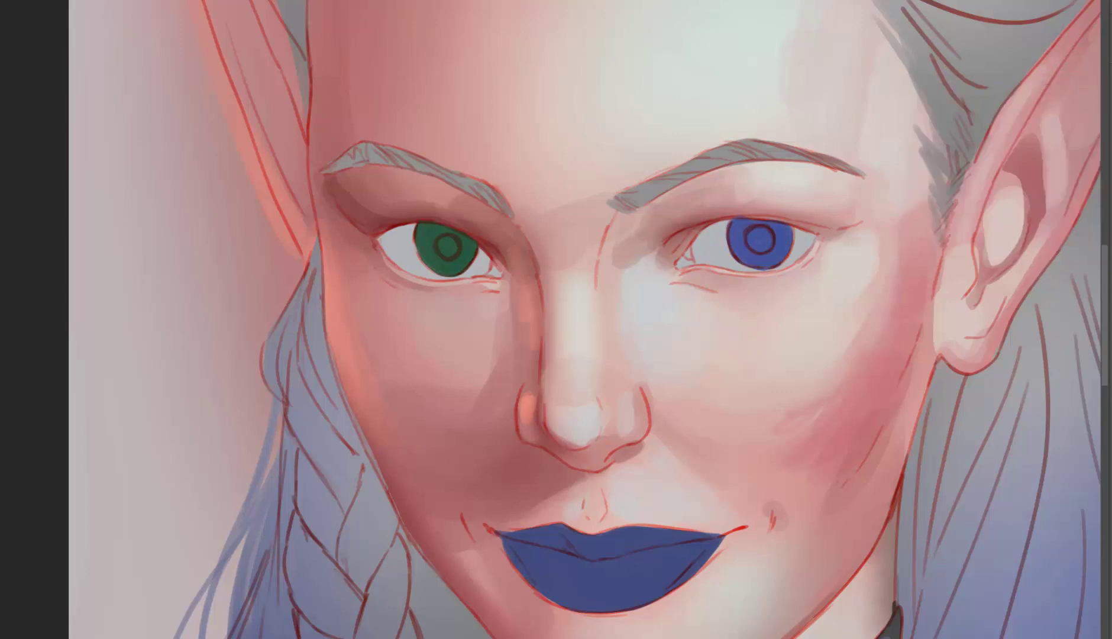
# - Blend the hard-edged shadow patches on the darker cheek beside the nose and soften the shading under the chin
pyautogui.hotkey('ctrl', '-')
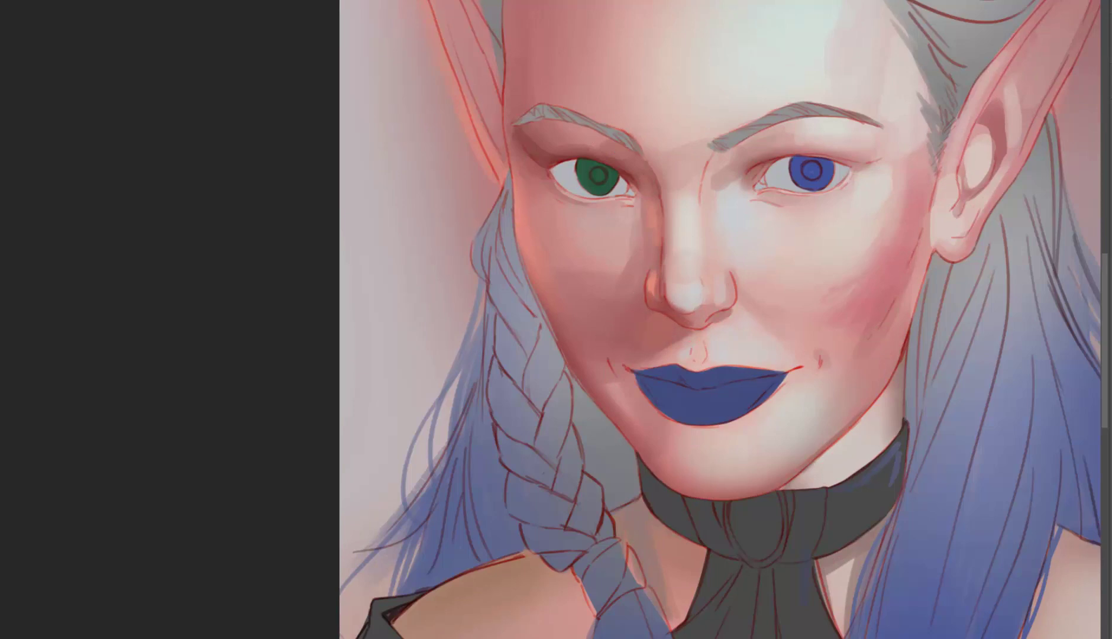
pyautogui.press(']')
pyautogui.moveTo(618, 311); pyautogui.dragTo(626, 310)
pyautogui.moveTo(545, 298)
pyautogui.mouseDown()
pyautogui.moveTo(605, 285)
pyautogui.moveTo(645, 331)
pyautogui.mouseUp()
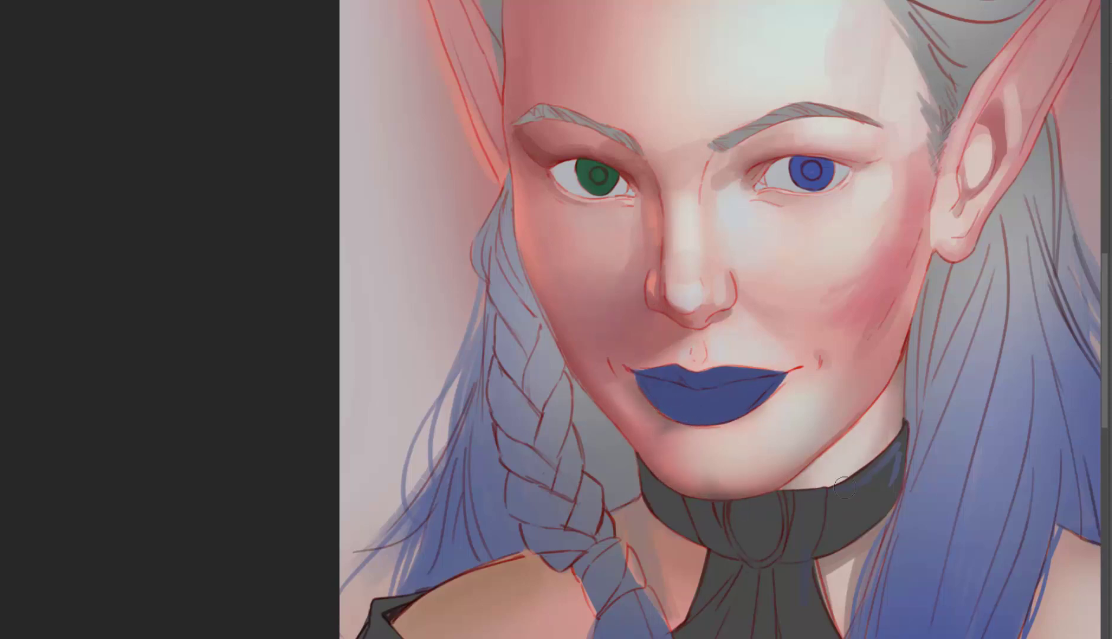
pyautogui.scroll(-1, 654, 532)
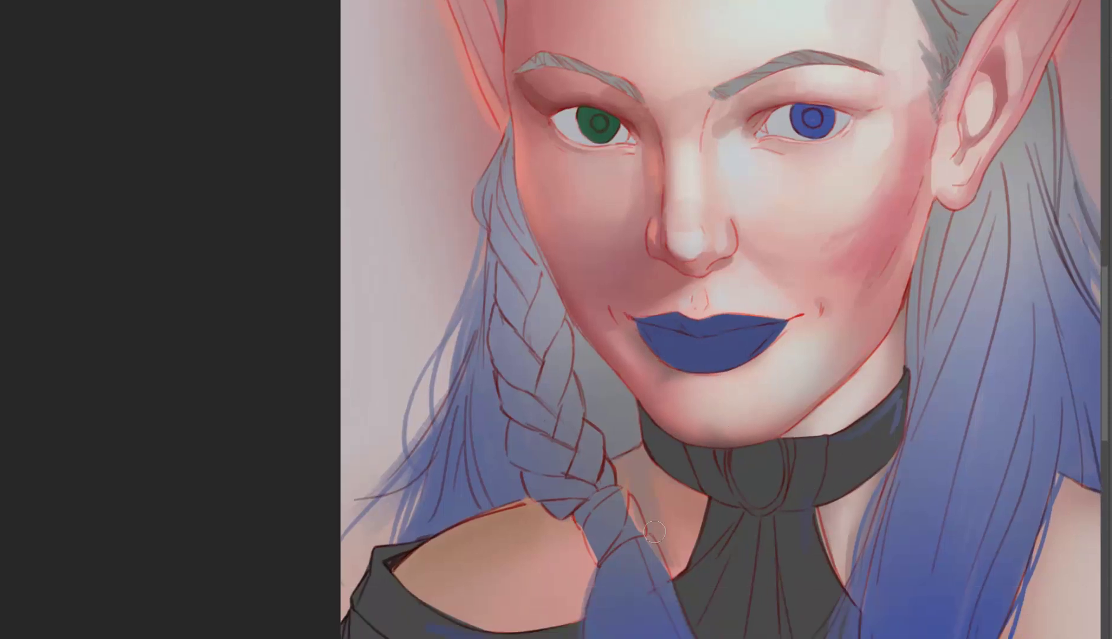
pyautogui.scroll(-1, 460, 534)
pyautogui.press(']')
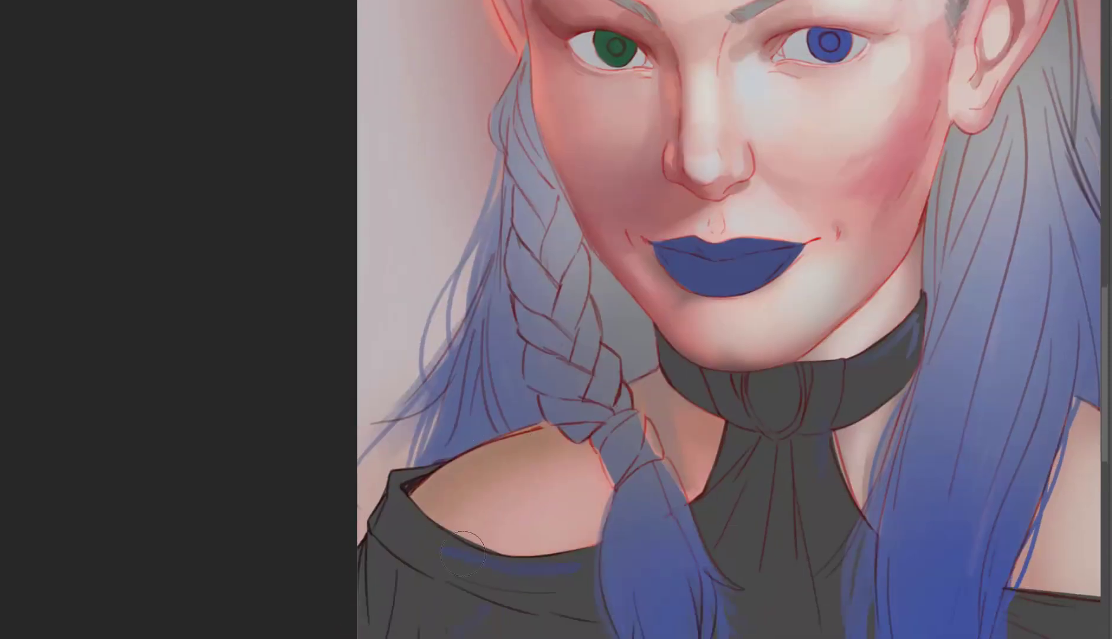
# - Smooth the skin shading around the shadow-side mouth corner and lower cheek with a larger brush
pyautogui.scroll(2, 538, 229)
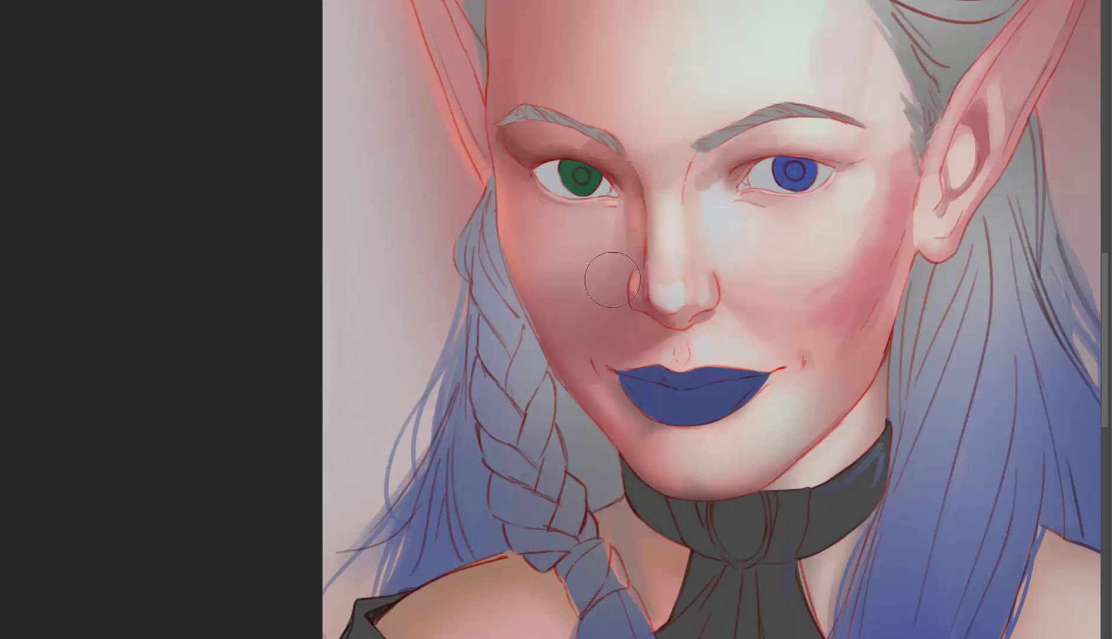
pyautogui.scroll(-1, 518, 241)
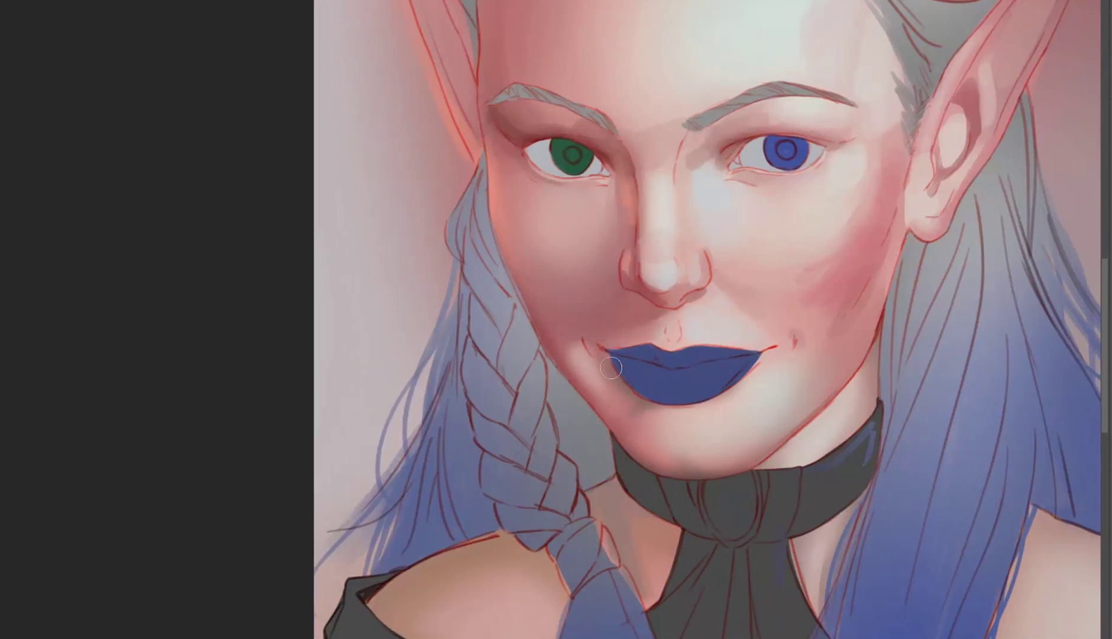
pyautogui.press(']')
pyautogui.moveTo(595, 346); pyautogui.dragTo(513, 390)
pyautogui.scroll(3, 513, 390)
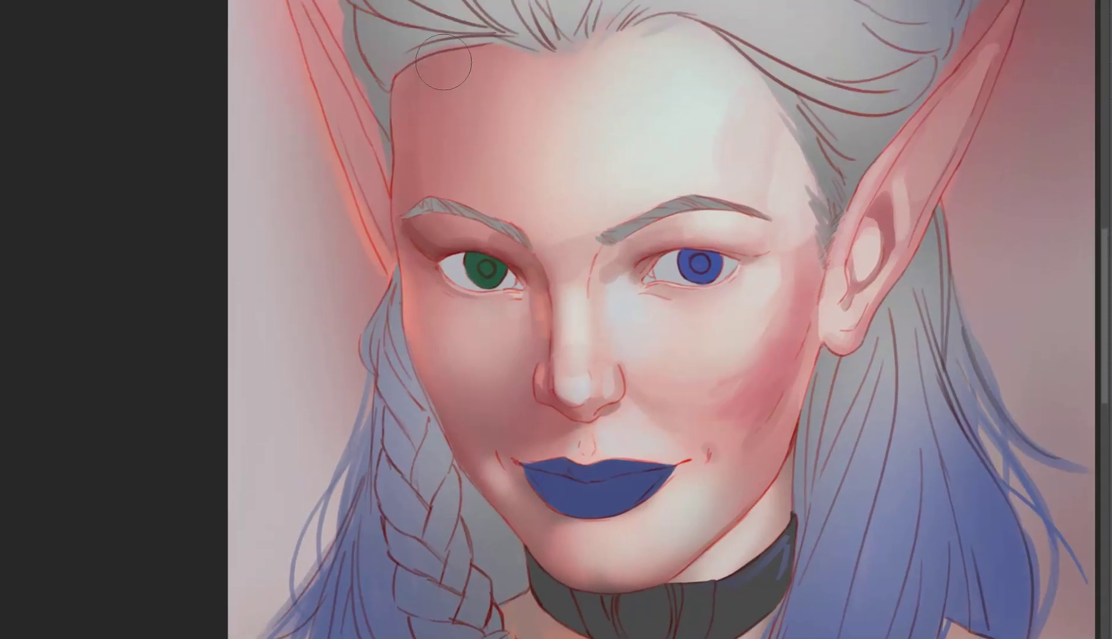
# - Shade the blue lips, adding a soft lighter highlight across the lower lip
pyautogui.scroll(-5, 439, 149)
pyautogui.hotkey('ctrl', '0')
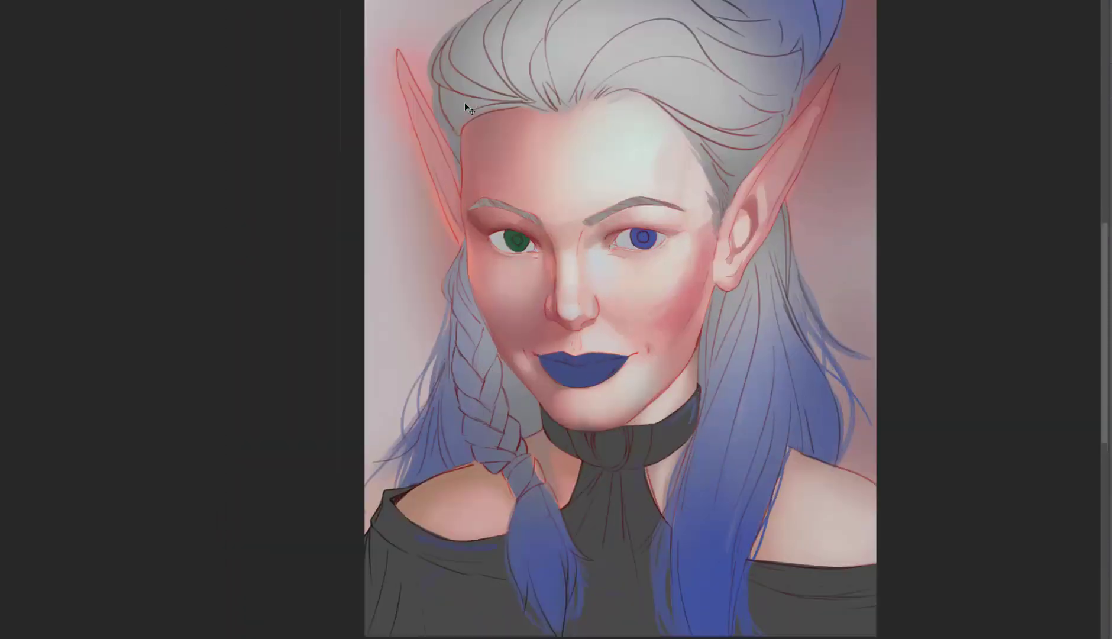
pyautogui.scroll(-1, 464, 103)
pyautogui.scroll(3, 463, 102)
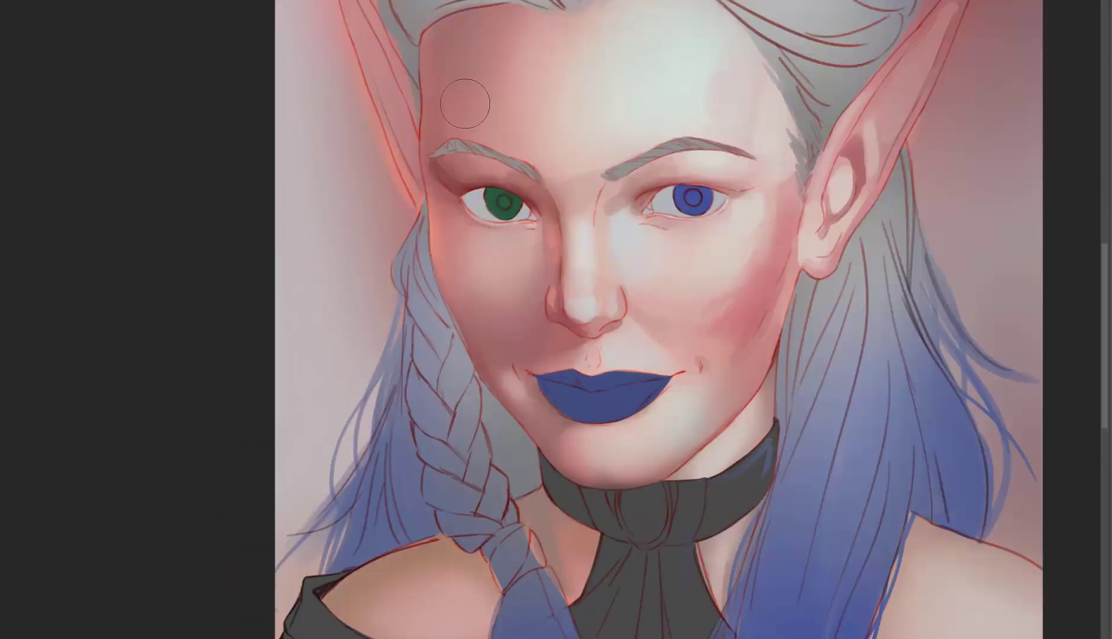
pyautogui.scroll(-1, 944, 319)
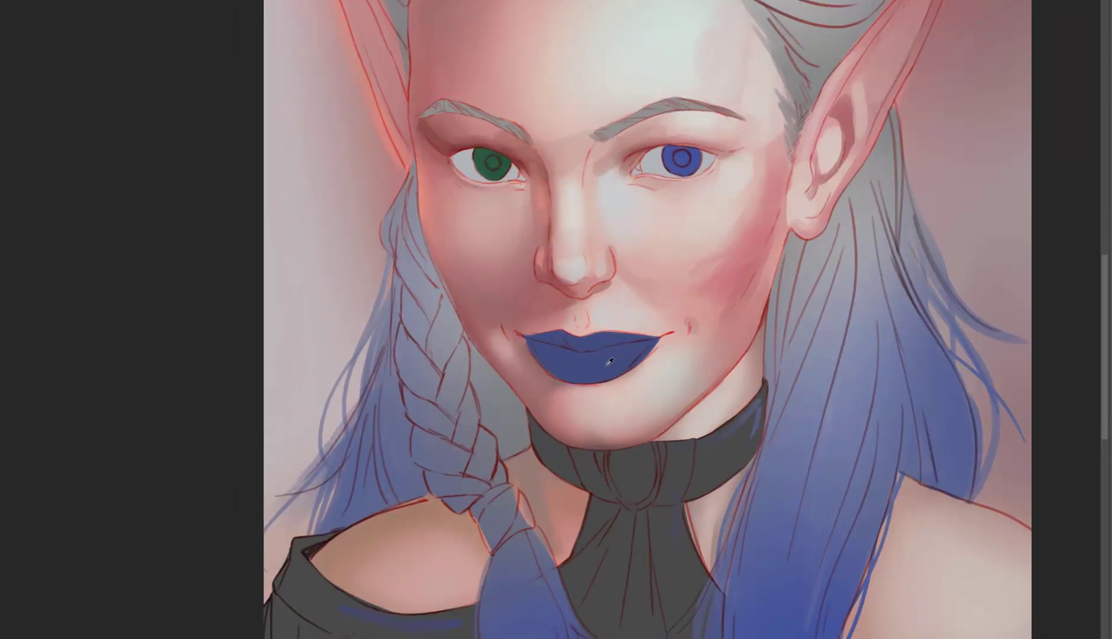
pyautogui.moveTo(628, 364)
pyautogui.mouseDown()
pyautogui.moveTo(588, 360)
pyautogui.moveTo(625, 397)
pyautogui.moveTo(629, 427)
pyautogui.mouseUp()
pyautogui.moveTo(609, 269); pyautogui.dragTo(603, 281)
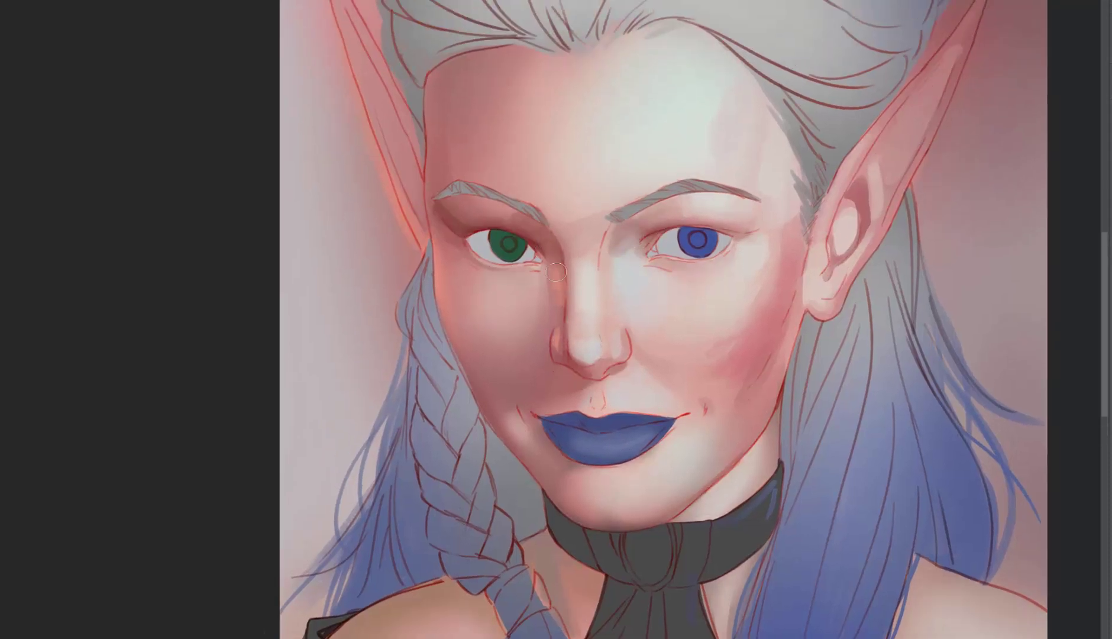
# - Paint a solid dark maroon hair tie around the end of the braid
pyautogui.scroll(3, 526, 186)
pyautogui.scroll(3, 548, 251)
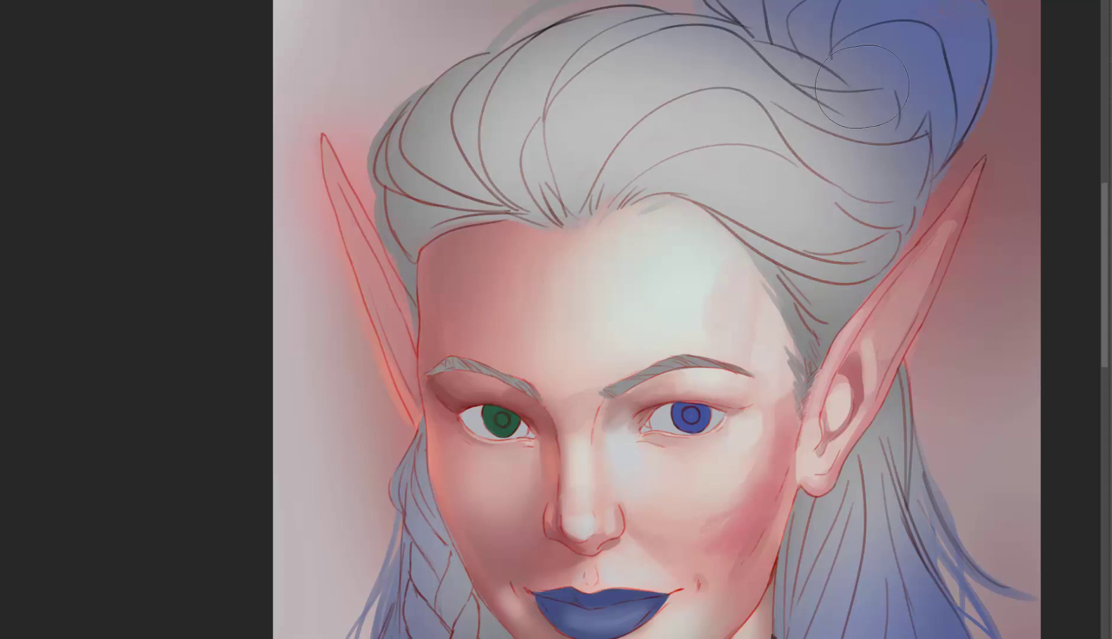
pyautogui.scroll(-10, 816, 83)
pyautogui.scroll(3, 412, 414)
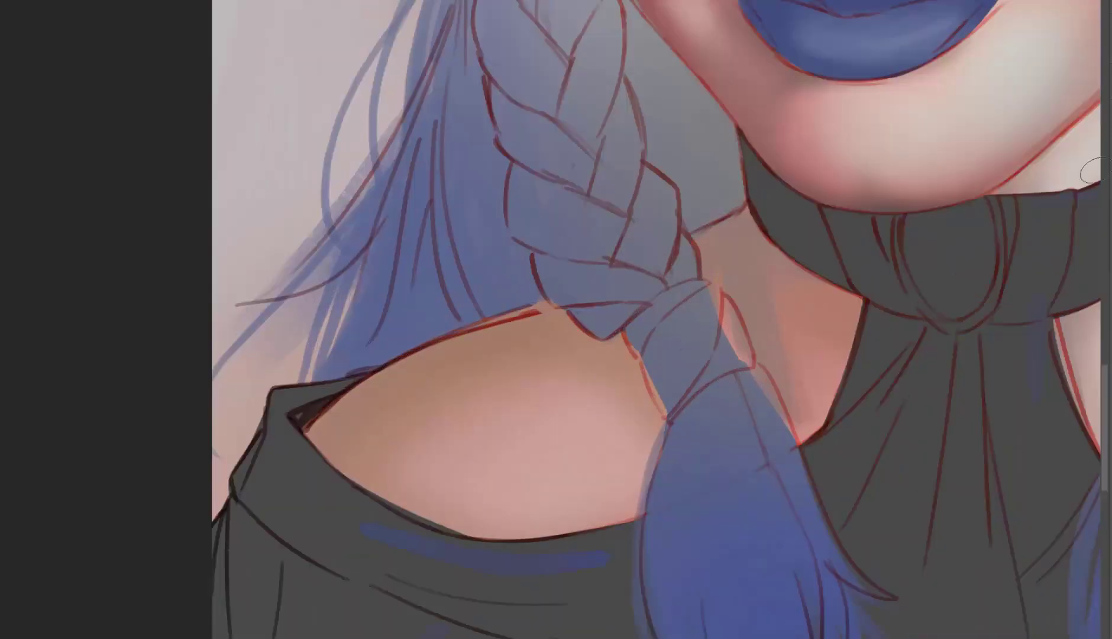
pyautogui.moveTo(635, 313)
pyautogui.mouseDown()
pyautogui.moveTo(680, 354)
pyautogui.moveTo(643, 444)
pyautogui.mouseUp()
pyautogui.scroll(-6, 643, 442)
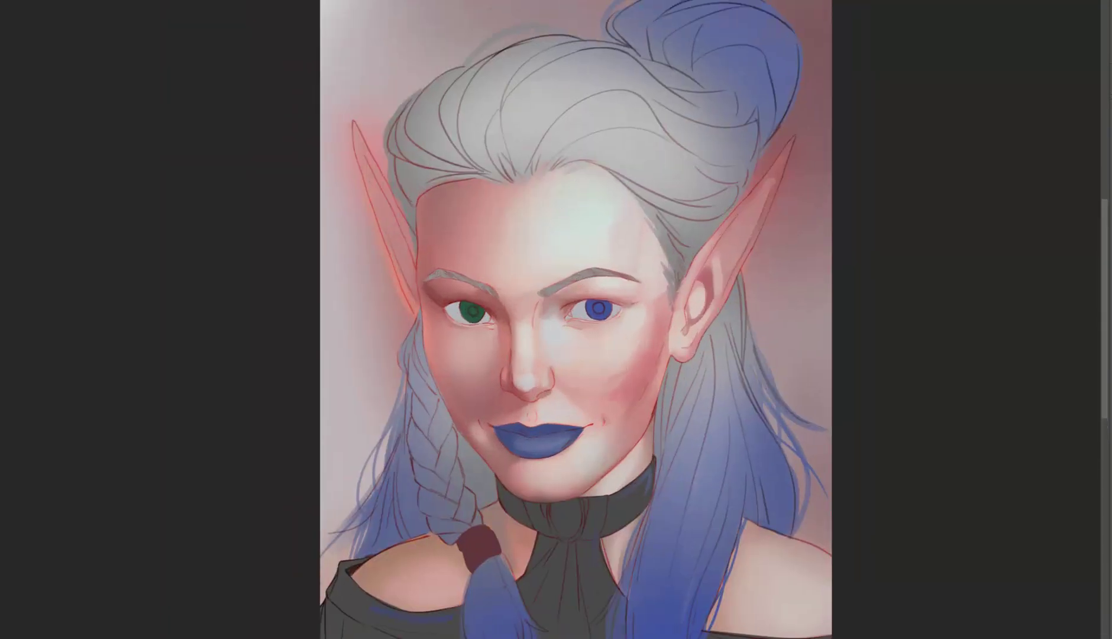
# - Shade the braid's overlapping segments with grey-purple shadows and darken the hair behind it beside the neck
pyautogui.moveTo(535, 186)
pyautogui.mouseDown()
pyautogui.moveTo(631, 114)
pyautogui.moveTo(695, 149)
pyautogui.moveTo(653, 85)
pyautogui.moveTo(520, 183)
pyautogui.moveTo(524, 51)
pyautogui.moveTo(497, 40)
pyautogui.moveTo(448, 151)
pyautogui.mouseUp()
pyautogui.hotkey('ctrl', '+')
pyautogui.moveTo(312, 554)
pyautogui.mouseDown()
pyautogui.moveTo(456, 314)
pyautogui.moveTo(417, 372)
pyautogui.moveTo(438, 360)
pyautogui.moveTo(502, 463)
pyautogui.mouseUp()
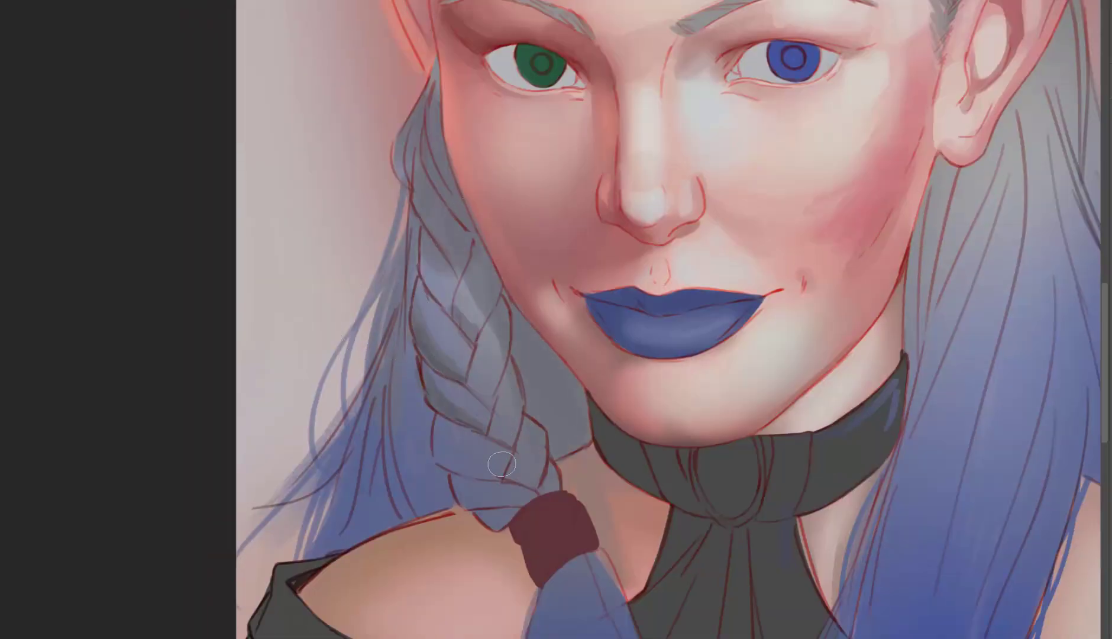
pyautogui.moveTo(430, 384)
pyautogui.mouseDown()
pyautogui.moveTo(503, 515)
pyautogui.moveTo(526, 367)
pyautogui.moveTo(520, 492)
pyautogui.moveTo(497, 285)
pyautogui.moveTo(529, 533)
pyautogui.moveTo(508, 557)
pyautogui.mouseUp()
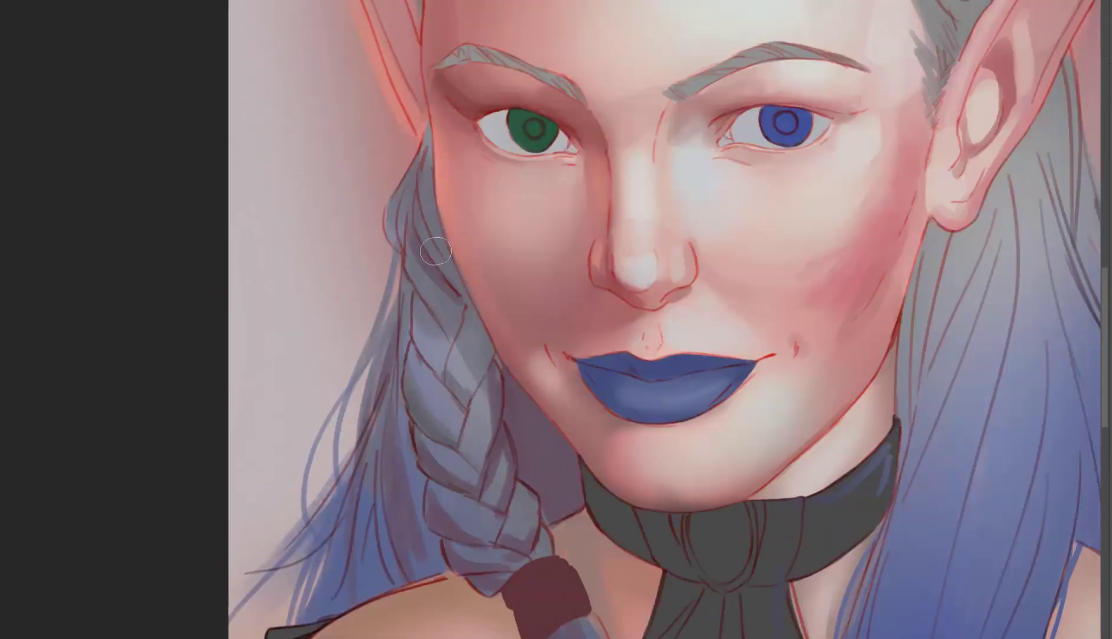
pyautogui.moveTo(487, 358)
pyautogui.mouseDown()
pyautogui.moveTo(432, 402)
pyautogui.moveTo(503, 538)
pyautogui.mouseUp()
pyautogui.moveTo(414, 322); pyautogui.dragTo(408, 414)
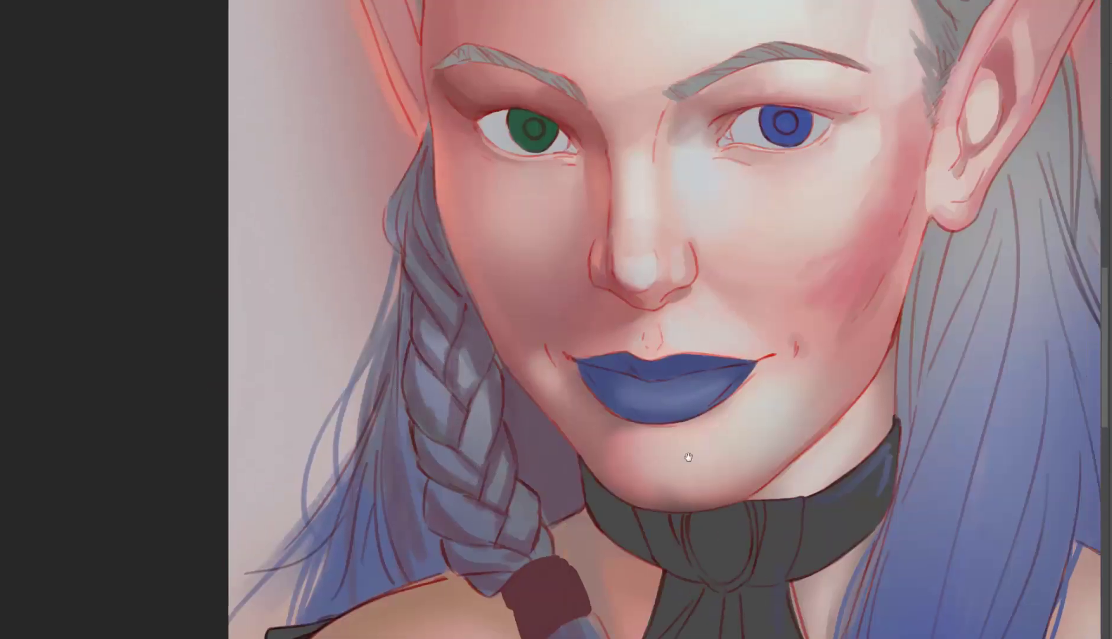
# - Paint long grey-purple shadow strands through the loose hair below the ear on the lit side
pyautogui.moveTo(902, 420); pyautogui.dragTo(717, 378)
pyautogui.moveTo(717, 379)
pyautogui.mouseDown()
pyautogui.moveTo(736, 229)
pyautogui.moveTo(786, 159)
pyautogui.mouseUp()
pyautogui.moveTo(704, 539); pyautogui.dragTo(703, 293)
pyautogui.moveTo(698, 249); pyautogui.dragTo(648, 608)
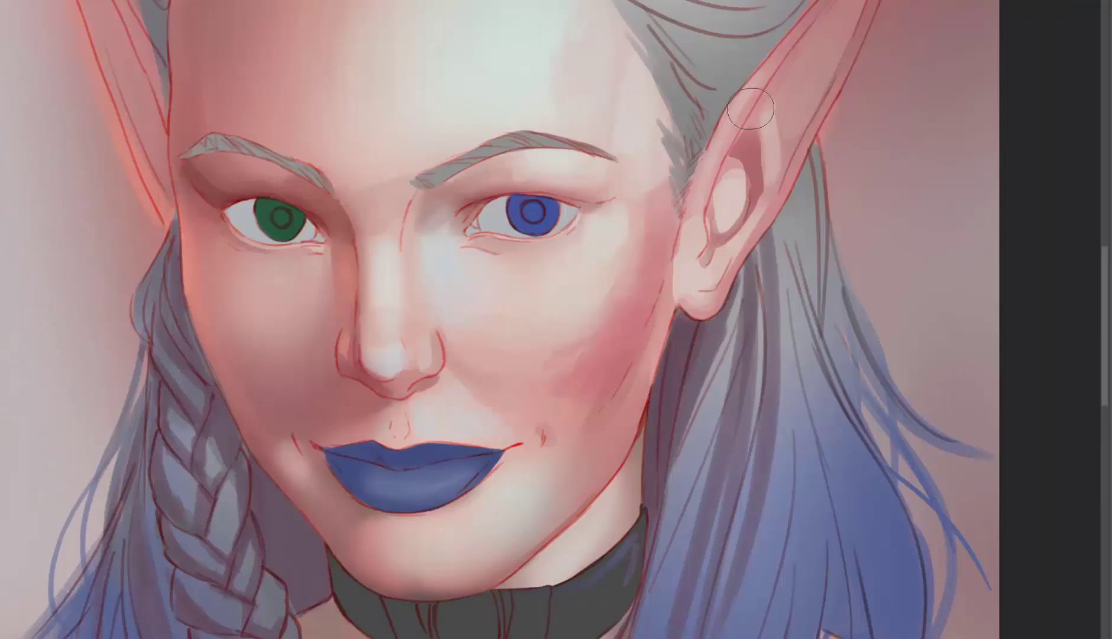
# - Paint curved shadow strands through the swept-back grey hair and shade the blue bun following its line art
pyautogui.moveTo(813, 3)
pyautogui.mouseDown()
pyautogui.moveTo(823, 202)
pyautogui.moveTo(759, 171)
pyautogui.moveTo(703, 360)
pyautogui.mouseUp()
pyautogui.moveTo(769, 178); pyautogui.dragTo(695, 82)
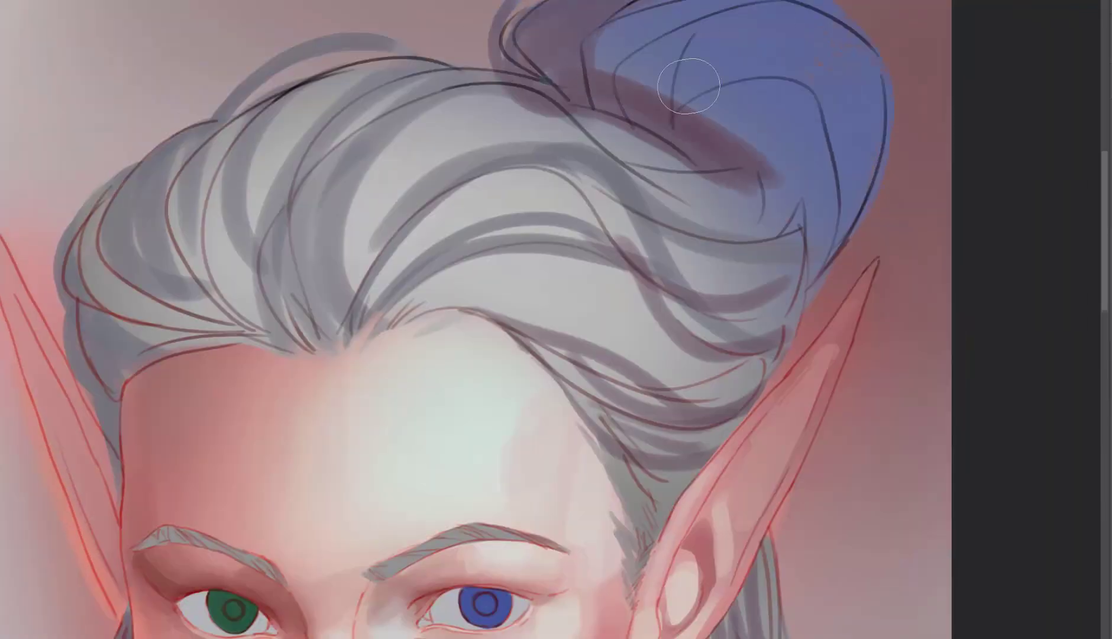
pyautogui.moveTo(798, 88); pyautogui.dragTo(551, 125)
pyautogui.moveTo(272, 148); pyautogui.dragTo(121, 337)
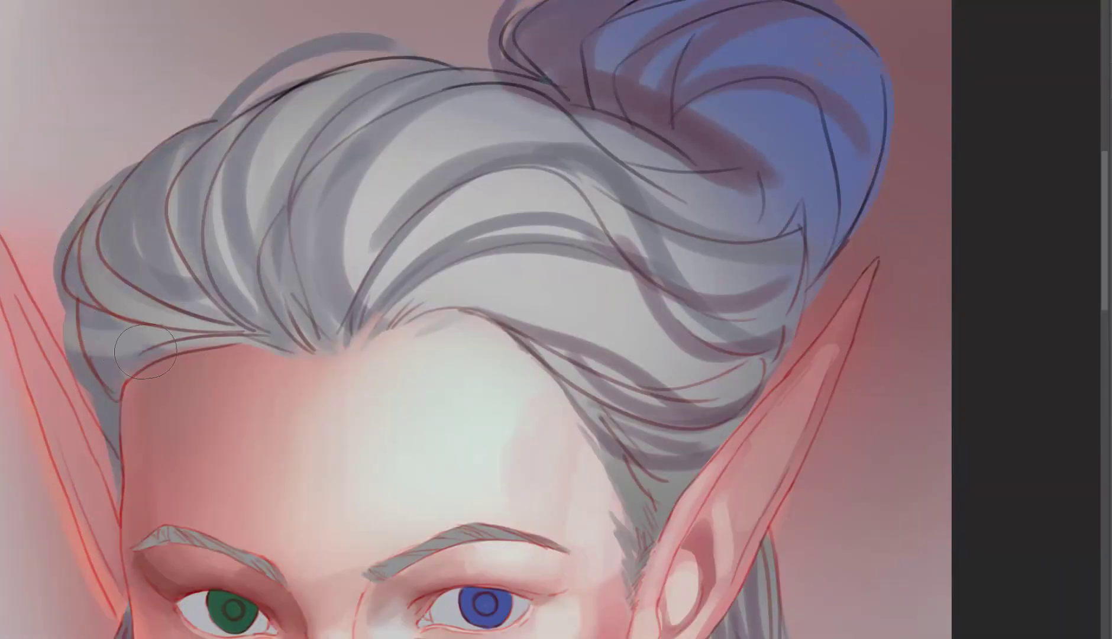
pyautogui.hotkey('ctrl', '-')
pyautogui.moveTo(494, 30); pyautogui.dragTo(497, 0)
pyautogui.moveTo(716, 95); pyautogui.dragTo(763, 62)
pyautogui.moveTo(840, 89)
pyautogui.mouseDown()
pyautogui.moveTo(763, 160)
pyautogui.moveTo(823, 56)
pyautogui.mouseUp()
pyautogui.moveTo(704, 36)
pyautogui.mouseDown()
pyautogui.moveTo(645, 94)
pyautogui.moveTo(662, 100)
pyautogui.mouseUp()
# - Deepen the shadows in the loose hair behind the ear and shoulder and in the swept-back hair above that ear
pyautogui.scroll(-1, 682, 195)
pyautogui.moveTo(792, 592); pyautogui.dragTo(733, 337)
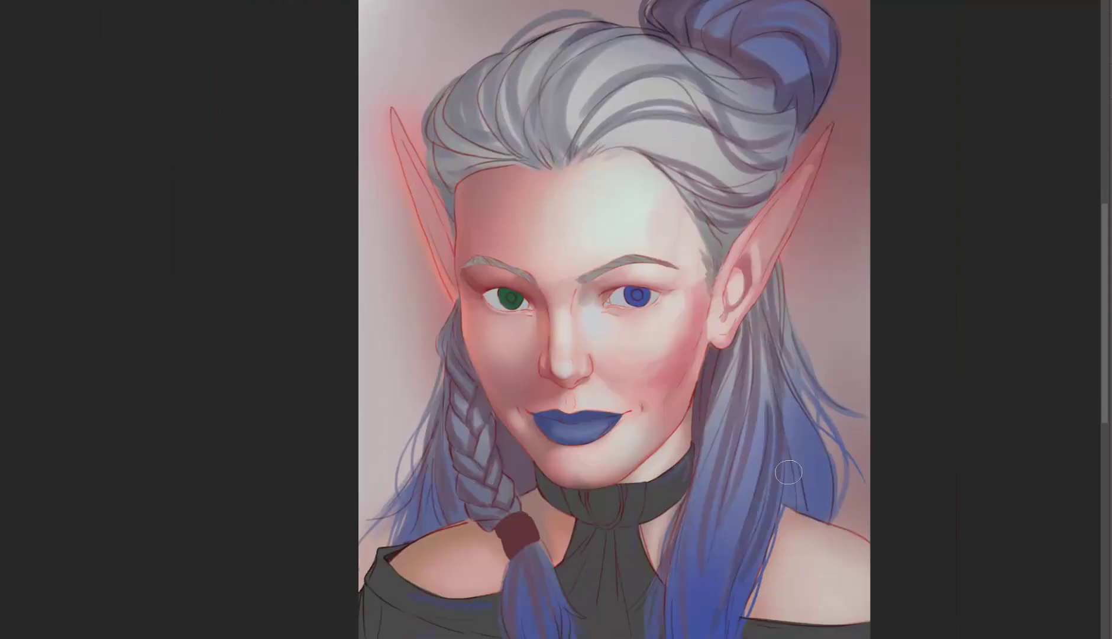
pyautogui.moveTo(810, 515); pyautogui.dragTo(739, 266)
pyautogui.moveTo(757, 332); pyautogui.dragTo(698, 213)
pyautogui.moveTo(792, 201); pyautogui.dragTo(704, 163)
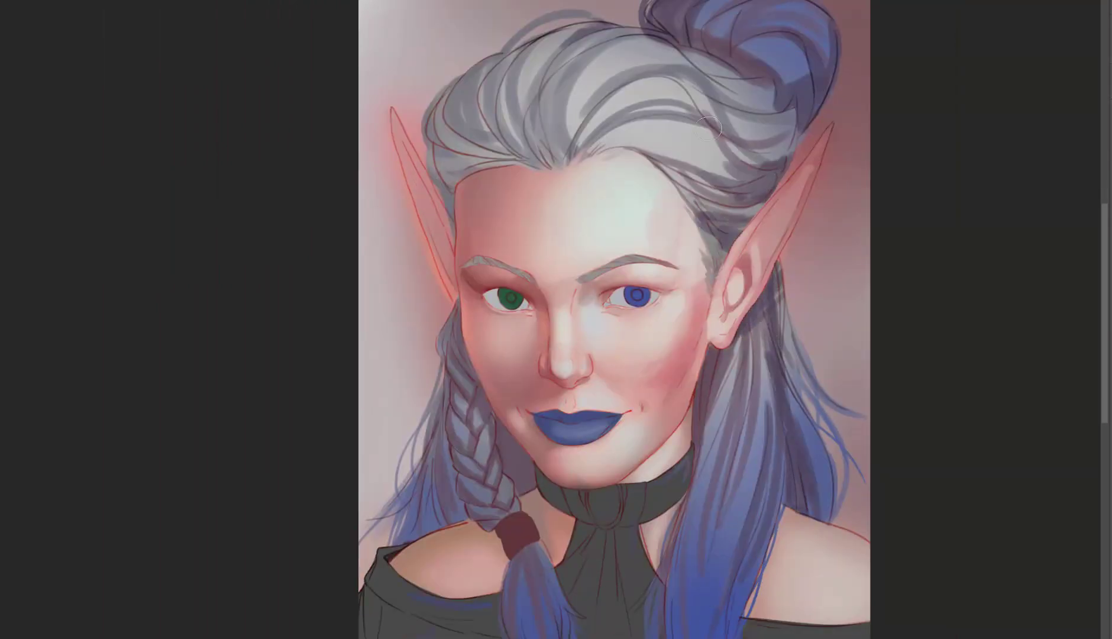
pyautogui.moveTo(801, 160); pyautogui.dragTo(716, 112)
pyautogui.scroll(-1, 641, 191)
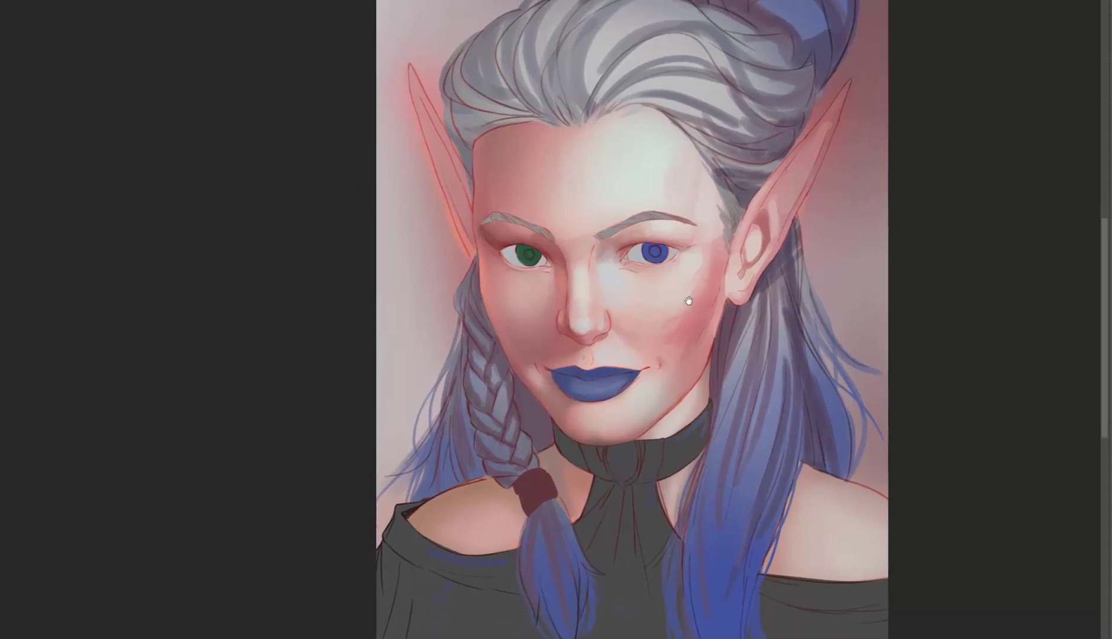
# - Shade the dark top's collar and front folds, and accent the edge of its off-shoulder neckline
pyautogui.moveTo(692, 292); pyautogui.dragTo(696, 265)
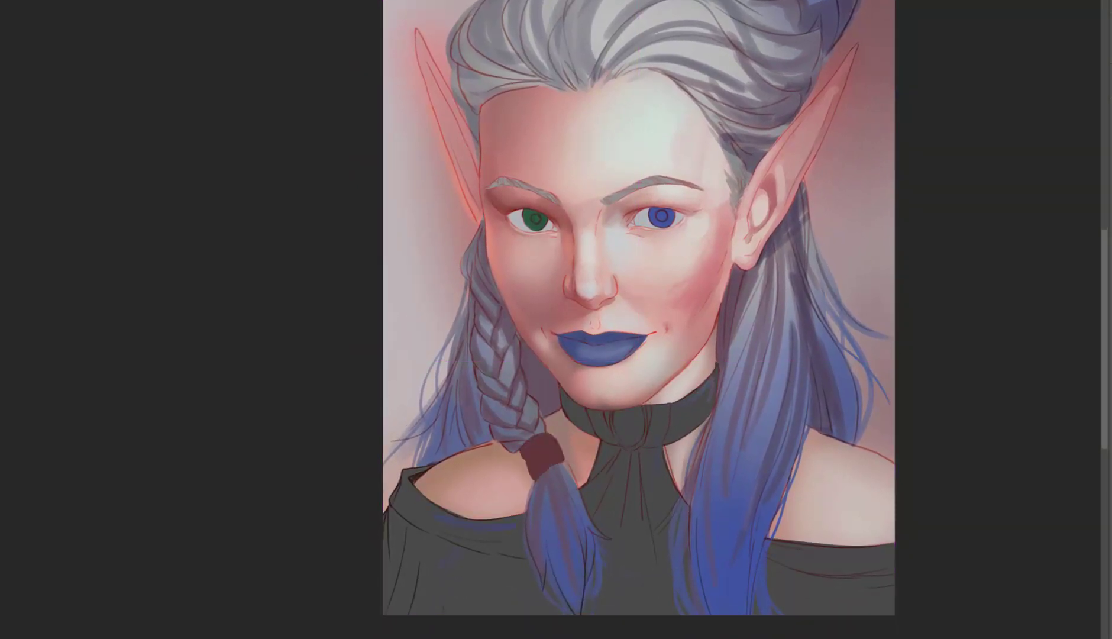
pyautogui.moveTo(877, 430); pyautogui.dragTo(897, 451)
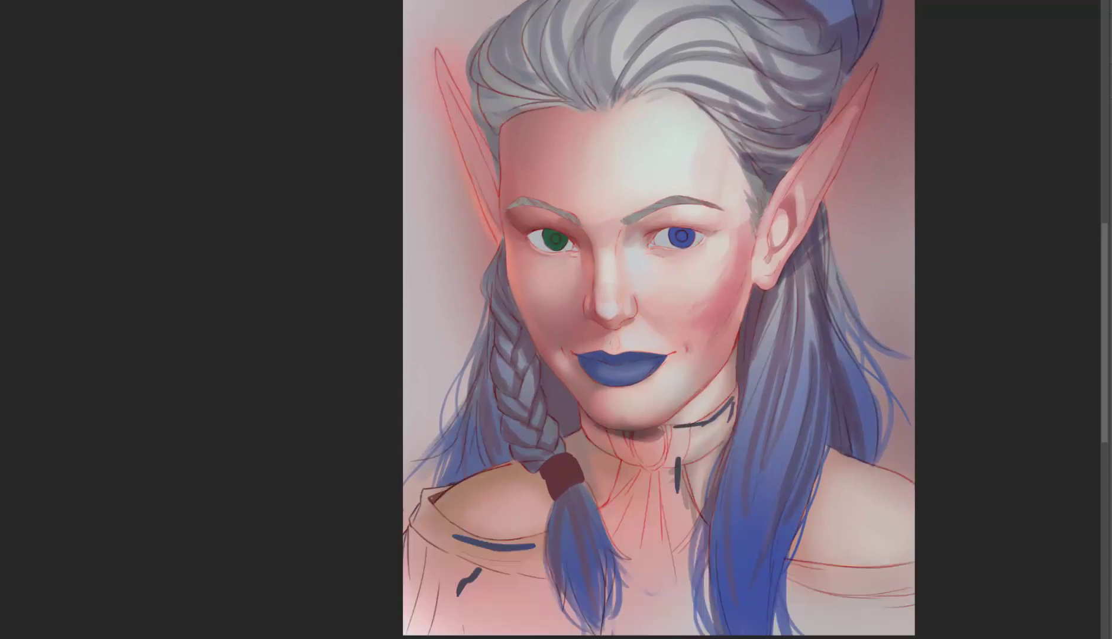
pyautogui.moveTo(591, 426); pyautogui.dragTo(674, 479)
pyautogui.moveTo(609, 461); pyautogui.dragTo(674, 544)
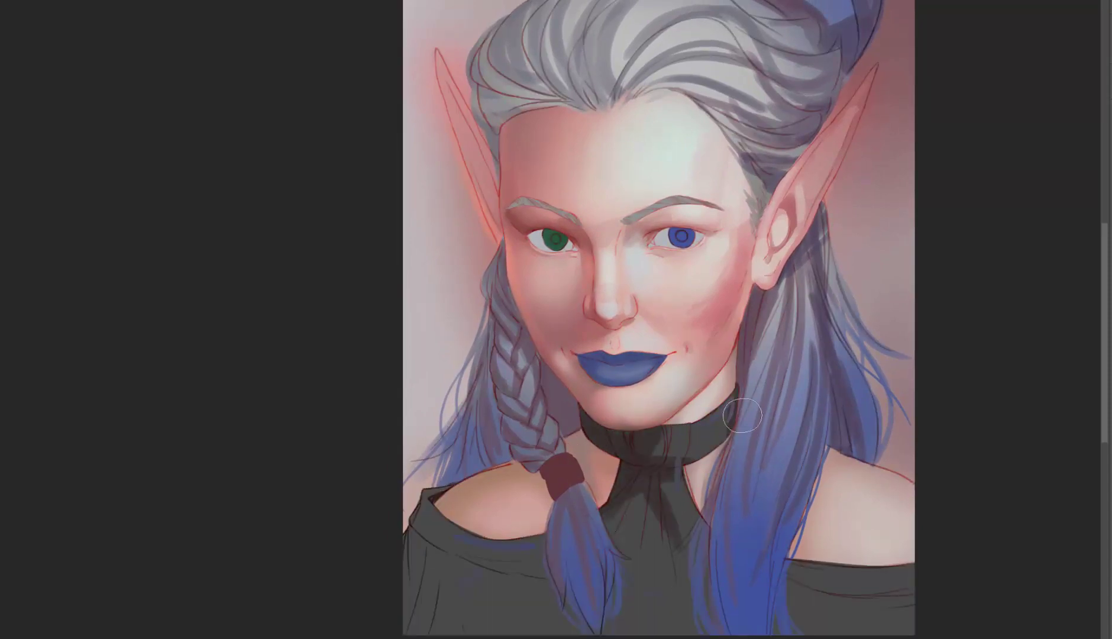
pyautogui.moveTo(674, 431); pyautogui.dragTo(697, 526)
pyautogui.moveTo(455, 537); pyautogui.dragTo(535, 545)
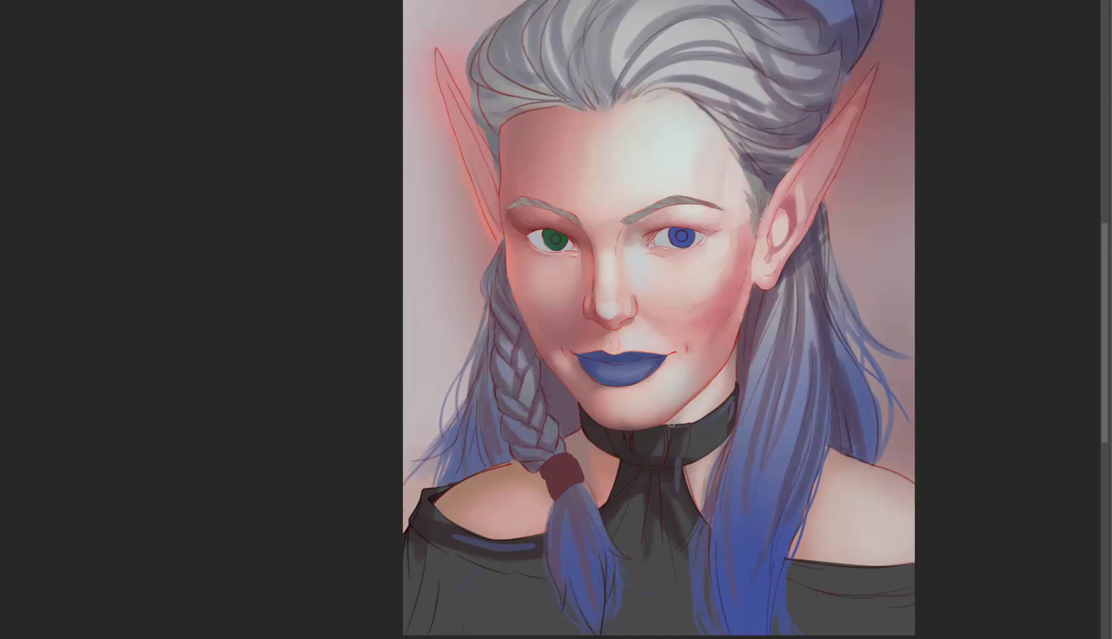
# - Blend the fabric folds on the chest and tint the shadow side of the dark top reddish brown
pyautogui.press('v')
pyautogui.moveTo(733, 520)
pyautogui.mouseDown()
pyautogui.moveTo(765, 511)
pyautogui.moveTo(703, 436)
pyautogui.moveTo(678, 522)
pyautogui.mouseUp()
pyautogui.moveTo(432, 556)
pyautogui.mouseDown()
pyautogui.moveTo(532, 585)
pyautogui.moveTo(514, 627)
pyautogui.mouseUp()
pyautogui.moveTo(502, 562); pyautogui.dragTo(644, 627)
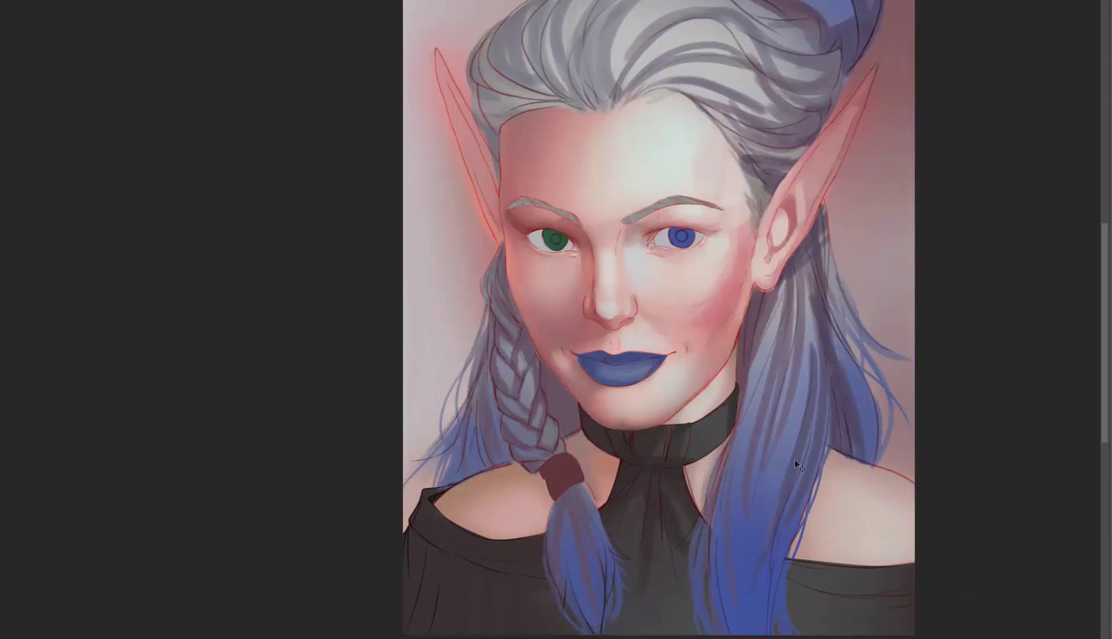
# - Blend the hard-edged pink blush on the lit cheek into a smooth gradient
pyautogui.hscroll(3, 794, 419)
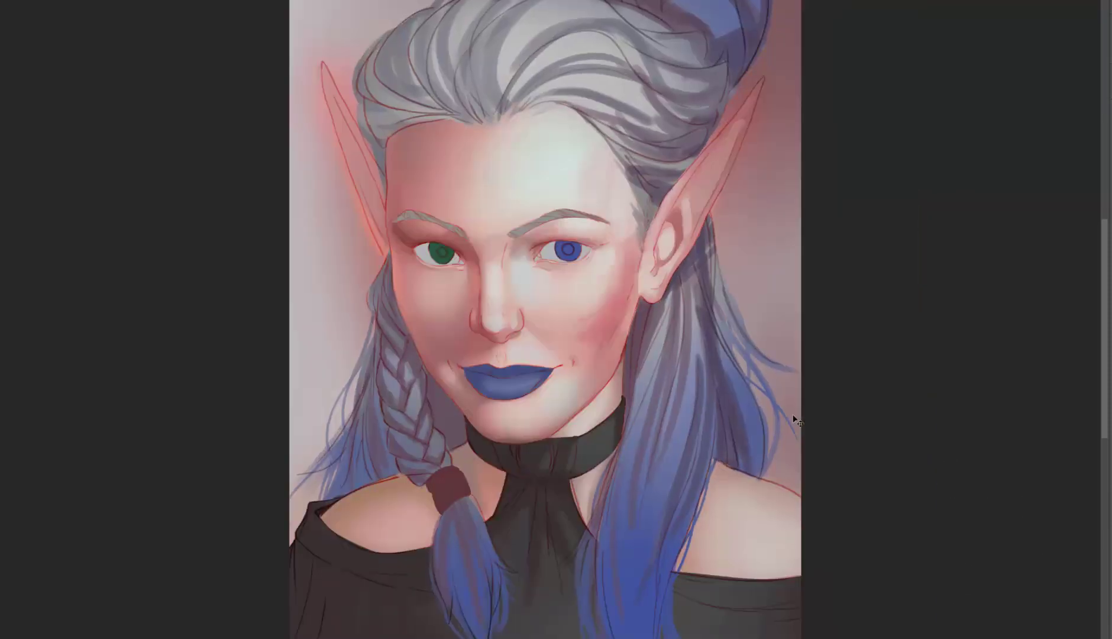
pyautogui.scroll(2, 794, 423)
pyautogui.moveTo(794, 423); pyautogui.dragTo(897, 284)
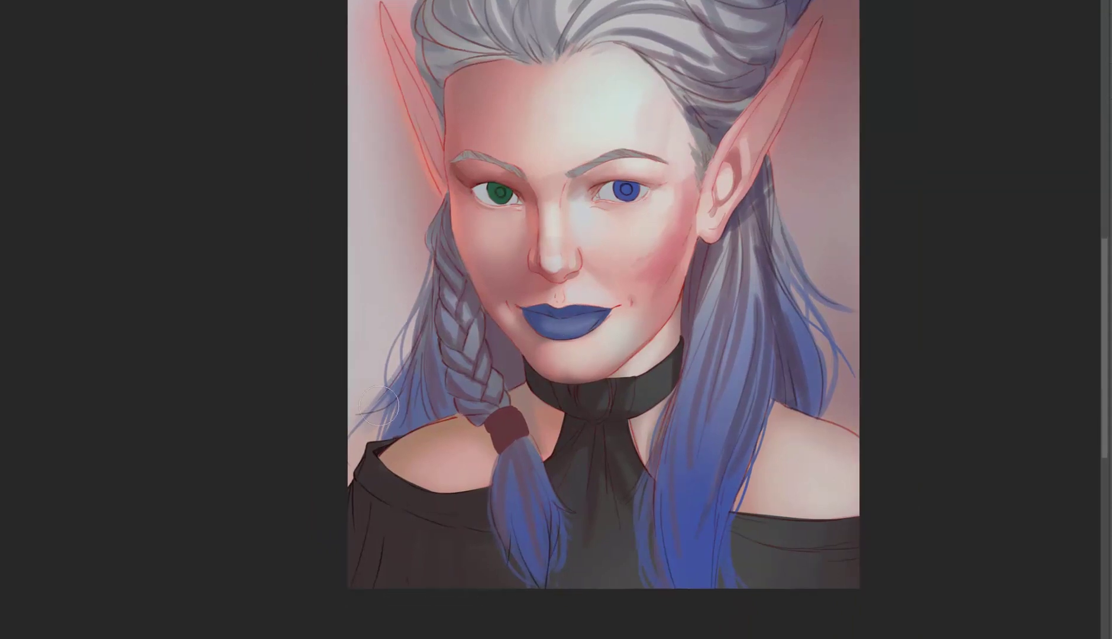
pyautogui.moveTo(558, 349)
pyautogui.mouseDown()
pyautogui.moveTo(586, 454)
pyautogui.moveTo(608, 419)
pyautogui.moveTo(631, 417)
pyautogui.mouseUp()
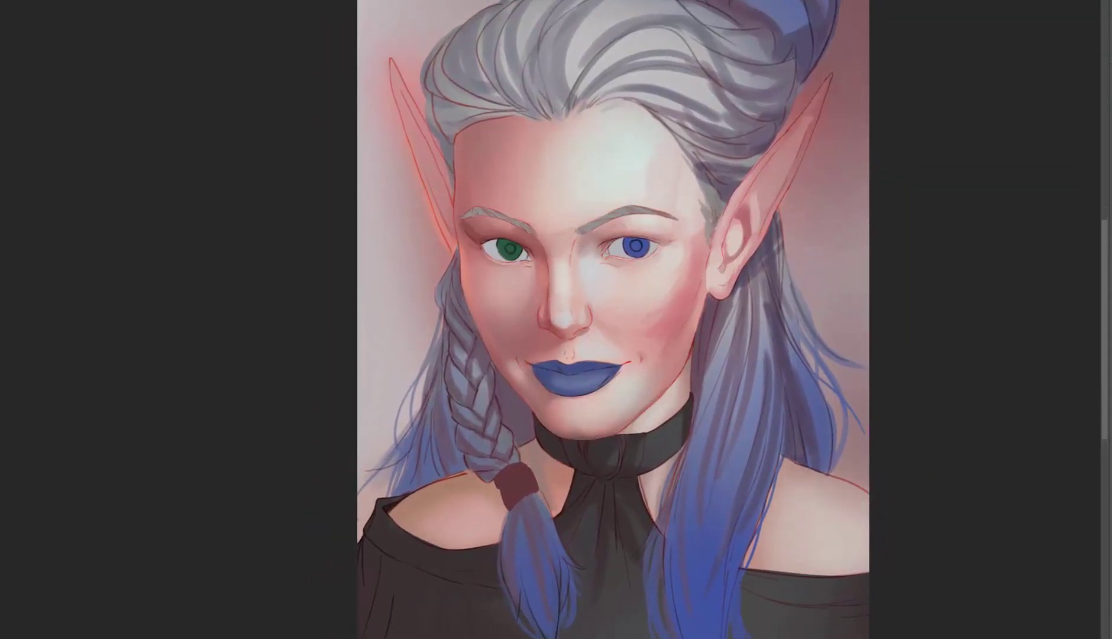
pyautogui.moveTo(538, 305)
pyautogui.mouseDown()
pyautogui.moveTo(491, 301)
pyautogui.moveTo(512, 334)
pyautogui.mouseUp()
pyautogui.moveTo(667, 298)
pyautogui.mouseDown()
pyautogui.moveTo(593, 408)
pyautogui.moveTo(627, 325)
pyautogui.mouseUp()
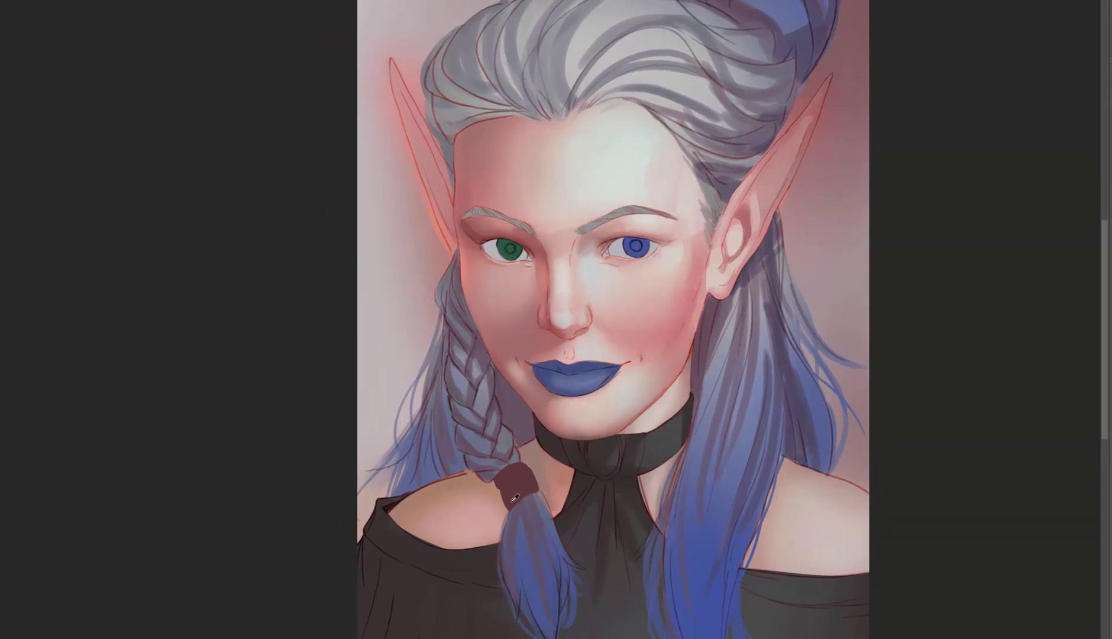
# - Refine the soft skin shading around the nose and along the shadow side of the face
pyautogui.moveTo(558, 359); pyautogui.dragTo(571, 337)
pyautogui.moveTo(493, 232)
pyautogui.mouseDown()
pyautogui.moveTo(500, 304)
pyautogui.moveTo(488, 249)
pyautogui.moveTo(513, 305)
pyautogui.mouseUp()
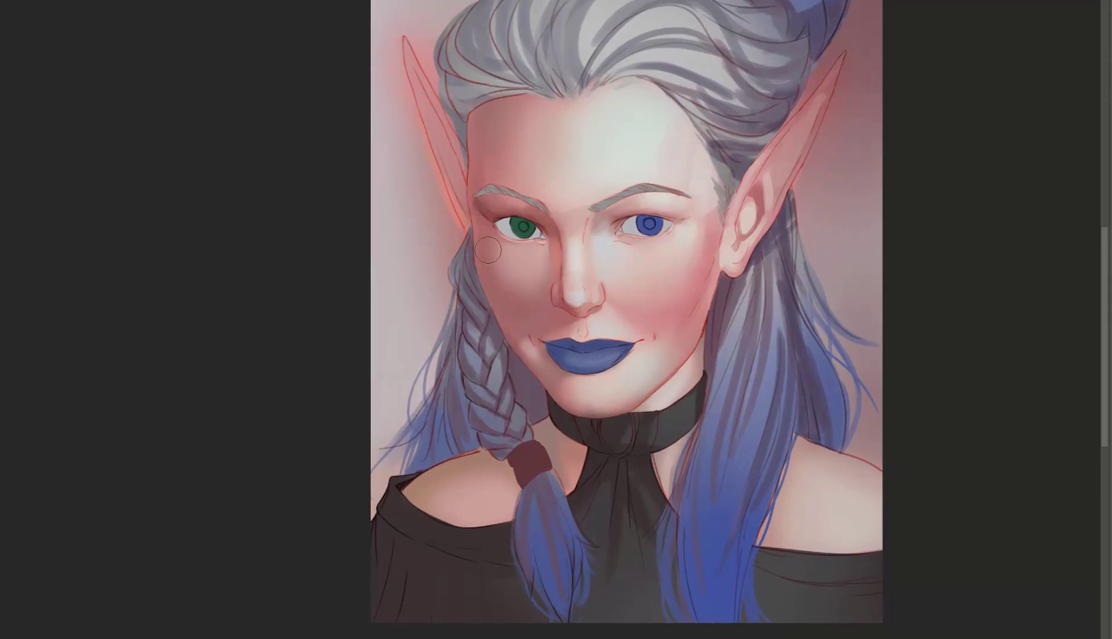
pyautogui.scroll(-1, 547, 294)
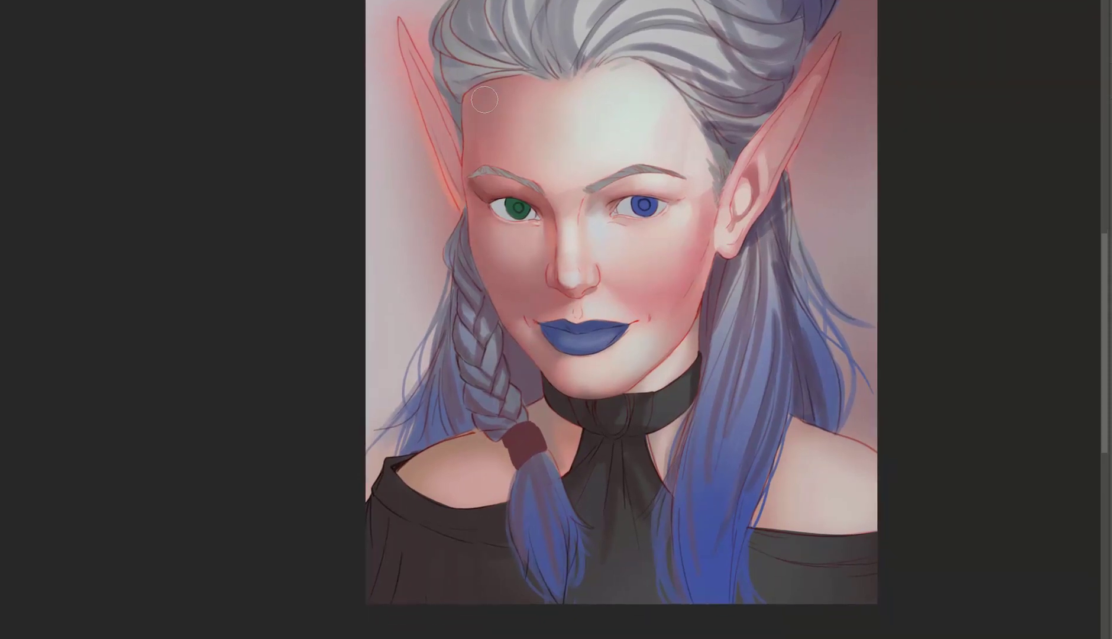
pyautogui.press(']')
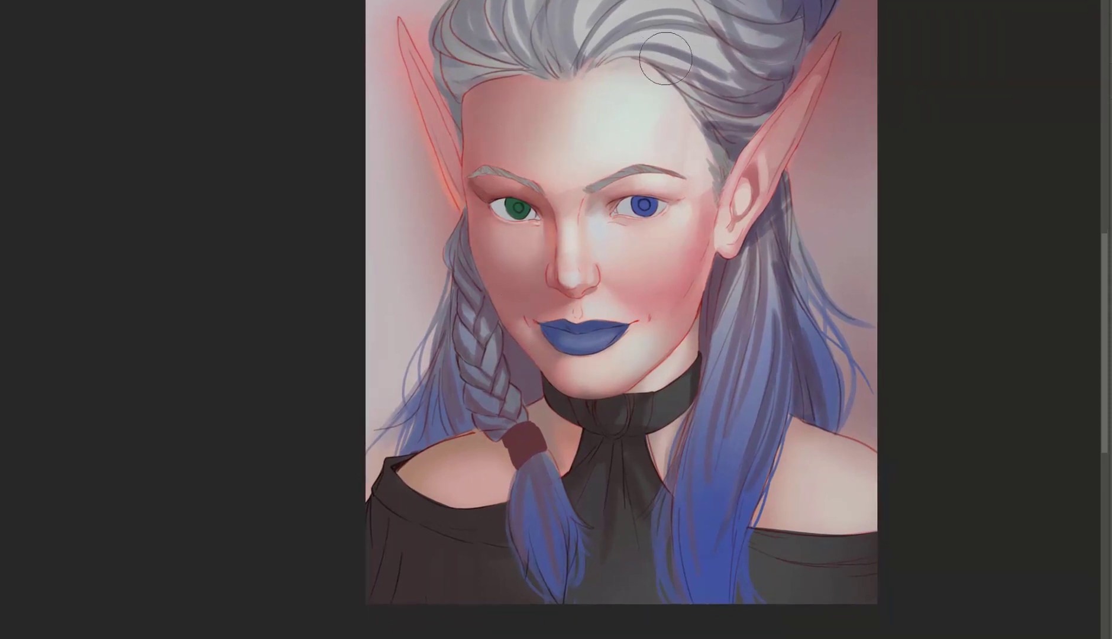
pyautogui.press('[')
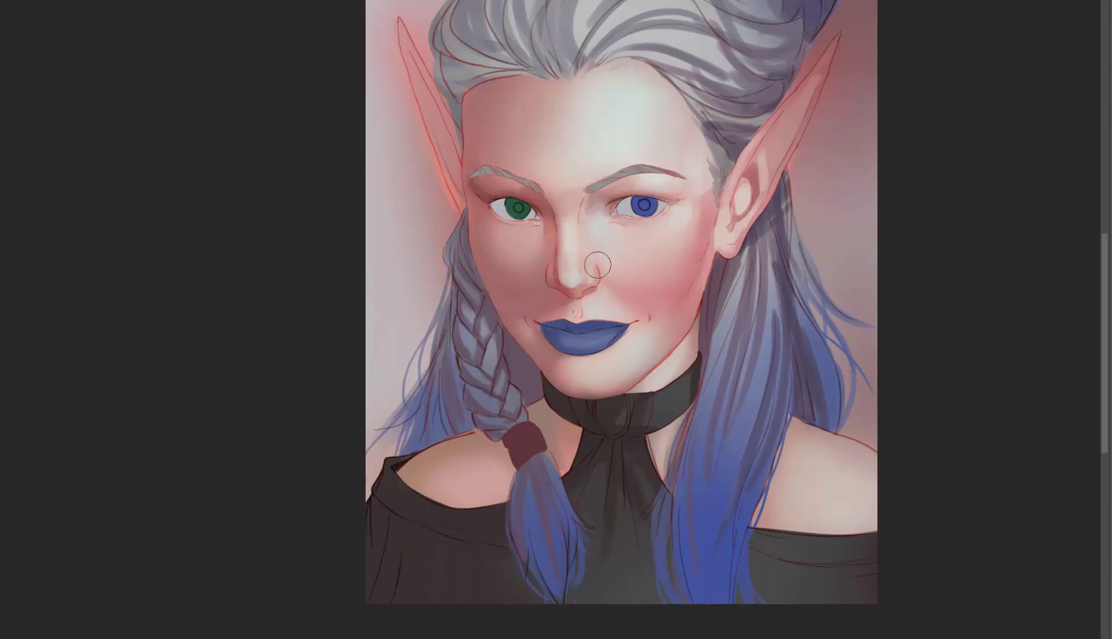
# - Paint small soft shadows beside both mouth corners with a smaller brush
pyautogui.scroll(-1, 597, 265)
pyautogui.scroll(5, 593, 193)
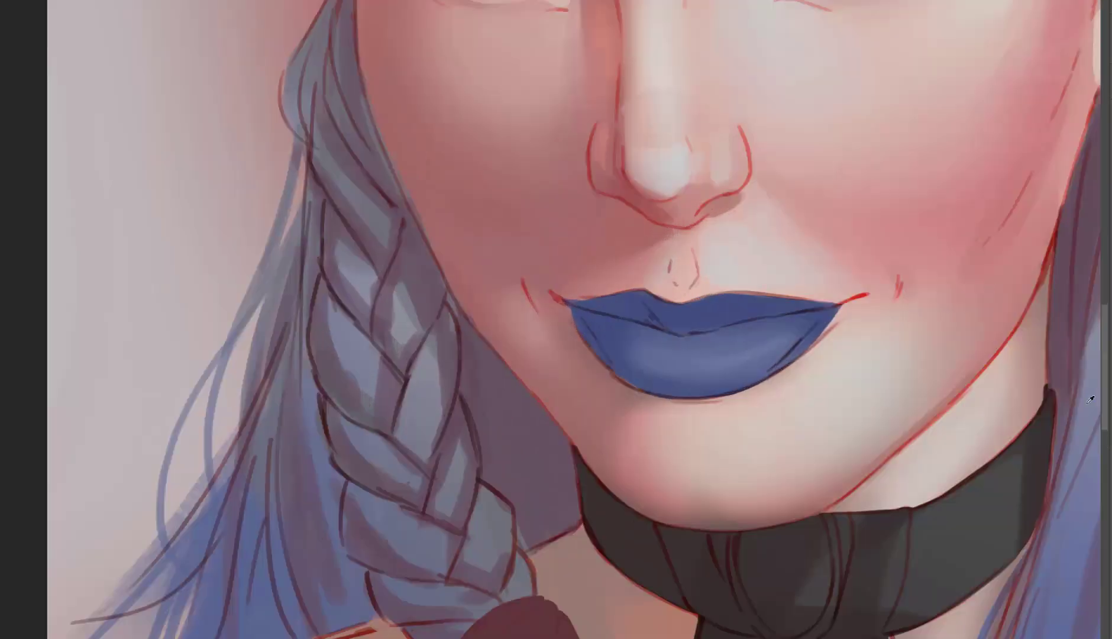
pyautogui.press('[')
pyautogui.press('[')
pyautogui.press('[')
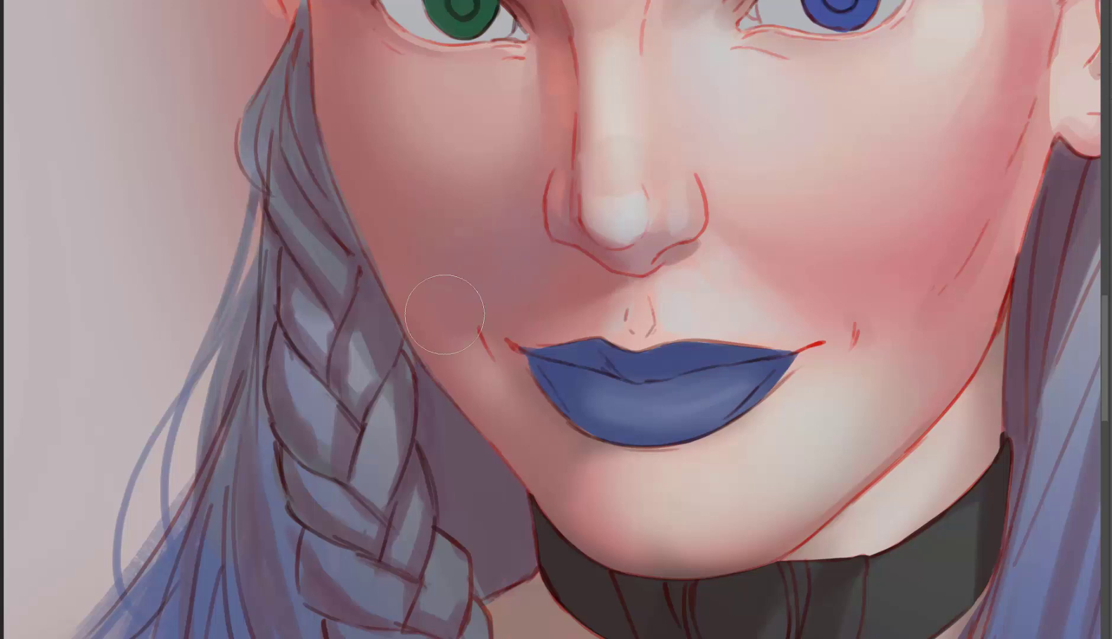
pyautogui.moveTo(470, 307); pyautogui.dragTo(486, 318)
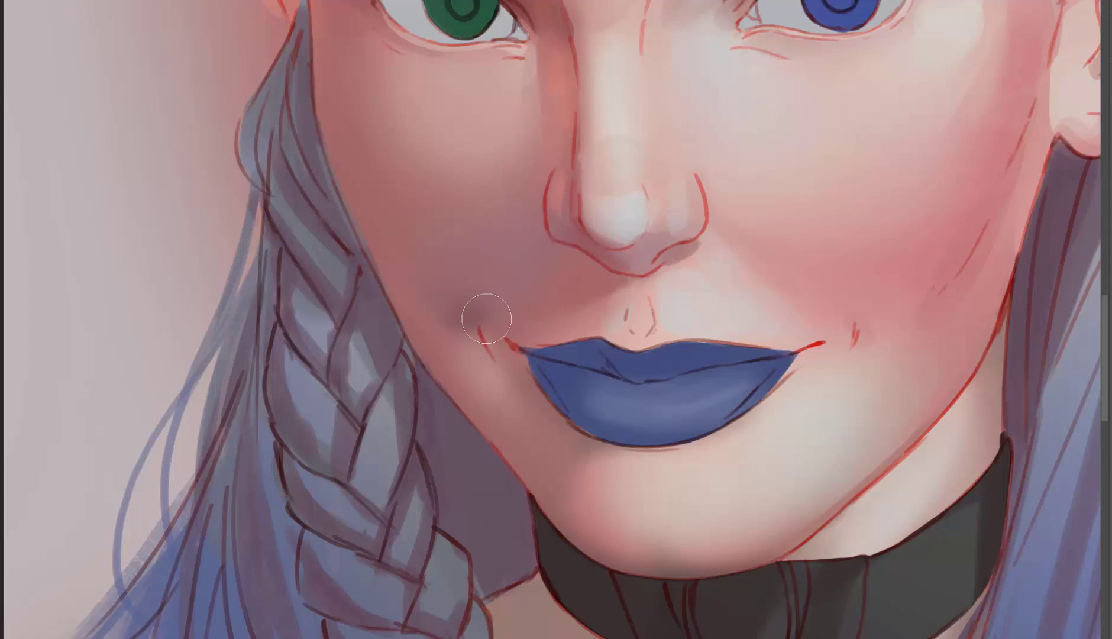
pyautogui.moveTo(854, 309); pyautogui.dragTo(881, 330)
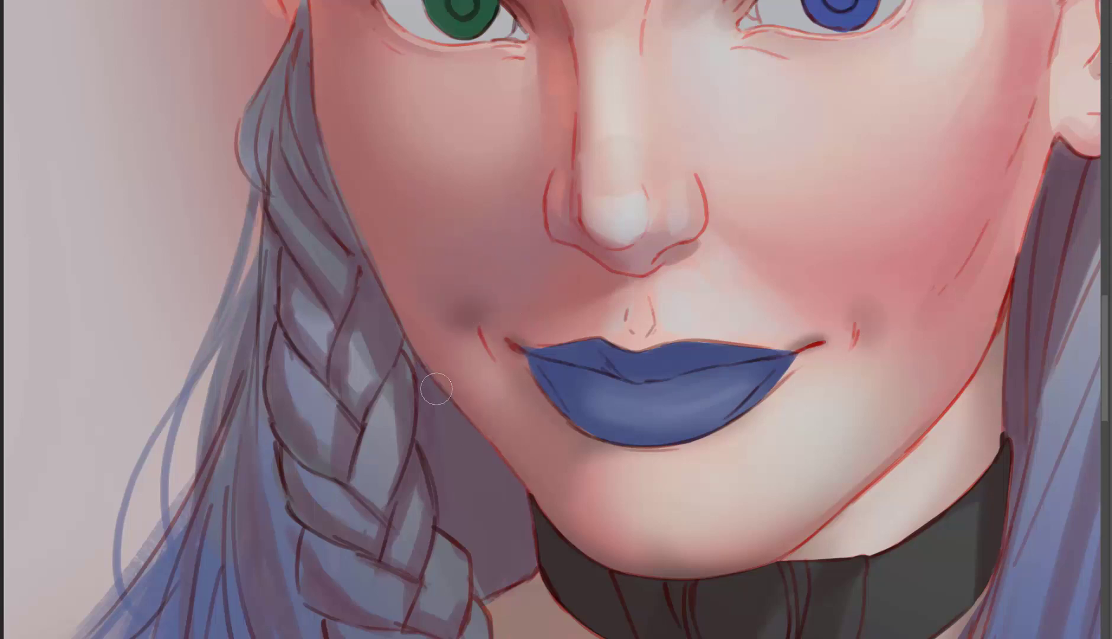
# - Darken the shadow-side lower cheek and jaw edge with a larger soft brush
pyautogui.press(']')
pyautogui.press(']')
pyautogui.press(']')
pyautogui.moveTo(443, 408); pyautogui.dragTo(432, 290)
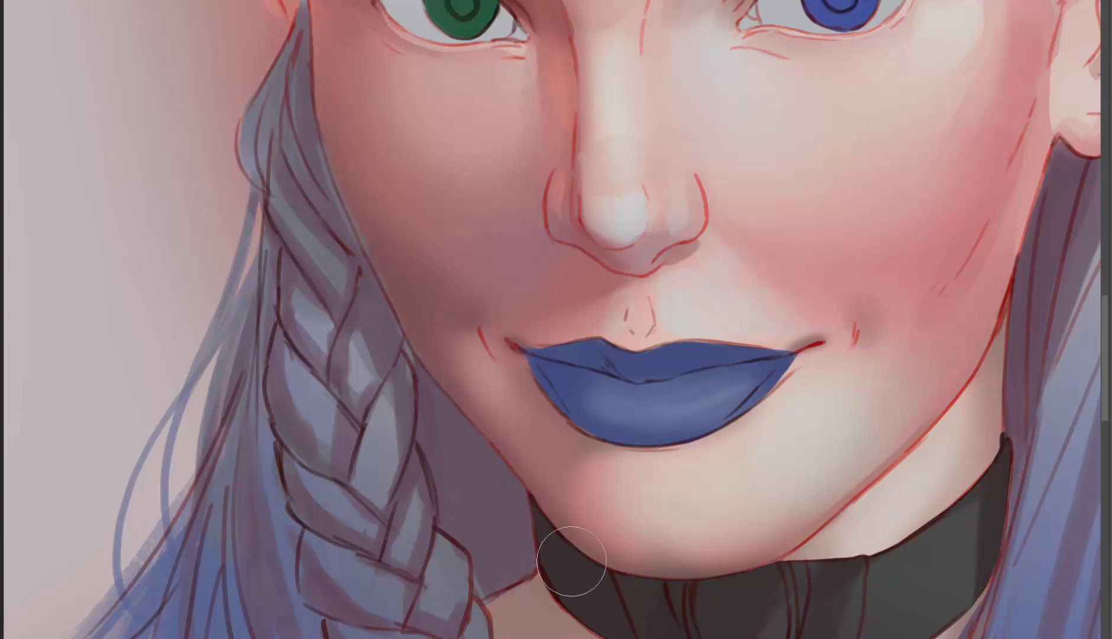
pyautogui.scroll(3, 993, 306)
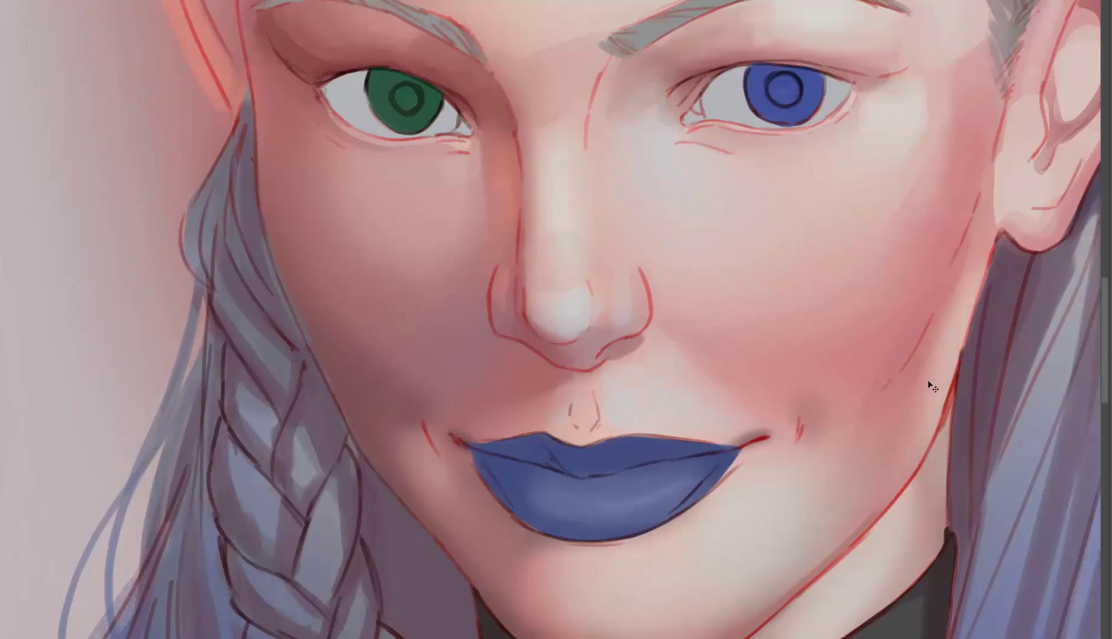
# - Softly deepen the shading on the eyelids and inner eye sockets beneath both eyebrows
pyautogui.scroll(-3, 790, 353)
pyautogui.keyDown('ctrl'); pyautogui.click(768, 375); pyautogui.keyUp('ctrl')
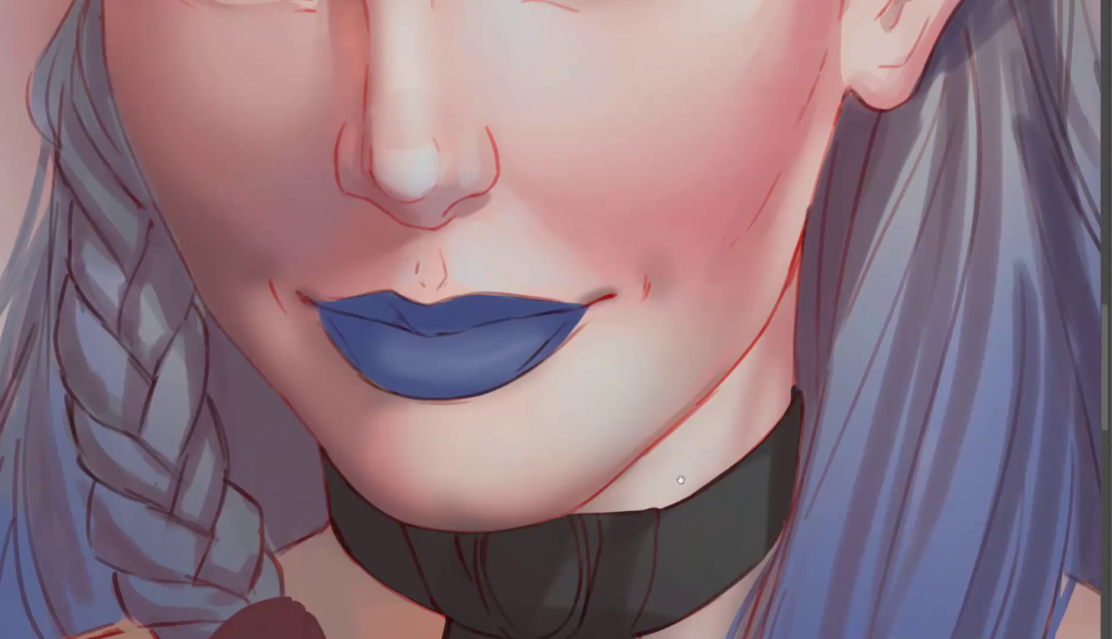
pyautogui.scroll(2, 680, 479)
pyautogui.scroll(-5, 680, 479)
pyautogui.hotkey('ctrl', '-')
pyautogui.hotkey('ctrl', '-')
pyautogui.scroll(3, 475, 292)
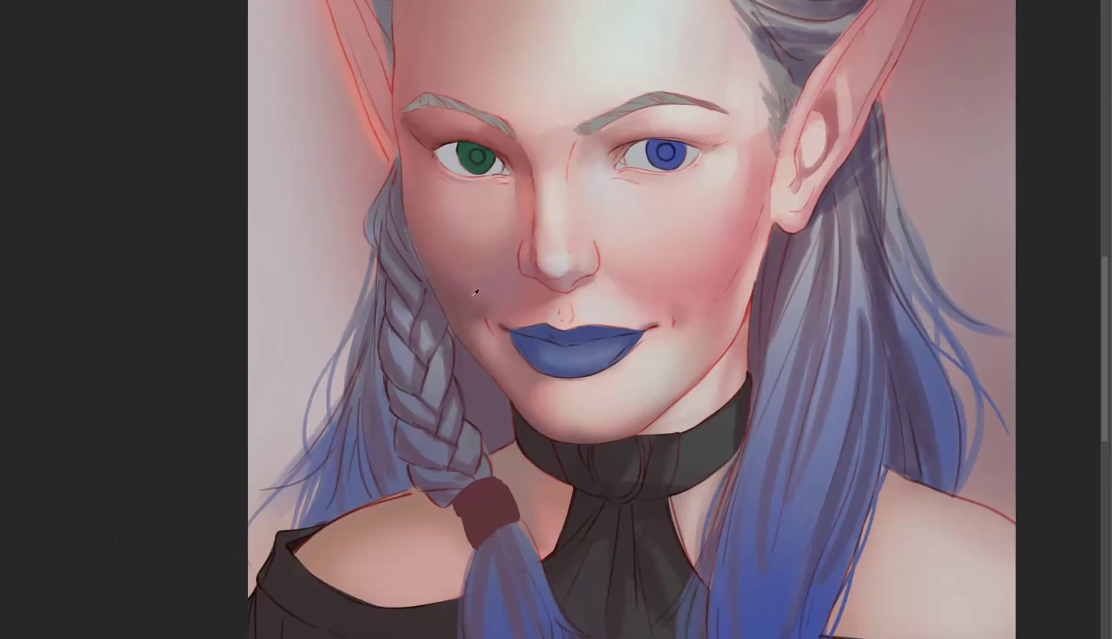
pyautogui.moveTo(444, 109); pyautogui.dragTo(504, 151)
pyautogui.moveTo(569, 170); pyautogui.dragTo(596, 145)
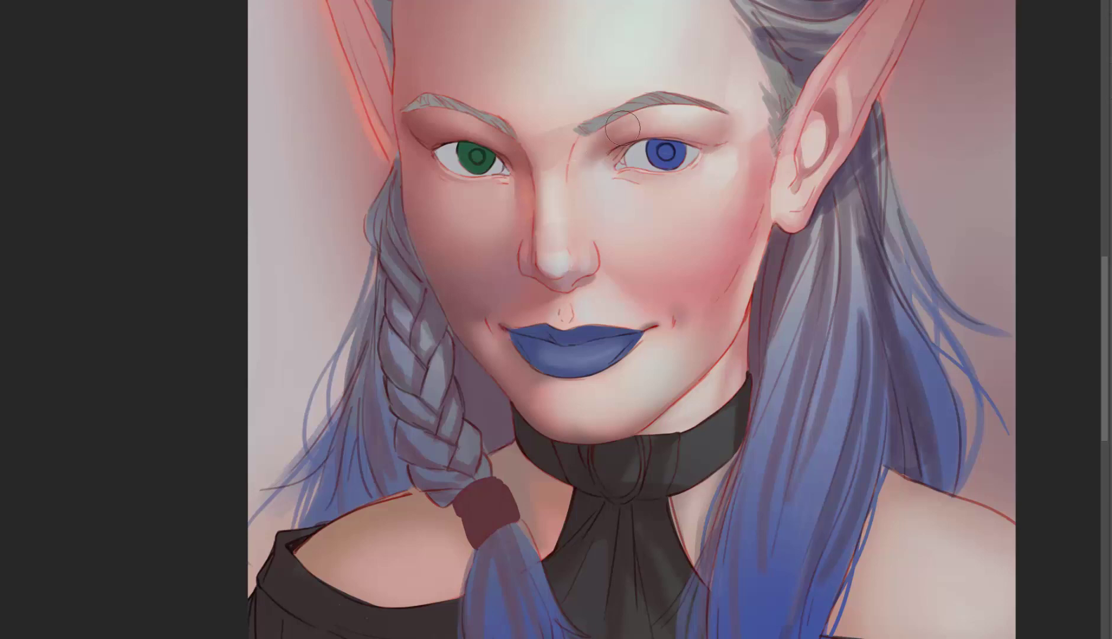
# - Lasso the background around the ears, hair and shoulders on both sides of the portrait into one selection
pyautogui.scroll(-1, 651, 160)
pyautogui.scroll(2, 630, 195)
pyautogui.scroll(-1, 637, 216)
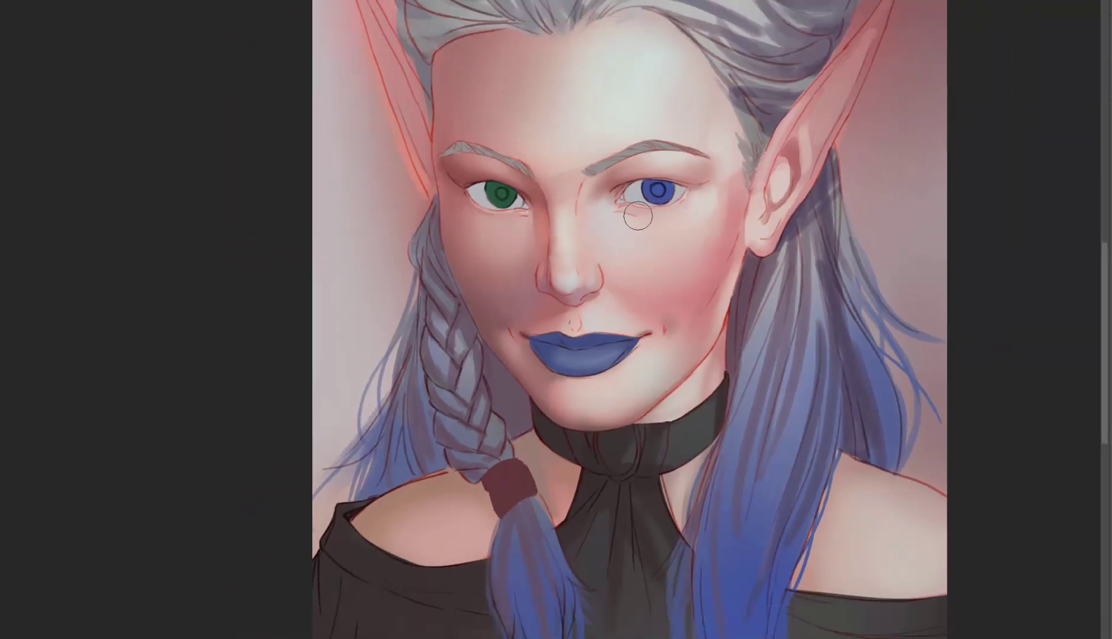
pyautogui.scroll(-2, 640, 214)
pyautogui.scroll(1, 615, 184)
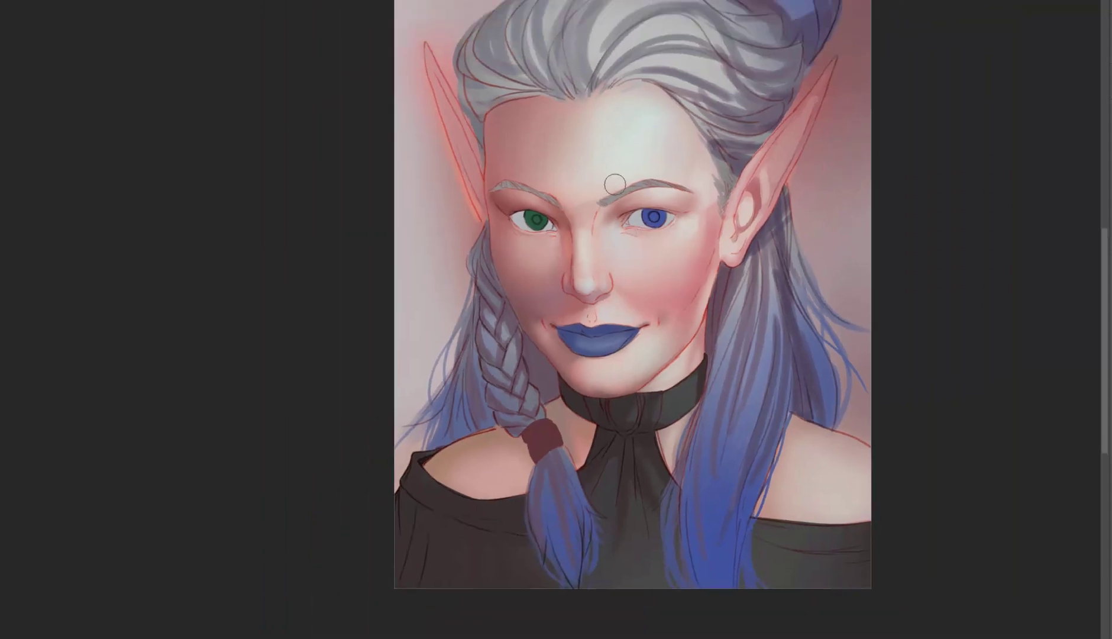
pyautogui.scroll(1, 614, 184)
pyautogui.scroll(3, 544, 284)
pyautogui.scroll(5, 375, 58)
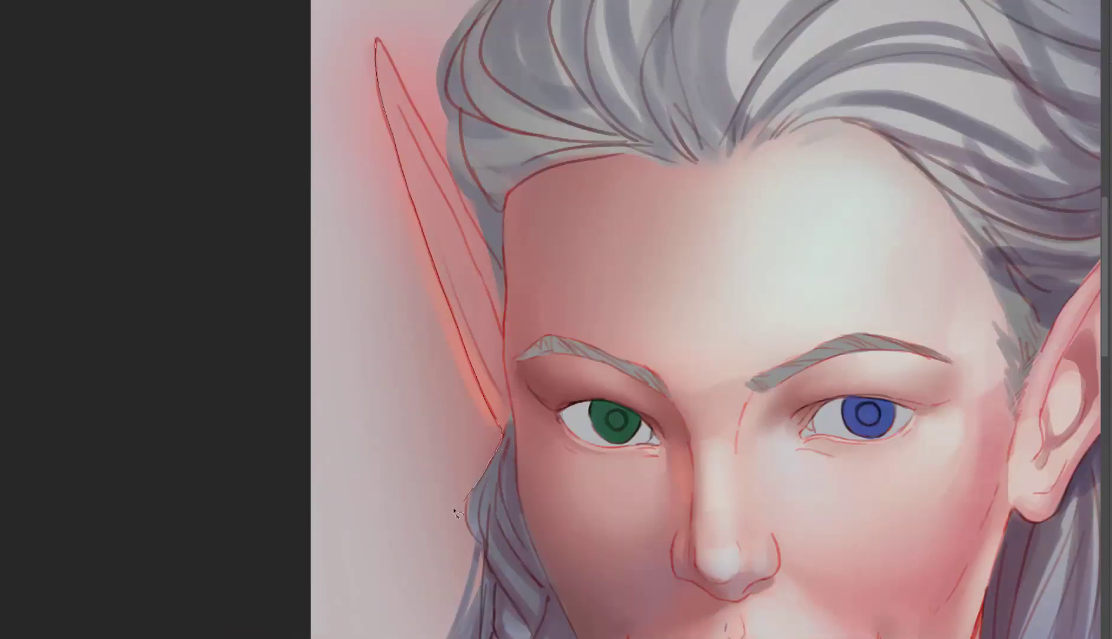
pyautogui.scroll(-10, 456, 512)
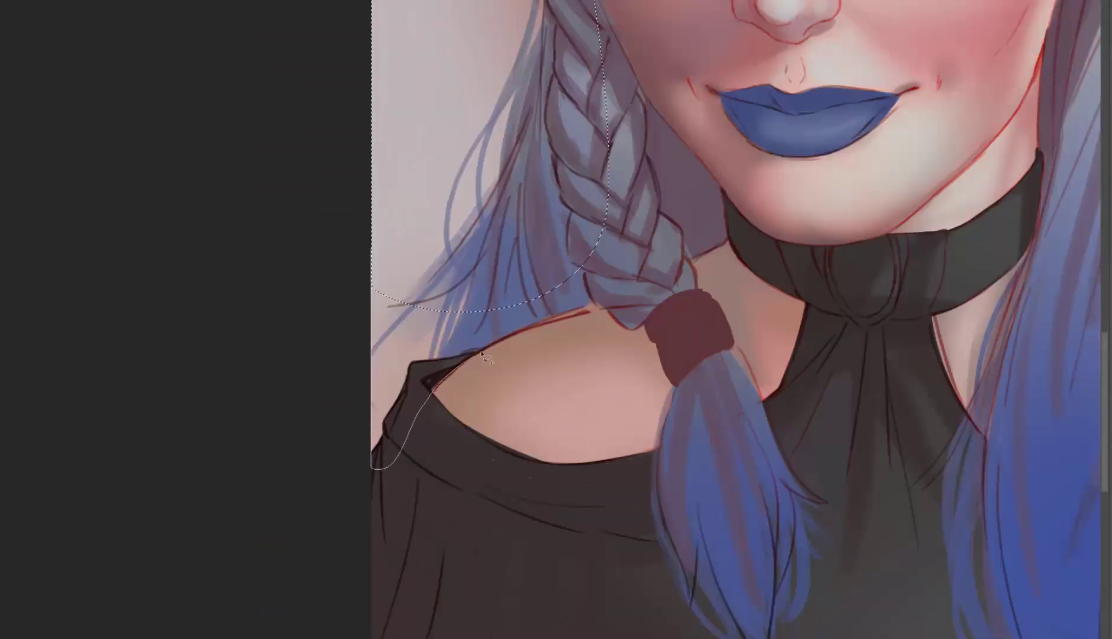
pyautogui.scroll(10, 718, 245)
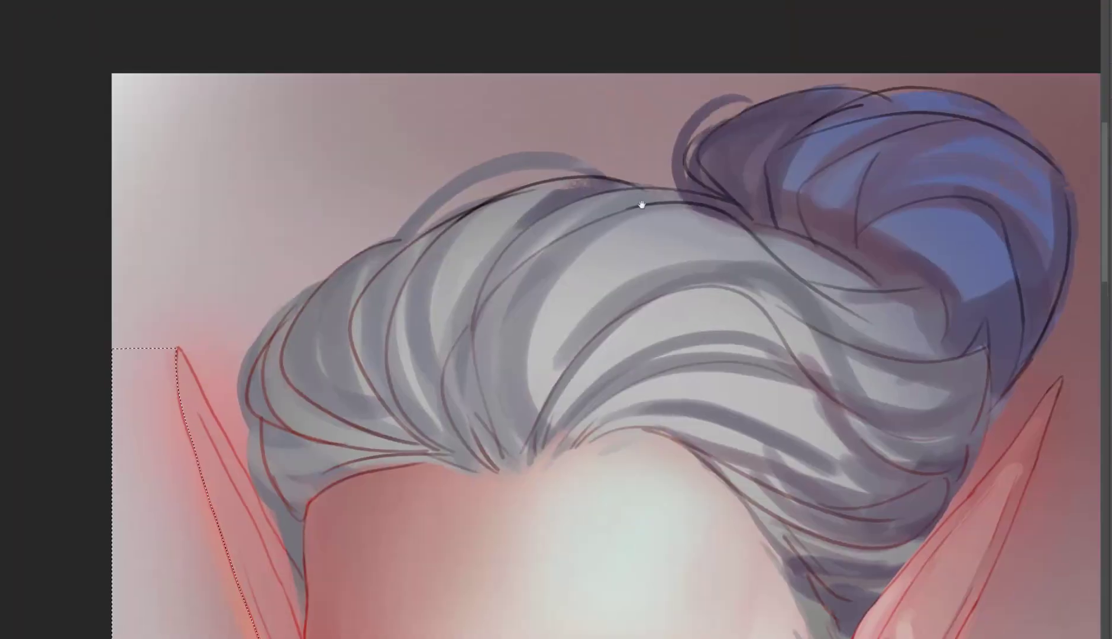
pyautogui.scroll(-2, 243, 139)
pyautogui.moveTo(372, 362)
pyautogui.mouseDown()
pyautogui.moveTo(131, 179)
pyautogui.moveTo(249, 154)
pyautogui.moveTo(389, 263)
pyautogui.moveTo(330, 133)
pyautogui.moveTo(674, 543)
pyautogui.mouseUp()
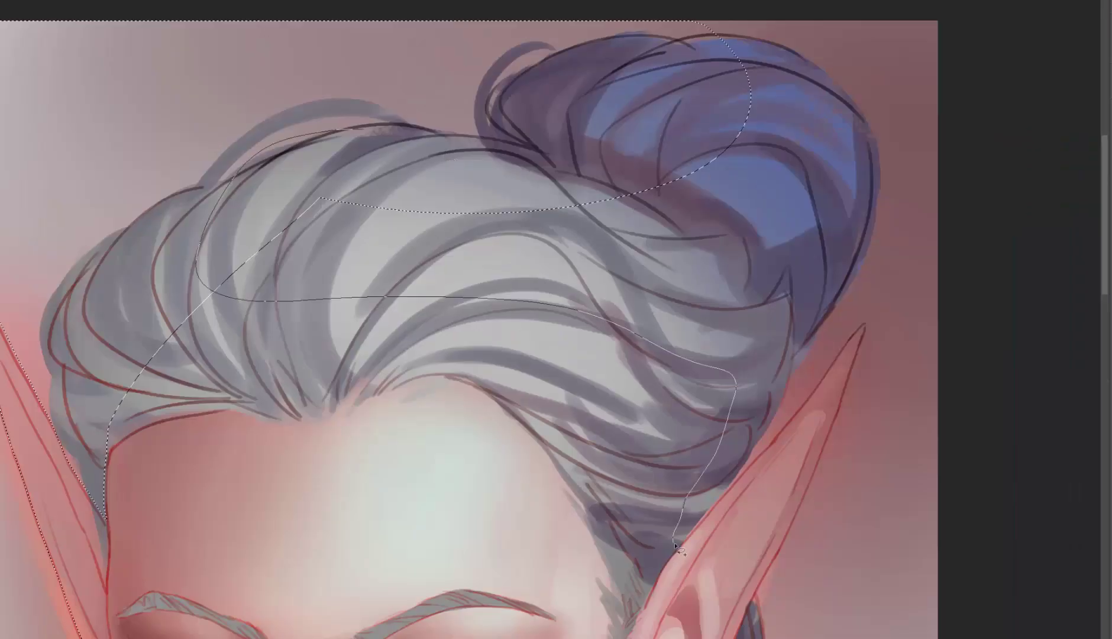
pyautogui.moveTo(847, 353)
pyautogui.mouseDown()
pyautogui.moveTo(843, 308)
pyautogui.moveTo(630, 122)
pyautogui.mouseUp()
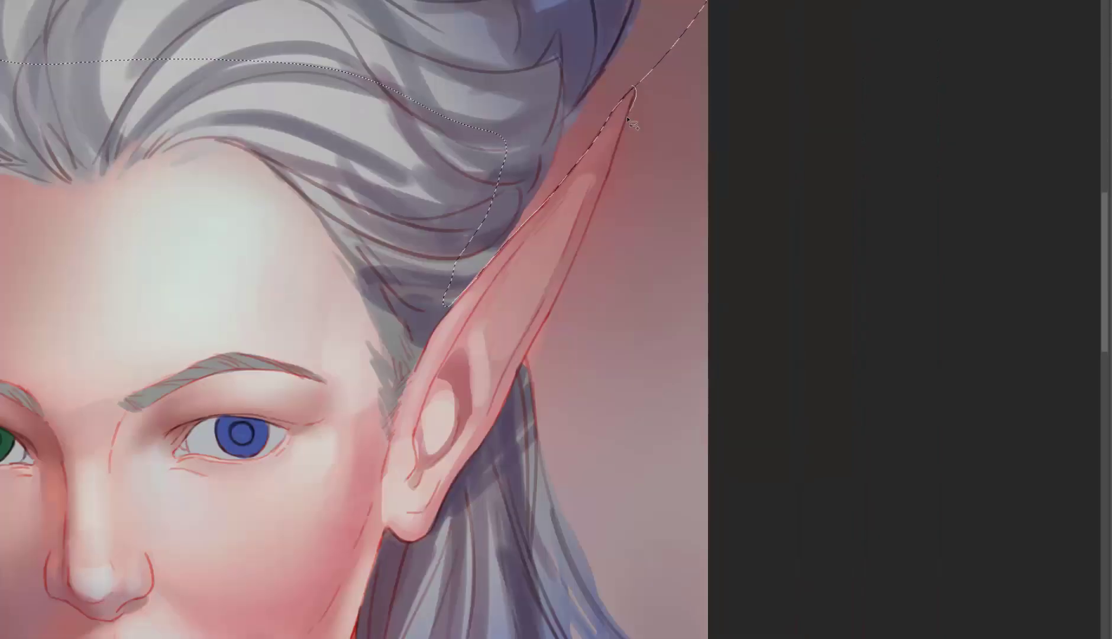
pyautogui.moveTo(563, 296)
pyautogui.mouseDown()
pyautogui.moveTo(621, 574)
pyautogui.moveTo(559, 118)
pyautogui.mouseUp()
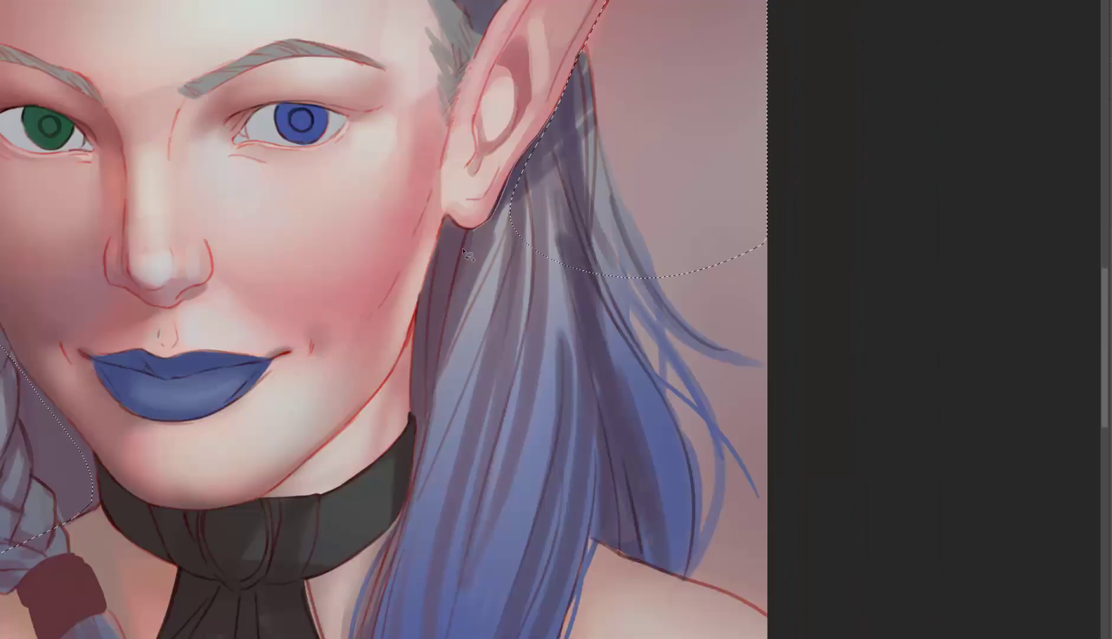
pyautogui.moveTo(465, 253)
pyautogui.mouseDown()
pyautogui.moveTo(581, 531)
pyautogui.moveTo(648, 569)
pyautogui.mouseUp()
# - Repaint the background with soft brown-grey behind the lit-side ear and pale yellow behind the shadow-side ear, covering the red glow
pyautogui.scroll(-3, 843, 499)
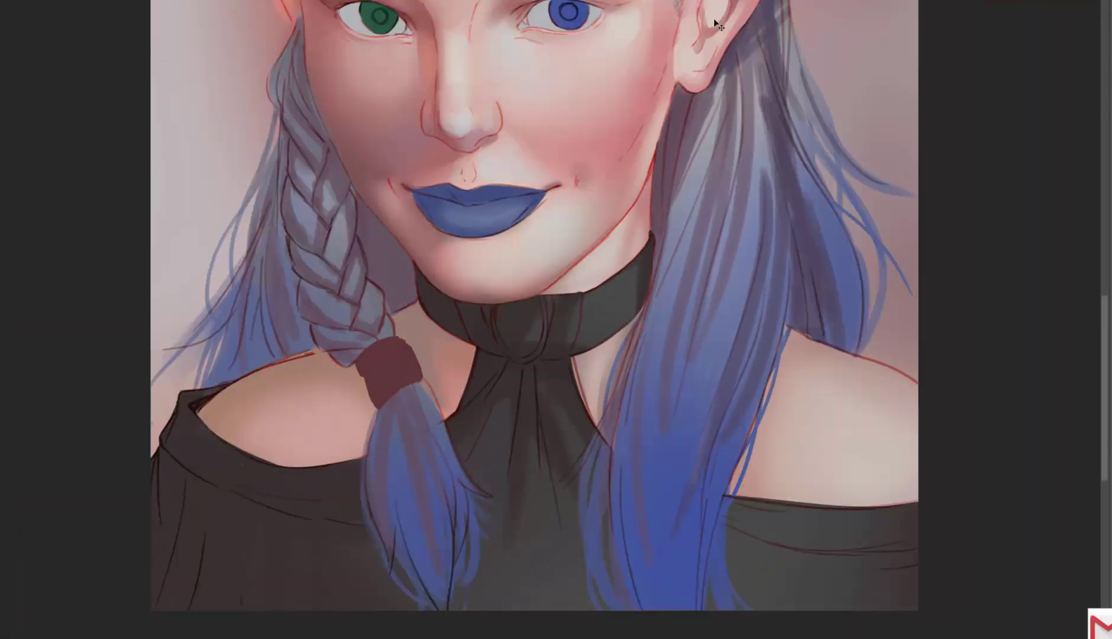
pyautogui.scroll(5, 868, 331)
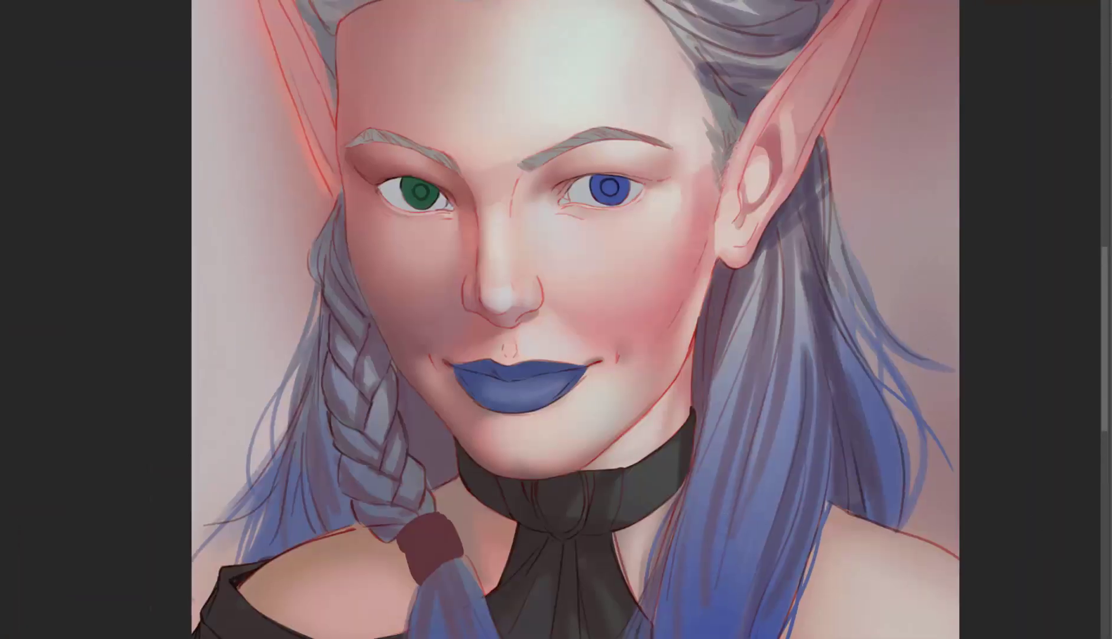
pyautogui.scroll(-1, 869, 331)
pyautogui.scroll(-2, 868, 331)
pyautogui.scroll(2, 780, 225)
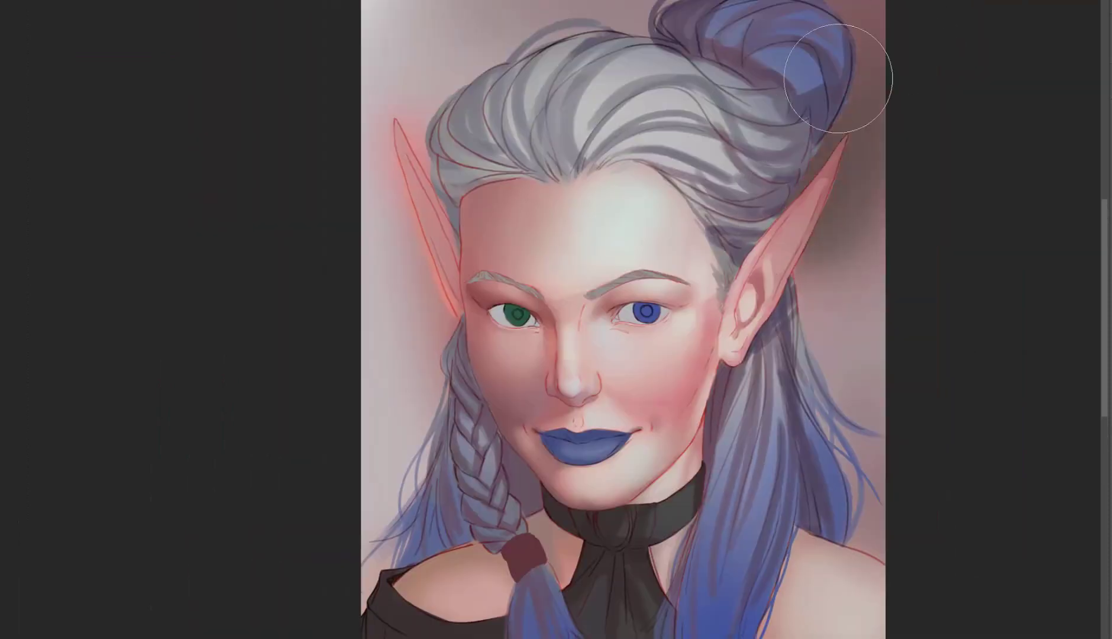
pyautogui.scroll(2, 615, 320)
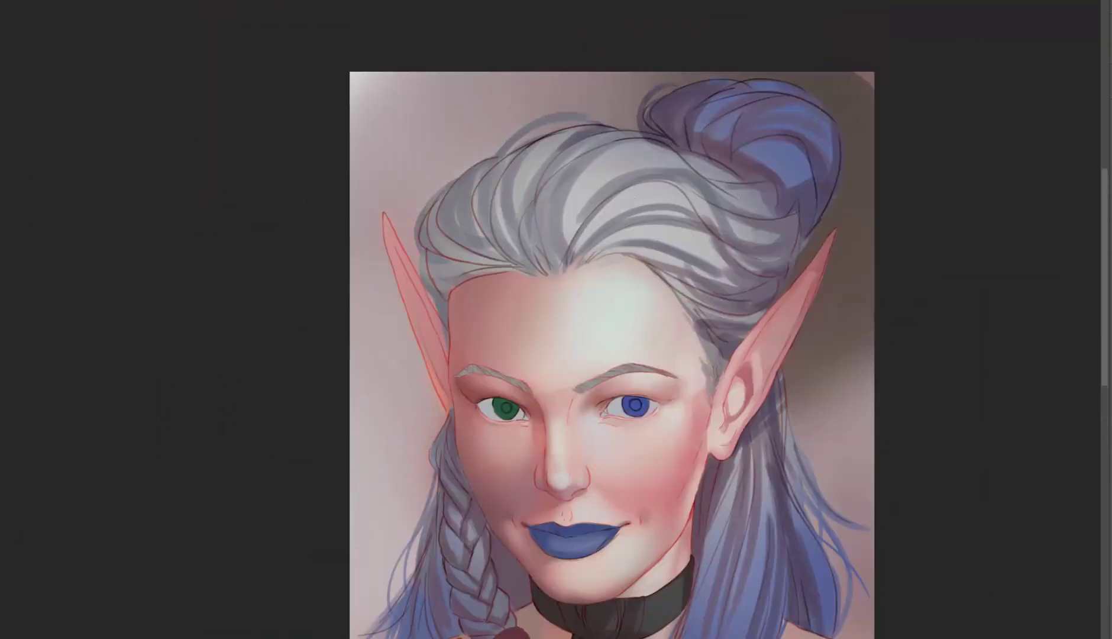
pyautogui.scroll(-2, 319, 402)
pyautogui.scroll(3, 832, 254)
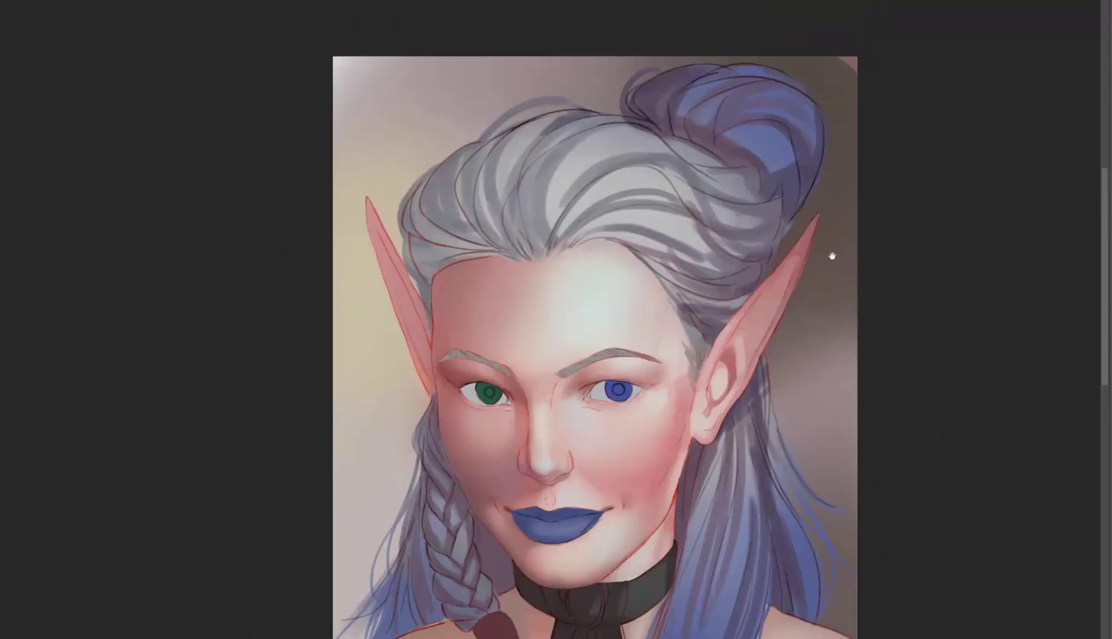
pyautogui.scroll(-4, 880, 240)
pyautogui.scroll(2, 743, 168)
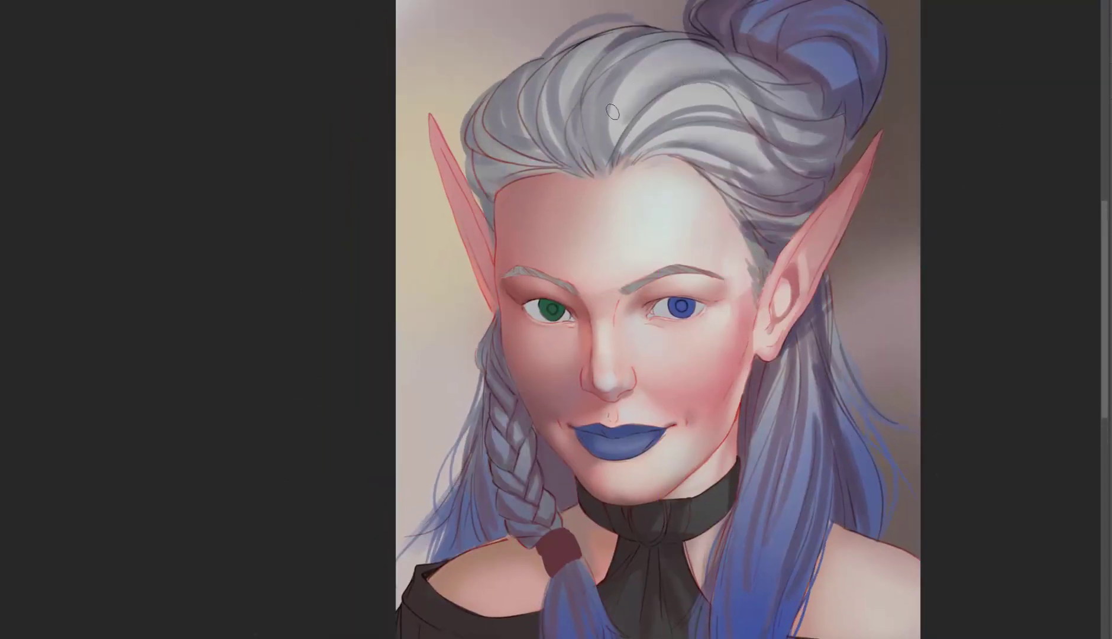
# - Darken the swept-back hair on the shadow side, the braid and the loose hair behind the neck with a soft brush
pyautogui.scroll(-1, 520, 150)
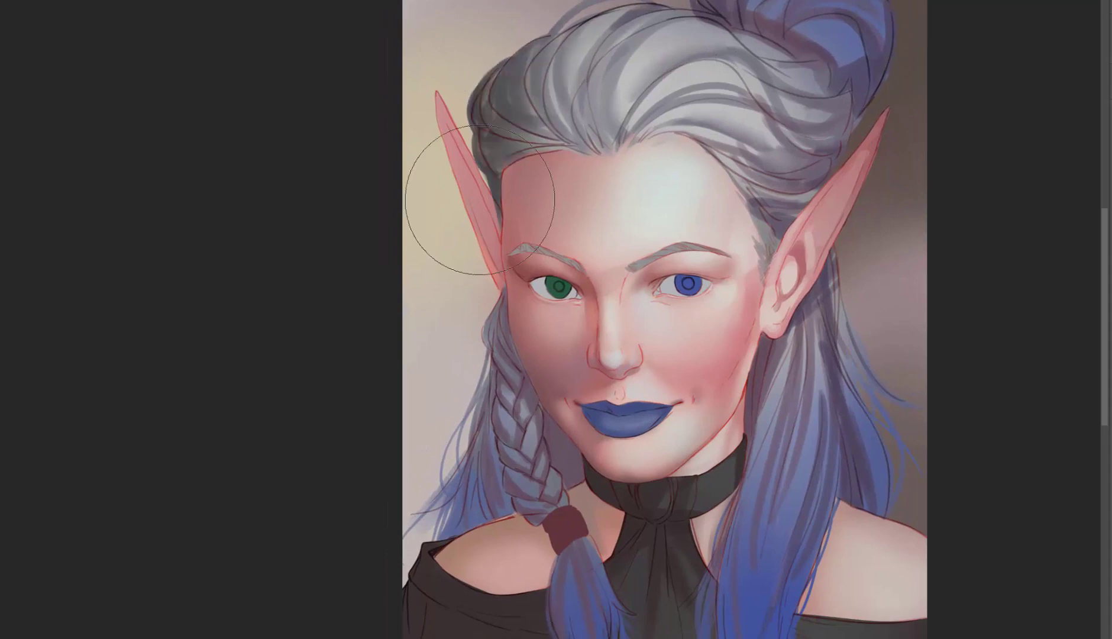
pyautogui.moveTo(454, 199); pyautogui.dragTo(591, 148)
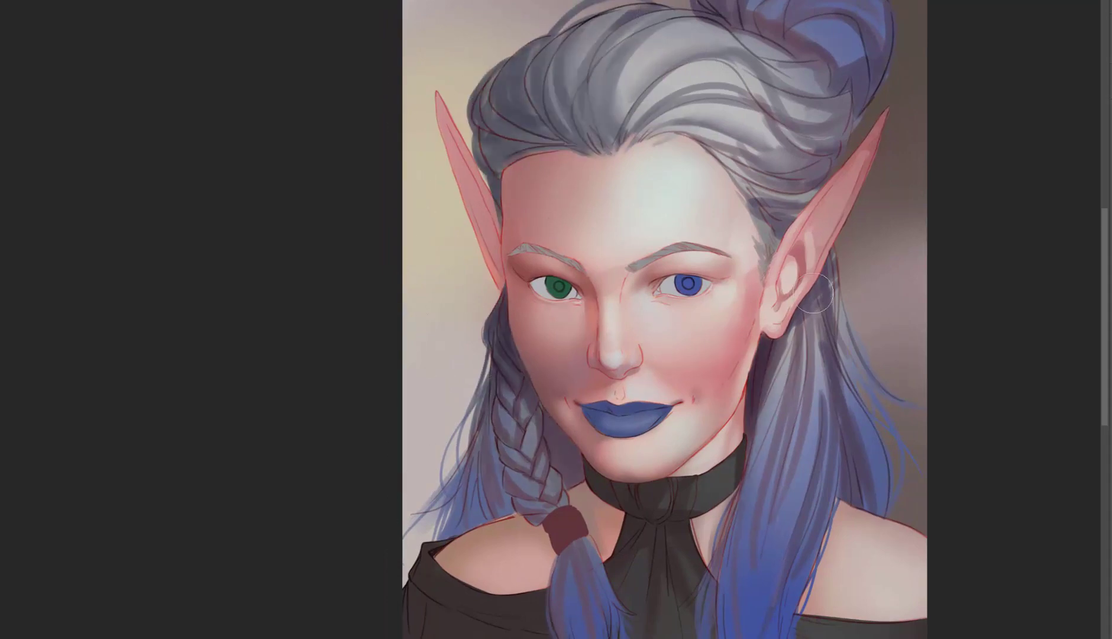
pyautogui.scroll(-6, 665, 369)
pyautogui.press('[')
pyautogui.press('[')
pyautogui.press('[')
pyautogui.press('[')
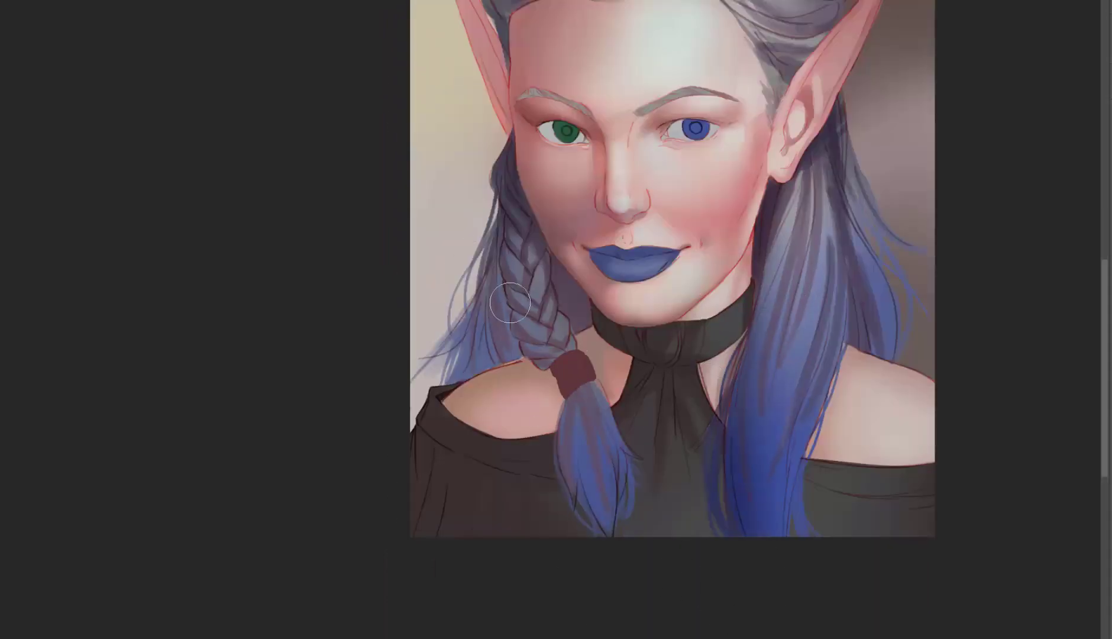
pyautogui.moveTo(513, 318); pyautogui.dragTo(565, 450)
pyautogui.moveTo(585, 402)
pyautogui.mouseDown()
pyautogui.moveTo(768, 521)
pyautogui.moveTo(854, 278)
pyautogui.mouseUp()
pyautogui.moveTo(861, 355); pyautogui.dragTo(851, 201)
pyautogui.moveTo(541, 273)
pyautogui.mouseDown()
pyautogui.moveTo(569, 350)
pyautogui.moveTo(585, 334)
pyautogui.mouseUp()
pyautogui.moveTo(497, 255); pyautogui.dragTo(429, 404)
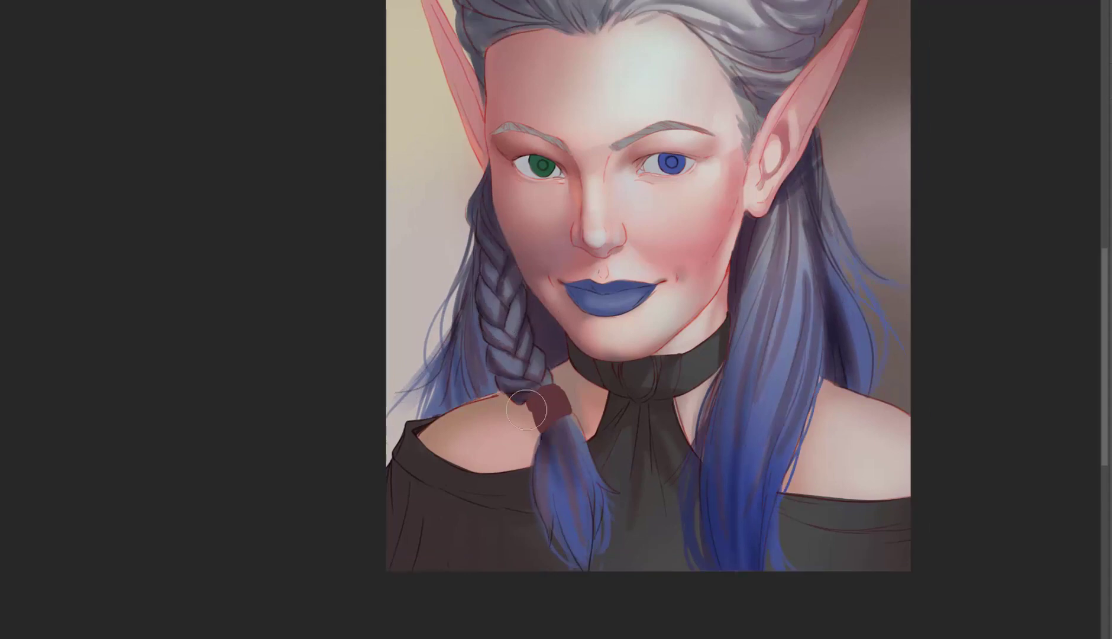
# - Paint soft shadows on the neck and both bare shoulders where the braid and loose hair fall over them
pyautogui.moveTo(535, 423); pyautogui.dragTo(568, 385)
pyautogui.press('[')
pyautogui.moveTo(670, 399); pyautogui.dragTo(763, 364)
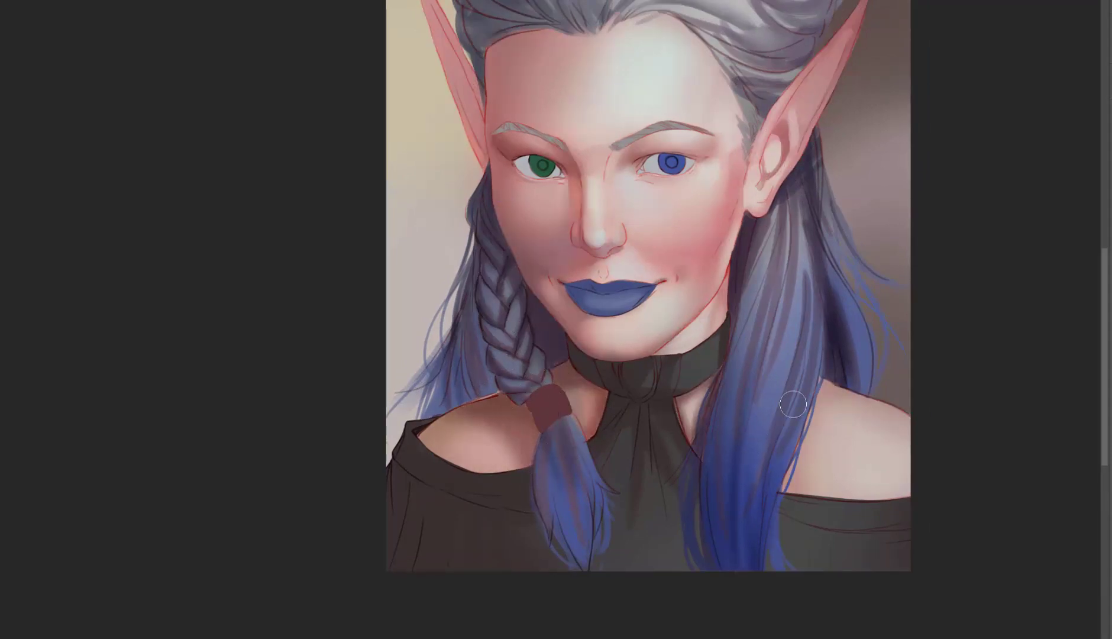
pyautogui.moveTo(933, 394); pyautogui.dragTo(928, 428)
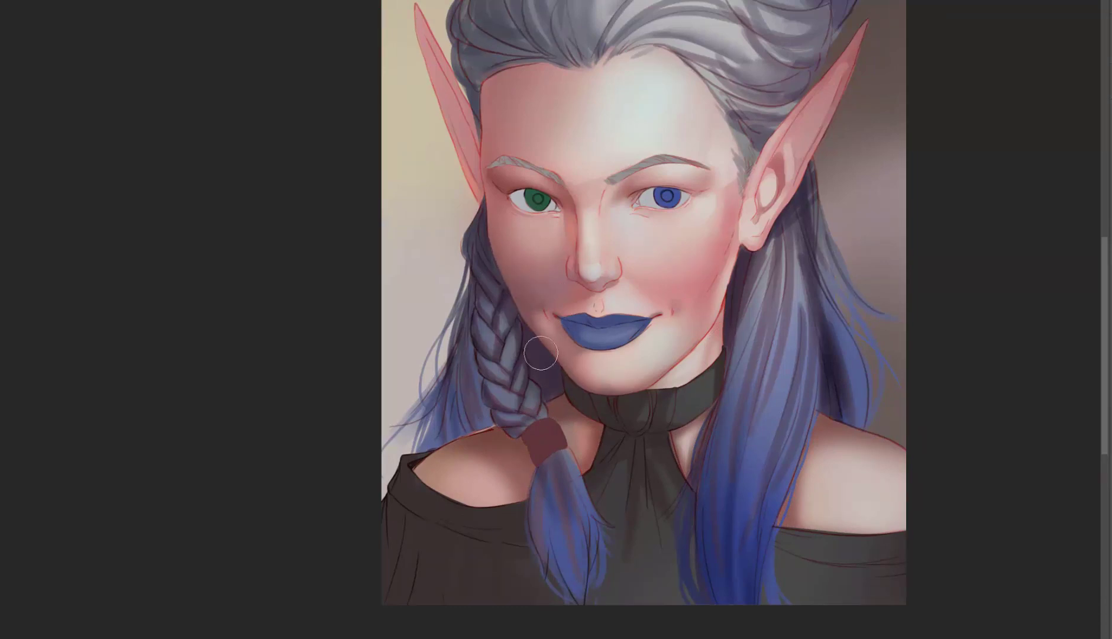
# - Shade the inner folds and edges of both pointed ears, varying the brush size
pyautogui.moveTo(478, 98); pyautogui.dragTo(476, 147)
pyautogui.press(']')
pyautogui.moveTo(853, 48); pyautogui.dragTo(802, 111)
pyautogui.press('[')
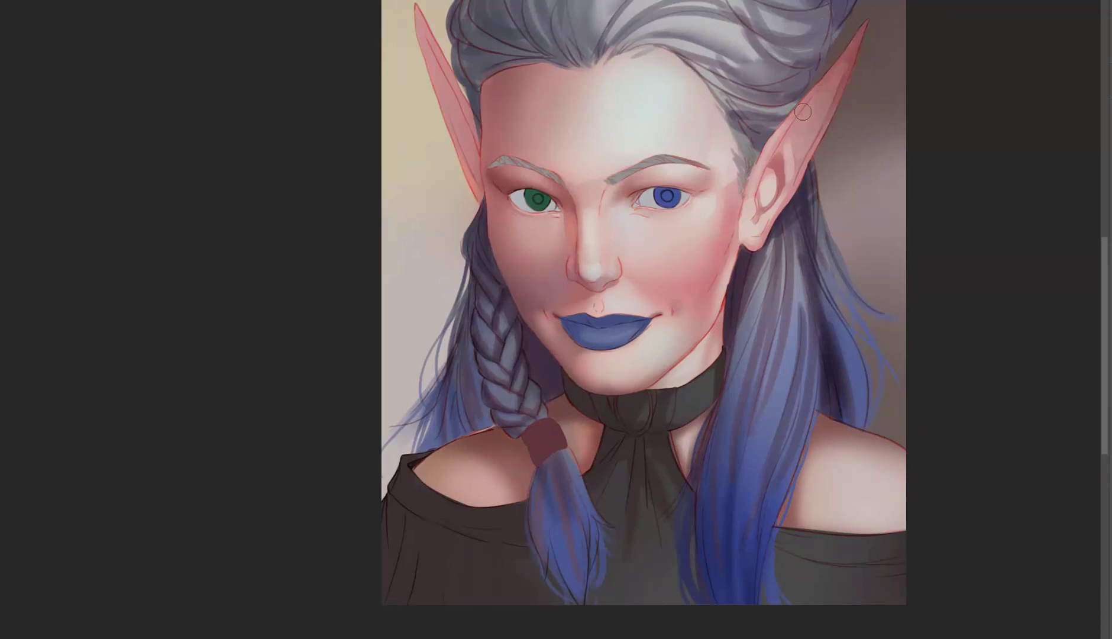
pyautogui.moveTo(843, 62)
pyautogui.mouseDown()
pyautogui.moveTo(764, 169)
pyautogui.moveTo(754, 222)
pyautogui.mouseUp()
pyautogui.moveTo(804, 180); pyautogui.dragTo(758, 249)
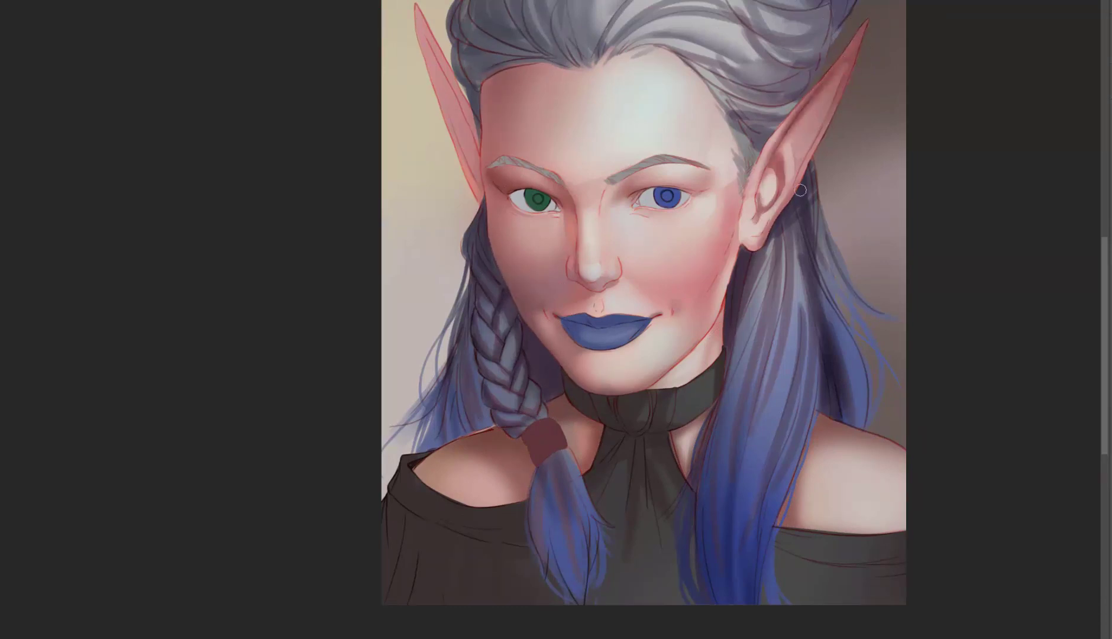
pyautogui.moveTo(480, 157)
pyautogui.mouseDown()
pyautogui.moveTo(442, 78)
pyautogui.moveTo(477, 175)
pyautogui.mouseUp()
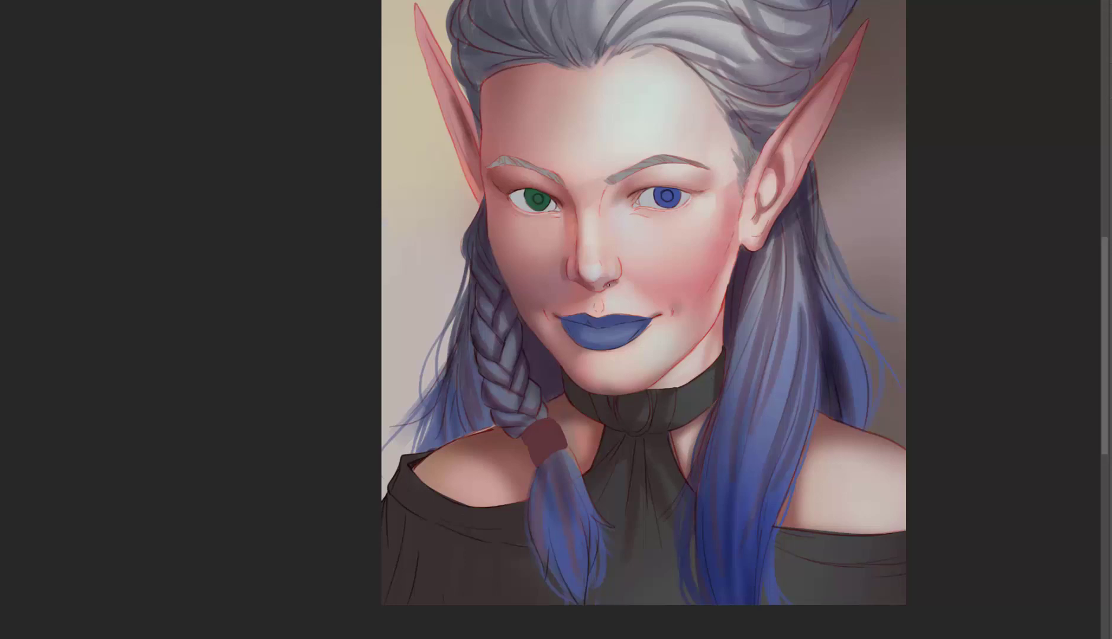
# - Darken the lips, the upper part of both eyes and the eyebrows
pyautogui.moveTo(565, 318)
pyautogui.mouseDown()
pyautogui.moveTo(647, 325)
pyautogui.moveTo(580, 317)
pyautogui.mouseUp()
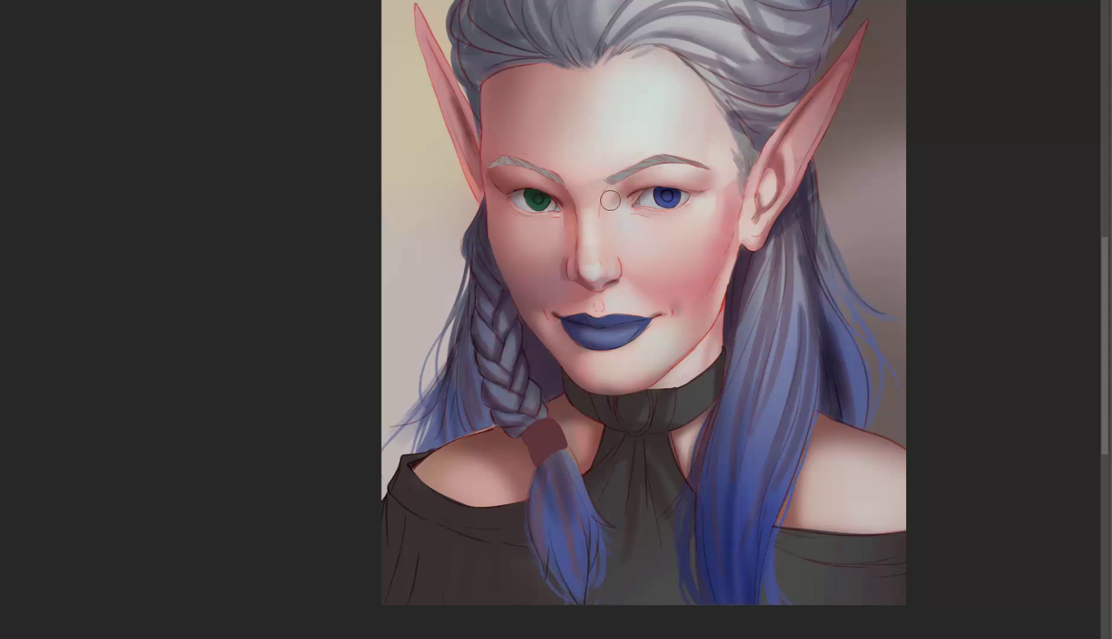
pyautogui.moveTo(653, 555); pyautogui.dragTo(659, 534)
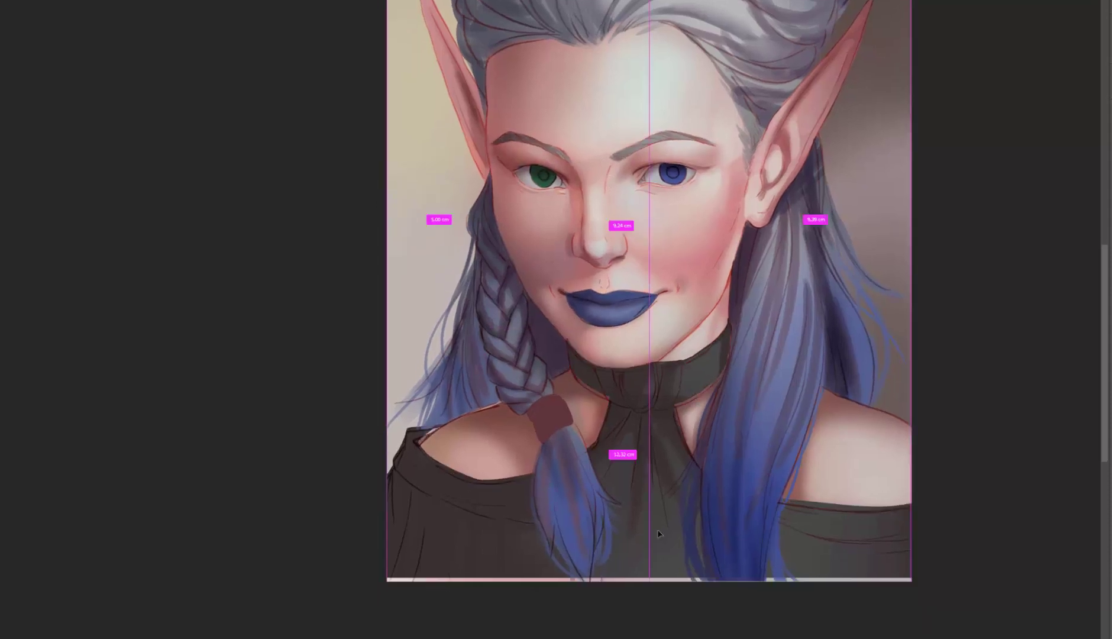
# - Paint soft dark fold shadows on the collar, the draped front and both sides of the black top
pyautogui.moveTo(592, 378)
pyautogui.mouseDown()
pyautogui.moveTo(626, 444)
pyautogui.moveTo(621, 485)
pyautogui.mouseUp()
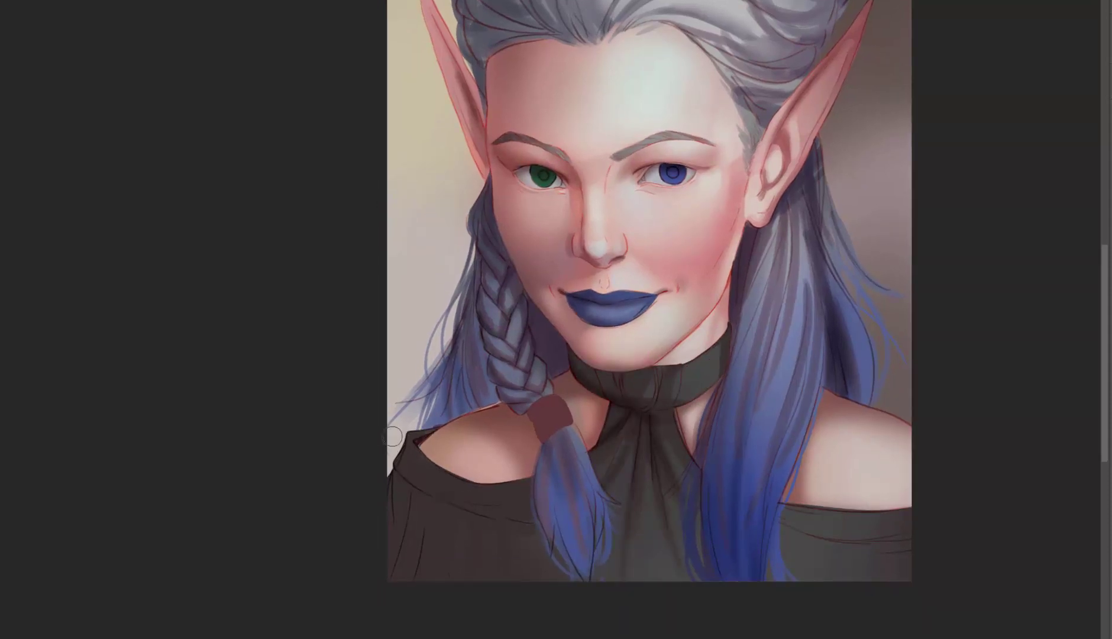
pyautogui.moveTo(414, 467); pyautogui.dragTo(532, 533)
pyautogui.moveTo(425, 508); pyautogui.dragTo(440, 577)
pyautogui.moveTo(780, 553); pyautogui.dragTo(958, 529)
pyautogui.moveTo(804, 508); pyautogui.dragTo(910, 555)
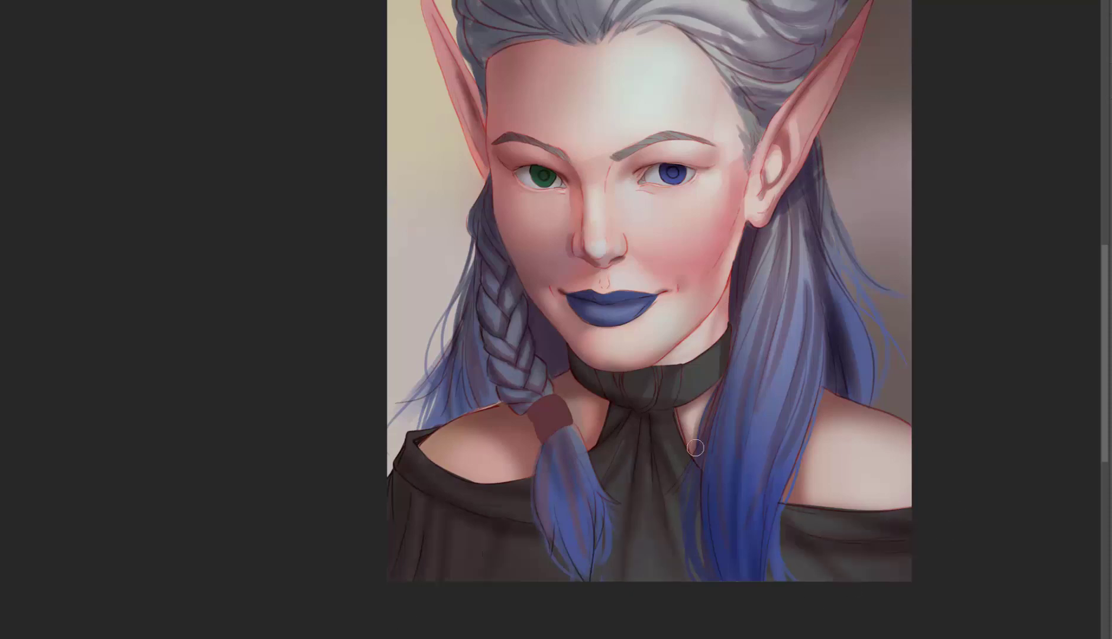
pyautogui.moveTo(633, 491); pyautogui.dragTo(630, 580)
# - Blend darker strand shadows into the swept-back grey hair from the hairline towards the bun with a small brush
pyautogui.moveTo(622, 256); pyautogui.dragTo(580, 405)
pyautogui.moveTo(553, 104); pyautogui.dragTo(527, 184)
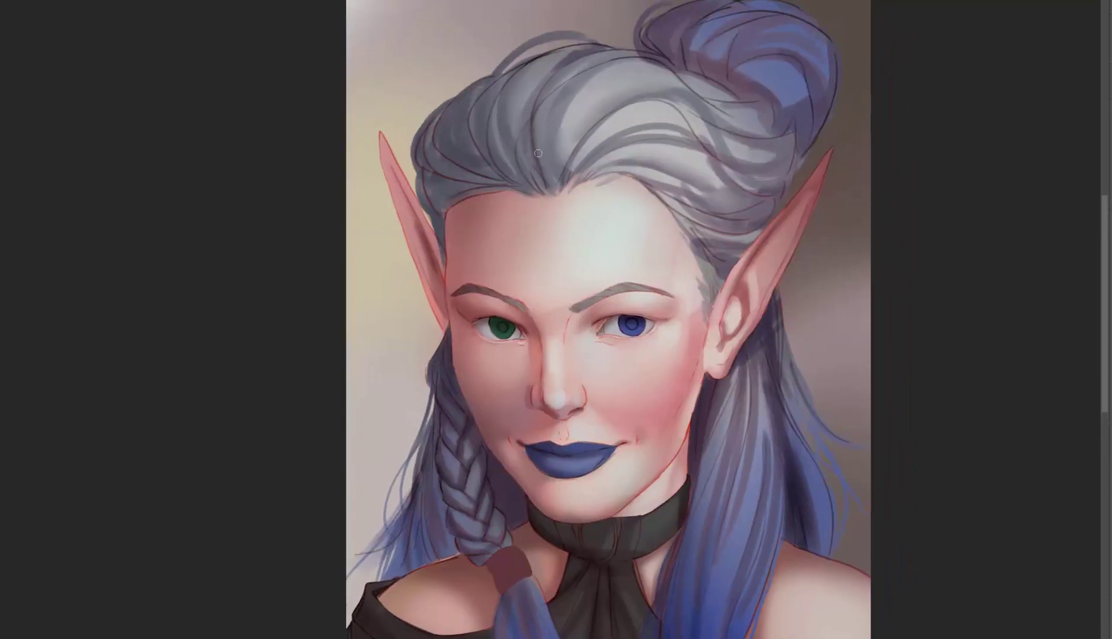
pyautogui.moveTo(589, 57); pyautogui.dragTo(532, 133)
pyautogui.moveTo(512, 86); pyautogui.dragTo(458, 177)
pyautogui.moveTo(436, 139); pyautogui.dragTo(473, 172)
pyautogui.moveTo(751, 68); pyautogui.dragTo(671, 109)
pyautogui.moveTo(716, 47); pyautogui.dragTo(645, 71)
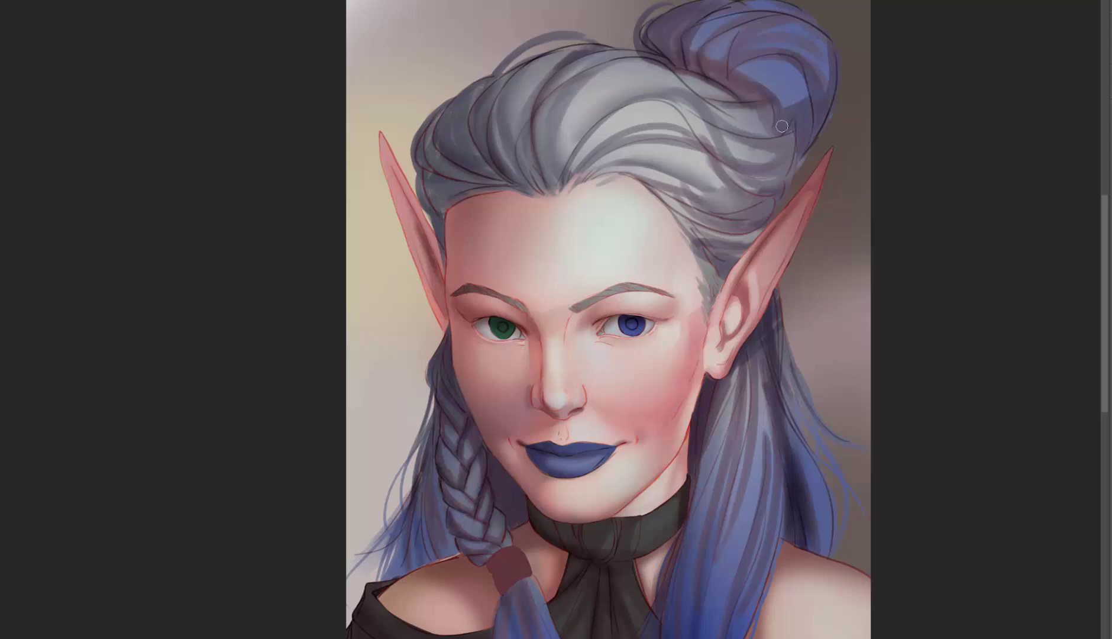
pyautogui.moveTo(781, 124); pyautogui.dragTo(585, 189)
pyautogui.moveTo(774, 198); pyautogui.dragTo(663, 246)
pyautogui.moveTo(720, 425); pyautogui.dragTo(738, 333)
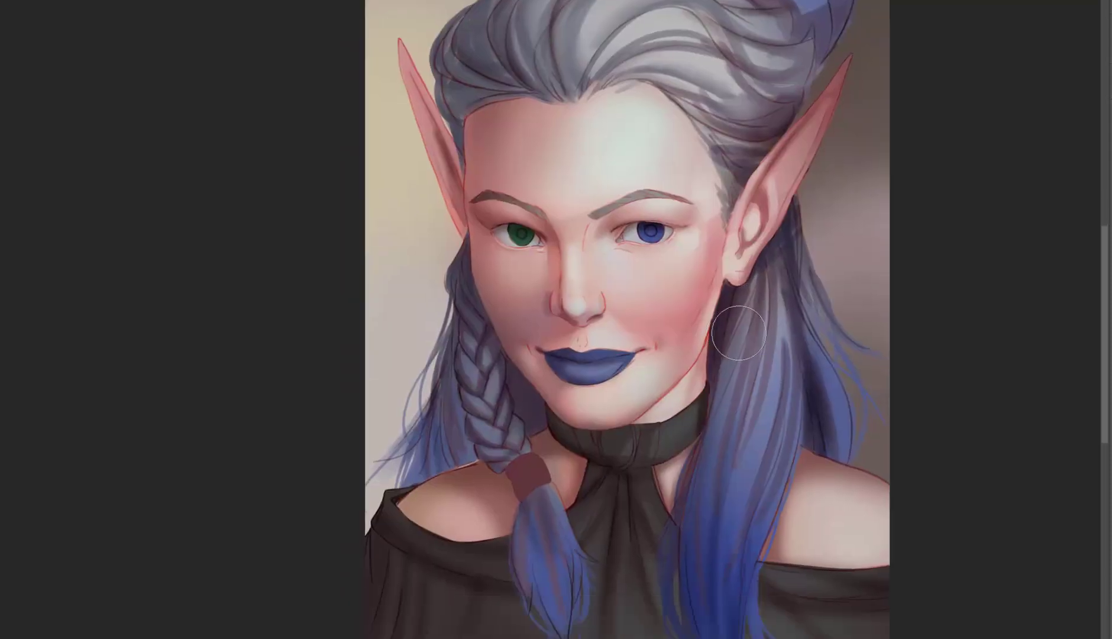
pyautogui.press('v')
pyautogui.moveTo(616, 266); pyautogui.dragTo(583, 409)
pyautogui.moveTo(618, 288); pyautogui.dragTo(623, 254)
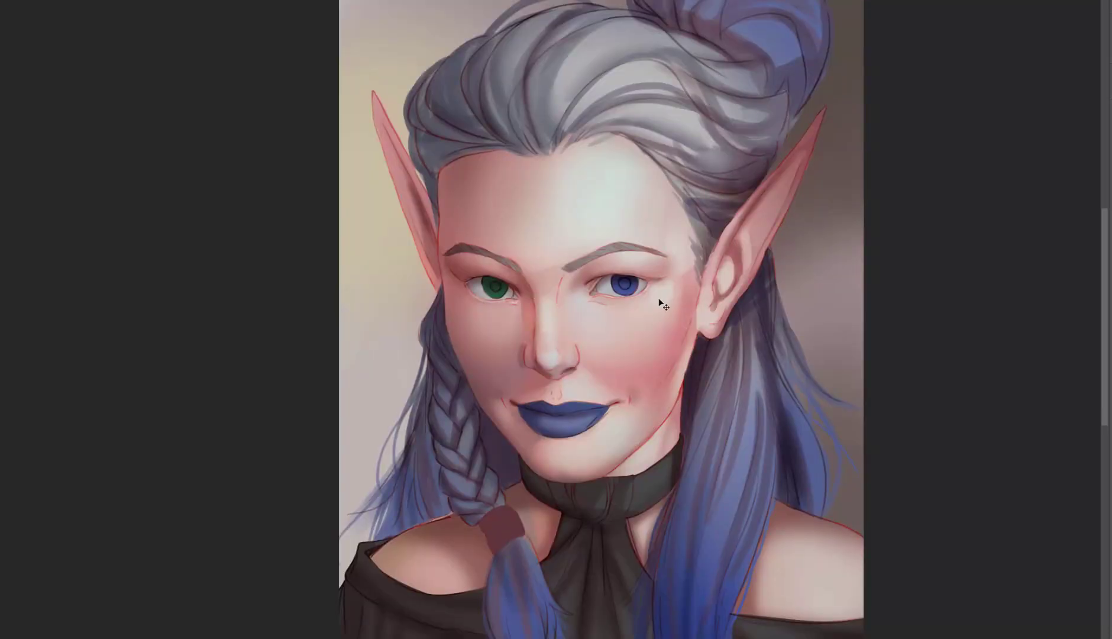
pyautogui.moveTo(661, 303); pyautogui.dragTo(659, 291)
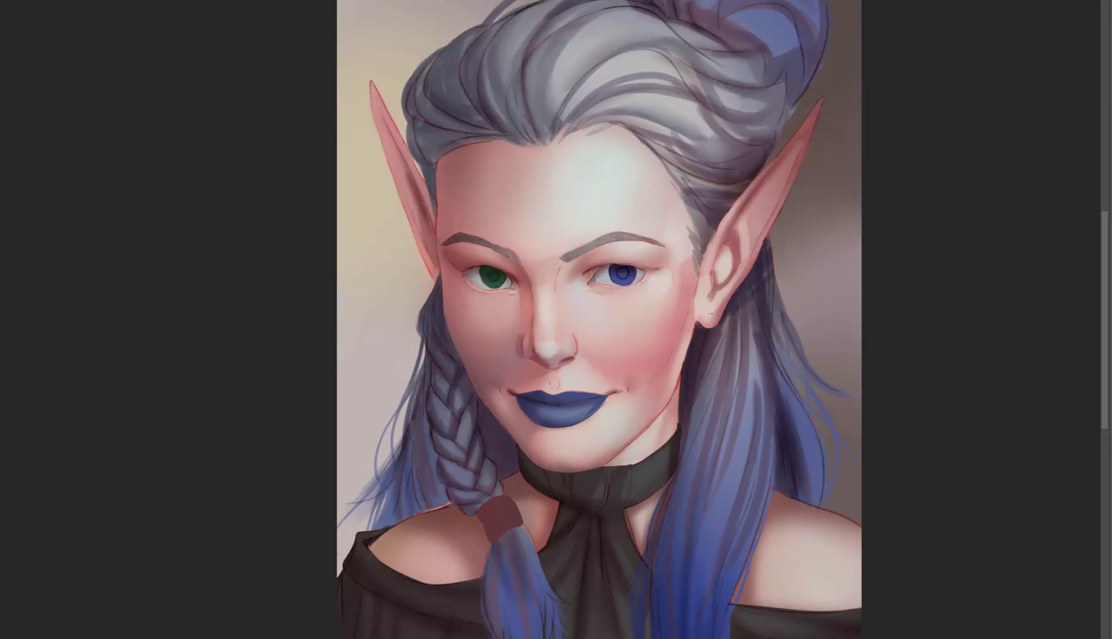
# - Paint a dark recess under the upper rim near the tip of the ear beside the blue eye, with a smaller brush
pyautogui.scroll(2, 599, 319)
pyautogui.scroll(-2, 592, 296)
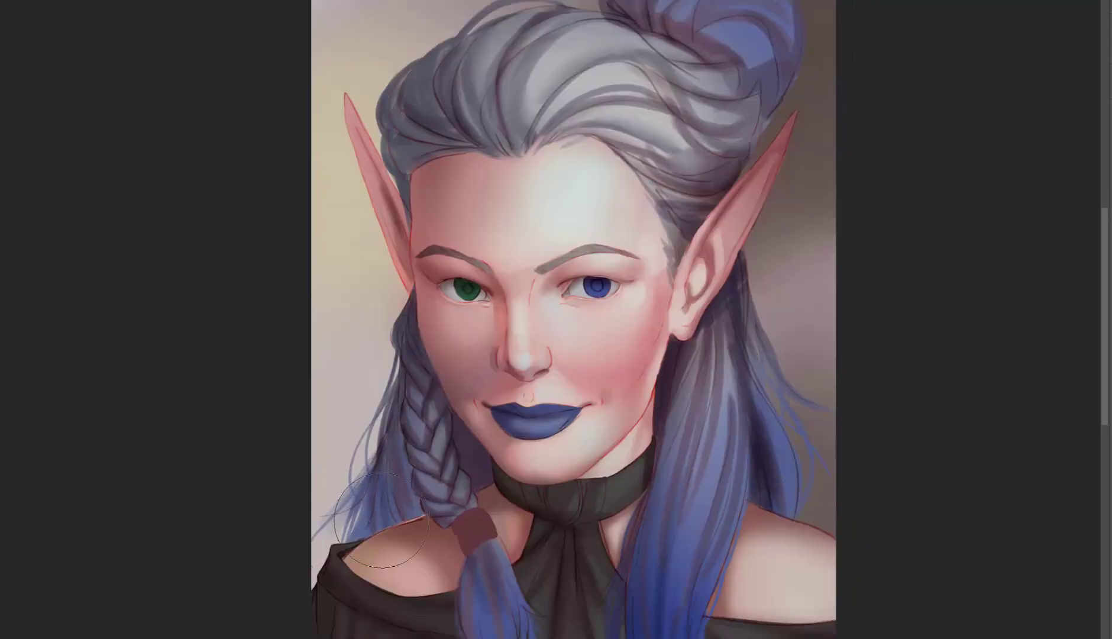
pyautogui.scroll(-2, 720, 566)
pyautogui.scroll(2, 732, 364)
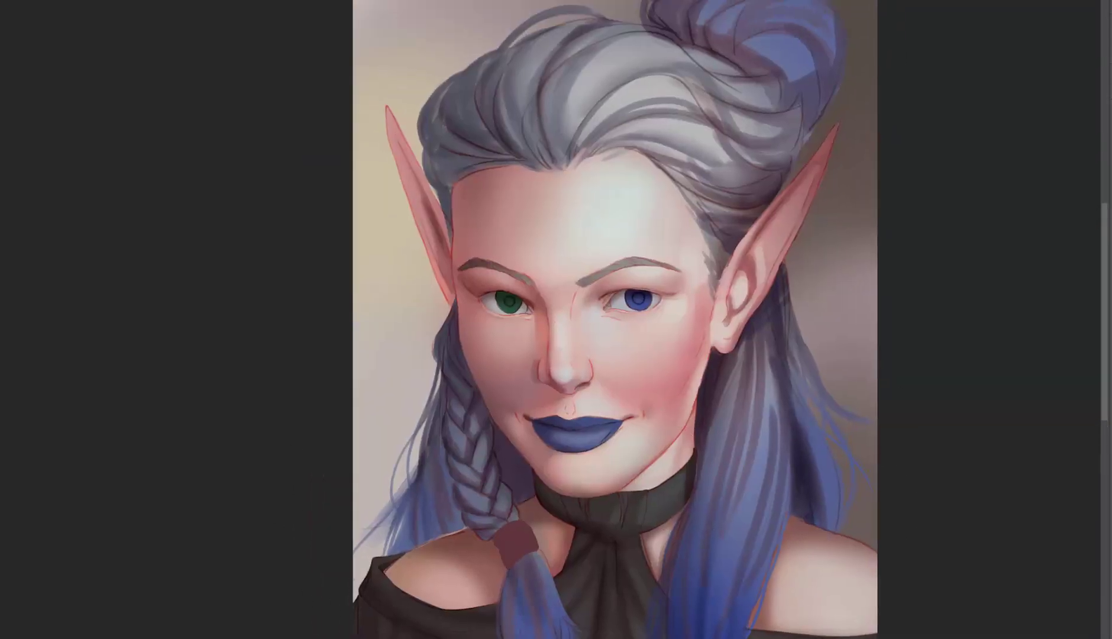
pyautogui.scroll(2, 828, 254)
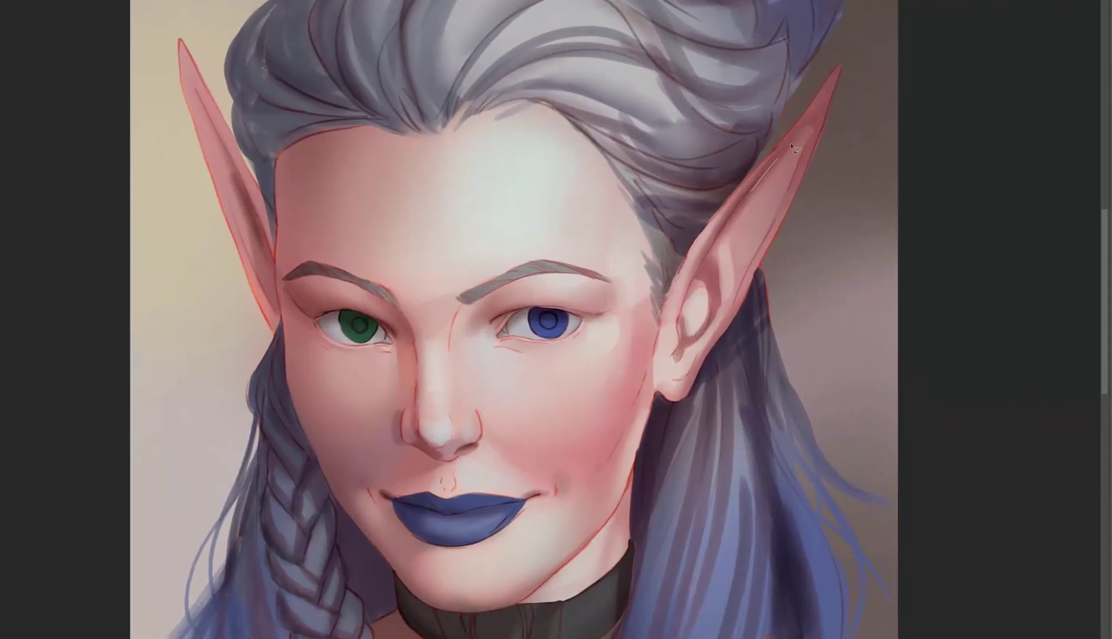
pyautogui.press('[')
pyautogui.press('[')
pyautogui.press('[')
pyautogui.moveTo(805, 131)
pyautogui.mouseDown()
pyautogui.moveTo(786, 177)
pyautogui.moveTo(768, 171)
pyautogui.moveTo(798, 147)
pyautogui.moveTo(809, 181)
pyautogui.mouseUp()
pyautogui.hotkey('ctrl', 'd')
pyautogui.press('[')
pyautogui.press('[')
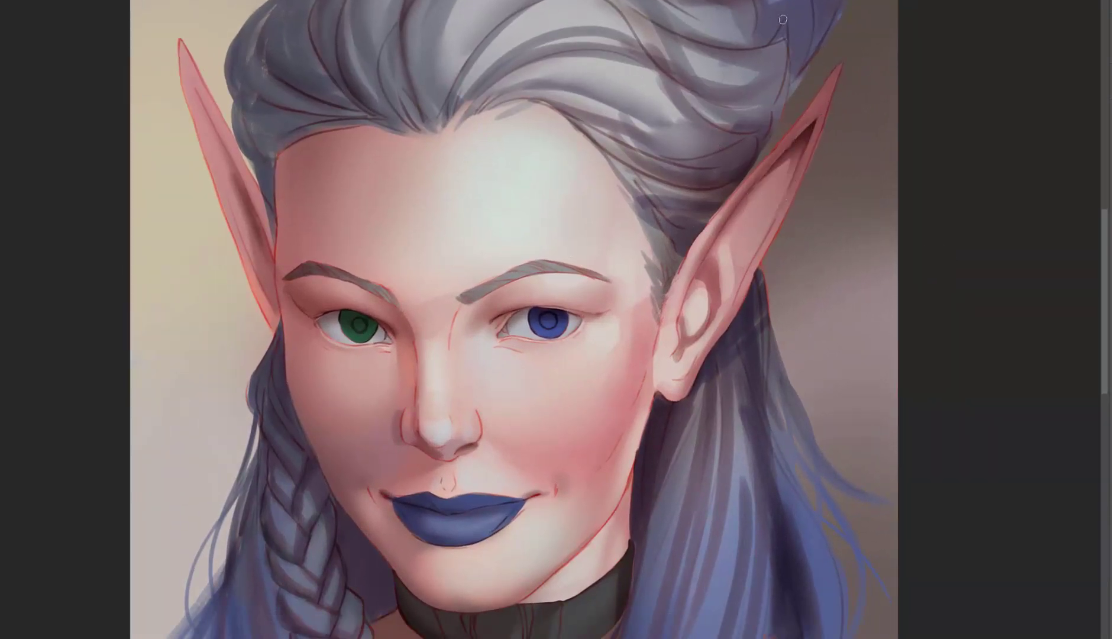
# - Deepen the shadow inside the opening of the ear beside the blue eye
pyautogui.scroll(2, 712, 211)
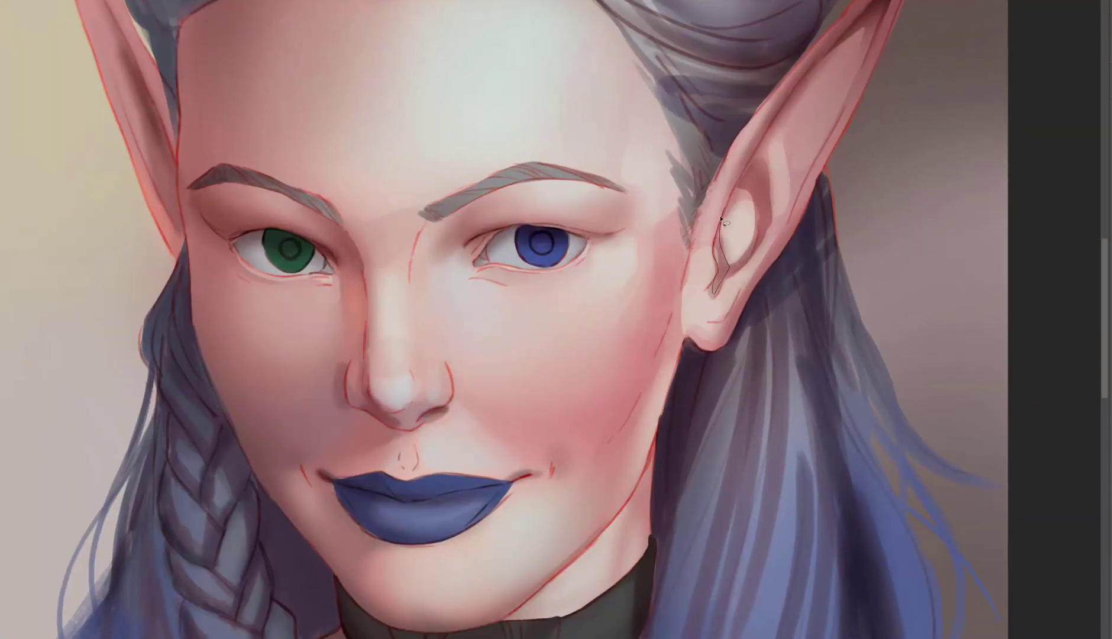
pyautogui.moveTo(720, 219); pyautogui.dragTo(722, 222)
pyautogui.press('b')
pyautogui.scroll(-3, 650, 219)
pyautogui.scroll(2, 650, 220)
pyautogui.hotkey('ctrl', '0')
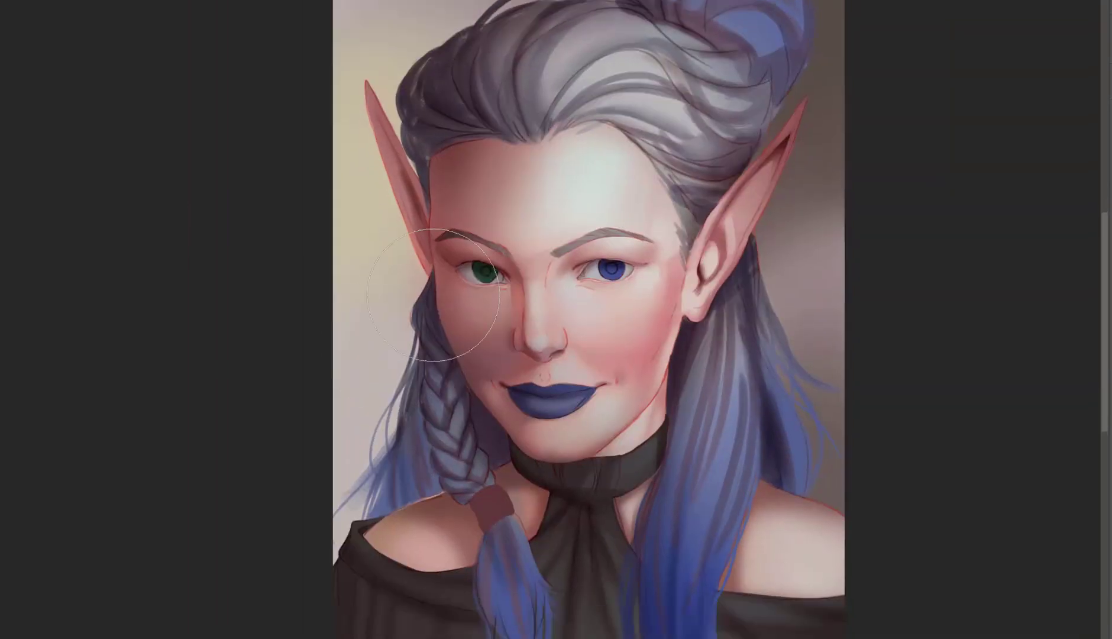
# - Shade the shadowed side of the nose and its nostril, softening the highlight on the tip and covering the red line art
pyautogui.scroll(-2, 323, 559)
pyautogui.scroll(5, 574, 320)
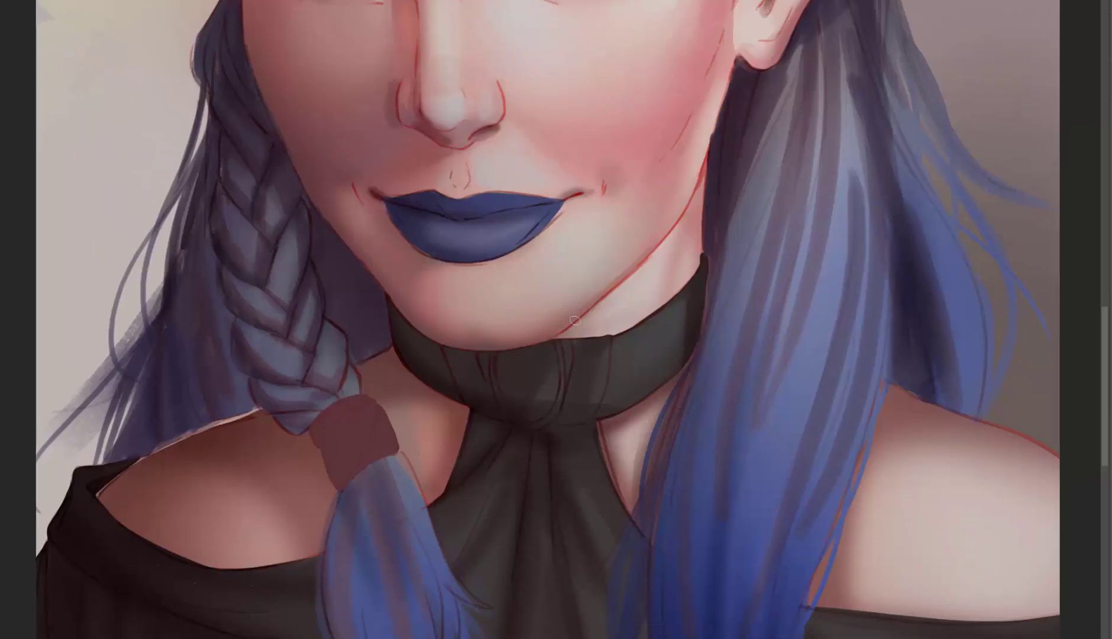
pyautogui.scroll(2, 574, 320)
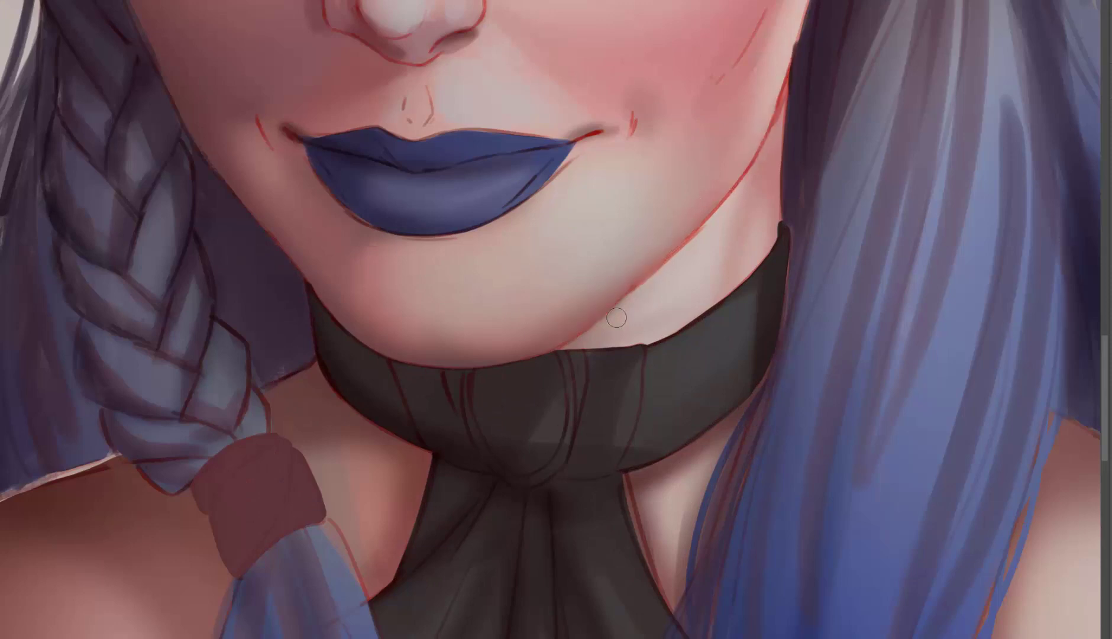
pyautogui.scroll(2, 408, 340)
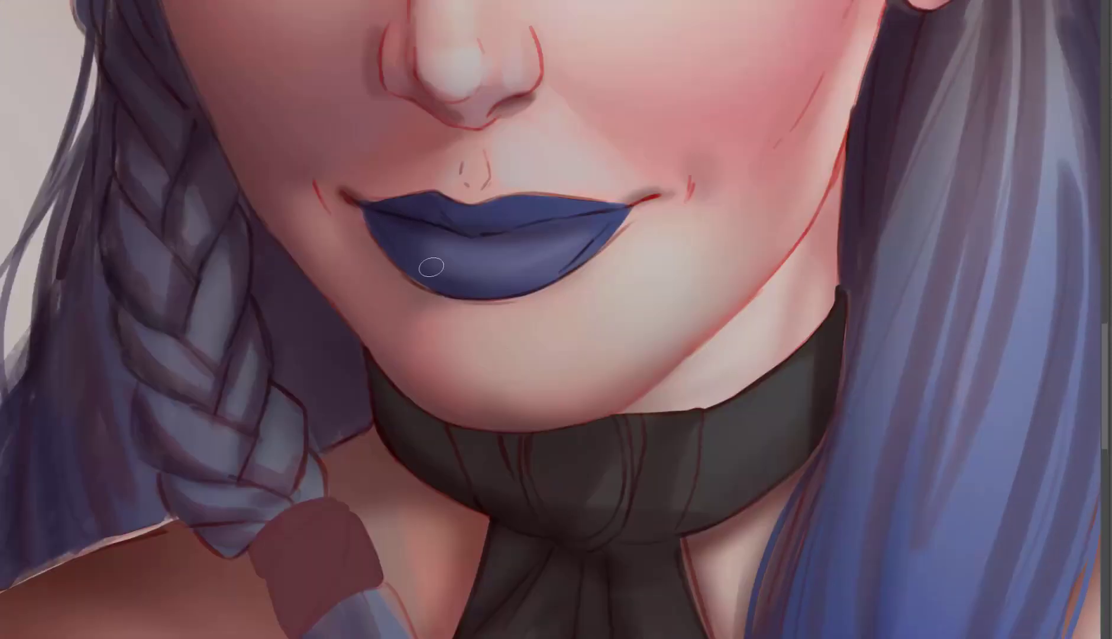
pyautogui.scroll(3, 504, 219)
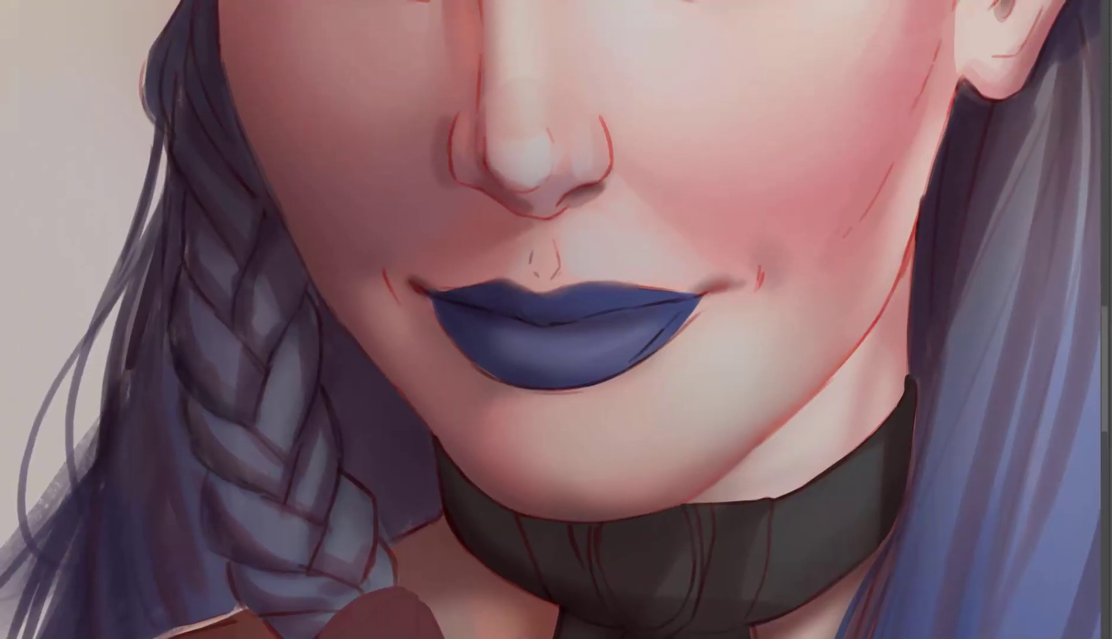
pyautogui.scroll(5, 532, 374)
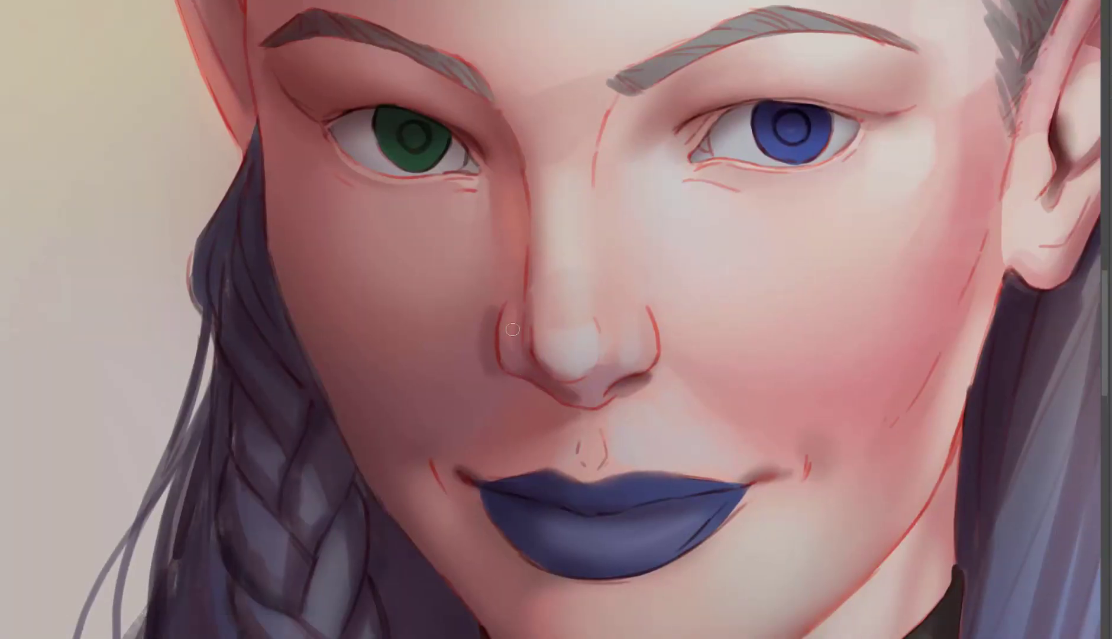
pyautogui.moveTo(527, 284); pyautogui.dragTo(537, 364)
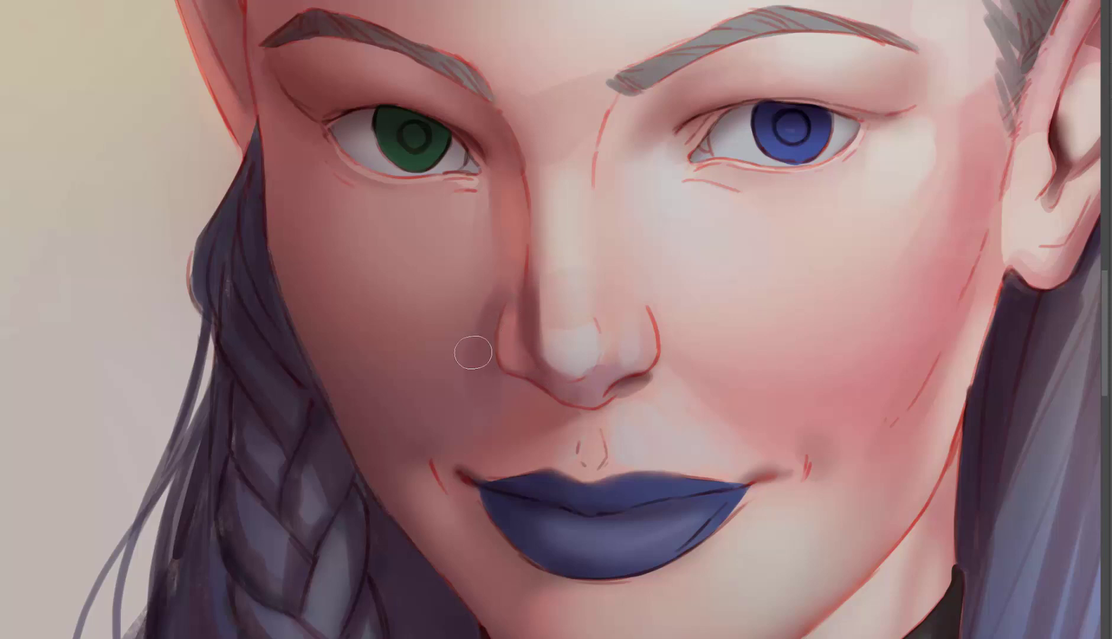
pyautogui.moveTo(519, 320)
pyautogui.mouseDown()
pyautogui.moveTo(532, 278)
pyautogui.moveTo(591, 363)
pyautogui.moveTo(556, 305)
pyautogui.moveTo(565, 350)
pyautogui.mouseUp()
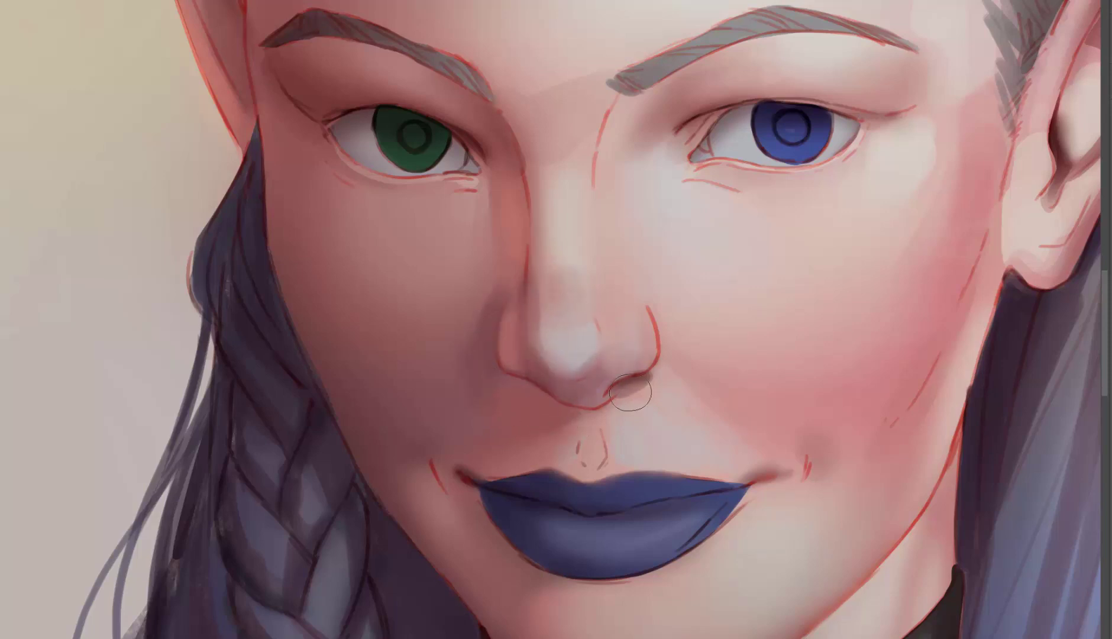
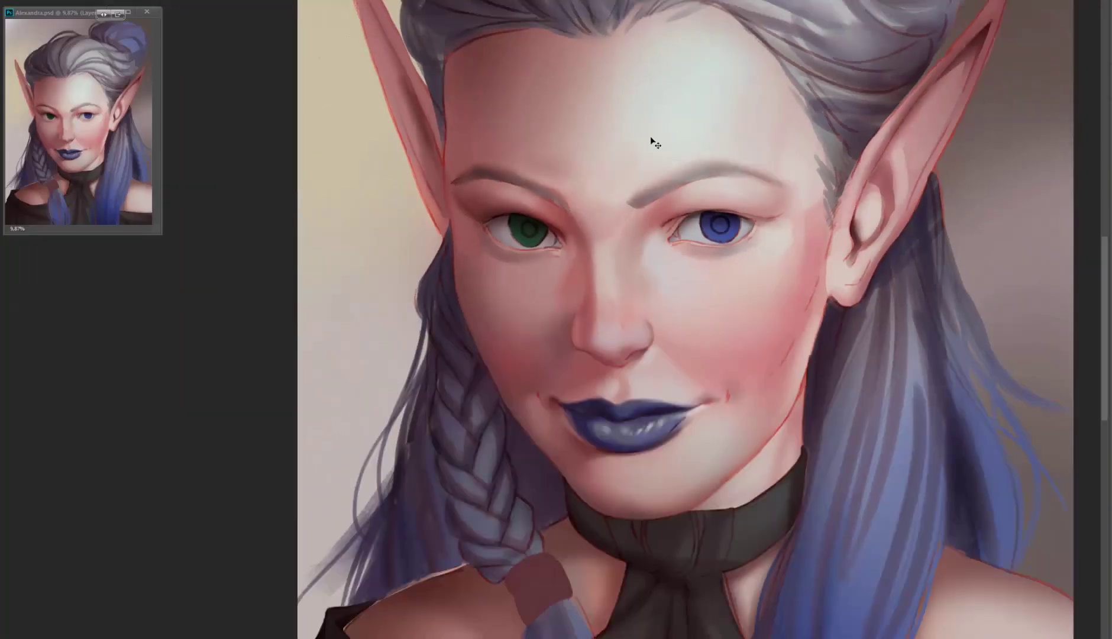
# - Thicken and darken the eyebrow above the blue eye, and touch up the edge of the braid-side ear near its tip
pyautogui.scroll(2, 586, 186)
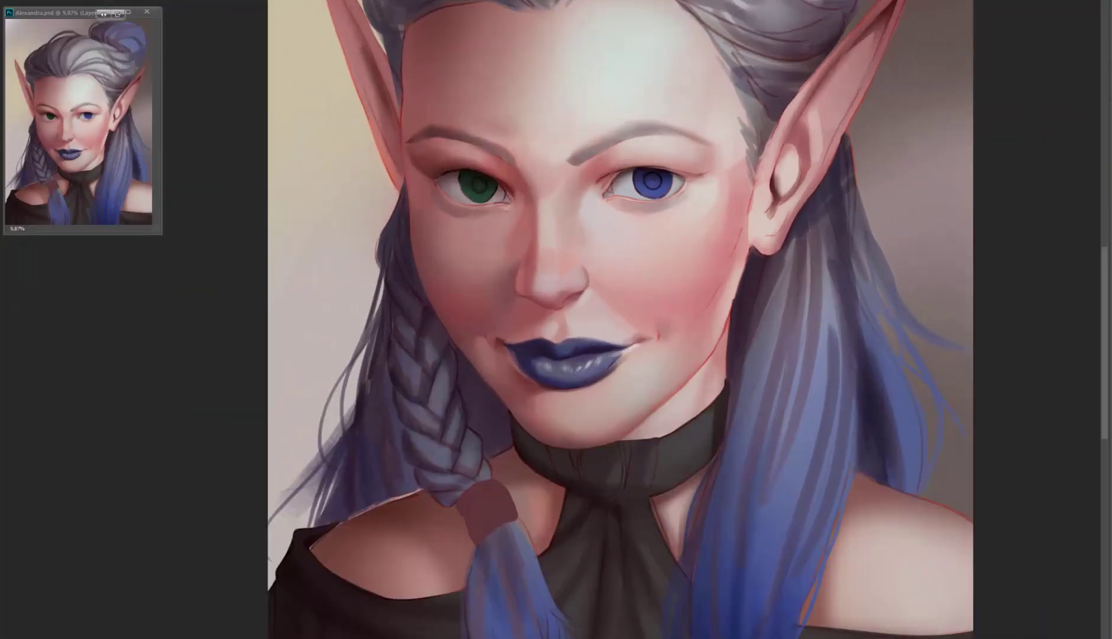
pyautogui.moveTo(571, 158); pyautogui.dragTo(685, 130)
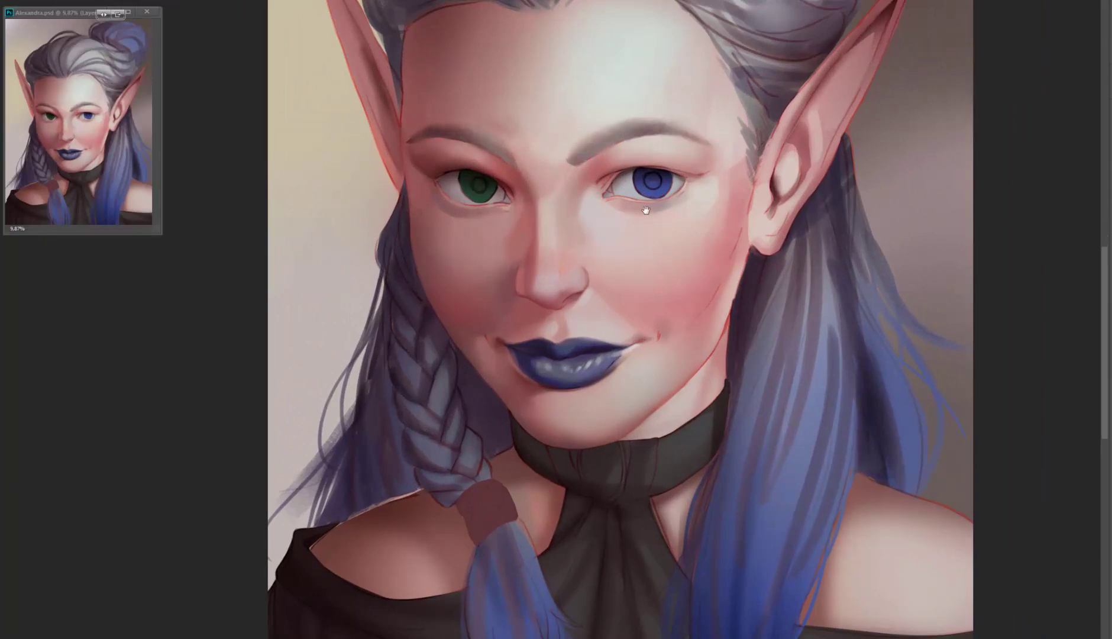
pyautogui.moveTo(646, 209); pyautogui.dragTo(631, 257)
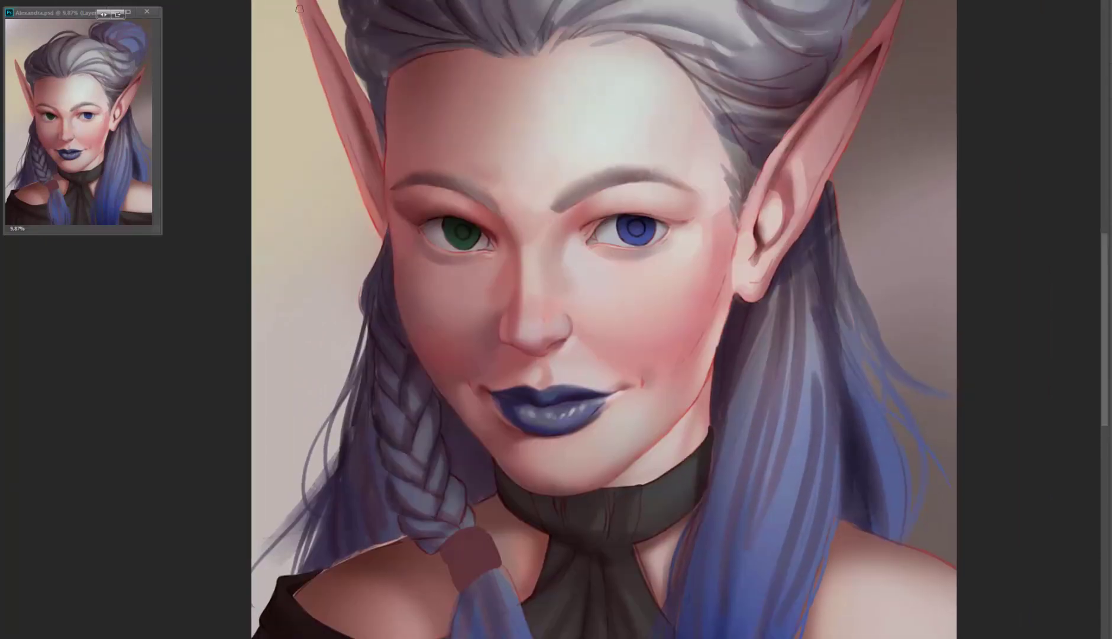
pyautogui.moveTo(299, 8)
pyautogui.mouseDown()
pyautogui.moveTo(334, 88)
pyautogui.moveTo(303, 25)
pyautogui.mouseUp()
pyautogui.hotkey('ctrl', '-')
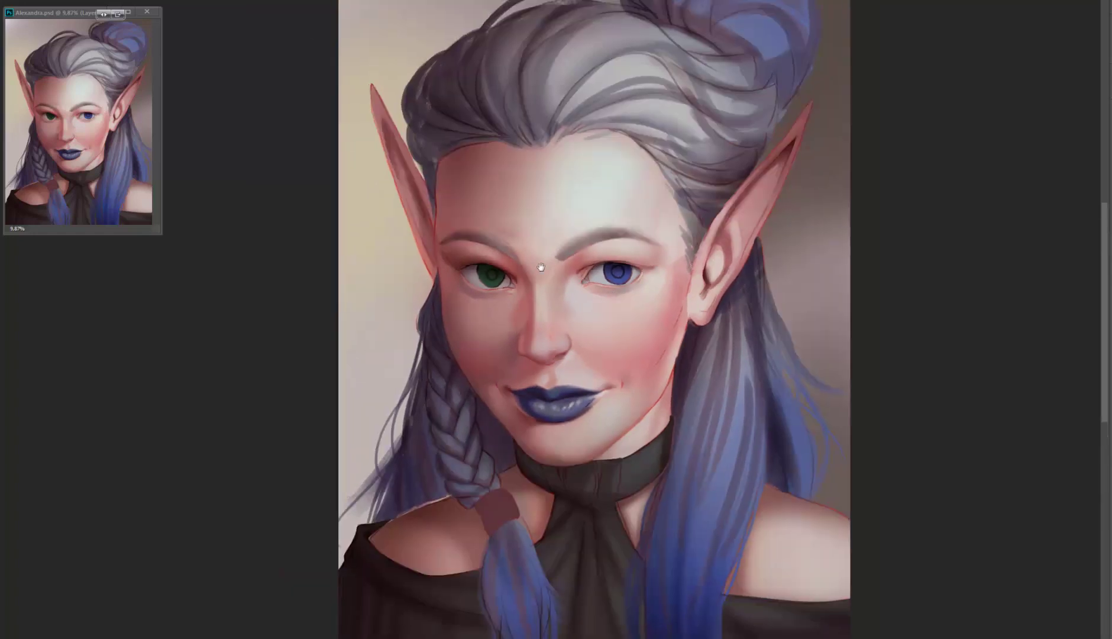
# - Select the eye and eyebrow area with the lasso, nudge it slightly downward and deselect it
pyautogui.press('l')
pyautogui.moveTo(384, 9)
pyautogui.mouseDown()
pyautogui.moveTo(532, 402)
pyautogui.moveTo(623, 69)
pyautogui.moveTo(615, 180)
pyautogui.mouseUp()
pyautogui.hotkey('ctrl', 't')
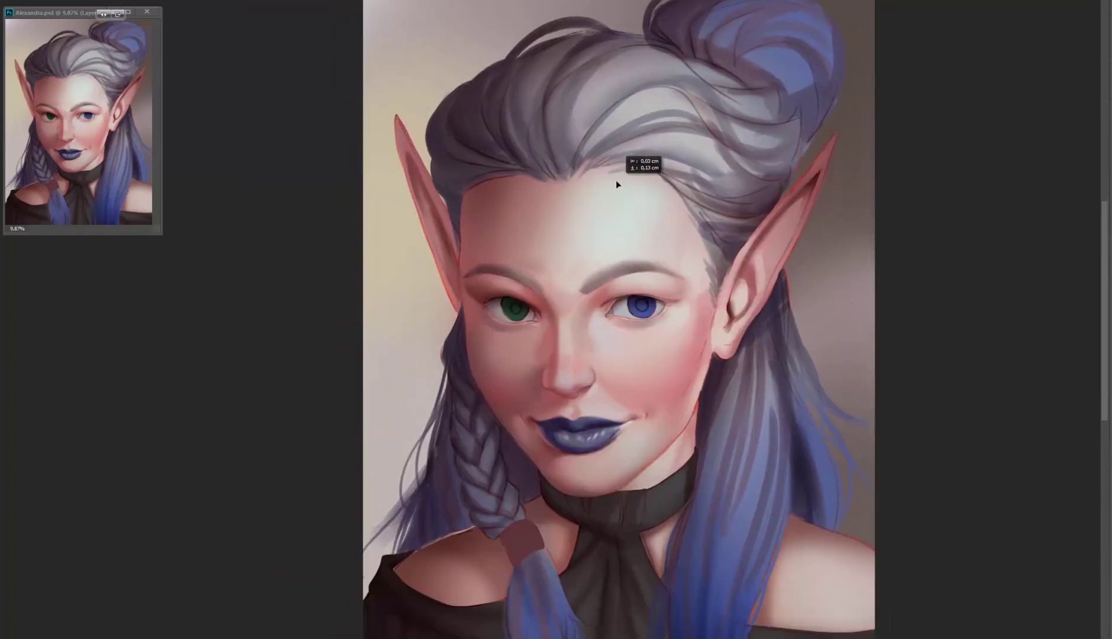
pyautogui.press('Return')
pyautogui.hotkey('ctrl', 'd')
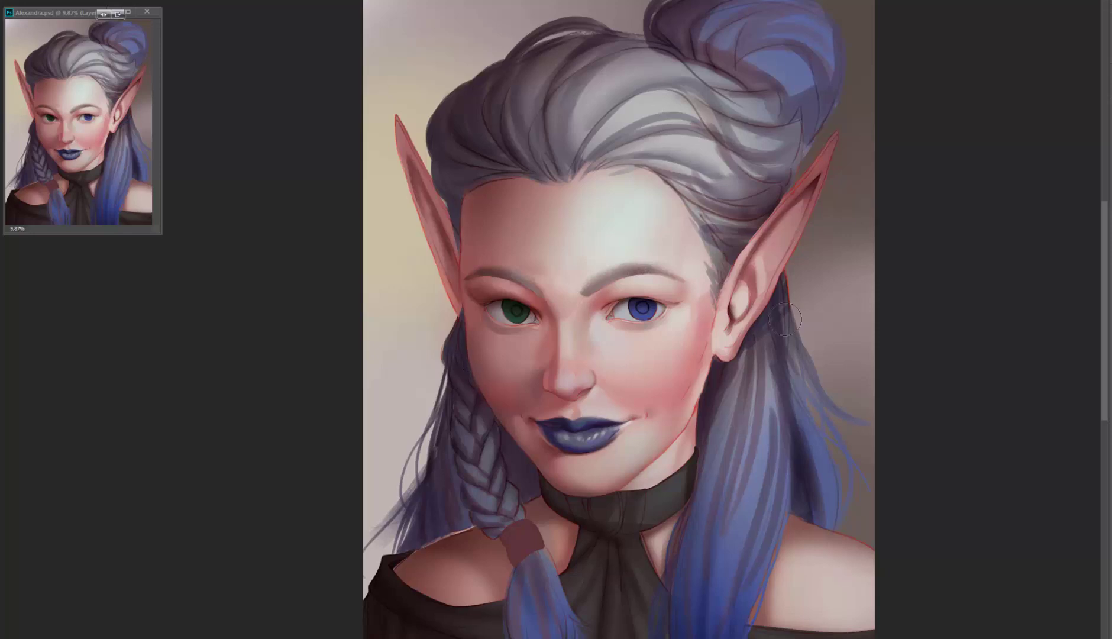
# - Select the hair on top of the head with the lasso and nudge it slightly down
pyautogui.scroll(-1, 666, 272)
pyautogui.press('v')
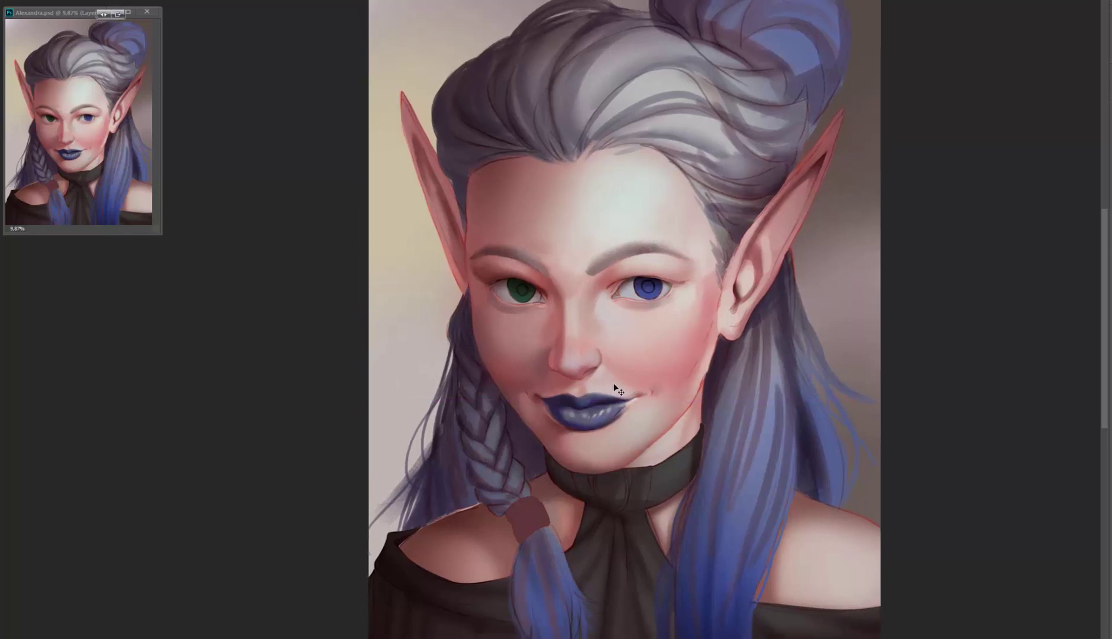
pyautogui.scroll(4, 615, 389)
pyautogui.press('l')
pyautogui.moveTo(438, 103)
pyautogui.mouseDown()
pyautogui.moveTo(441, 201)
pyautogui.moveTo(881, 26)
pyautogui.moveTo(485, 53)
pyautogui.mouseUp()
pyautogui.press('v')
pyautogui.moveTo(586, 163); pyautogui.dragTo(588, 176)
pyautogui.press('b')
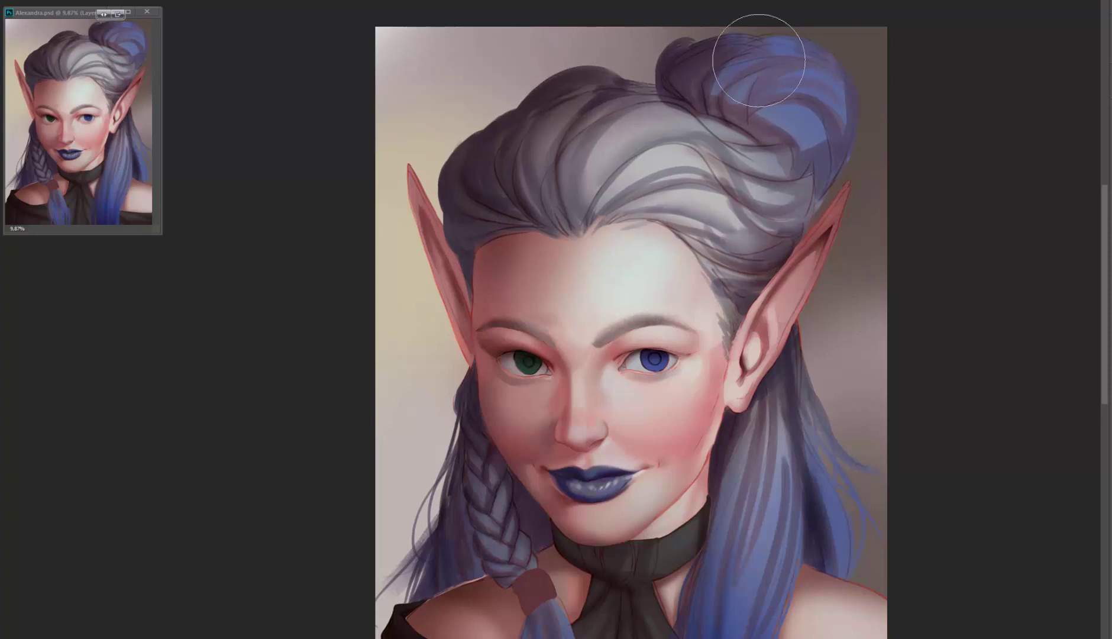
# - Blend the skin on the temple, outer cheek and mouth corner beside the blue eye with a flat rectangular brush
pyautogui.moveTo(538, 541); pyautogui.dragTo(553, 513)
pyautogui.scroll(2, 553, 513)
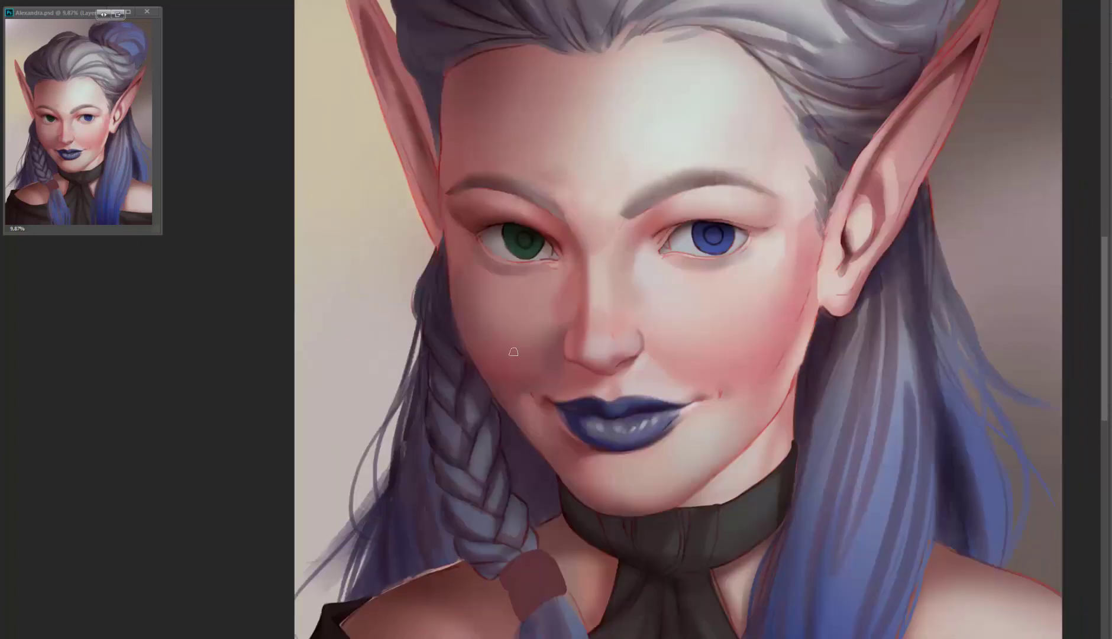
pyautogui.scroll(1, 476, 361)
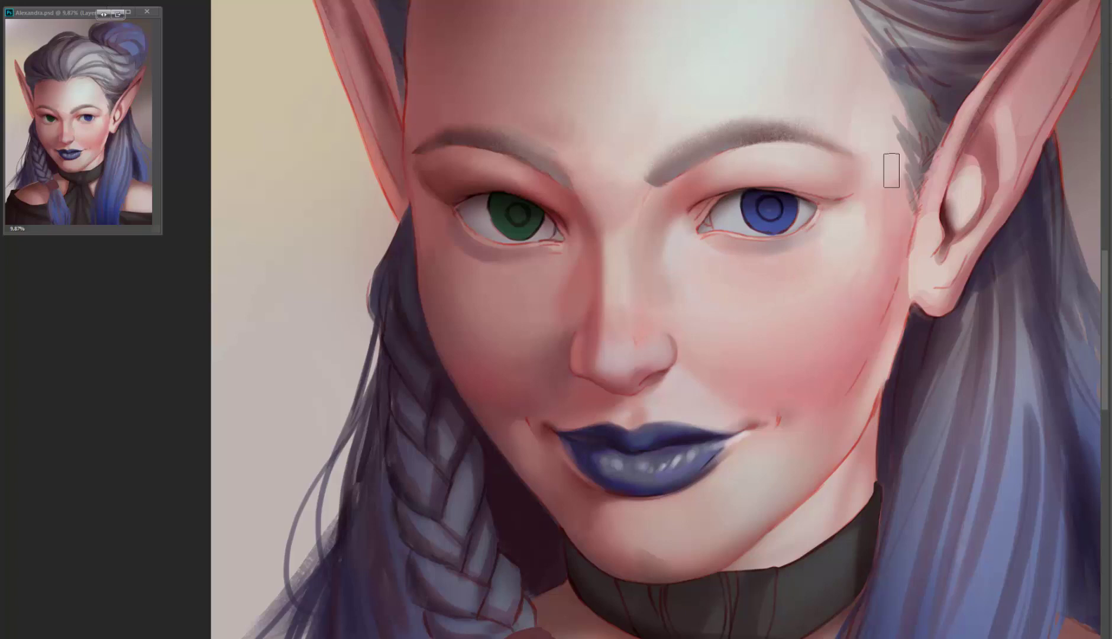
pyautogui.moveTo(891, 169); pyautogui.dragTo(850, 246)
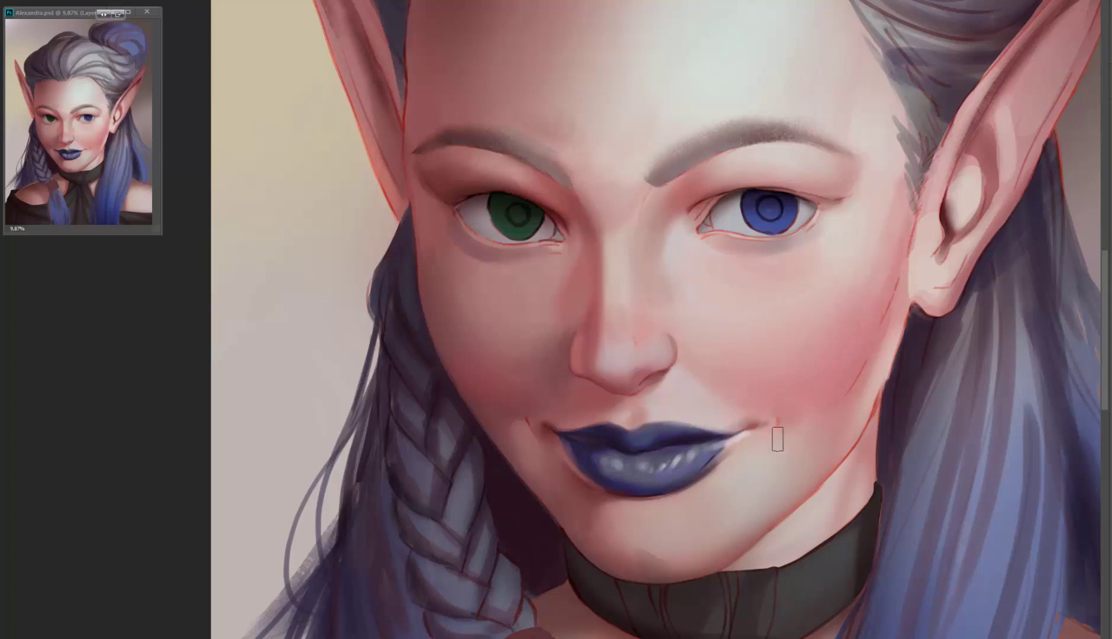
pyautogui.scroll(-1, 750, 455)
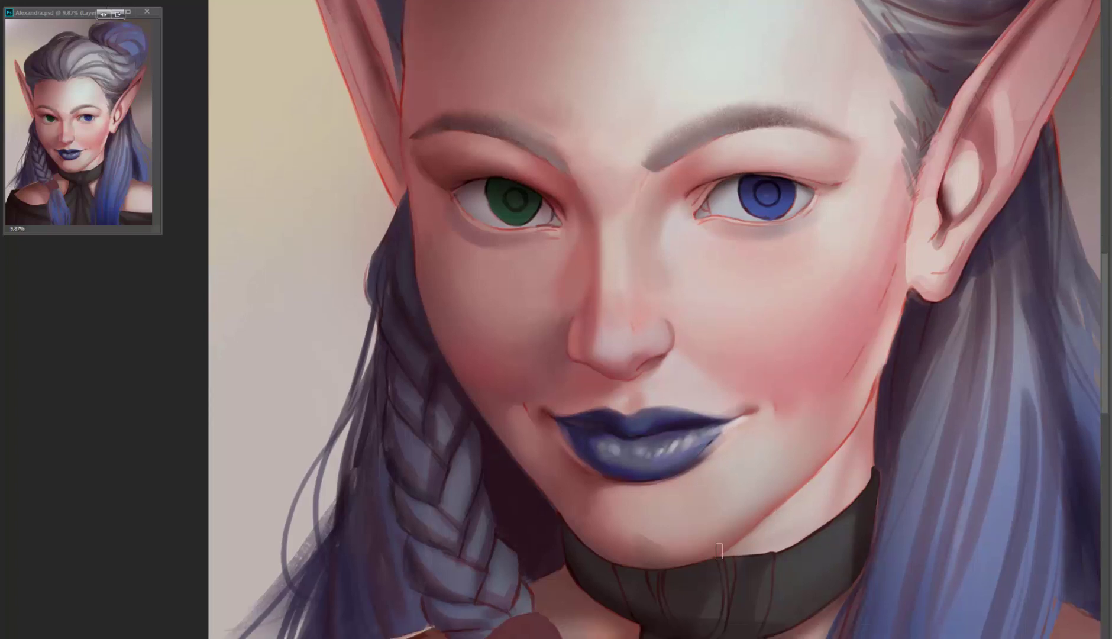
# - Smooth the skin on the chin, forehead and between the eyebrows with a larger flat brush
pyautogui.press(']')
pyautogui.press(']')
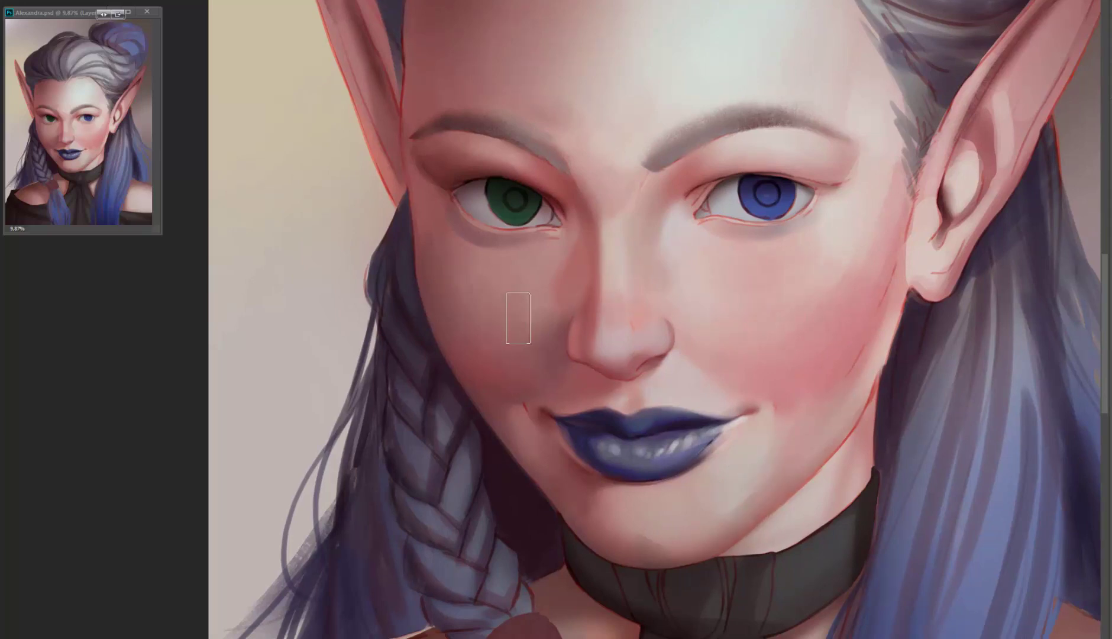
pyautogui.scroll(8, 517, 313)
pyautogui.moveTo(589, 150); pyautogui.dragTo(651, 177)
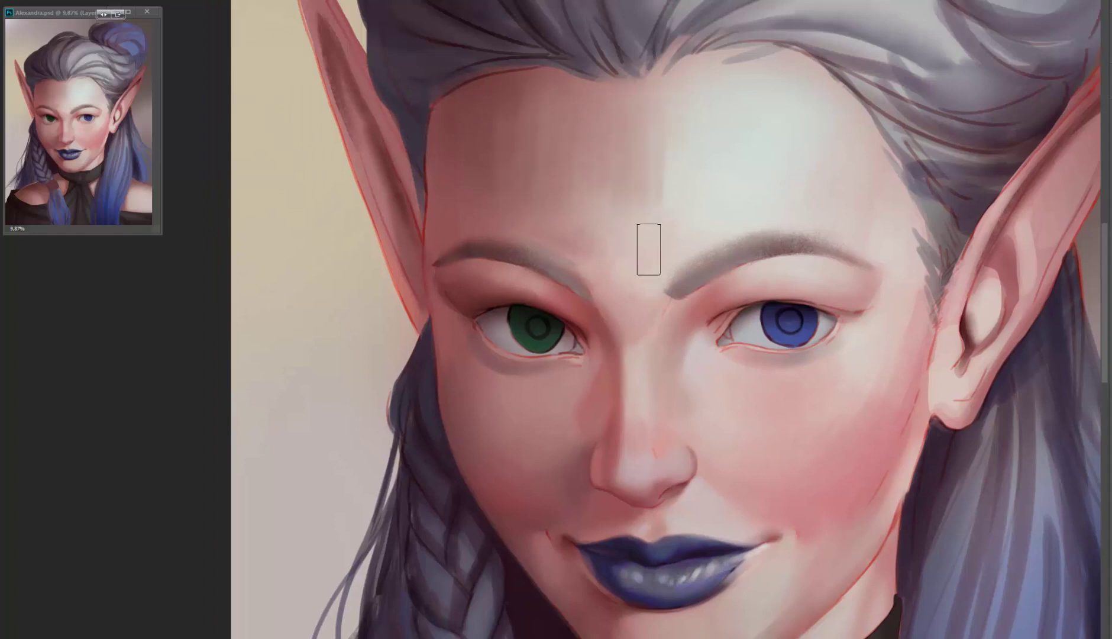
pyautogui.scroll(-7, 709, 177)
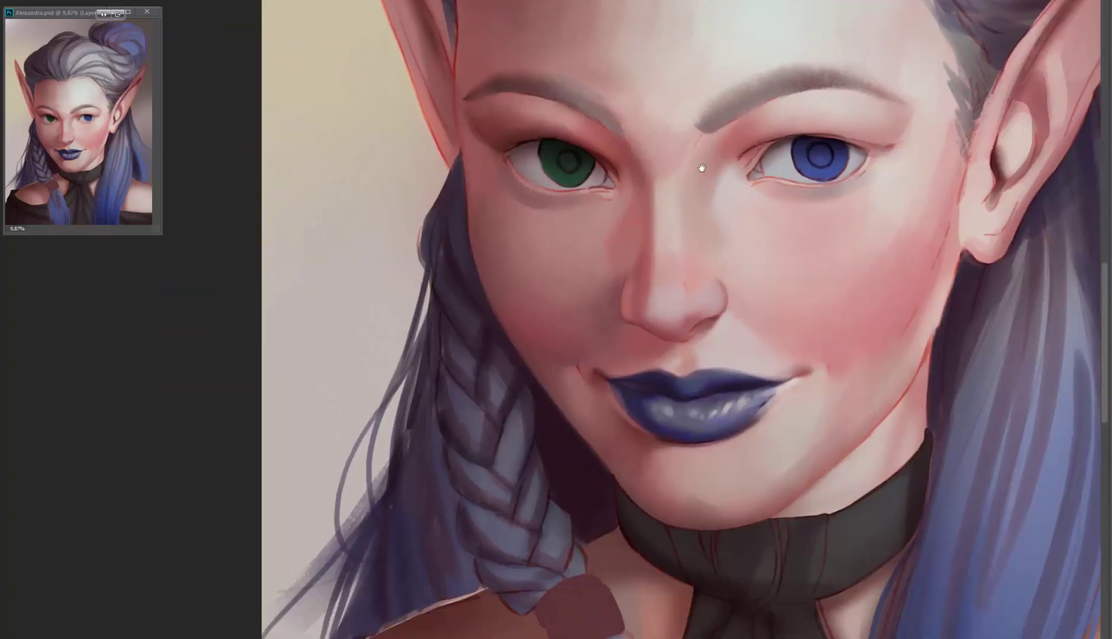
# - Paint pink tear ducts into the inner corners of both eyes and refine the eyelid folds and upper lid lines around them
pyautogui.scroll(6, 605, 323)
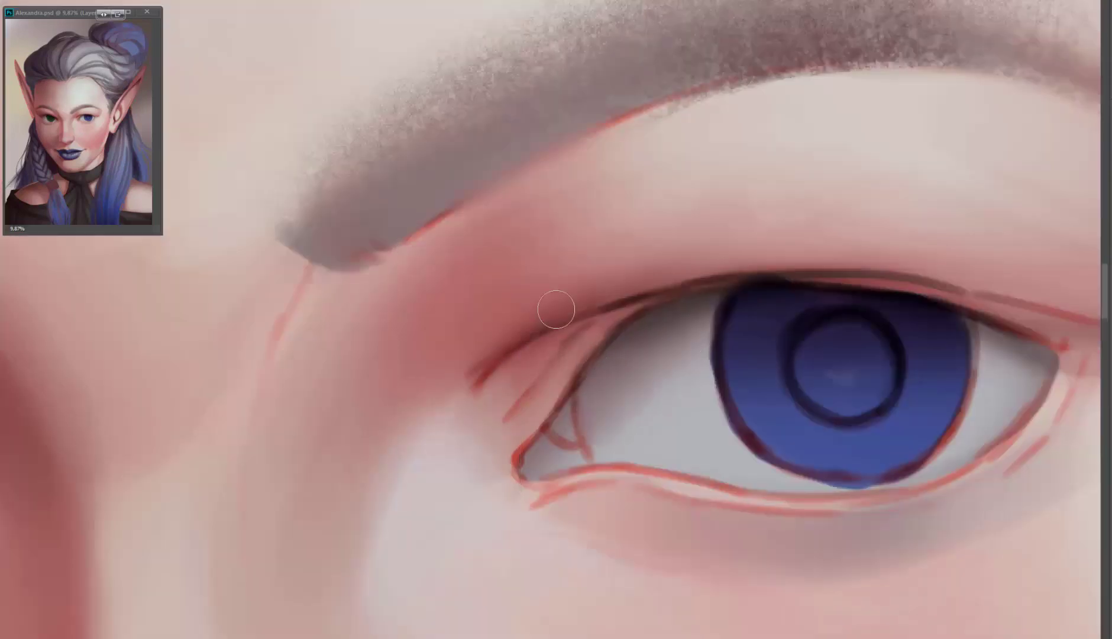
pyautogui.scroll(-3, 551, 309)
pyautogui.hscroll(-15, 520, 437)
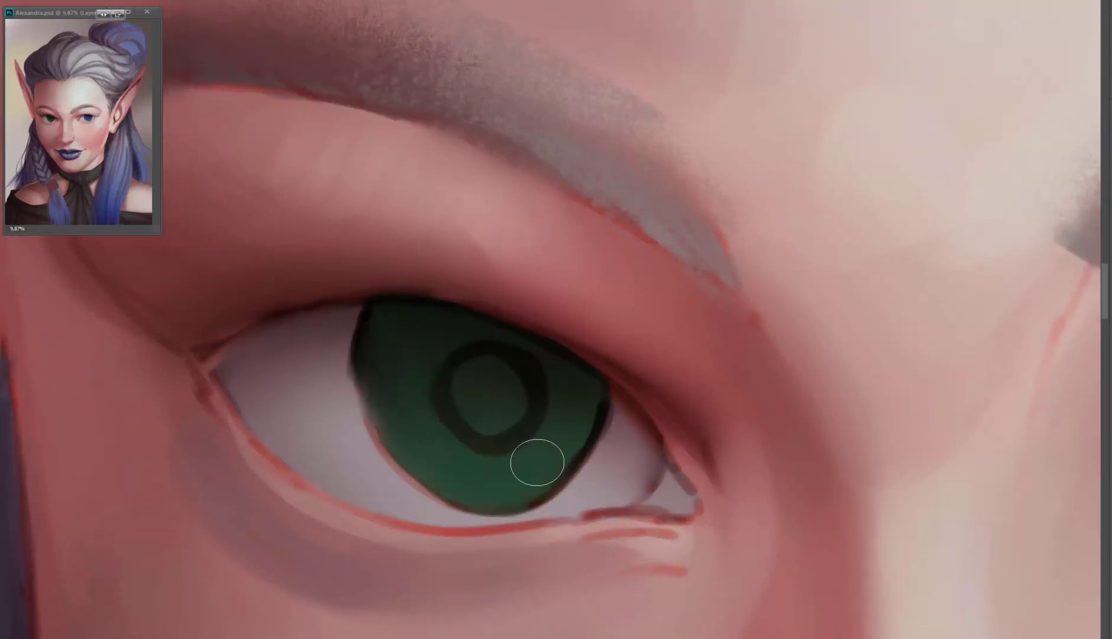
pyautogui.hscroll(15, 537, 462)
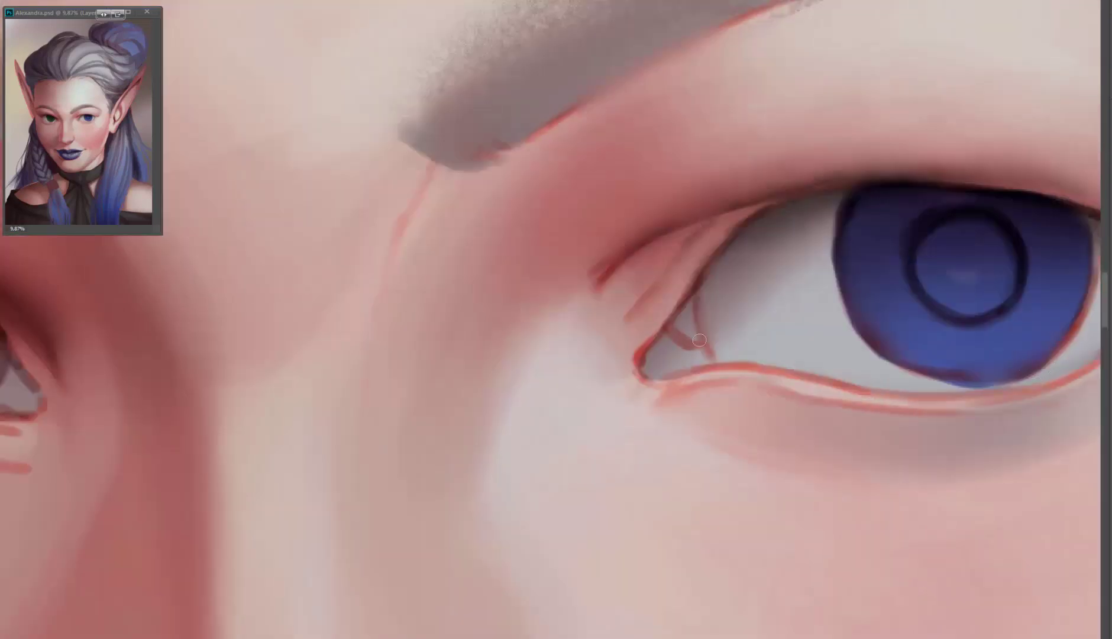
pyautogui.moveTo(699, 340)
pyautogui.mouseDown()
pyautogui.moveTo(722, 359)
pyautogui.moveTo(694, 336)
pyautogui.moveTo(662, 358)
pyautogui.moveTo(677, 352)
pyautogui.moveTo(656, 340)
pyautogui.moveTo(707, 274)
pyautogui.mouseUp()
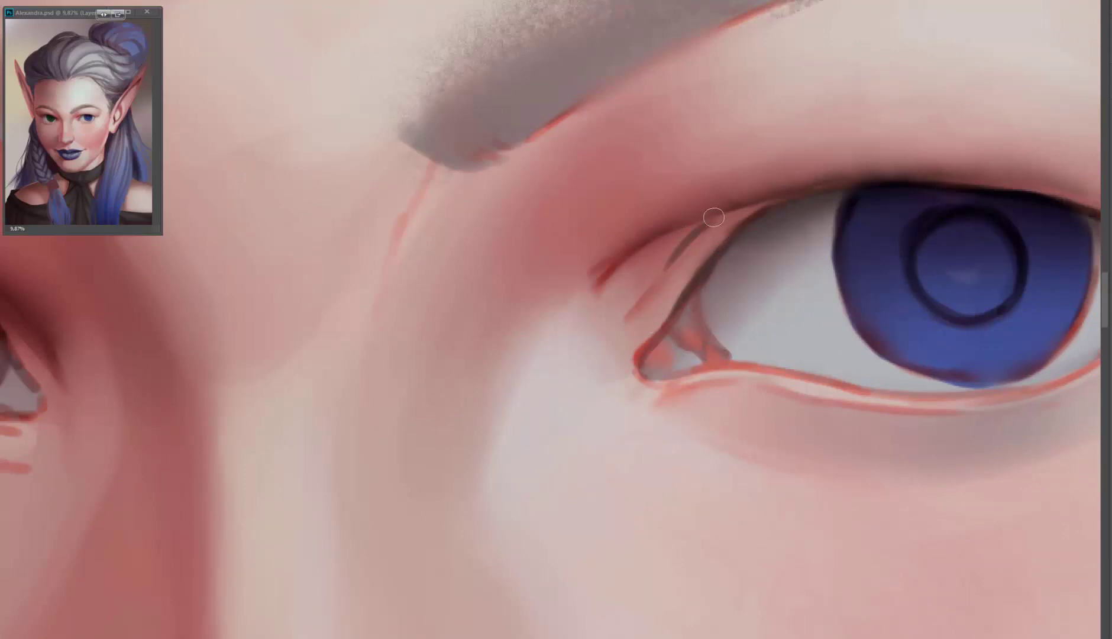
pyautogui.moveTo(638, 311); pyautogui.dragTo(695, 241)
pyautogui.moveTo(881, 183); pyautogui.dragTo(851, 281)
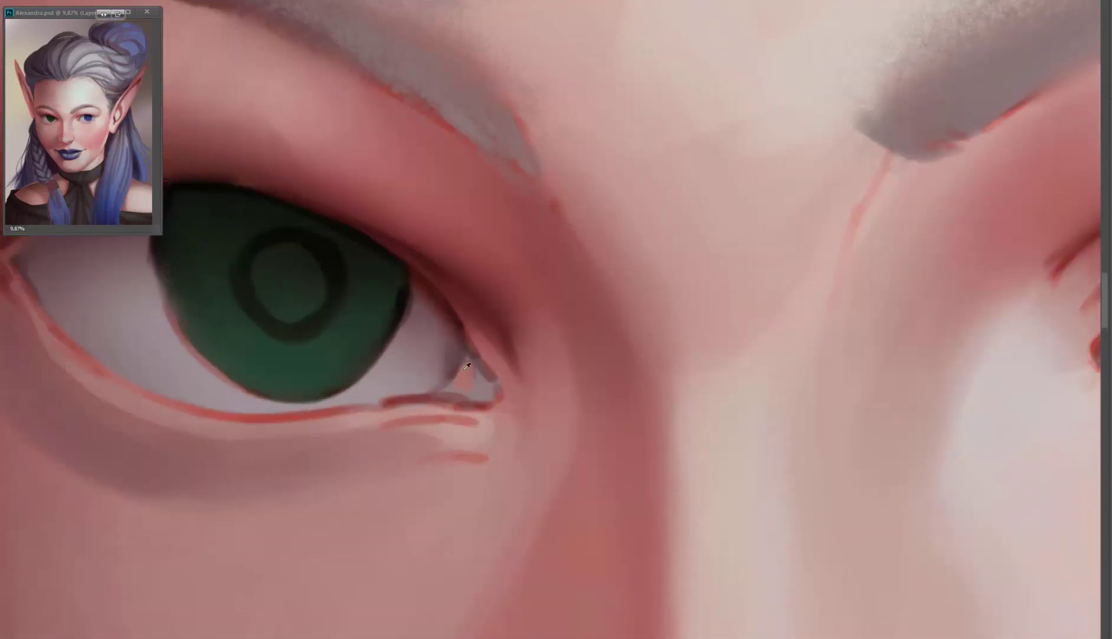
pyautogui.moveTo(206, 334); pyautogui.dragTo(549, 349)
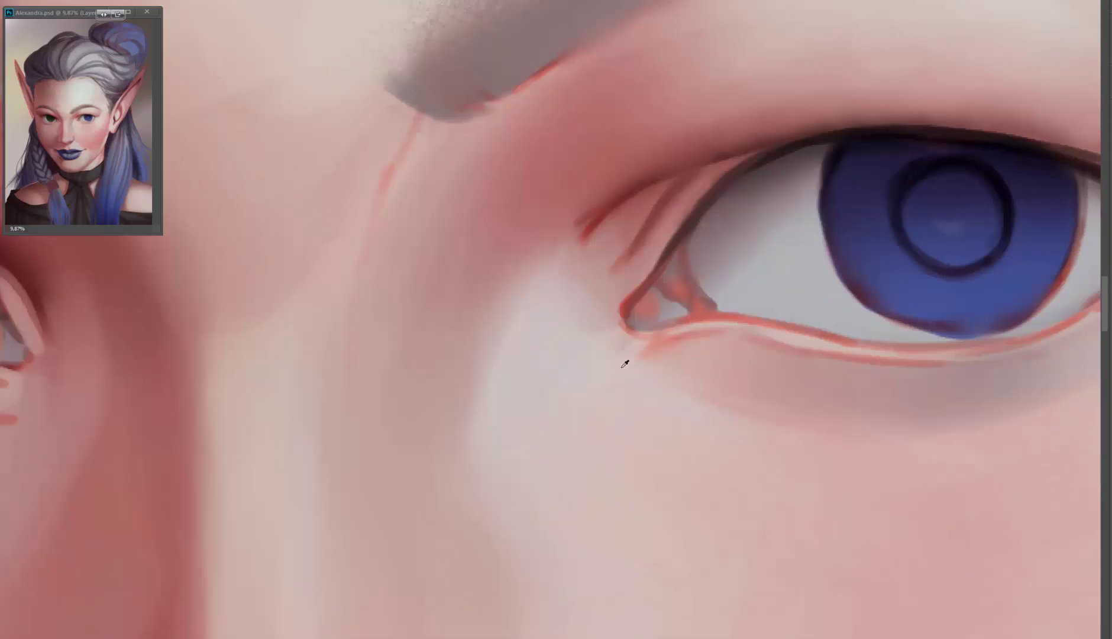
# - Refine the lower lids of both eyes and blend the skin beneath their inner corners
pyautogui.moveTo(695, 344); pyautogui.dragTo(591, 363)
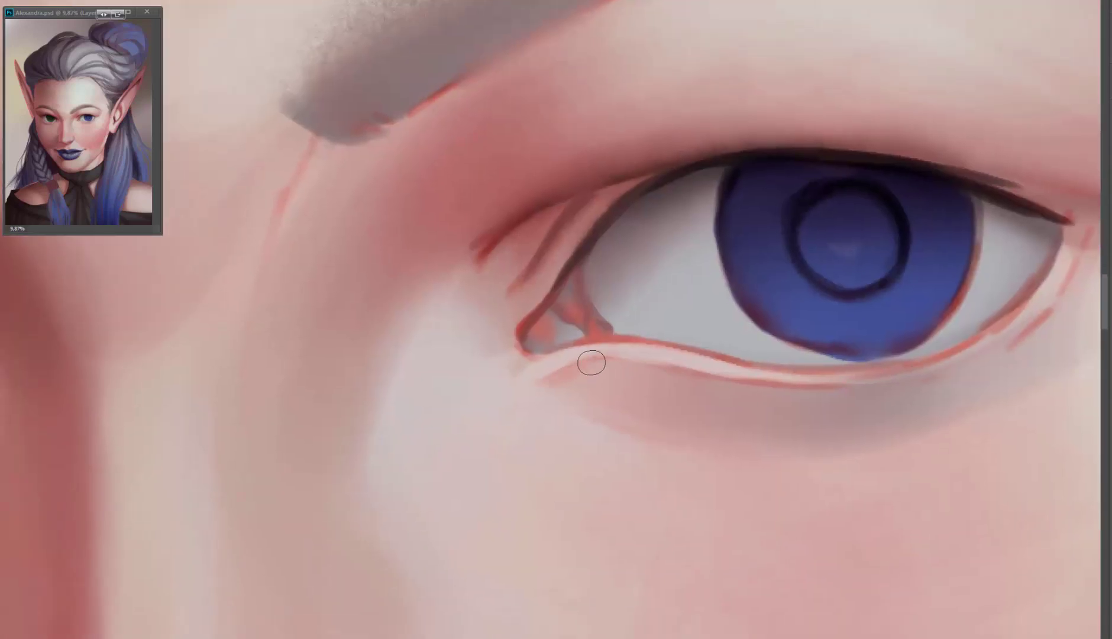
pyautogui.moveTo(493, 439); pyautogui.dragTo(889, 427)
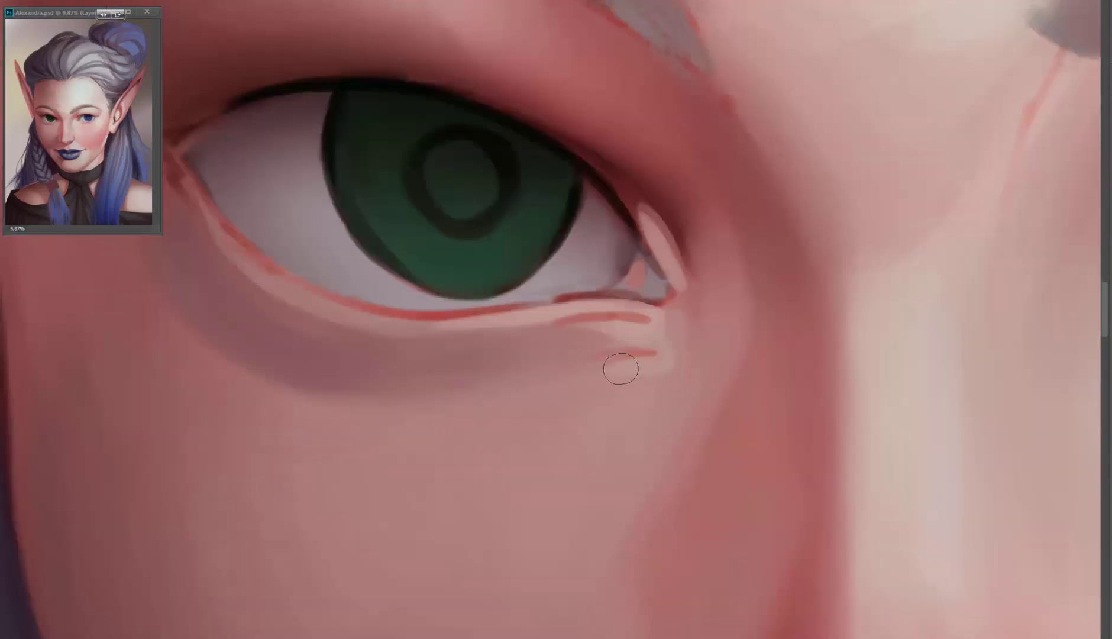
pyautogui.moveTo(620, 364)
pyautogui.mouseDown()
pyautogui.moveTo(655, 400)
pyautogui.moveTo(561, 384)
pyautogui.moveTo(553, 430)
pyautogui.mouseUp()
pyautogui.press(']')
pyautogui.scroll(-5, 467, 191)
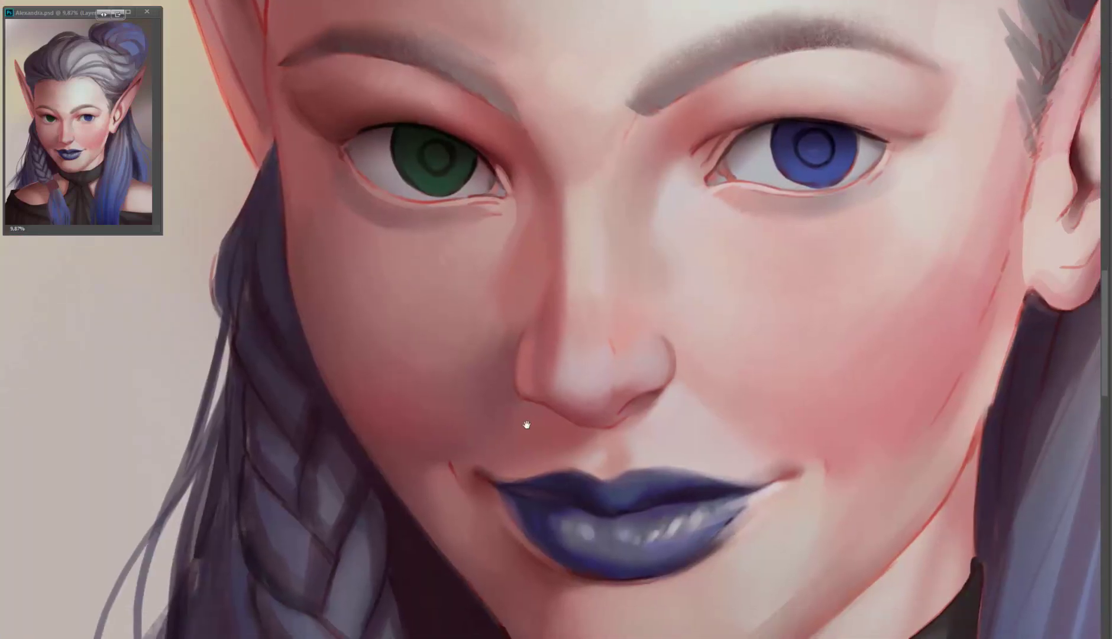
# - Blend the pale highlight across the nose tip and soften its transition into the shaded underside
pyautogui.scroll(5, 526, 421)
pyautogui.moveTo(778, 351)
pyautogui.mouseDown()
pyautogui.moveTo(774, 395)
pyautogui.moveTo(707, 440)
pyautogui.moveTo(688, 400)
pyautogui.moveTo(693, 481)
pyautogui.moveTo(698, 373)
pyautogui.mouseUp()
pyautogui.keyDown('alt'); pyautogui.click(697, 373); pyautogui.keyUp('alt')
pyautogui.moveTo(799, 293)
pyautogui.mouseDown()
pyautogui.moveTo(844, 268)
pyautogui.moveTo(649, 317)
pyautogui.mouseUp()
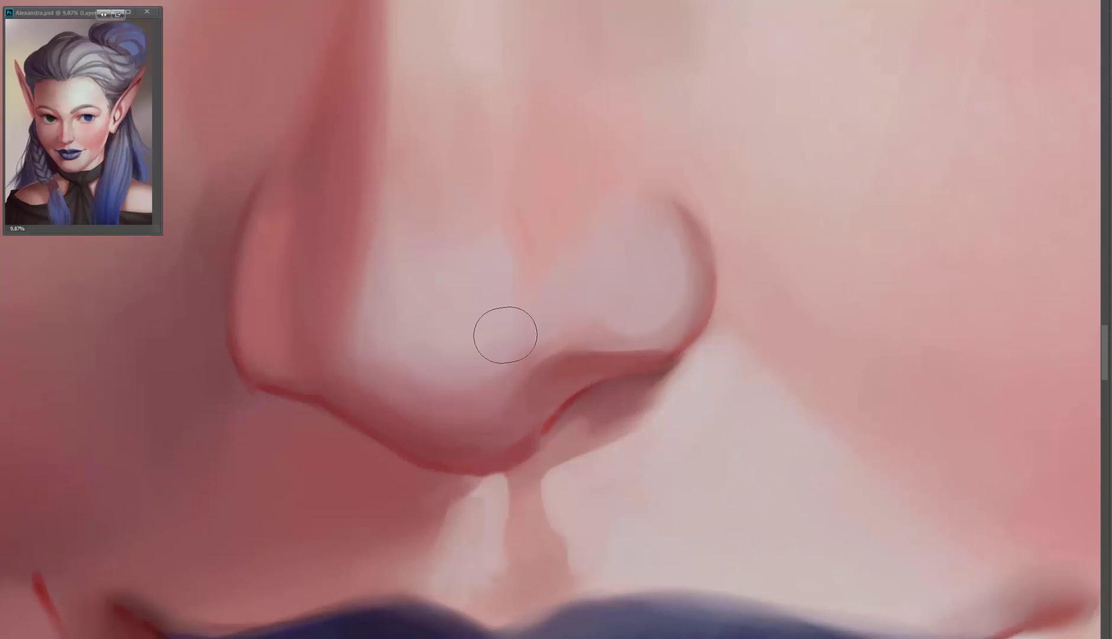
pyautogui.scroll(1, 452, 330)
pyautogui.scroll(-1, 514, 396)
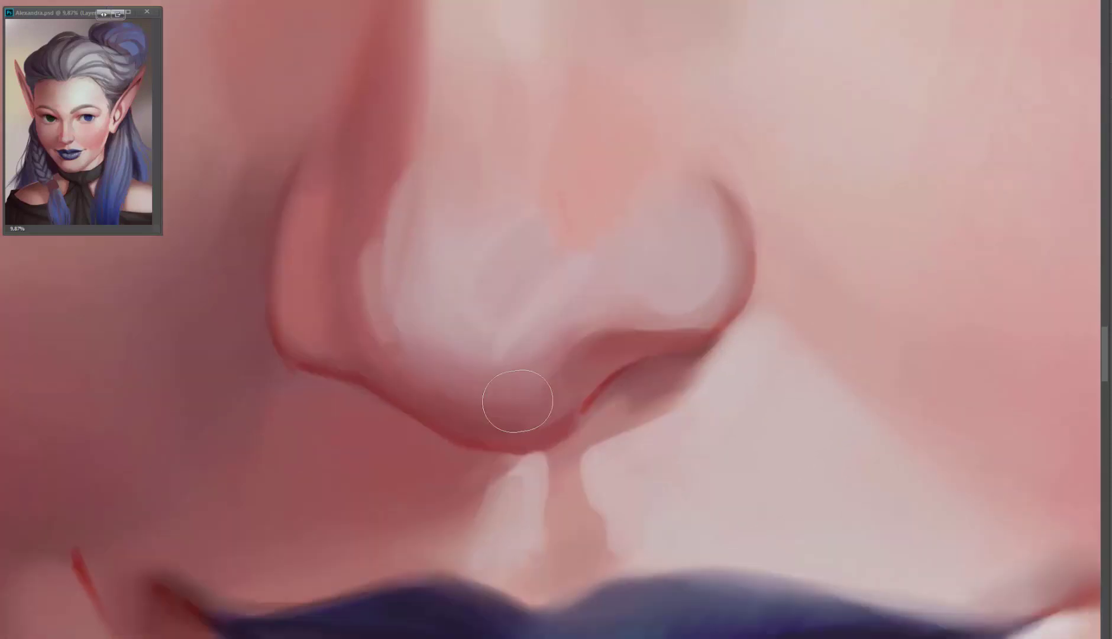
# - Clean up the upper lip edge and mouth corners, and add small bright highlights near the lower lip's outer corner
pyautogui.scroll(-2, 588, 490)
pyautogui.hscroll(-1, 608, 538)
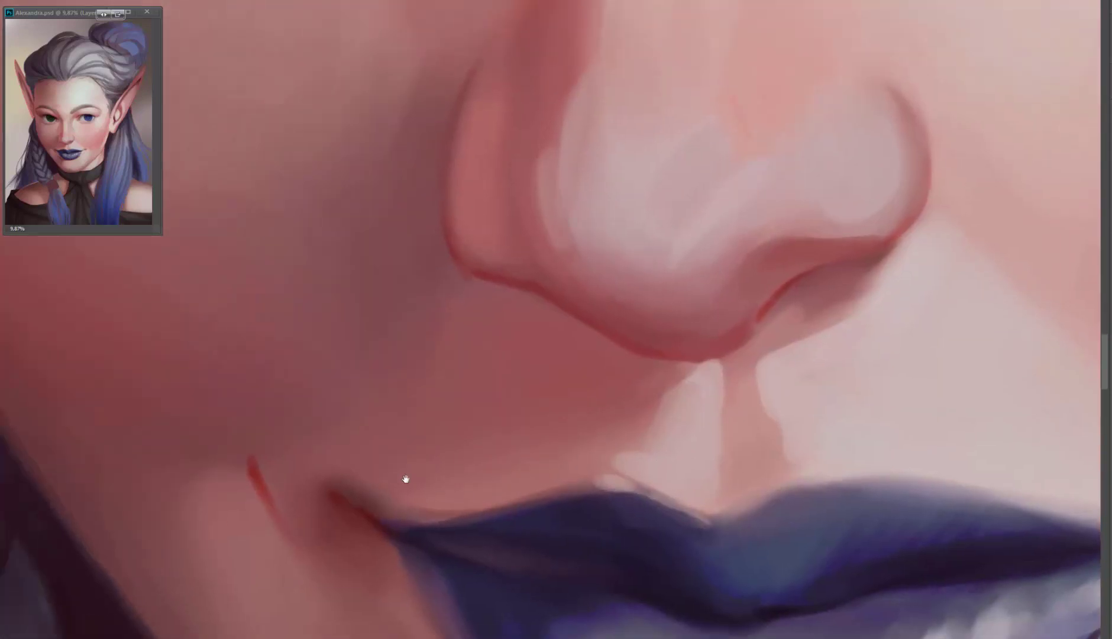
pyautogui.scroll(-1, 404, 479)
pyautogui.scroll(-1, 274, 439)
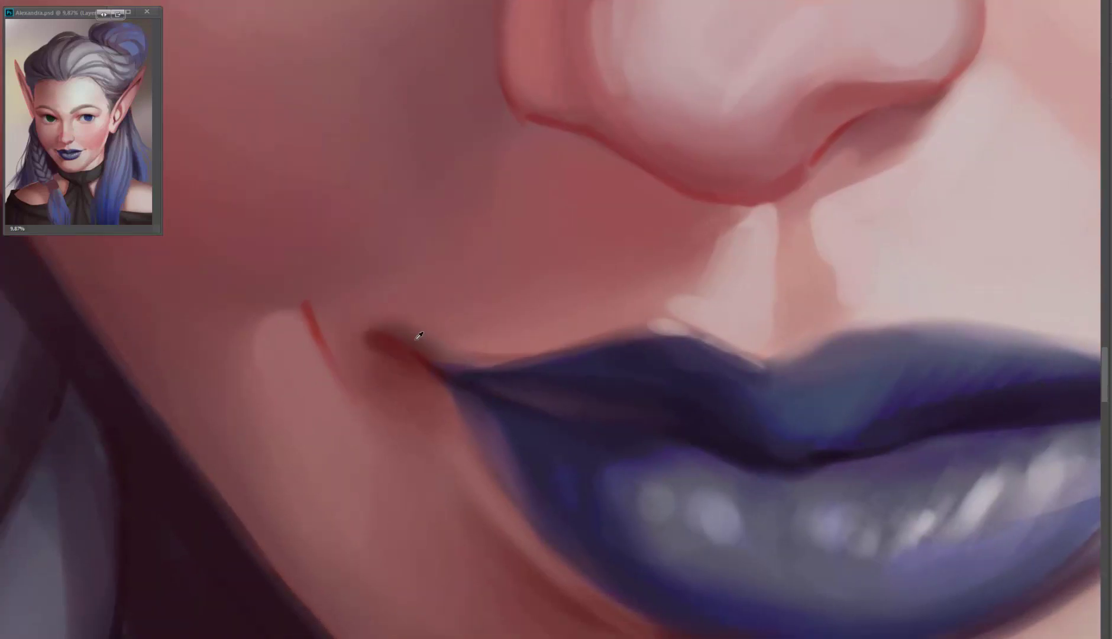
pyautogui.hscroll(5, 432, 325)
pyautogui.scroll(-3, 828, 291)
pyautogui.hscroll(2, 827, 290)
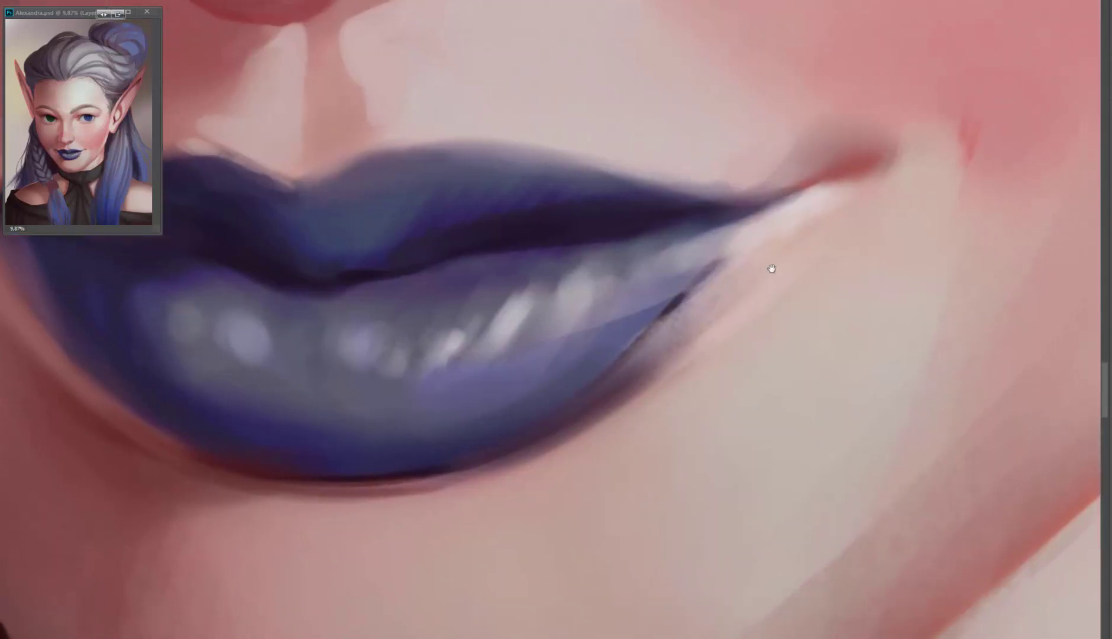
pyautogui.scroll(-1, 762, 288)
pyautogui.scroll(-3, 640, 382)
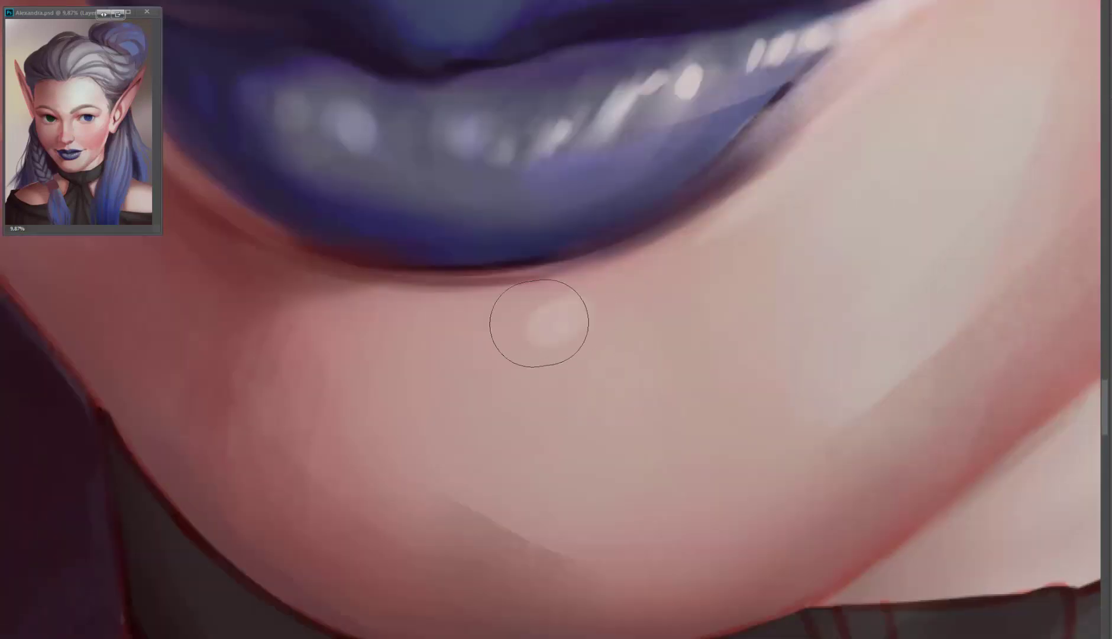
# - Paint a soft light highlight on the chin below the lower lip and smooth the surrounding skin
pyautogui.moveTo(539, 323)
pyautogui.mouseDown()
pyautogui.moveTo(556, 432)
pyautogui.moveTo(600, 435)
pyautogui.mouseUp()
pyautogui.scroll(3, 527, 367)
pyautogui.scroll(-3, 544, 322)
pyautogui.moveTo(544, 322); pyautogui.dragTo(531, 358)
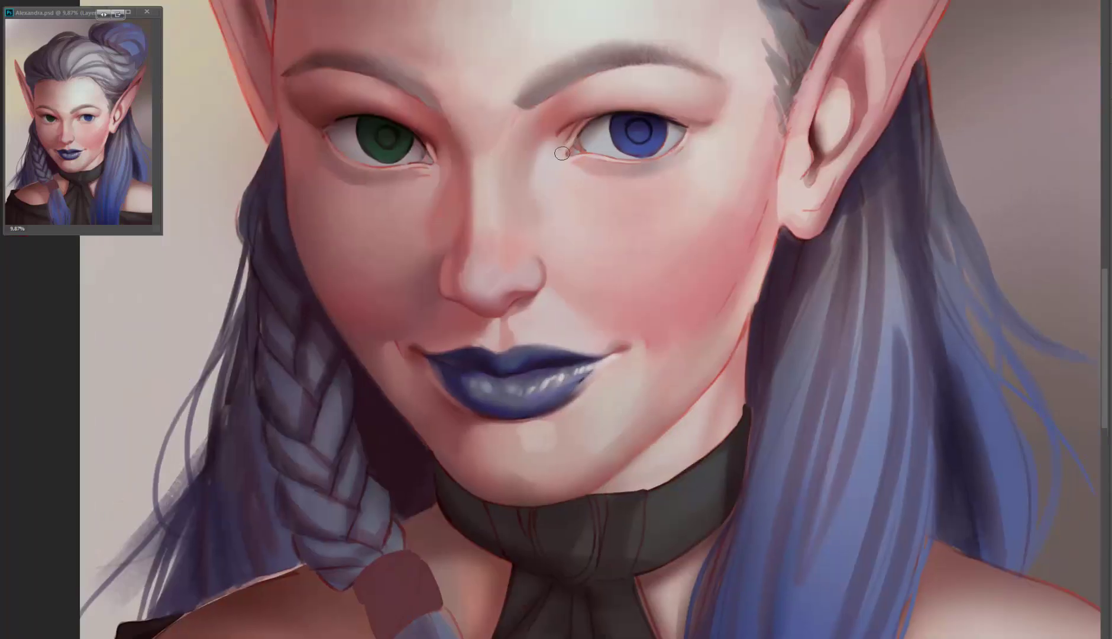
# - Add tiny highlights along the green eye's lower lid and paint short grey hair strokes along both eyebrows
pyautogui.hscroll(-2, 594, 155)
pyautogui.scroll(1, 594, 155)
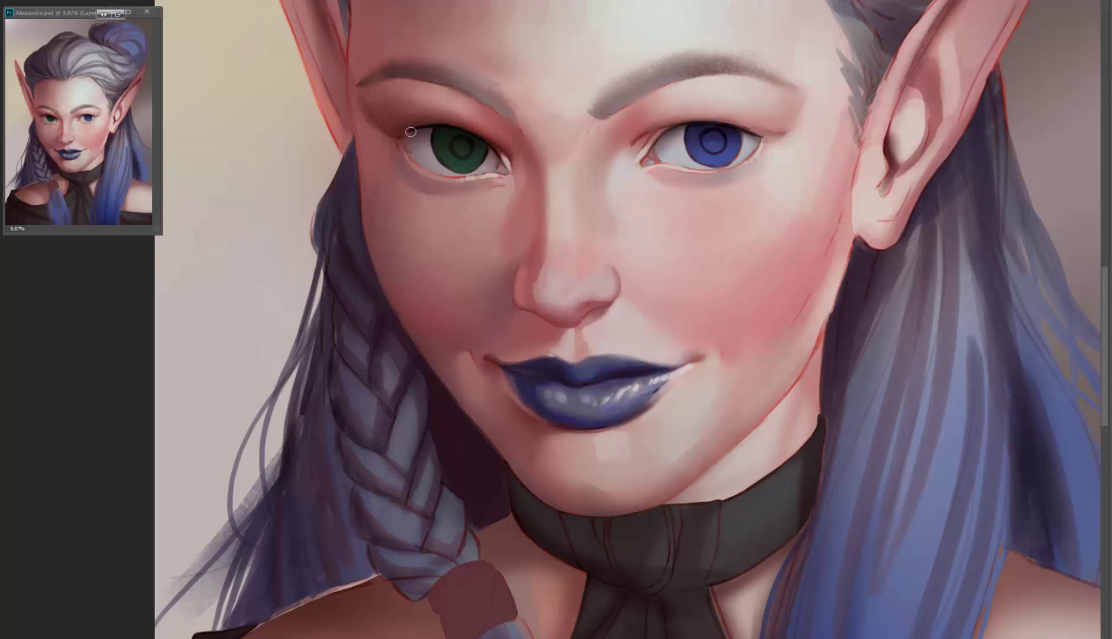
pyautogui.scroll(3, 646, 169)
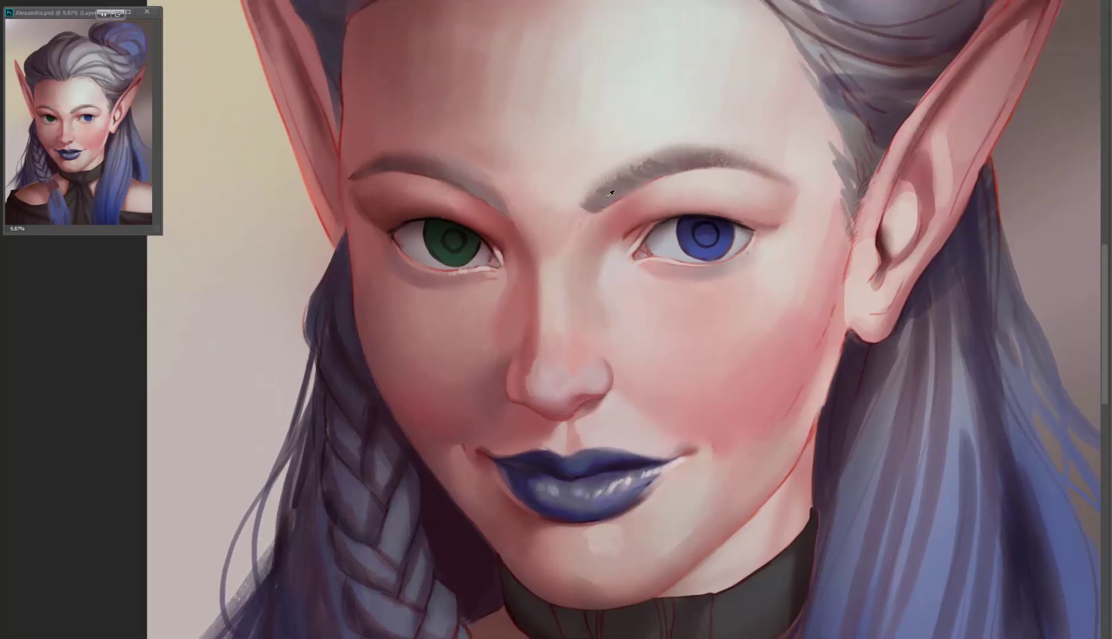
pyautogui.moveTo(510, 206); pyautogui.dragTo(473, 173)
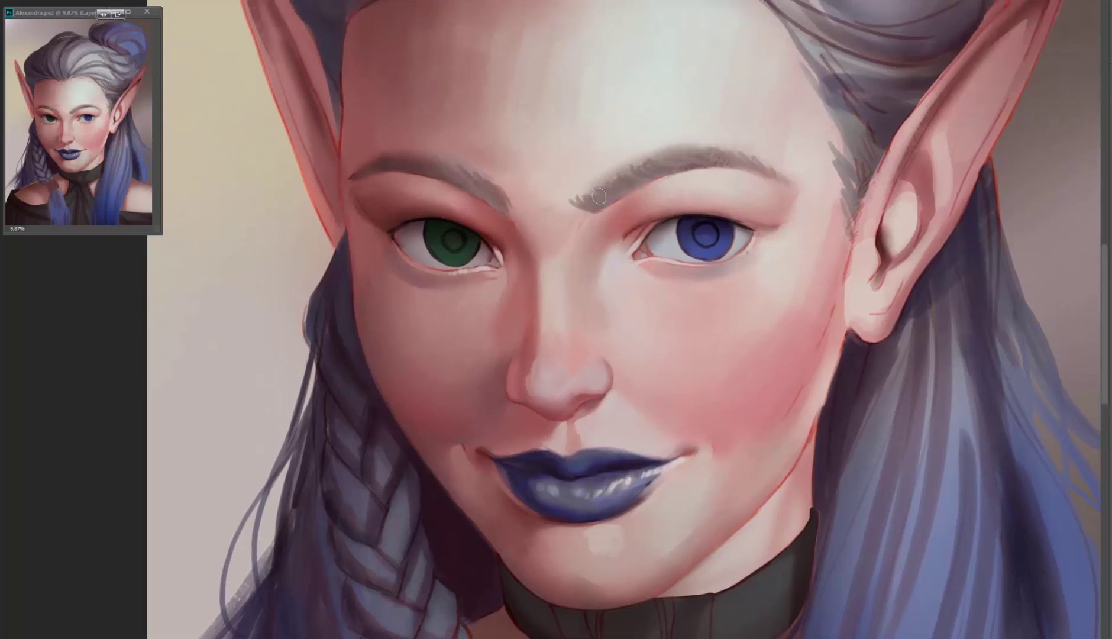
pyautogui.moveTo(683, 180); pyautogui.dragTo(776, 183)
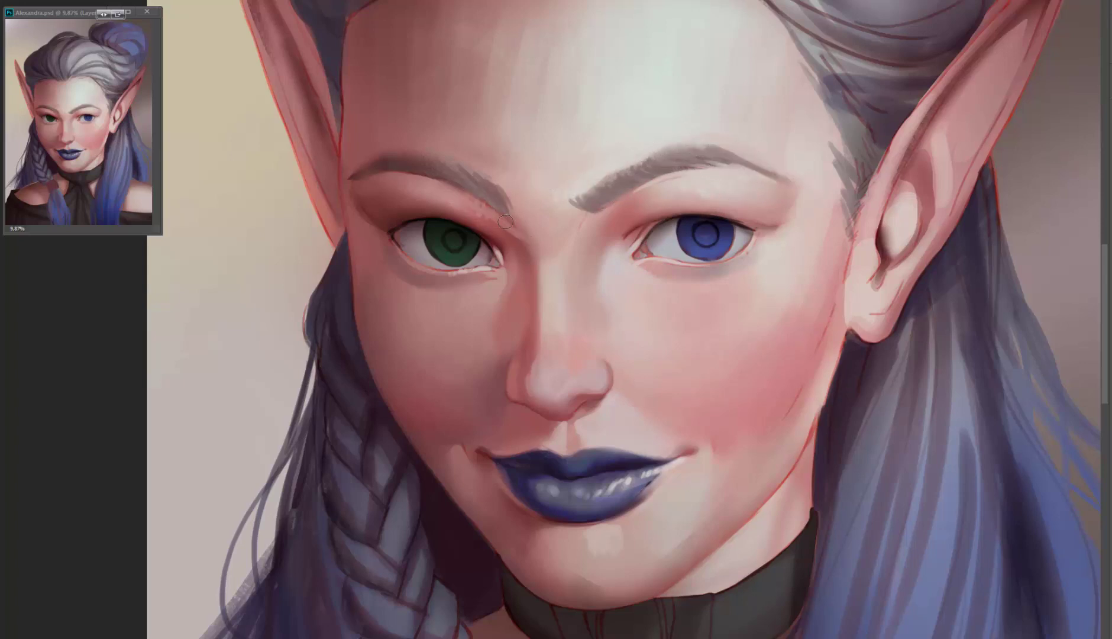
# - Refine the fold between the green eye's brow and the nose bridge, and tidy the mouth corner and chin edge
pyautogui.scroll(-3, 529, 236)
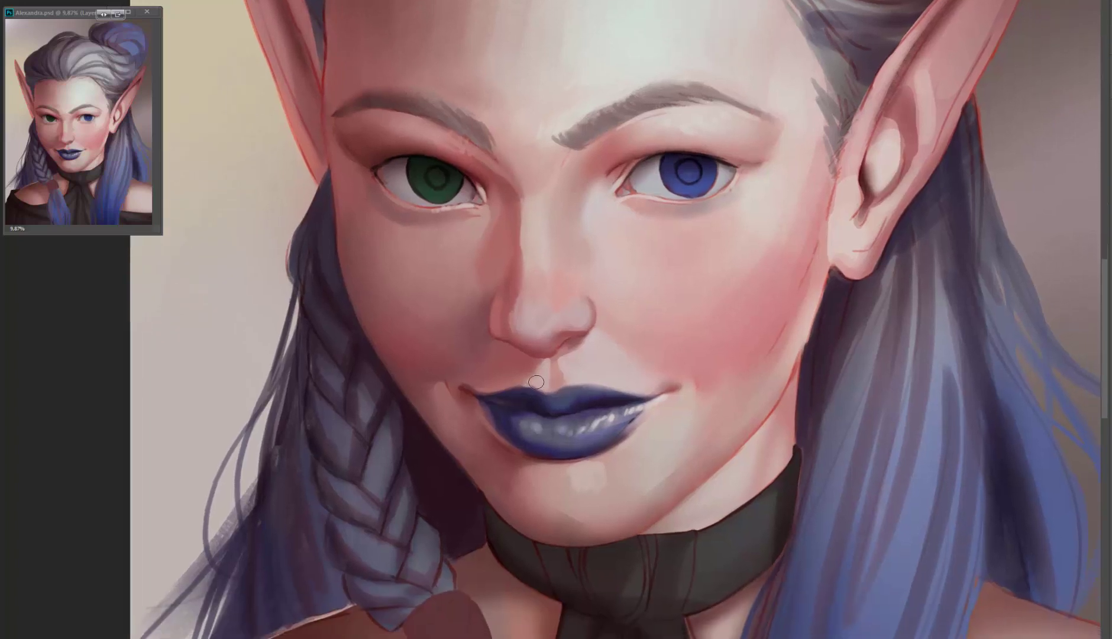
pyautogui.scroll(-1, 520, 373)
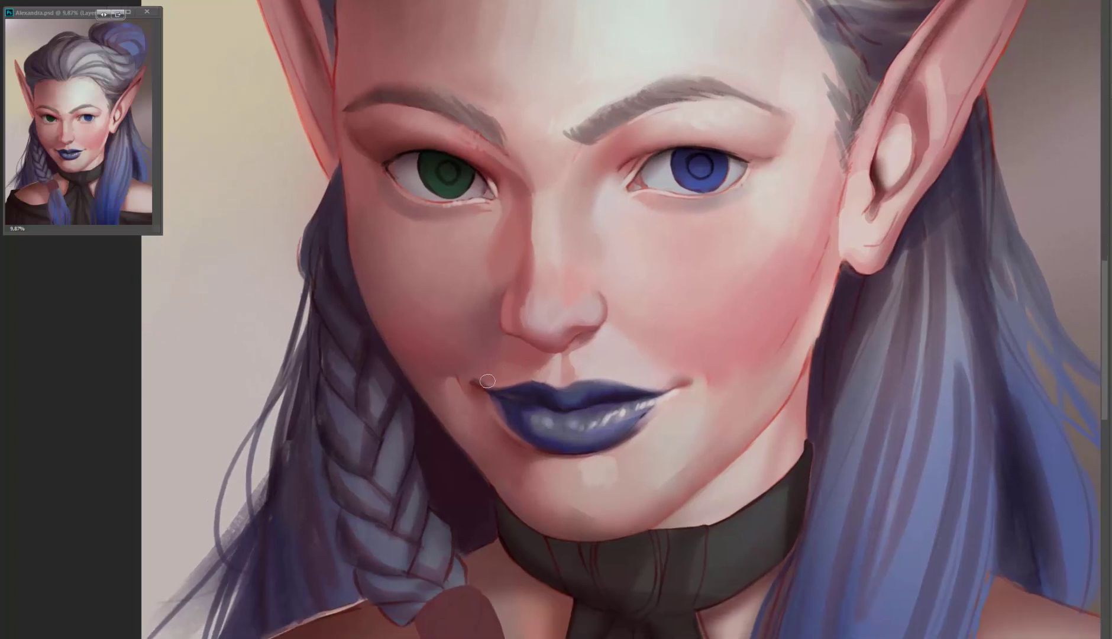
pyautogui.scroll(5, 600, 114)
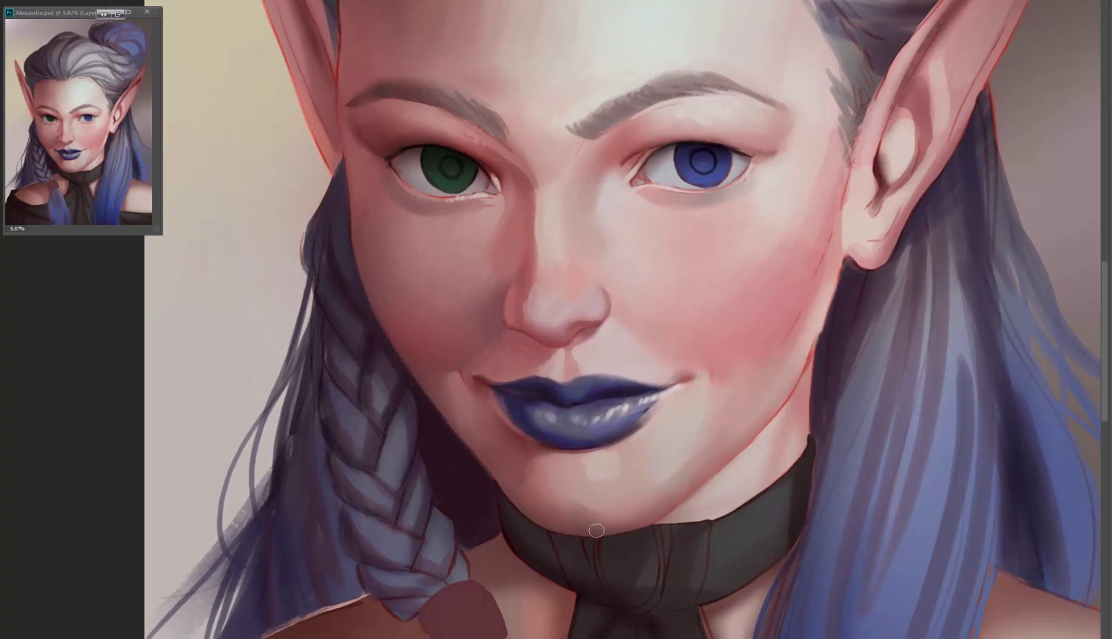
pyautogui.scroll(1, 601, 114)
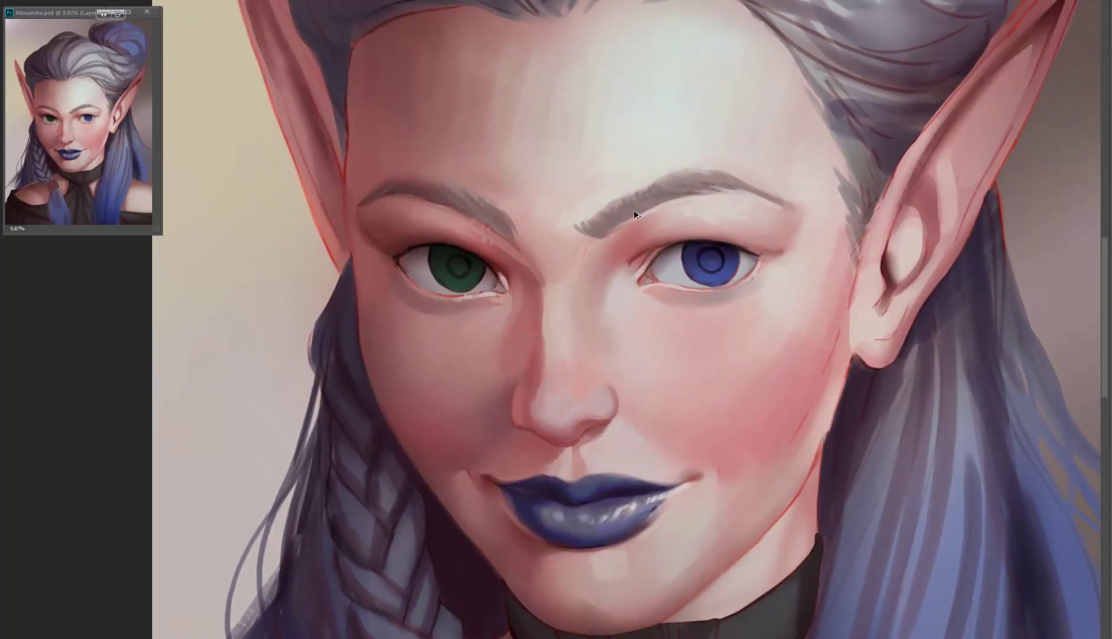
# - Rework both eyebrows with lighter individual hair strokes and blend them into softer, cleaner arches
pyautogui.hscroll(-1, 670, 204)
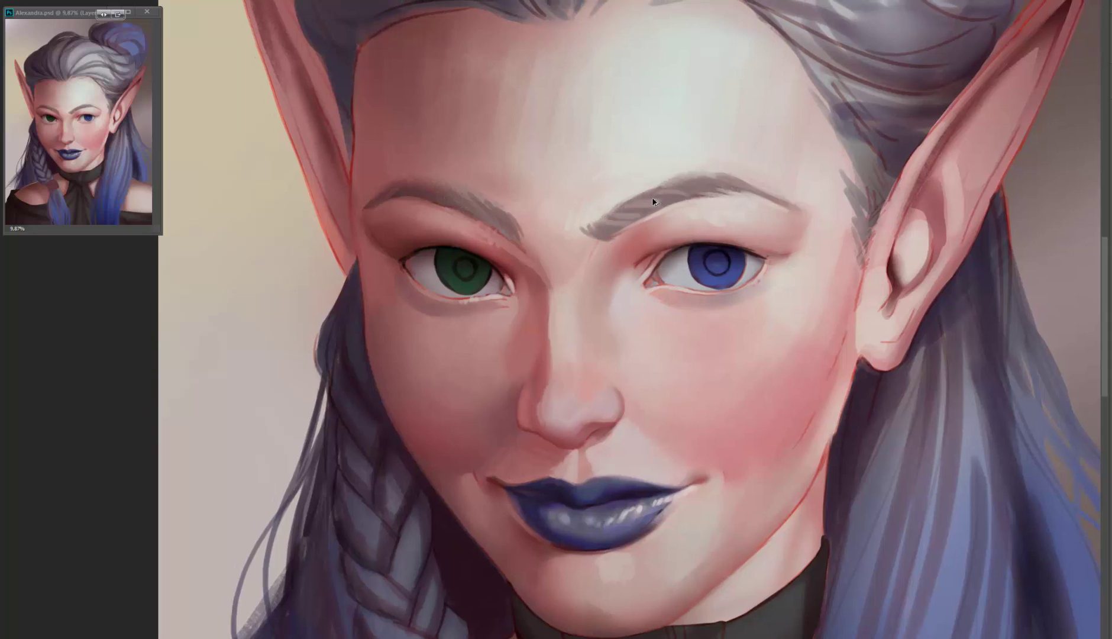
pyautogui.scroll(-1, 462, 155)
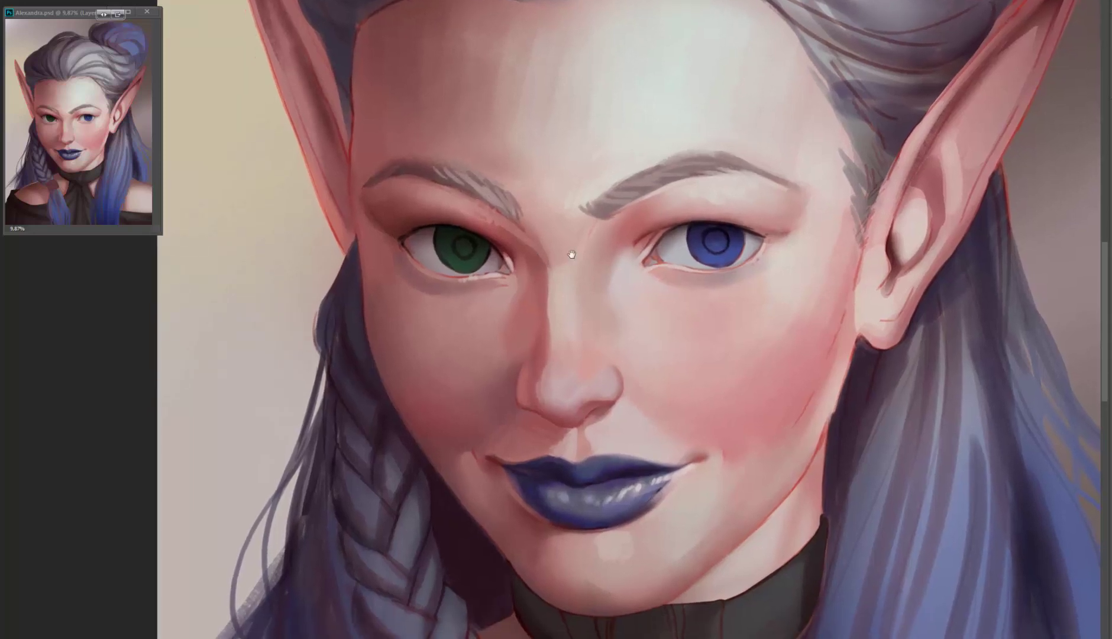
pyautogui.moveTo(751, 155); pyautogui.dragTo(689, 173)
pyautogui.moveTo(455, 174)
pyautogui.mouseDown()
pyautogui.moveTo(385, 191)
pyautogui.moveTo(492, 191)
pyautogui.mouseUp()
pyautogui.moveTo(623, 203)
pyautogui.mouseDown()
pyautogui.moveTo(700, 173)
pyautogui.moveTo(716, 151)
pyautogui.mouseUp()
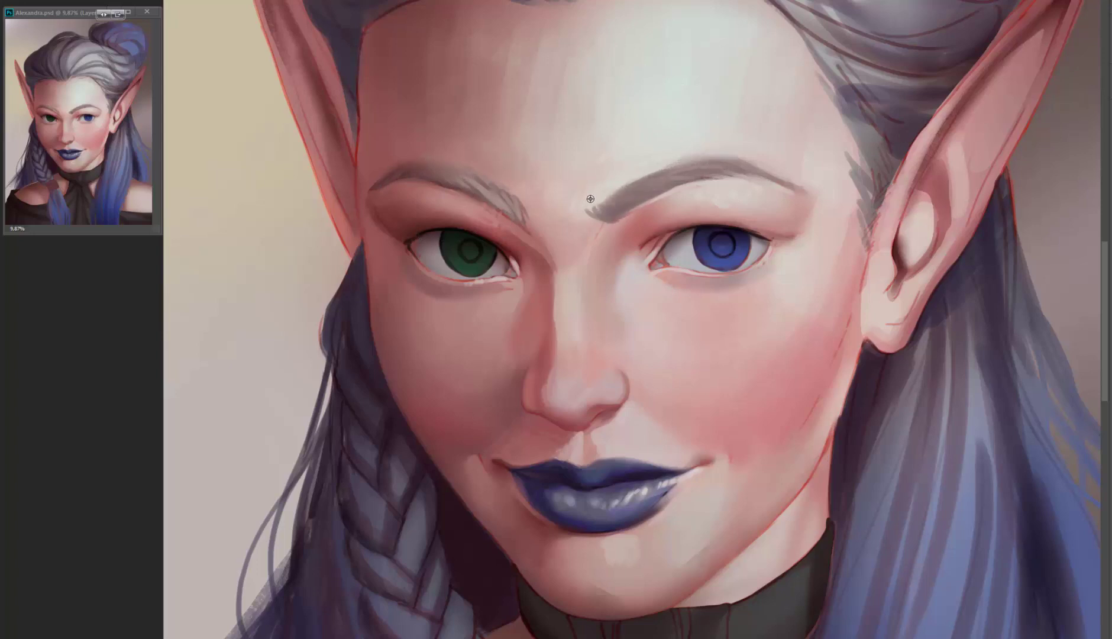
pyautogui.moveTo(521, 184); pyautogui.dragTo(446, 162)
pyautogui.moveTo(625, 183); pyautogui.dragTo(675, 155)
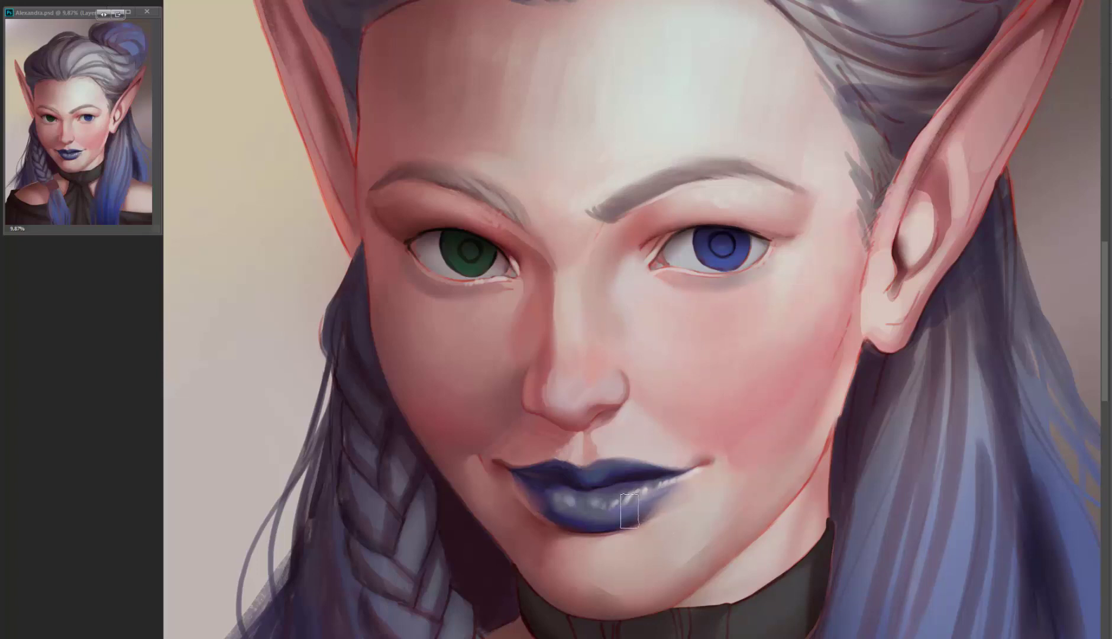
# - Soften the lower lip's outer edge and the skin around the nose and cheeks with a flat rectangular brush
pyautogui.scroll(-2, 702, 436)
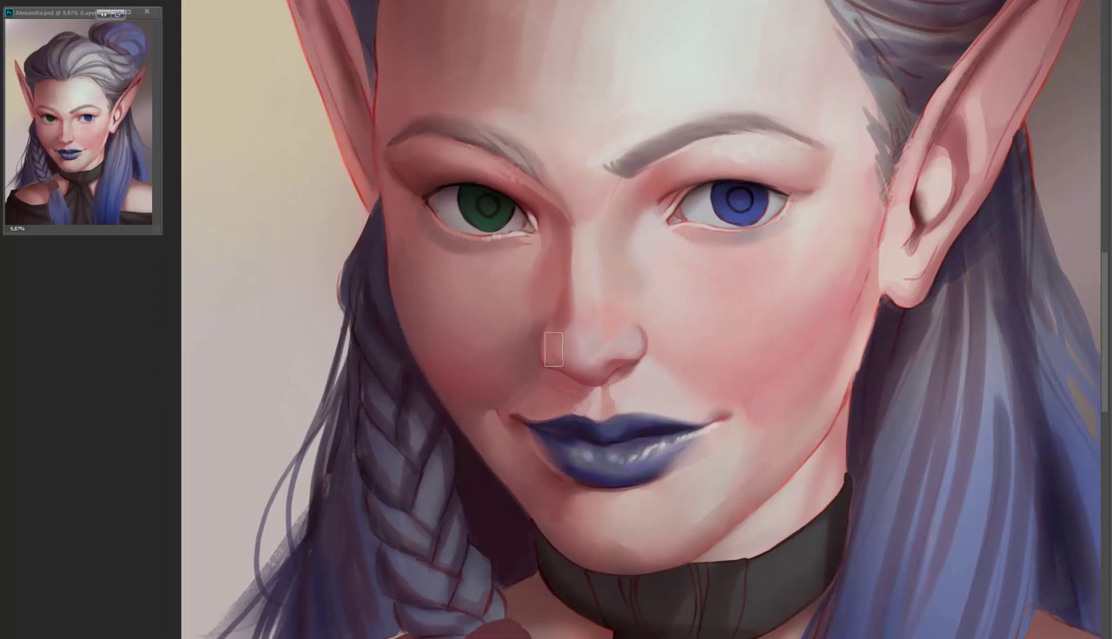
pyautogui.scroll(1, 542, 293)
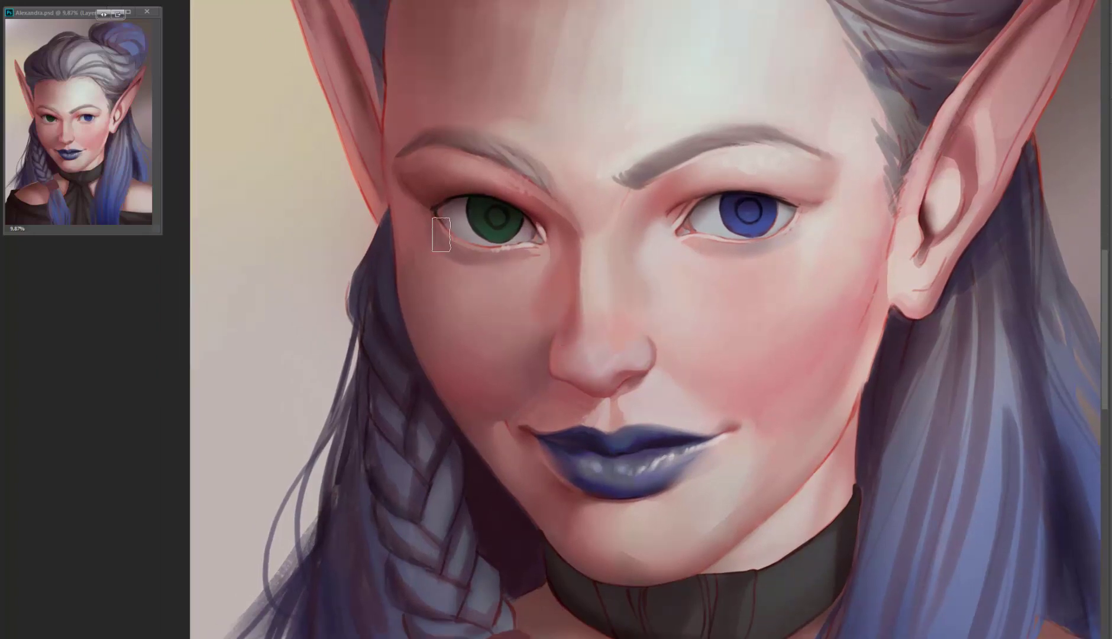
pyautogui.scroll(-2, 584, 583)
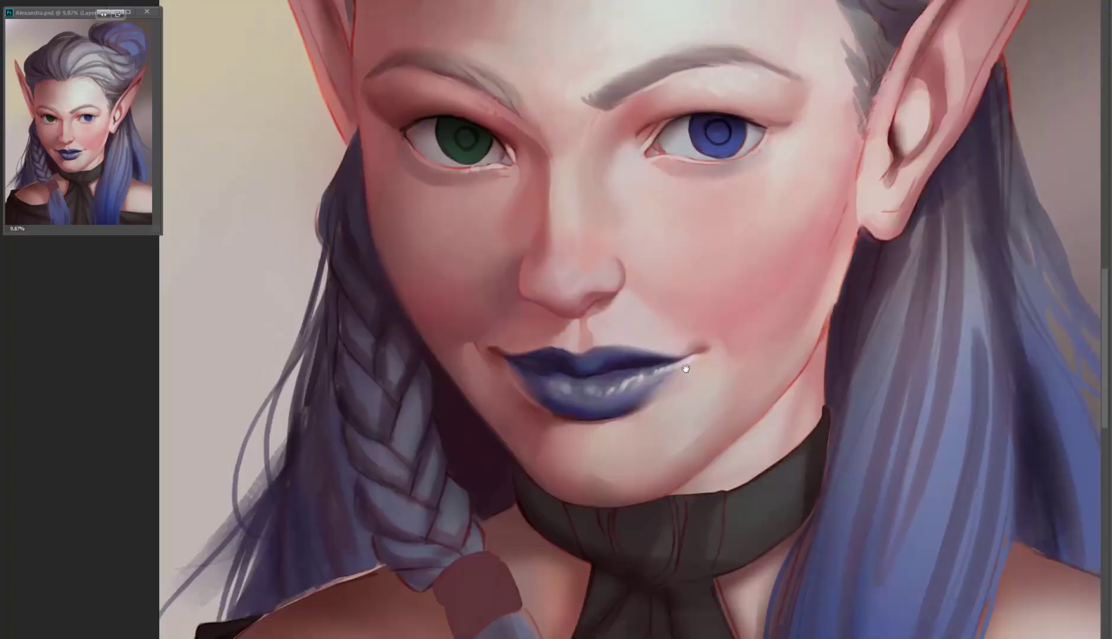
pyautogui.scroll(4, 395, 92)
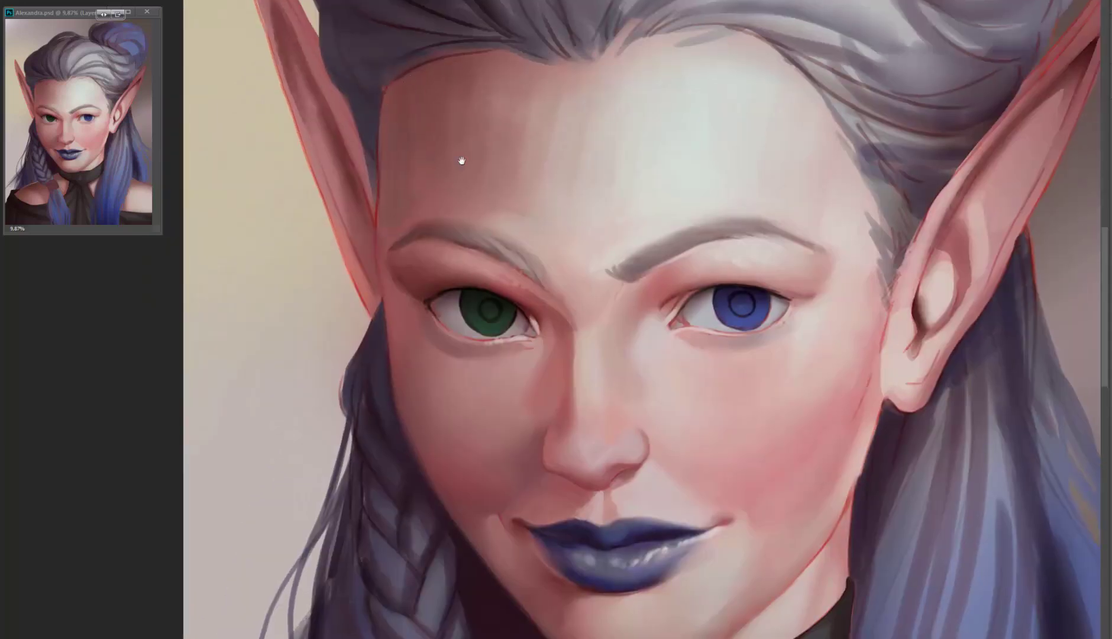
# - Blend the inner shading of the pointed ear beside the blue eye with the flat brush
pyautogui.moveTo(461, 160)
pyautogui.mouseDown()
pyautogui.moveTo(439, 101)
pyautogui.moveTo(346, 161)
pyautogui.mouseUp()
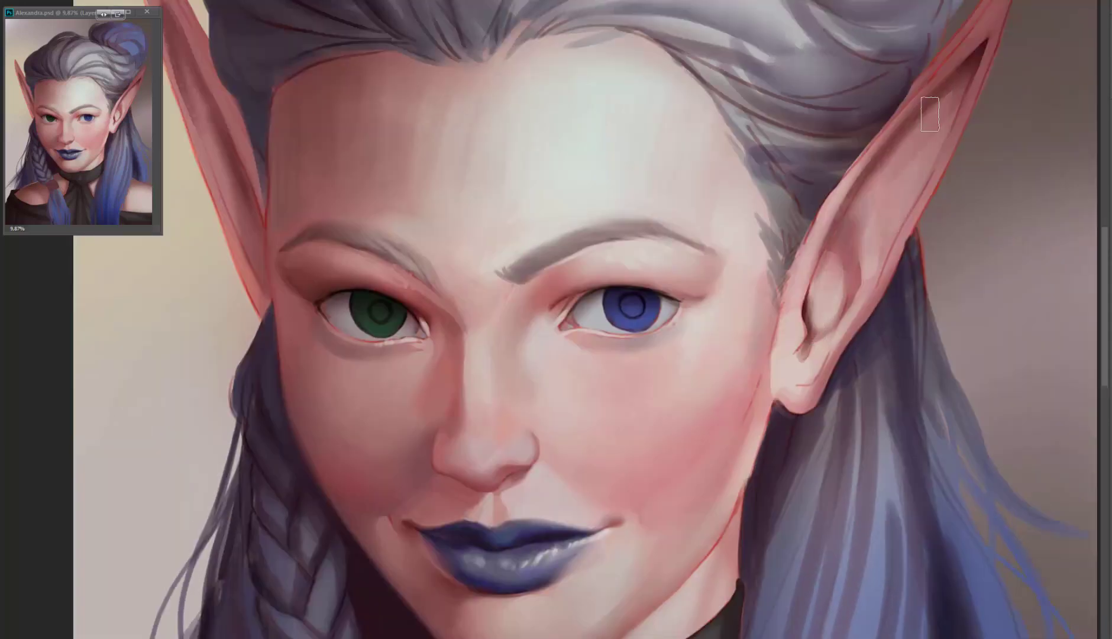
pyautogui.scroll(3, 930, 114)
pyautogui.hscroll(2, 929, 114)
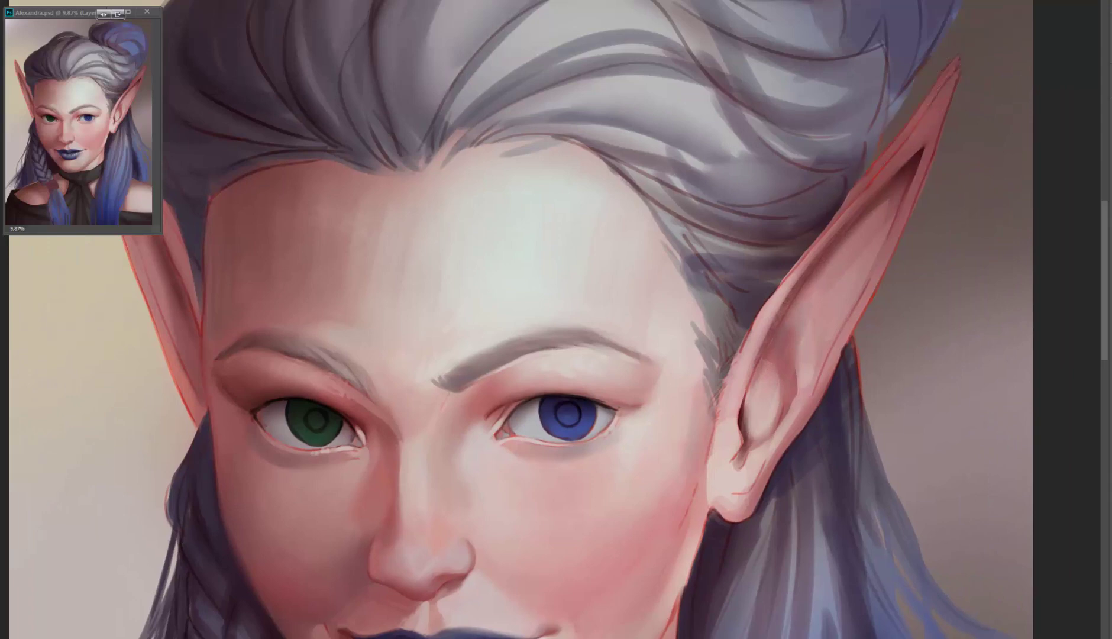
pyautogui.scroll(-1, 952, 136)
pyautogui.hscroll(-1, 953, 136)
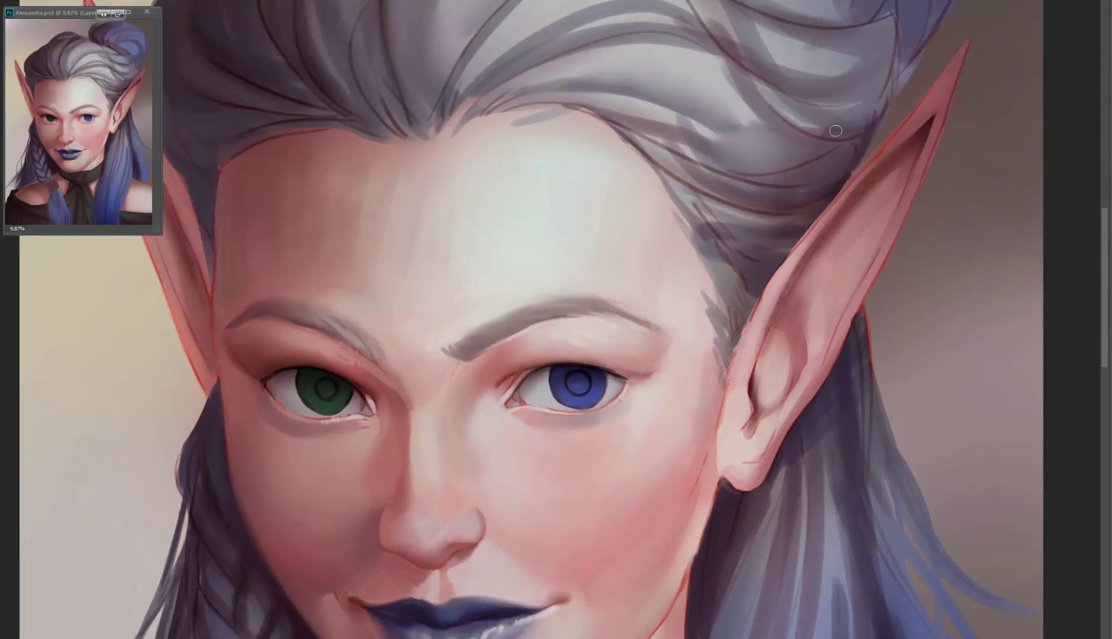
pyautogui.scroll(-4, 867, 138)
pyautogui.hscroll(-3, 867, 137)
pyautogui.scroll(-4, 542, 267)
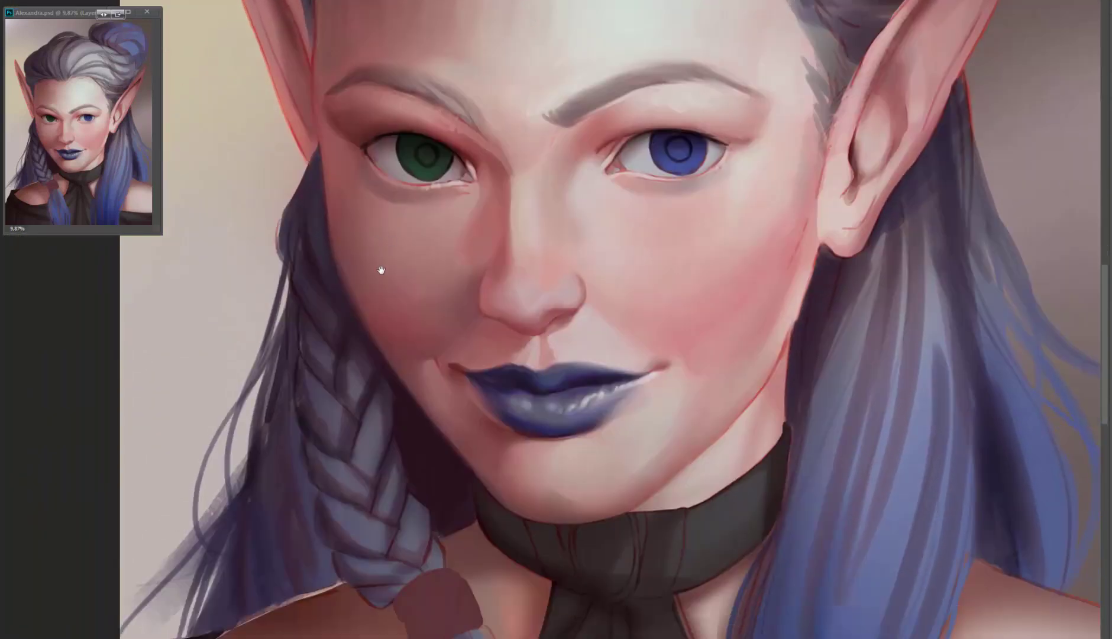
# - Paint thin loose strands curling out from the hair above the braid, below the ear on the green-eye side
pyautogui.scroll(5, 378, 266)
pyautogui.hscroll(-2, 377, 265)
pyautogui.moveTo(346, 159)
pyautogui.mouseDown()
pyautogui.moveTo(374, 221)
pyautogui.moveTo(358, 341)
pyautogui.mouseUp()
pyautogui.scroll(-3, 372, 231)
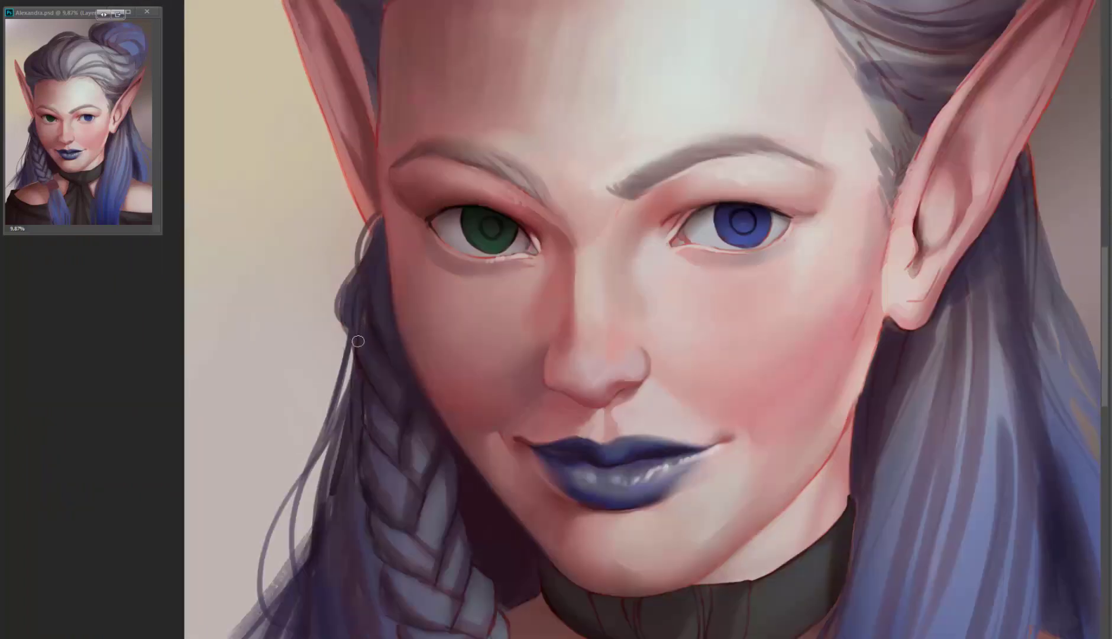
pyautogui.moveTo(355, 299)
pyautogui.mouseDown()
pyautogui.moveTo(347, 298)
pyautogui.moveTo(367, 283)
pyautogui.moveTo(343, 373)
pyautogui.mouseUp()
pyautogui.moveTo(408, 340); pyautogui.dragTo(390, 317)
pyautogui.moveTo(493, 586); pyautogui.dragTo(427, 412)
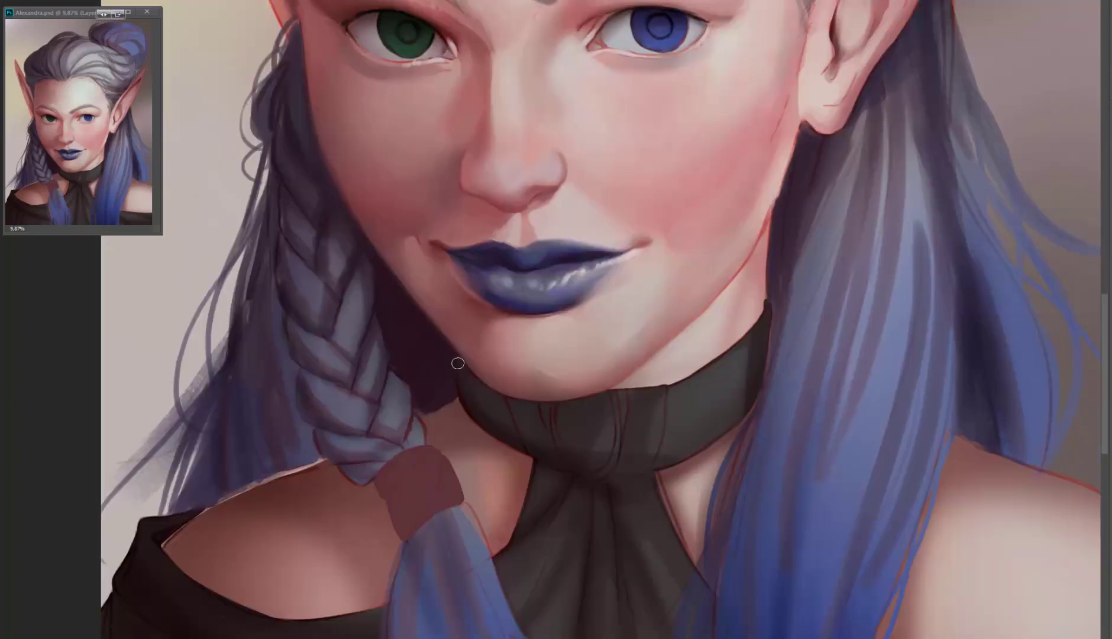
# - Clean up the chin edge against the collar and define the nose's underside and nostrils with darker contour lines
pyautogui.moveTo(511, 400); pyautogui.dragTo(554, 393)
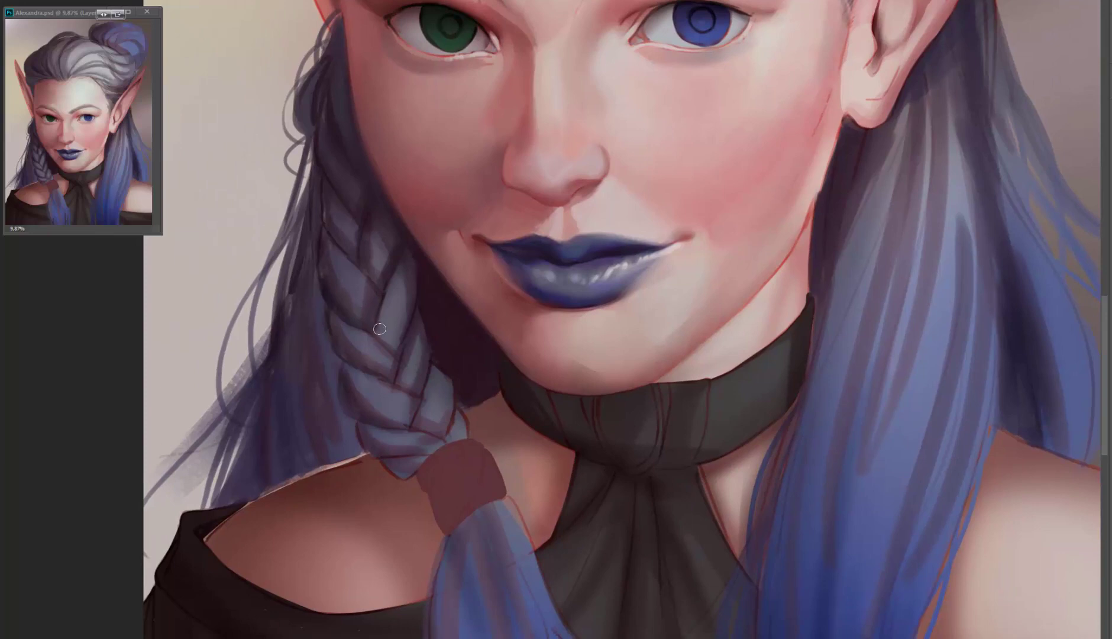
pyautogui.scroll(2, 494, 121)
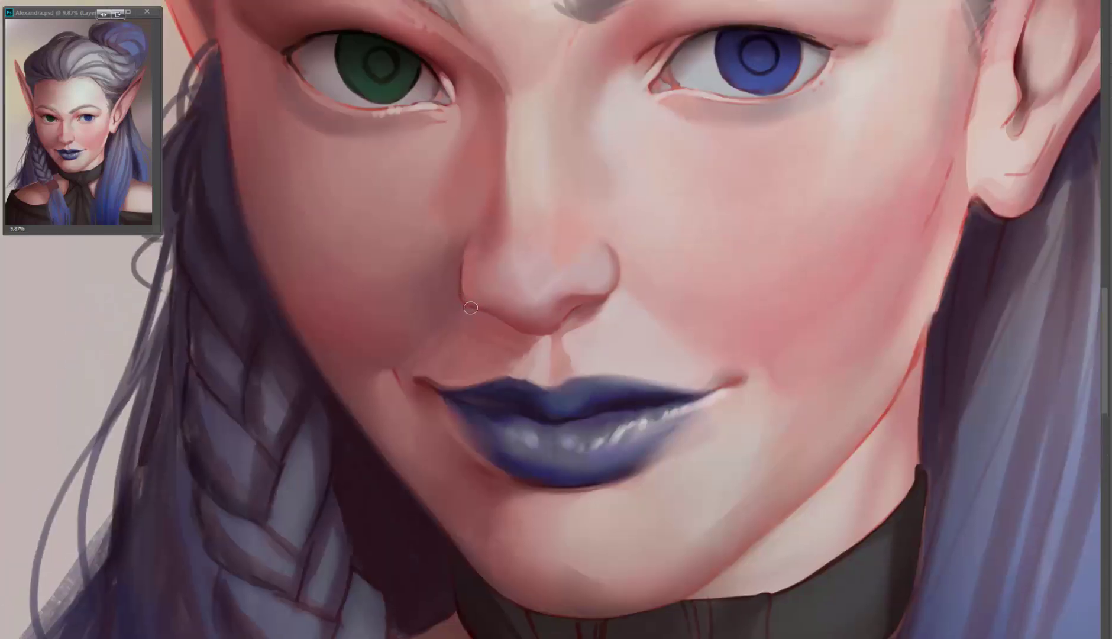
pyautogui.moveTo(508, 325)
pyautogui.mouseDown()
pyautogui.moveTo(597, 298)
pyautogui.moveTo(590, 305)
pyautogui.mouseUp()
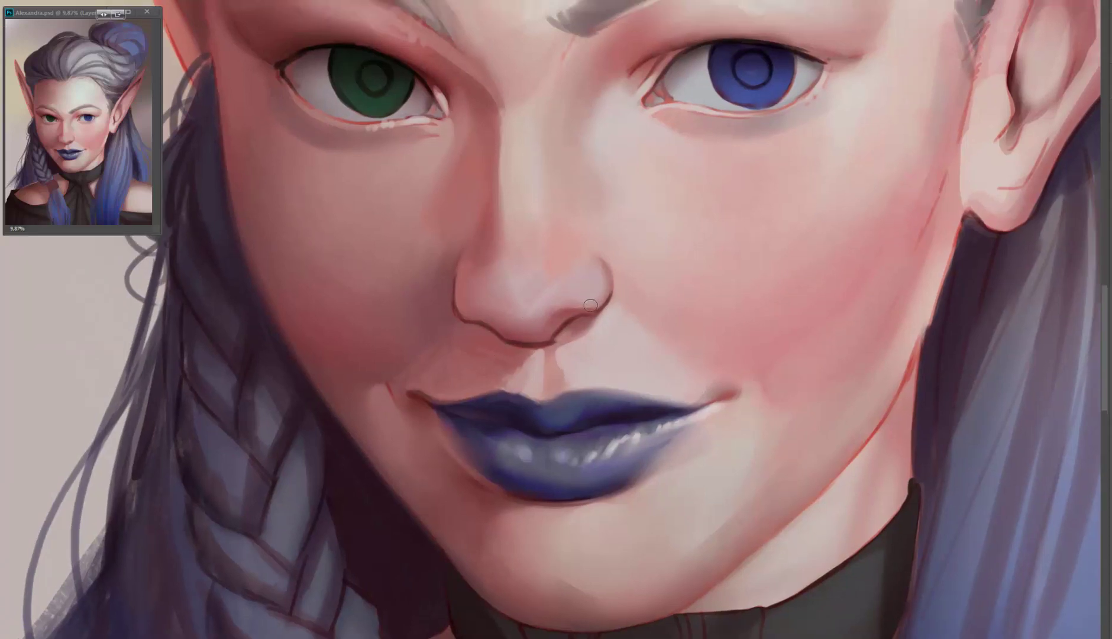
# - Reshape the chin, the jaw above the collar and the hair beside the braid with the Liquify filter
pyautogui.click(118, 1)
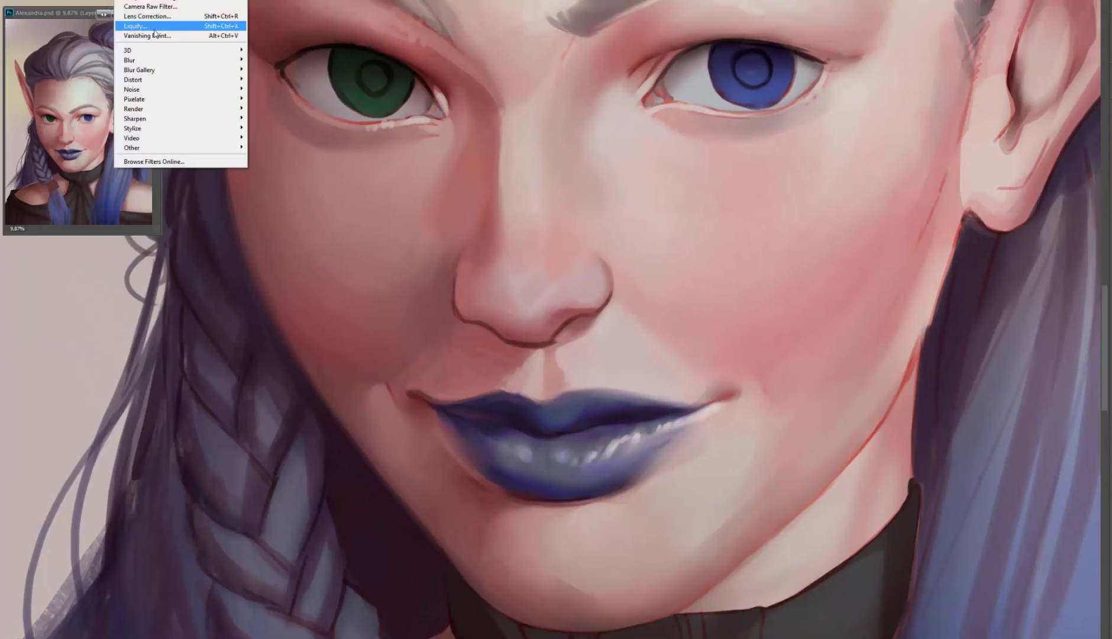
pyautogui.click(178, 29)
pyautogui.click(119, 1)
pyautogui.click(178, 30)
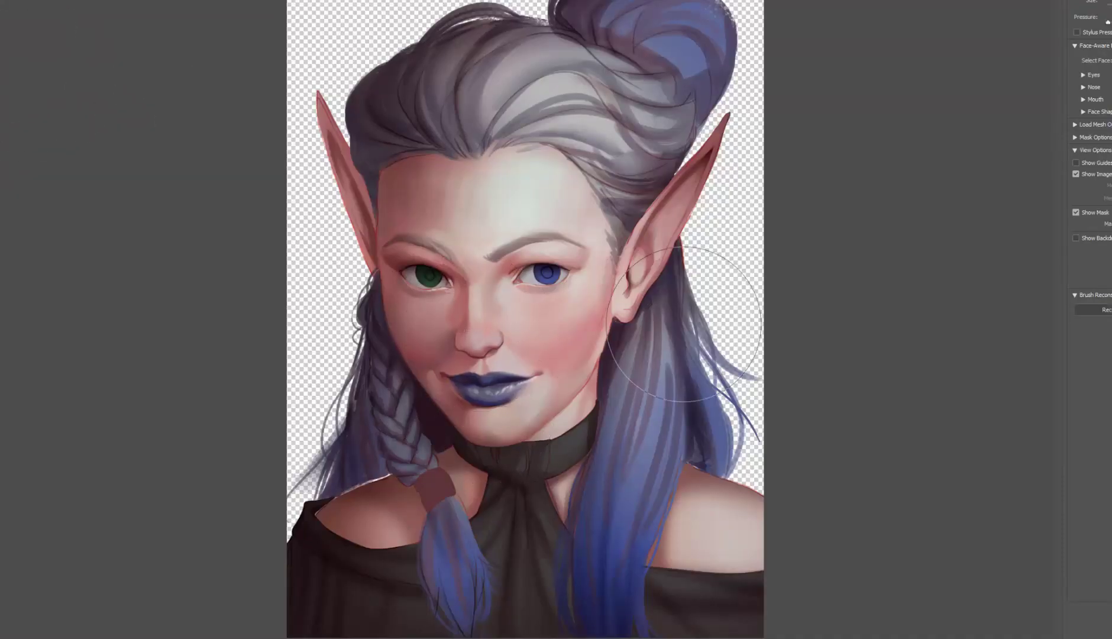
pyautogui.moveTo(562, 426)
pyautogui.mouseDown()
pyautogui.moveTo(554, 432)
pyautogui.moveTo(582, 414)
pyautogui.moveTo(509, 449)
pyautogui.mouseUp()
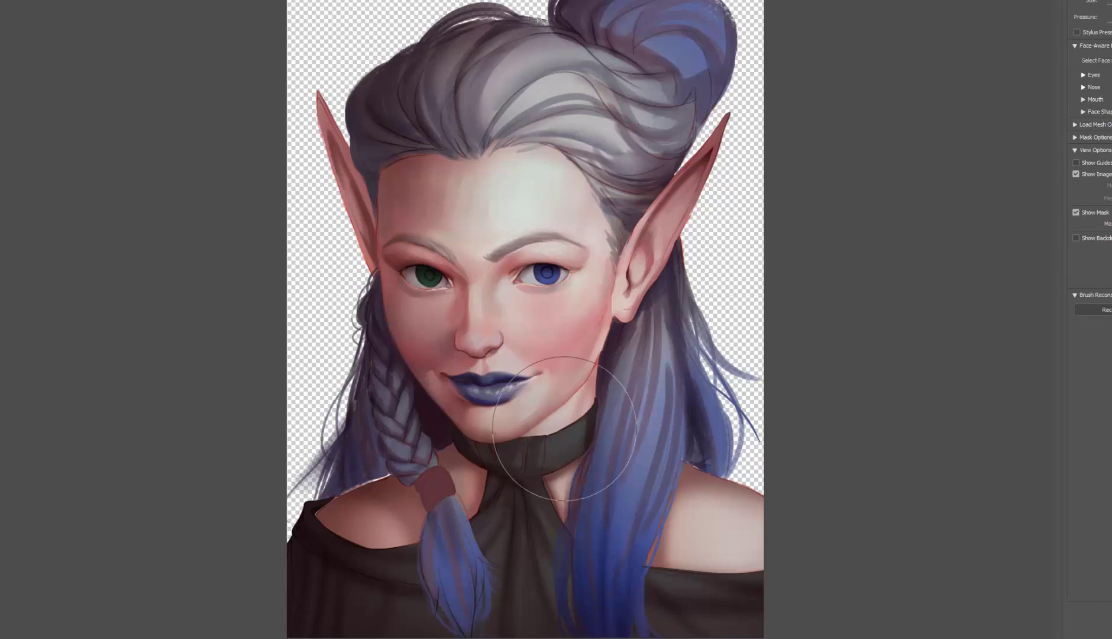
pyautogui.moveTo(389, 335)
pyautogui.mouseDown()
pyautogui.moveTo(449, 426)
pyautogui.moveTo(591, 408)
pyautogui.moveTo(417, 412)
pyautogui.mouseUp()
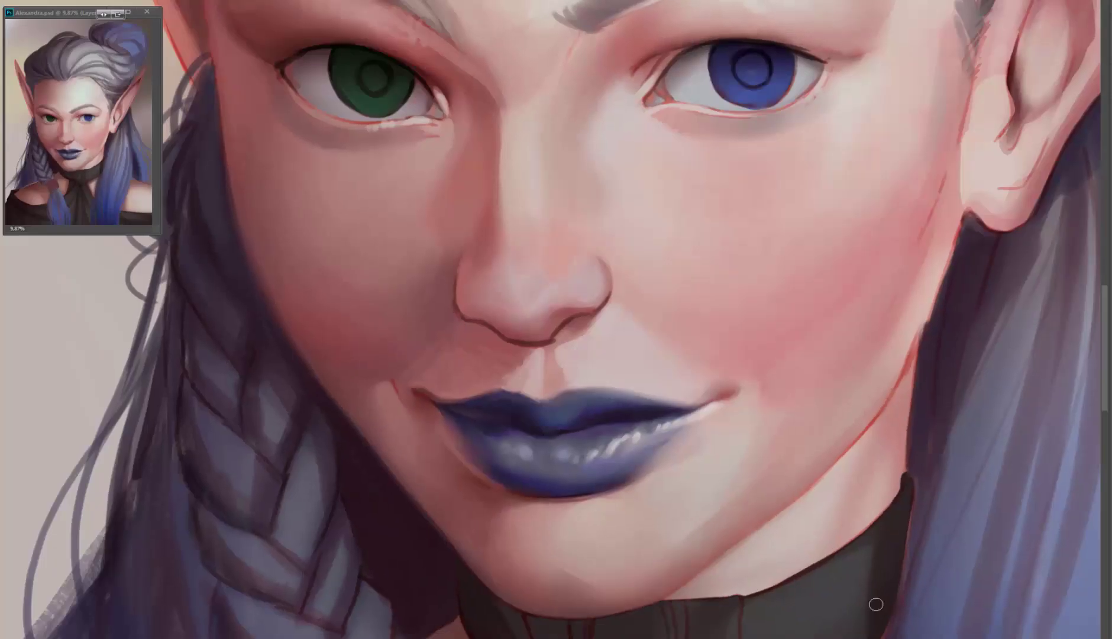
# - Glaze saturated red over the upper inner part of the pointed ear beside the blue eye and blend it downward
pyautogui.scroll(-5, 586, 285)
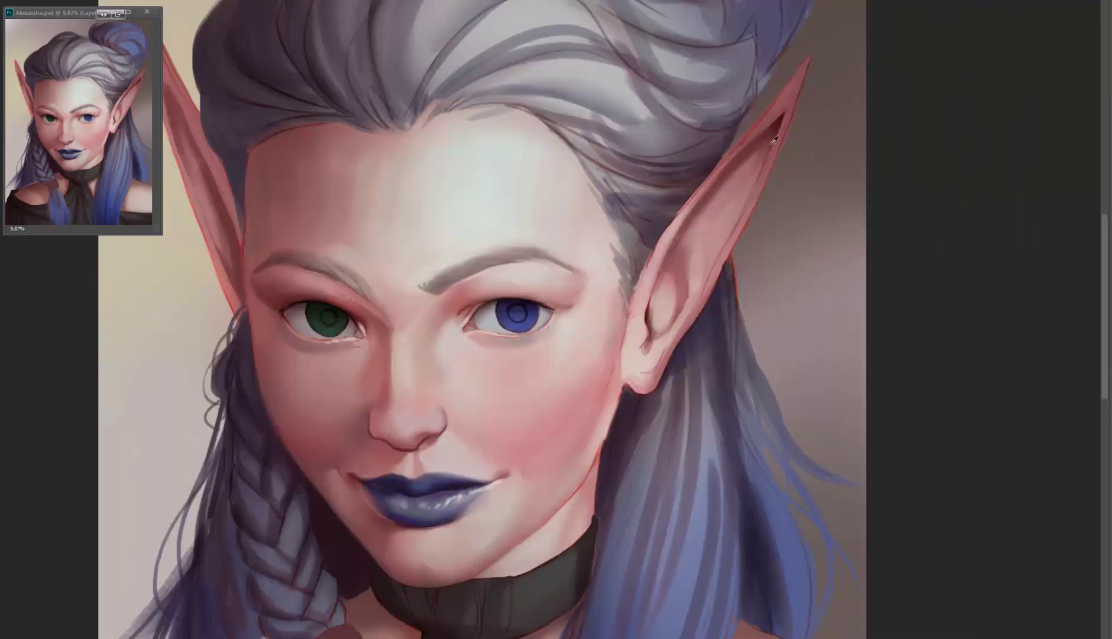
pyautogui.moveTo(774, 139)
pyautogui.mouseDown()
pyautogui.moveTo(726, 243)
pyautogui.moveTo(767, 132)
pyautogui.moveTo(729, 195)
pyautogui.moveTo(802, 70)
pyautogui.moveTo(711, 268)
pyautogui.mouseUp()
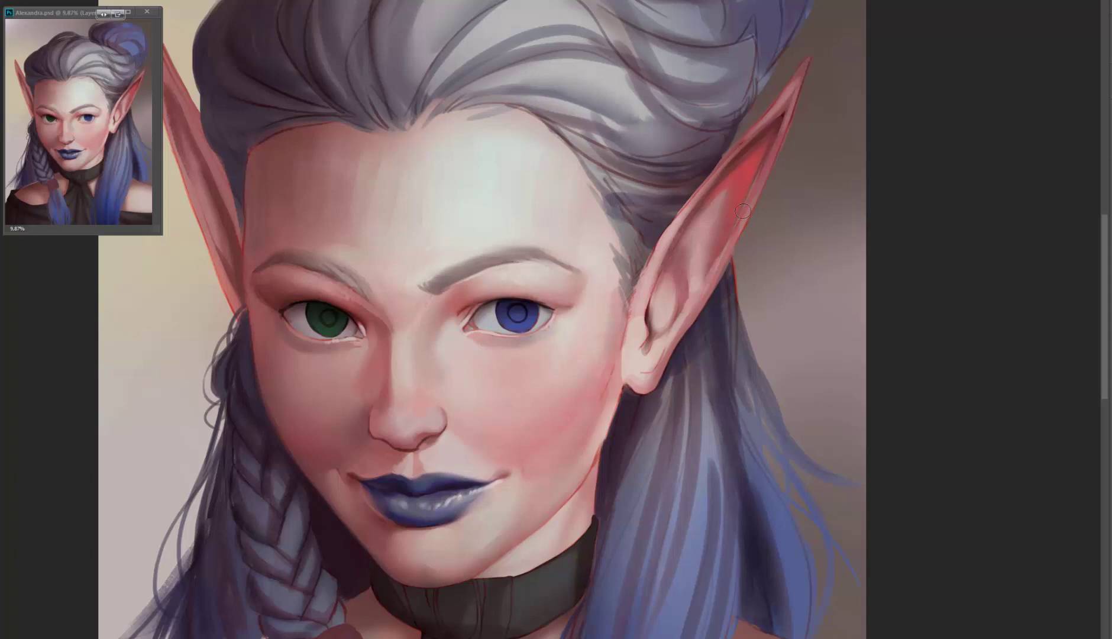
pyautogui.moveTo(756, 150); pyautogui.dragTo(847, 121)
pyautogui.moveTo(819, 163)
pyautogui.mouseDown()
pyautogui.moveTo(792, 199)
pyautogui.moveTo(831, 146)
pyautogui.mouseUp()
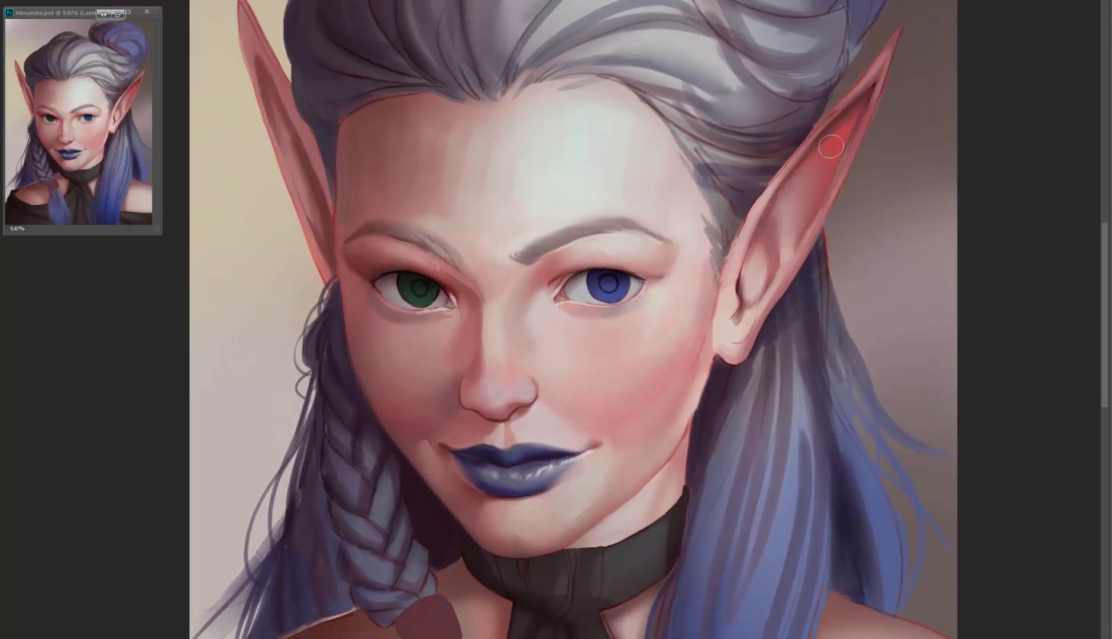
pyautogui.moveTo(790, 260)
pyautogui.mouseDown()
pyautogui.moveTo(721, 348)
pyautogui.moveTo(728, 289)
pyautogui.mouseUp()
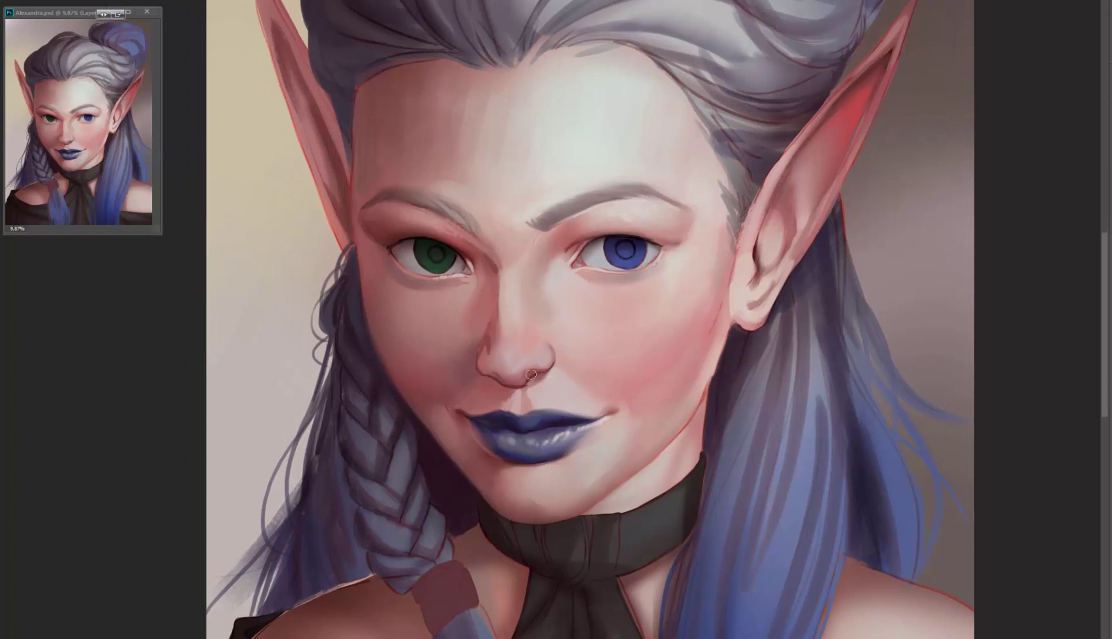
# - Blend the grey strands swept back over the crown, smoothing the transitions between highlights and dark locks
pyautogui.scroll(-1, 537, 348)
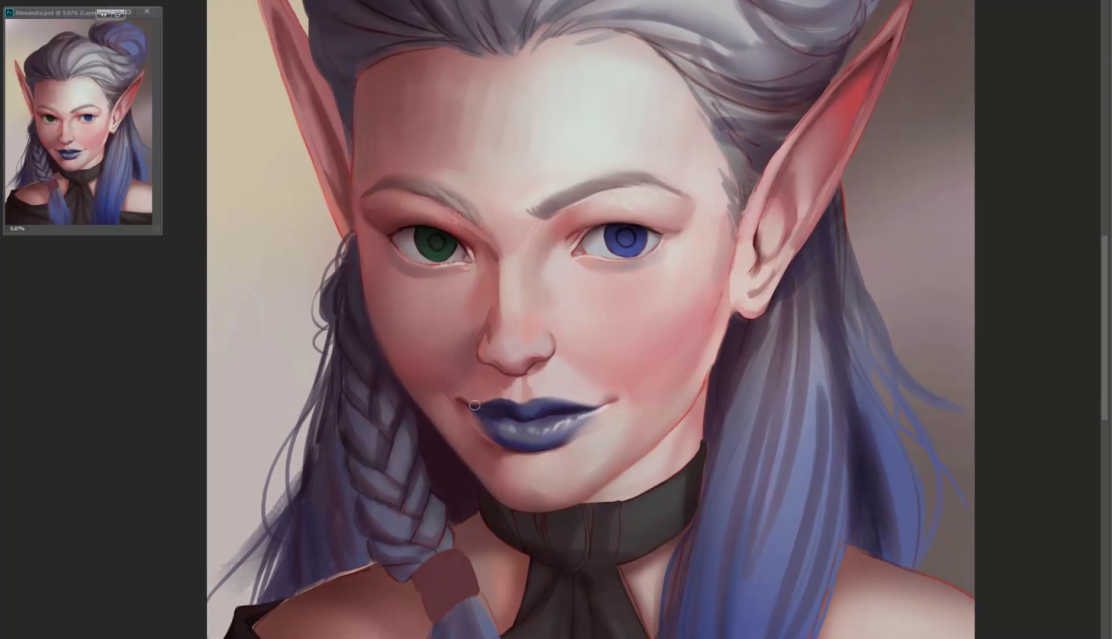
pyautogui.scroll(-5, 574, 392)
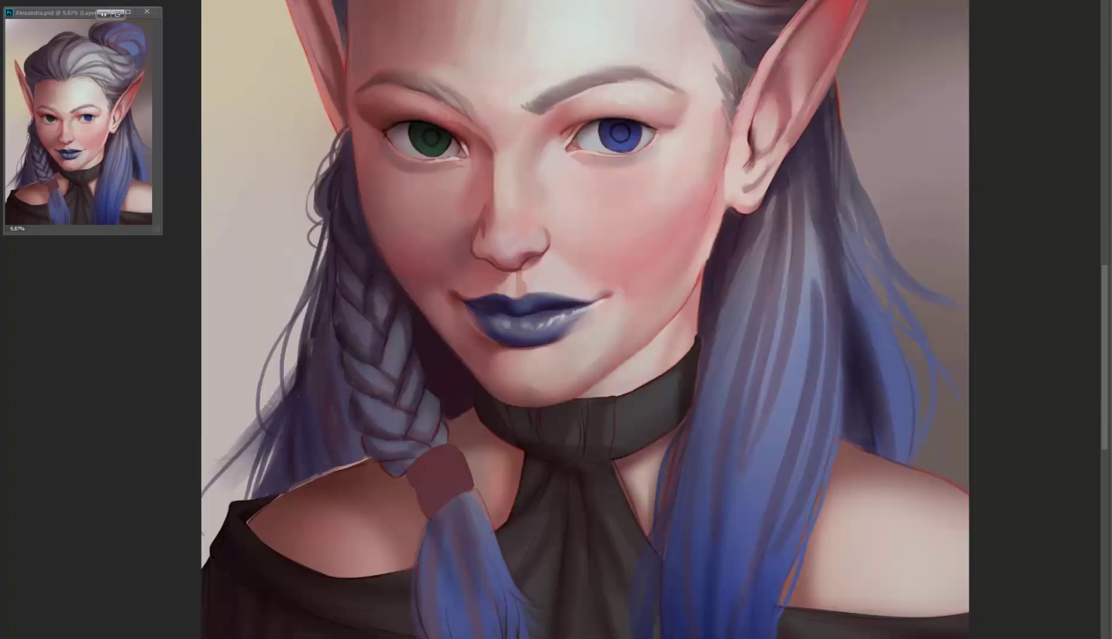
pyautogui.scroll(10, 510, 200)
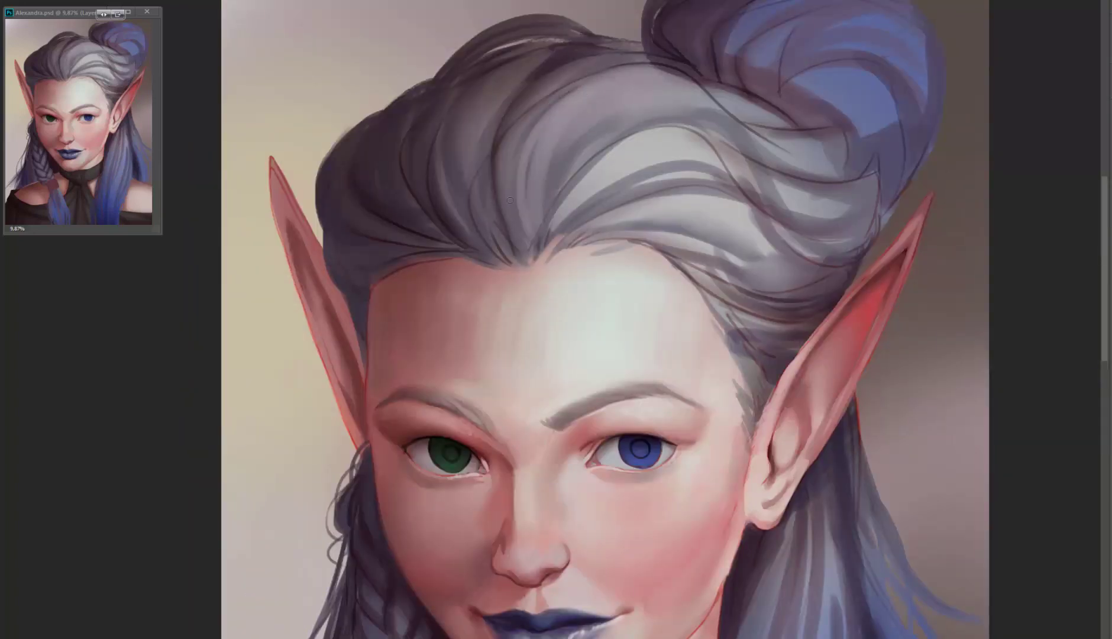
pyautogui.moveTo(626, 99)
pyautogui.mouseDown()
pyautogui.moveTo(544, 172)
pyautogui.moveTo(573, 174)
pyautogui.mouseUp()
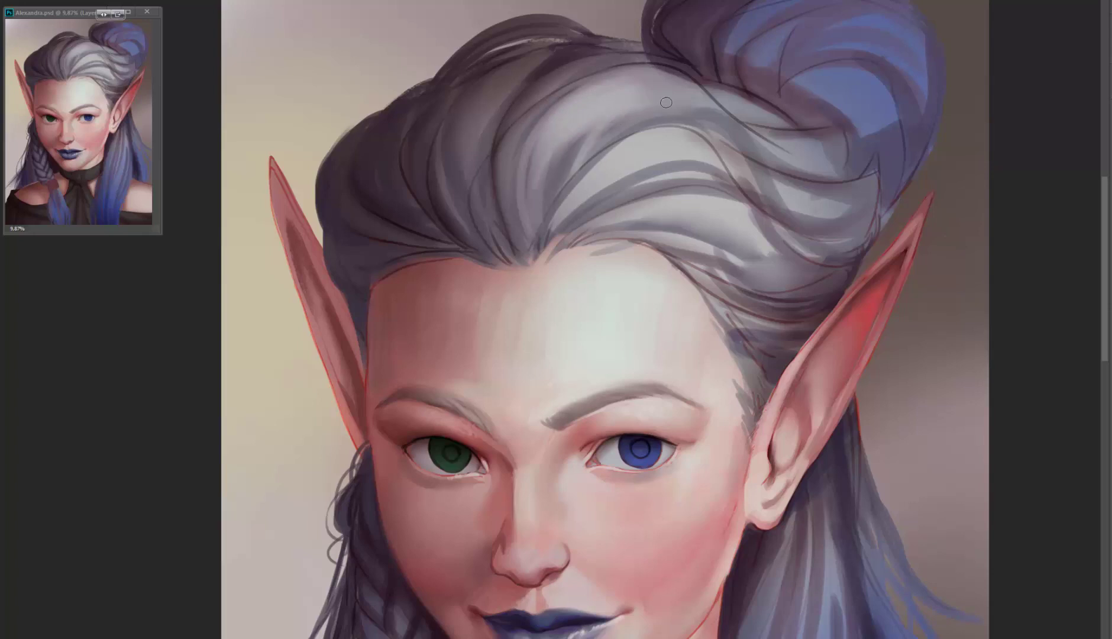
pyautogui.press(']')
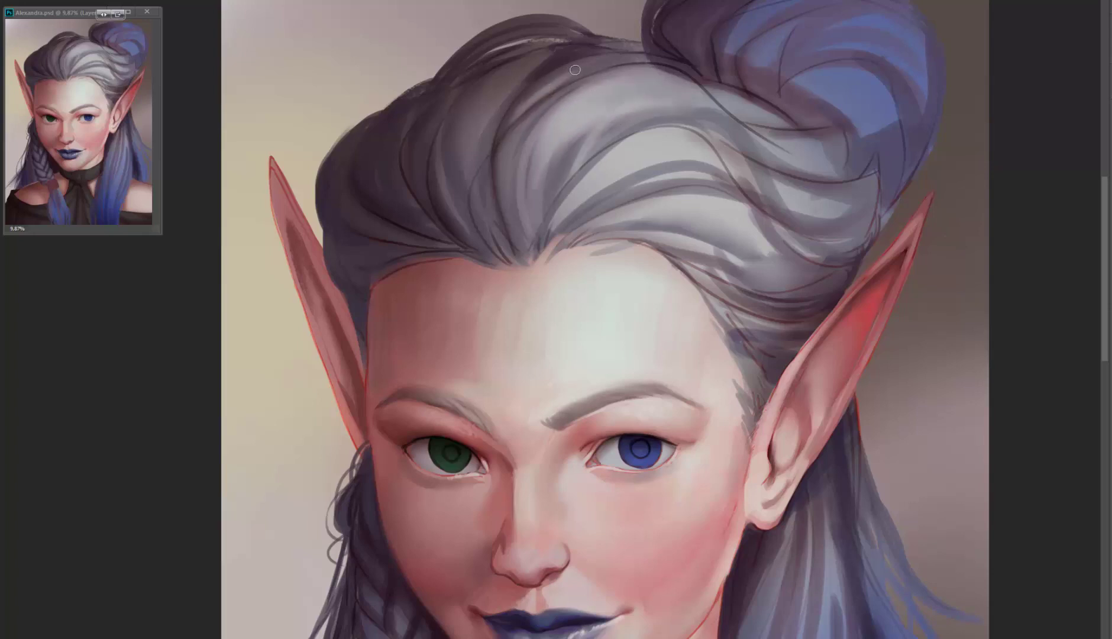
# - Soften the forehead hairline and the outer hair contour on the green-eye side with a larger brush and sampled hair colour
pyautogui.scroll(-1, 443, 177)
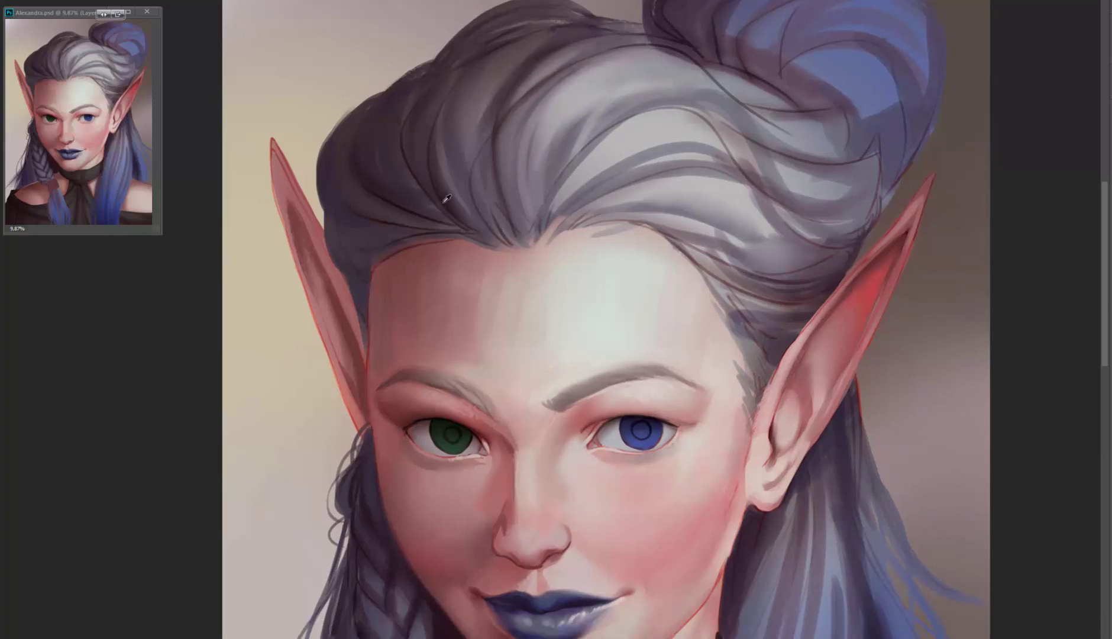
pyautogui.press(']')
pyautogui.press(']')
pyautogui.press(']')
pyautogui.press('[')
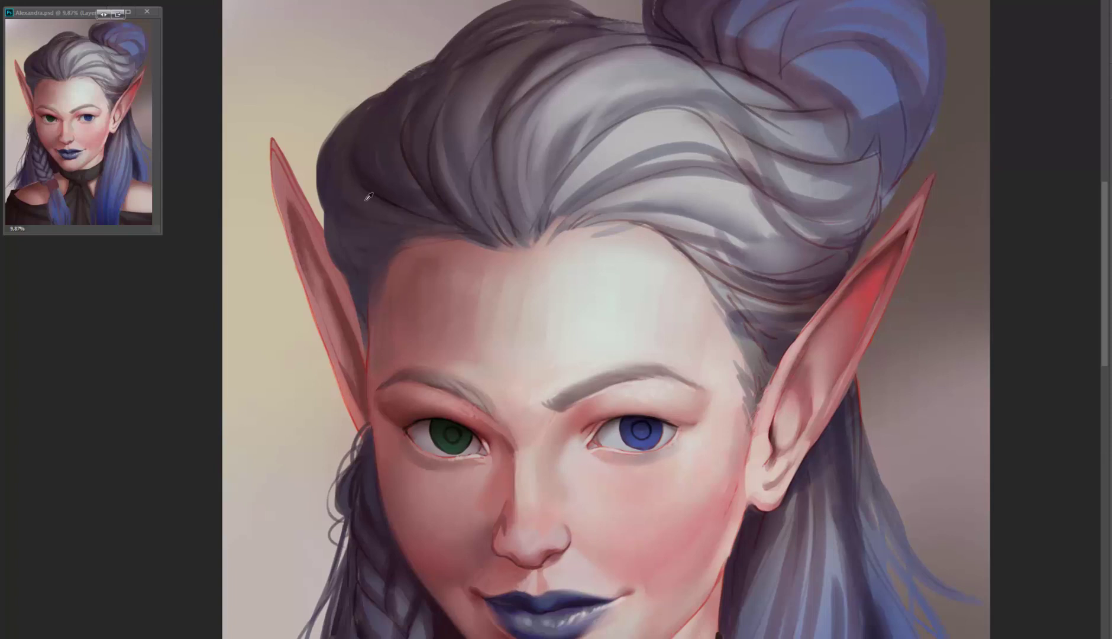
pyautogui.moveTo(479, 246)
pyautogui.mouseDown()
pyautogui.moveTo(509, 119)
pyautogui.moveTo(591, 230)
pyautogui.moveTo(544, 119)
pyautogui.mouseUp()
pyautogui.keyDown('alt'); pyautogui.click(543, 119); pyautogui.keyUp('alt')
pyautogui.moveTo(380, 111); pyautogui.dragTo(367, 71)
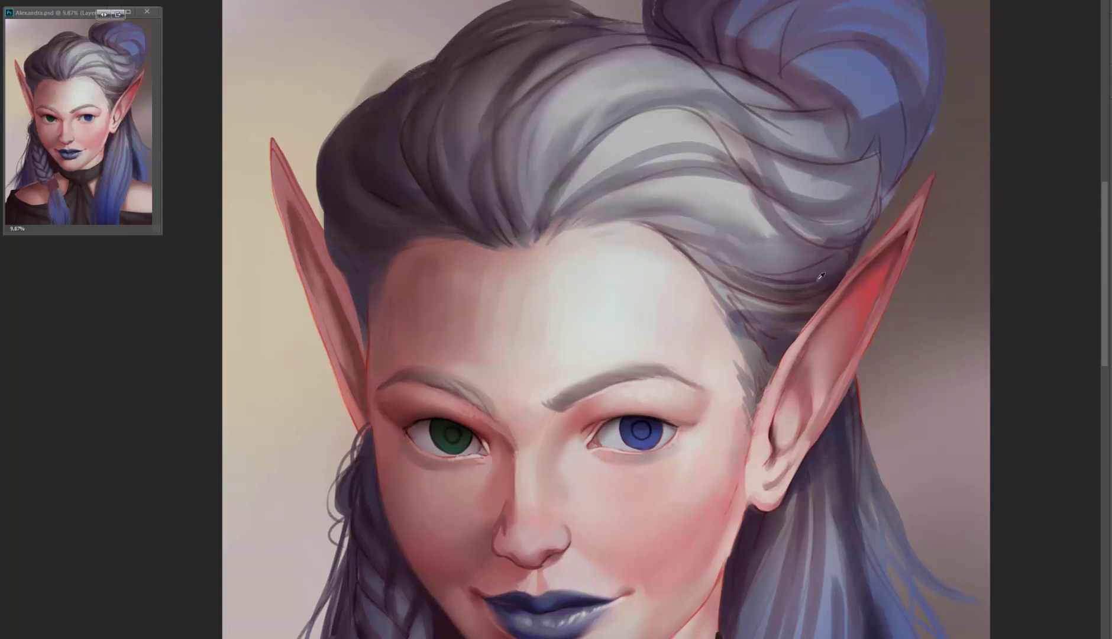
# - Paint over the rough hairline at the temple beside the blue eye, blending the hair into the skin
pyautogui.moveTo(710, 266)
pyautogui.mouseDown()
pyautogui.moveTo(839, 195)
pyautogui.moveTo(826, 131)
pyautogui.moveTo(840, 267)
pyautogui.moveTo(762, 367)
pyautogui.moveTo(680, 242)
pyautogui.mouseUp()
pyautogui.moveTo(671, 295)
pyautogui.mouseDown()
pyautogui.moveTo(687, 242)
pyautogui.moveTo(801, 111)
pyautogui.moveTo(669, 296)
pyautogui.moveTo(640, 280)
pyautogui.mouseUp()
pyautogui.press('b')
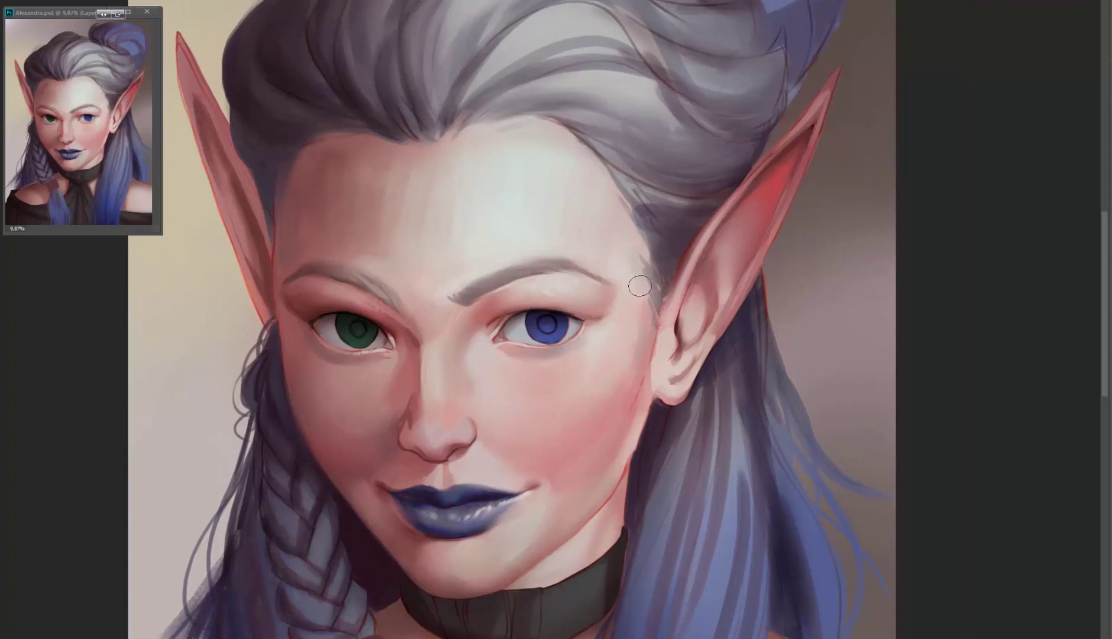
pyautogui.moveTo(535, 291); pyautogui.dragTo(641, 212)
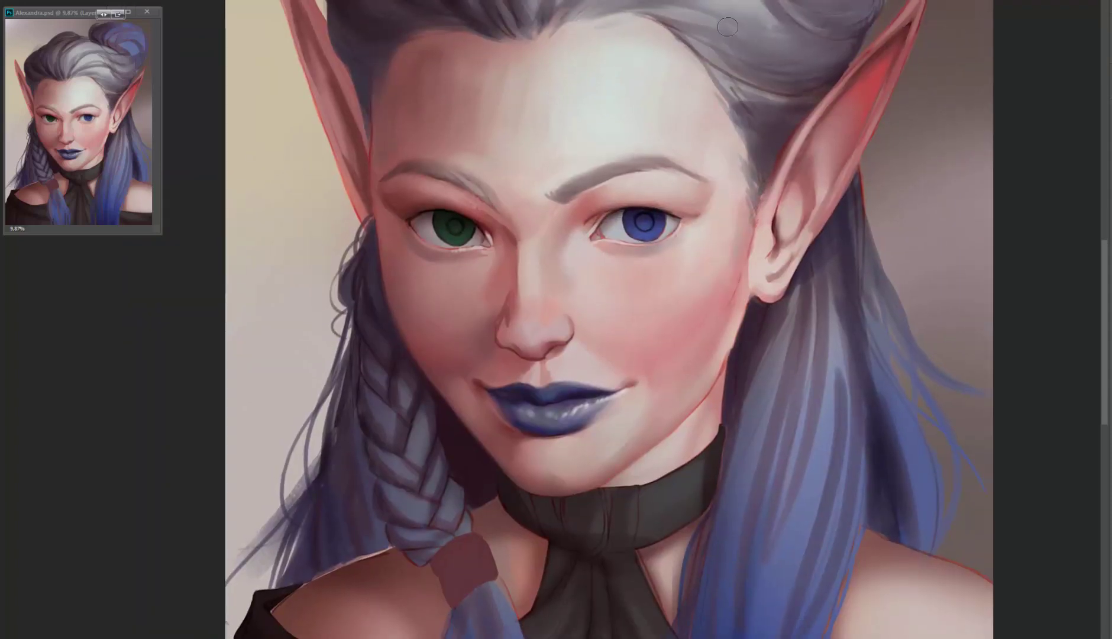
pyautogui.moveTo(735, 84); pyautogui.dragTo(703, 189)
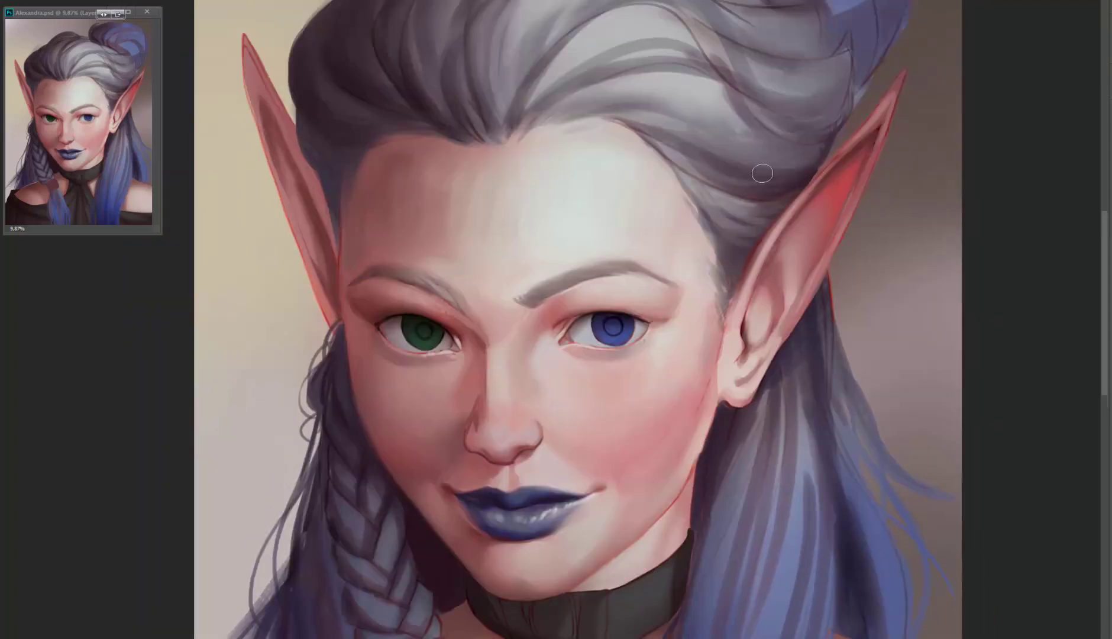
# - Blend the grey hair below the bun over its line art and feather the hair's outline along the crown
pyautogui.moveTo(828, 45); pyautogui.dragTo(821, 101)
pyautogui.moveTo(744, 97); pyautogui.dragTo(748, 155)
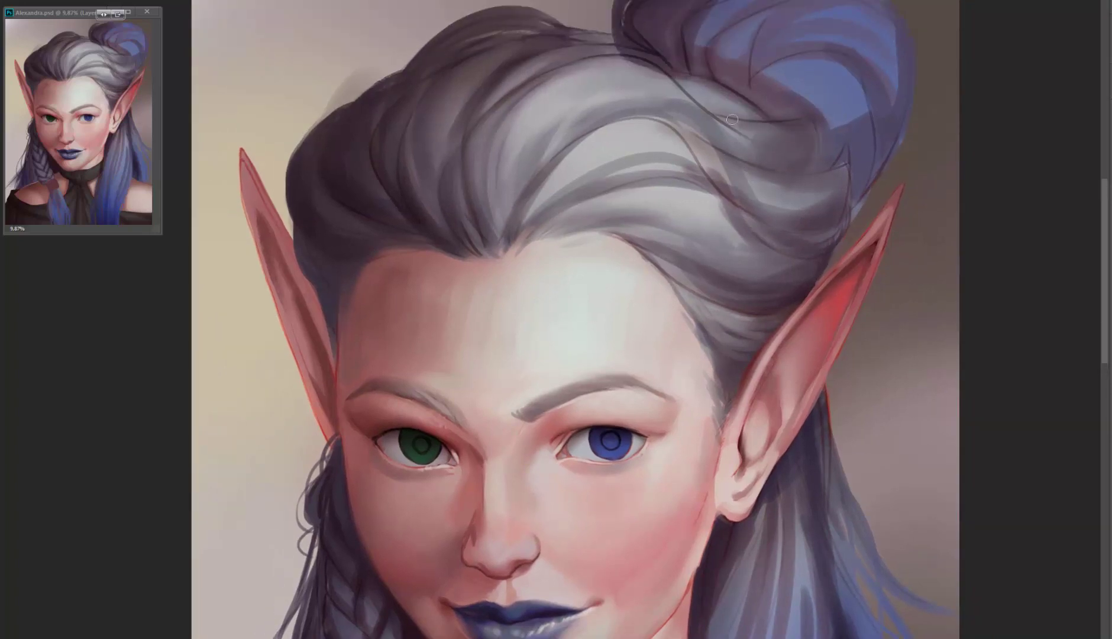
pyautogui.moveTo(620, 198); pyautogui.dragTo(676, 214)
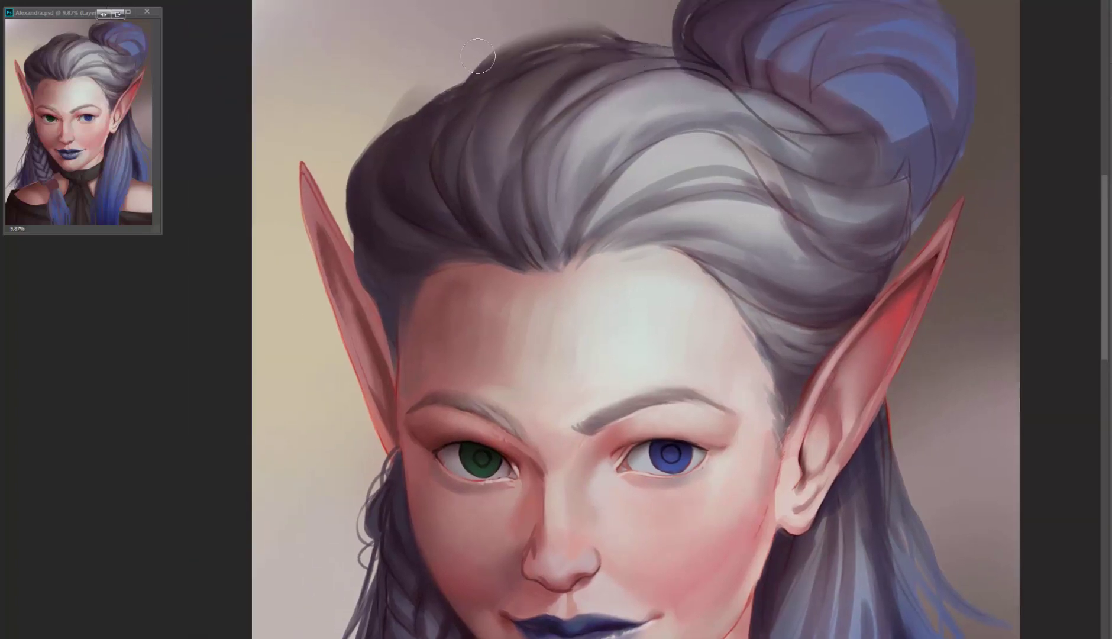
pyautogui.moveTo(661, 24); pyautogui.dragTo(606, 108)
# - Smooth the shading of the braid and soften the loose curls above it with sampled hair colours
pyautogui.moveTo(734, 391); pyautogui.dragTo(781, 241)
pyautogui.moveTo(377, 422)
pyautogui.mouseDown()
pyautogui.moveTo(400, 241)
pyautogui.moveTo(384, 296)
pyautogui.mouseUp()
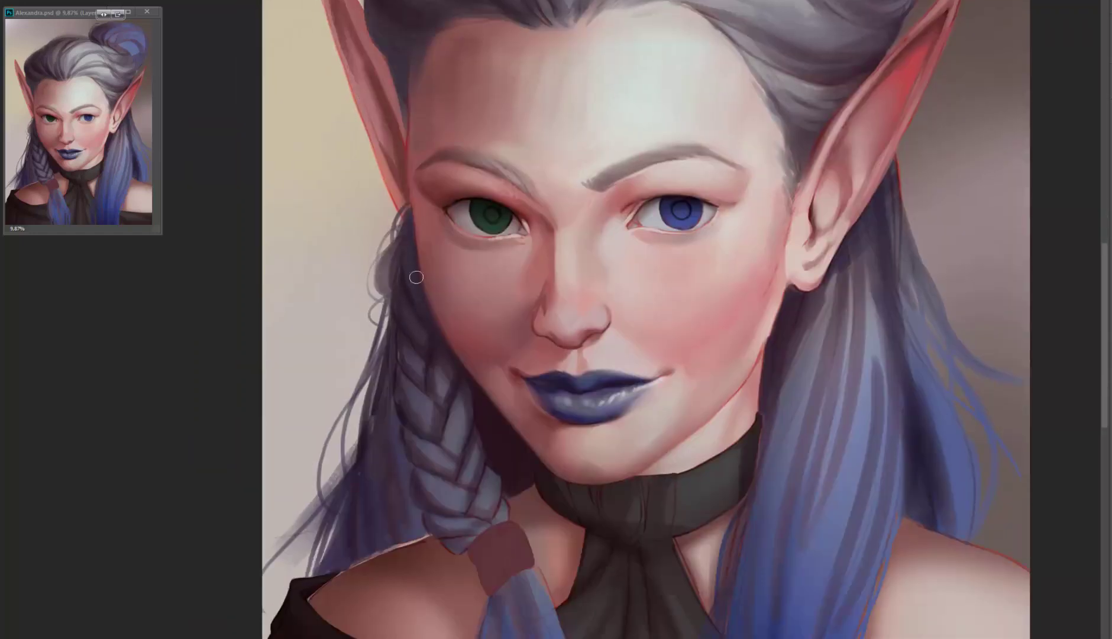
pyautogui.moveTo(440, 437); pyautogui.dragTo(454, 402)
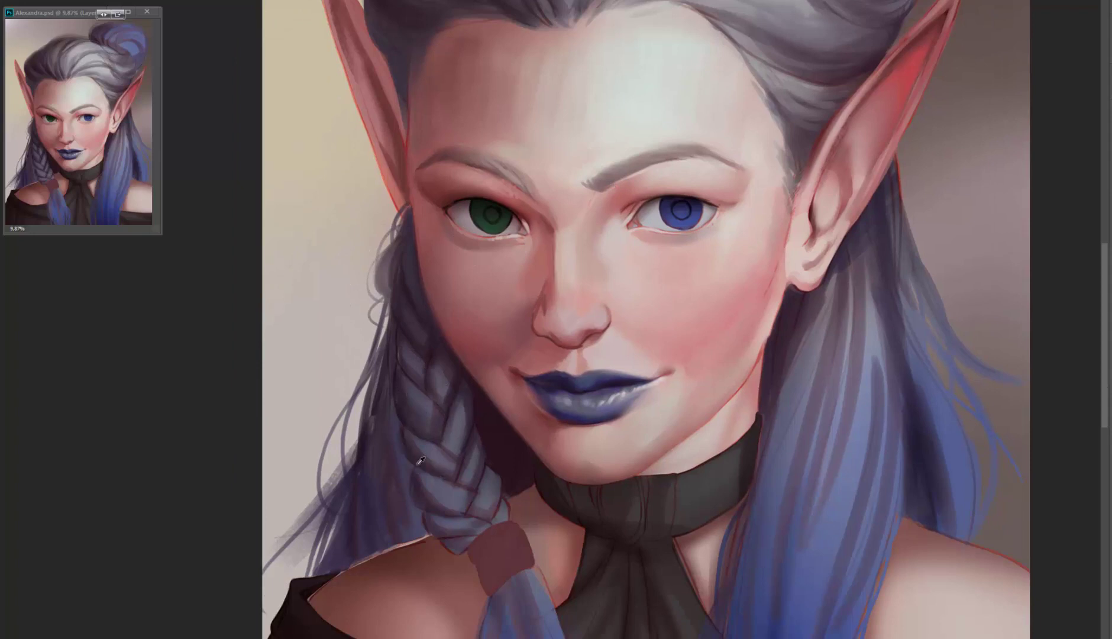
pyautogui.moveTo(403, 463); pyautogui.dragTo(425, 436)
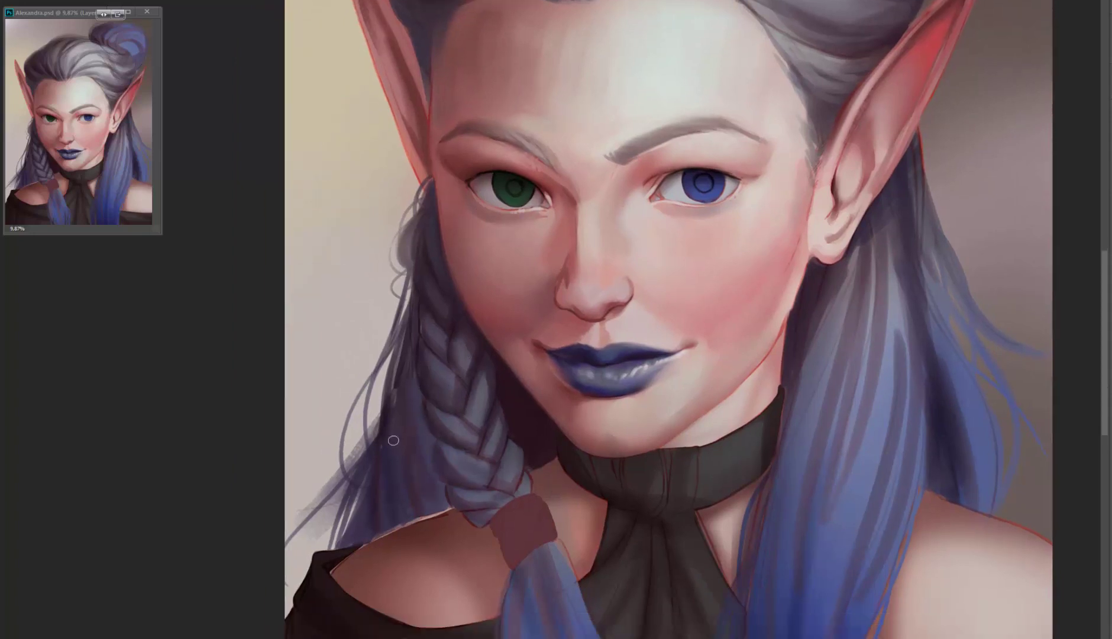
# - Paint long wispy strands in the loose hair behind the braid, feathering its outer edge into the background
pyautogui.moveTo(393, 323)
pyautogui.mouseDown()
pyautogui.moveTo(343, 440)
pyautogui.moveTo(348, 462)
pyautogui.mouseUp()
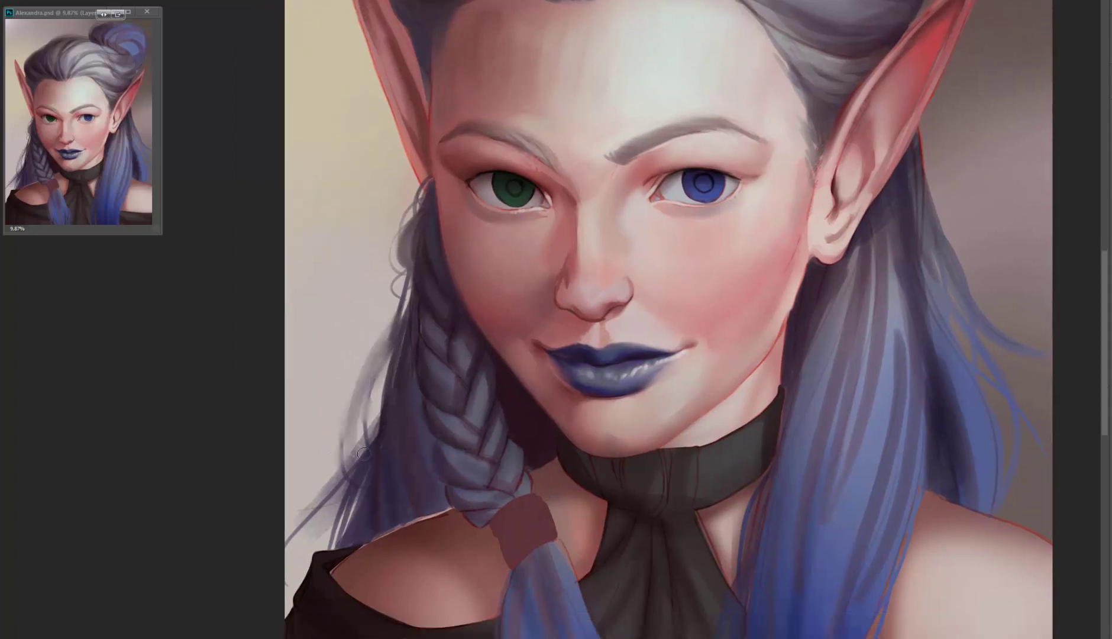
pyautogui.moveTo(378, 361); pyautogui.dragTo(303, 515)
pyautogui.moveTo(387, 390); pyautogui.dragTo(296, 526)
pyautogui.moveTo(385, 417); pyautogui.dragTo(373, 520)
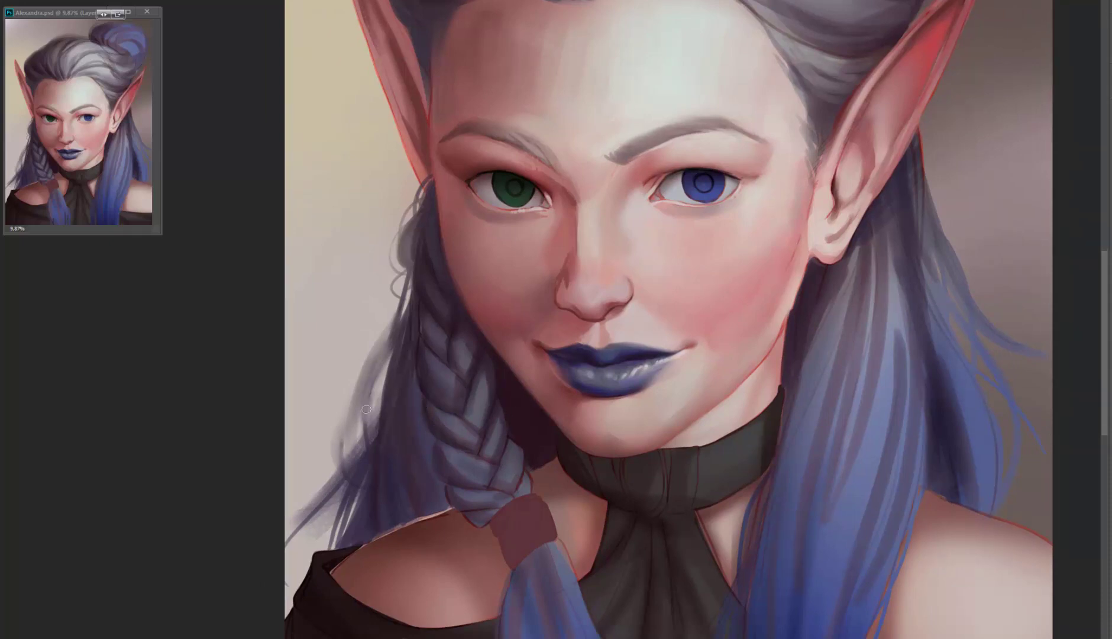
pyautogui.moveTo(405, 357); pyautogui.dragTo(398, 426)
pyautogui.moveTo(414, 379); pyautogui.dragTo(424, 468)
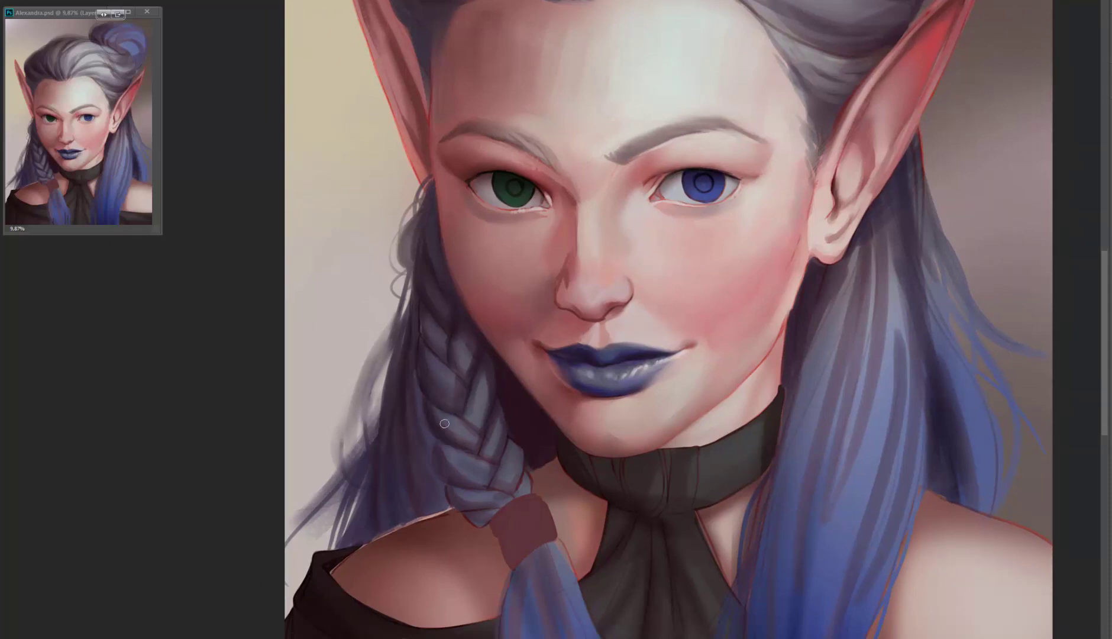
# - Soften the outer edge and folds of the black off-shoulder garment on the braid side with a larger brush
pyautogui.moveTo(414, 579); pyautogui.dragTo(378, 473)
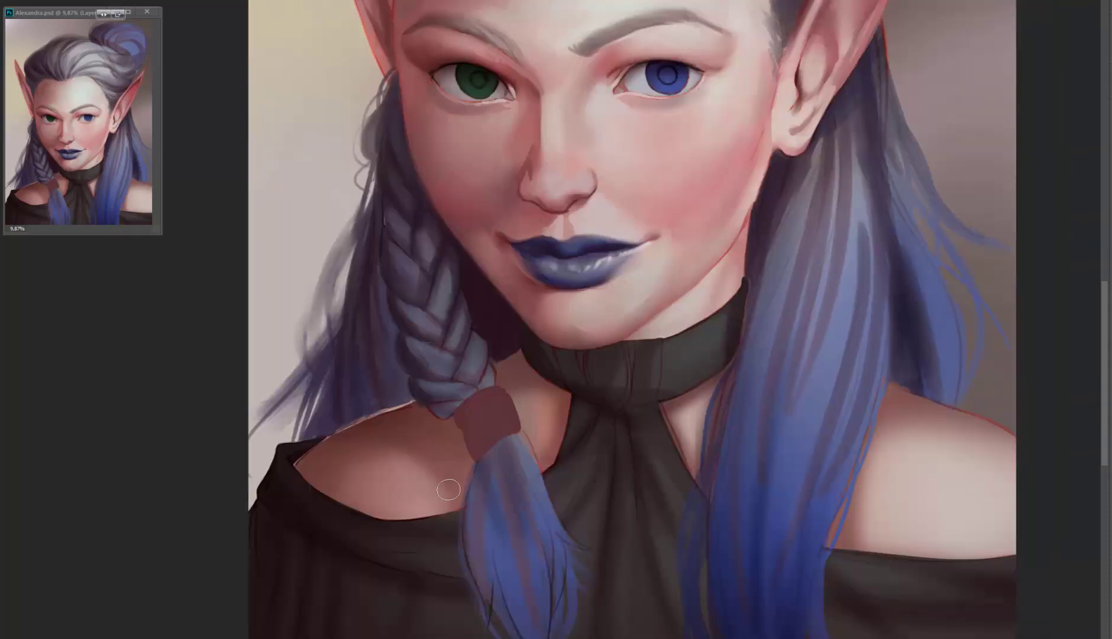
pyautogui.moveTo(436, 603); pyautogui.dragTo(454, 484)
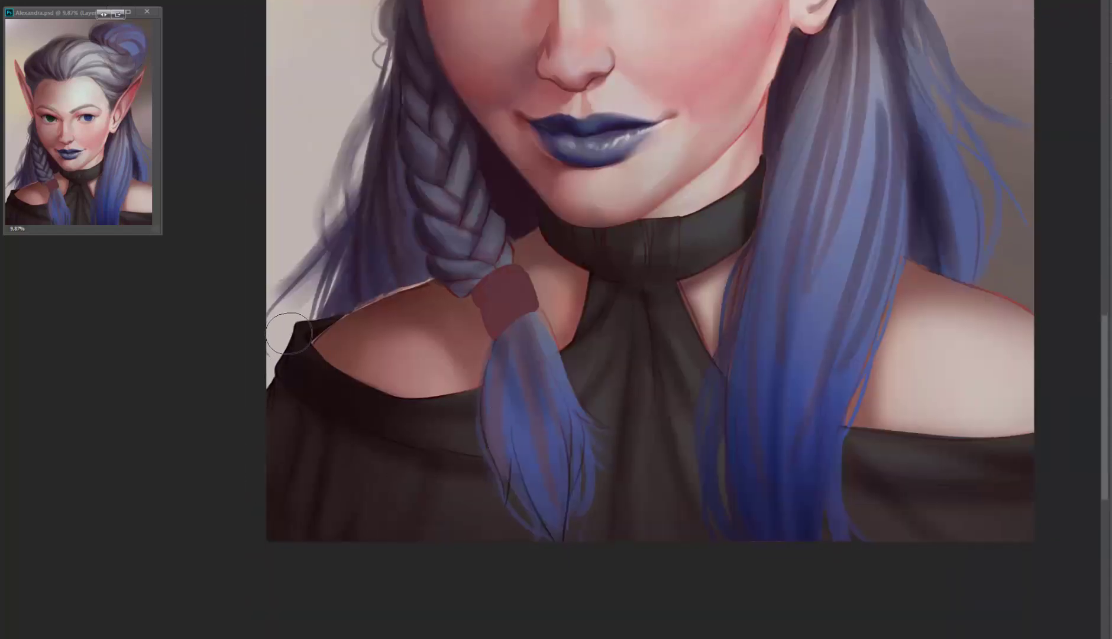
pyautogui.press(']')
pyautogui.press(']')
pyautogui.press(']')
pyautogui.moveTo(346, 439); pyautogui.dragTo(358, 481)
# - Blend the skin of the bare shoulder on the blue-eye side, covering the red outline along its upper edge
pyautogui.moveTo(1029, 509); pyautogui.dragTo(981, 467)
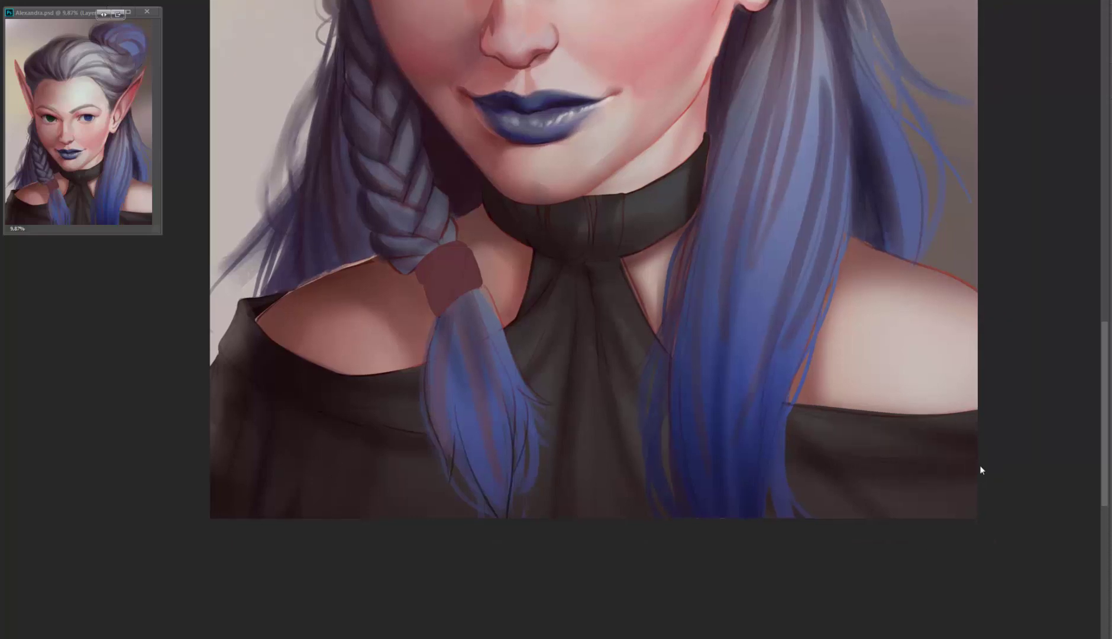
pyautogui.press('[')
pyautogui.press('[')
pyautogui.moveTo(876, 300)
pyautogui.mouseDown()
pyautogui.moveTo(838, 342)
pyautogui.moveTo(932, 340)
pyautogui.mouseUp()
pyautogui.moveTo(857, 355); pyautogui.dragTo(935, 389)
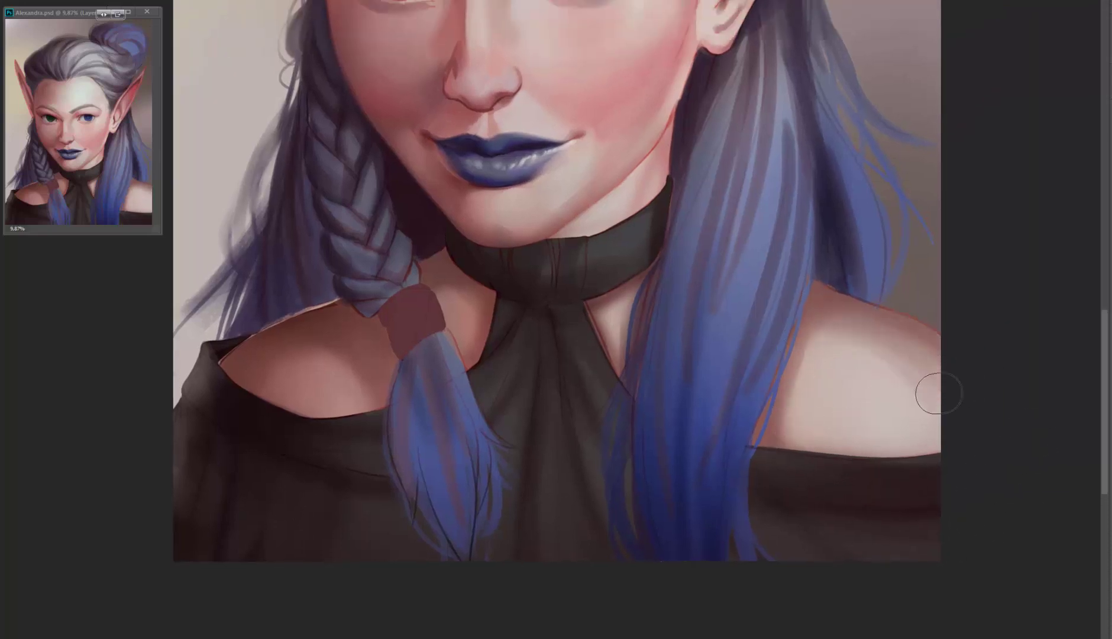
# - Blend the striped strands of the long blue hair below the ear on the blue-eye side into smoother locks
pyautogui.moveTo(769, 236)
pyautogui.mouseDown()
pyautogui.moveTo(782, 20)
pyautogui.moveTo(667, 293)
pyautogui.moveTo(717, 355)
pyautogui.moveTo(861, 214)
pyautogui.mouseUp()
pyautogui.moveTo(760, 20)
pyautogui.mouseDown()
pyautogui.moveTo(776, 197)
pyautogui.moveTo(792, 177)
pyautogui.moveTo(814, 271)
pyautogui.mouseUp()
pyautogui.moveTo(529, 136)
pyautogui.mouseDown()
pyautogui.moveTo(456, 156)
pyautogui.moveTo(402, 136)
pyautogui.moveTo(531, 104)
pyautogui.mouseUp()
pyautogui.moveTo(755, 195)
pyautogui.mouseDown()
pyautogui.moveTo(727, 178)
pyautogui.moveTo(712, 266)
pyautogui.mouseUp()
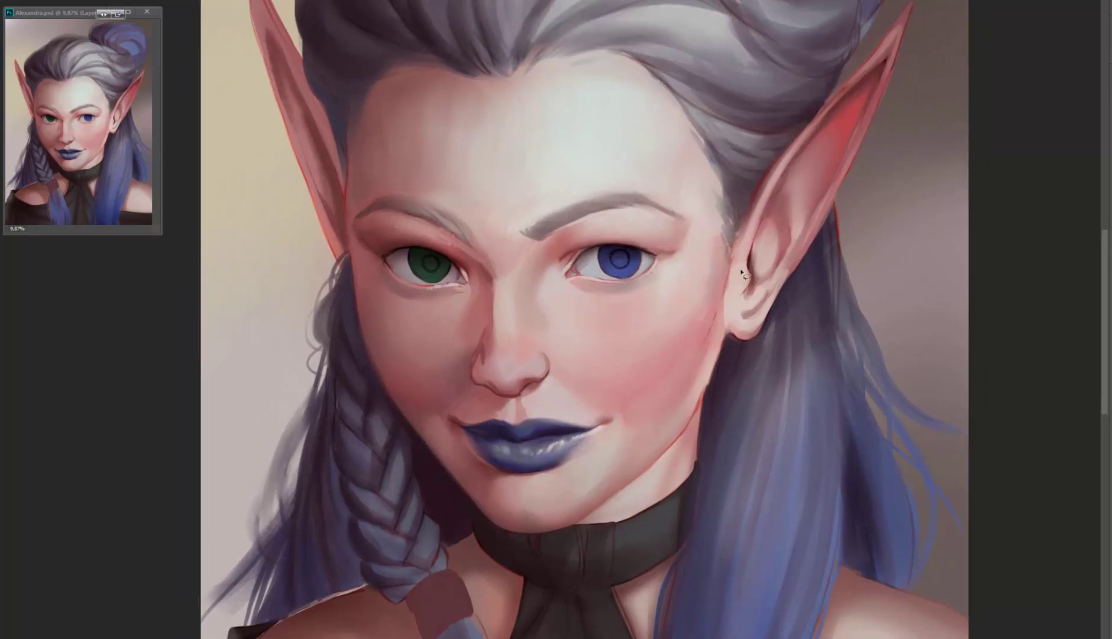
# - Refine the inner folds and rim of the pointed ear beside the blue eye with a smaller brush
pyautogui.moveTo(743, 258)
pyautogui.mouseDown()
pyautogui.moveTo(852, 102)
pyautogui.moveTo(748, 248)
pyautogui.moveTo(804, 130)
pyautogui.moveTo(779, 174)
pyautogui.mouseUp()
pyautogui.press('b')
pyautogui.press('[')
pyautogui.press('[')
pyautogui.press('[')
pyautogui.moveTo(869, 82)
pyautogui.mouseDown()
pyautogui.moveTo(798, 107)
pyautogui.moveTo(746, 236)
pyautogui.moveTo(770, 205)
pyautogui.mouseUp()
pyautogui.hotkey('ctrl', 'd')
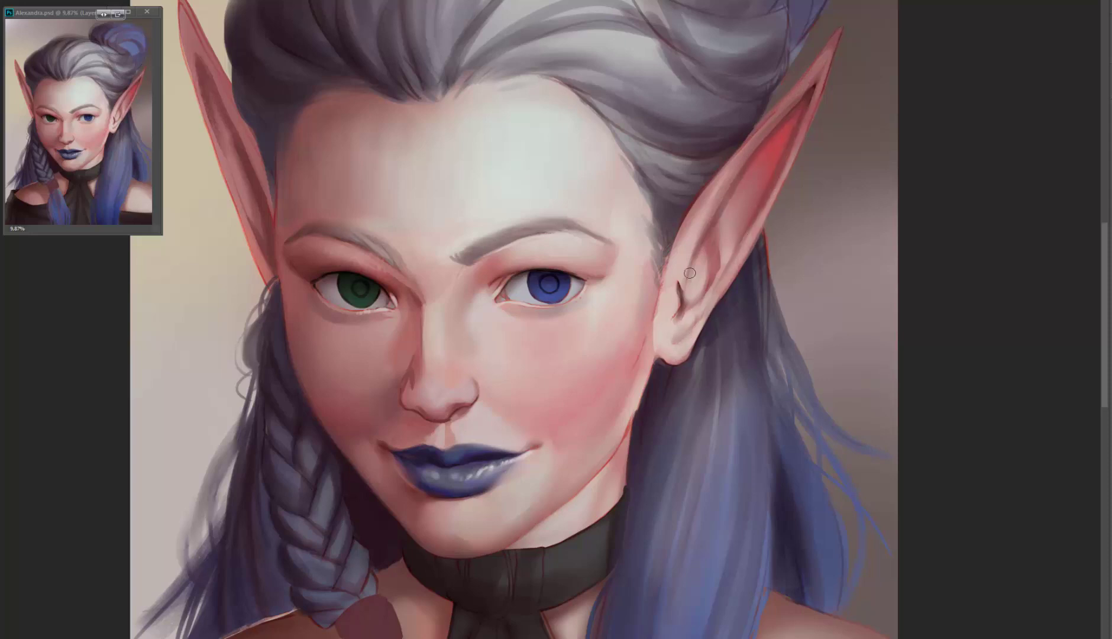
pyautogui.moveTo(690, 273)
pyautogui.mouseDown()
pyautogui.moveTo(716, 244)
pyautogui.moveTo(691, 294)
pyautogui.moveTo(731, 220)
pyautogui.moveTo(728, 261)
pyautogui.mouseUp()
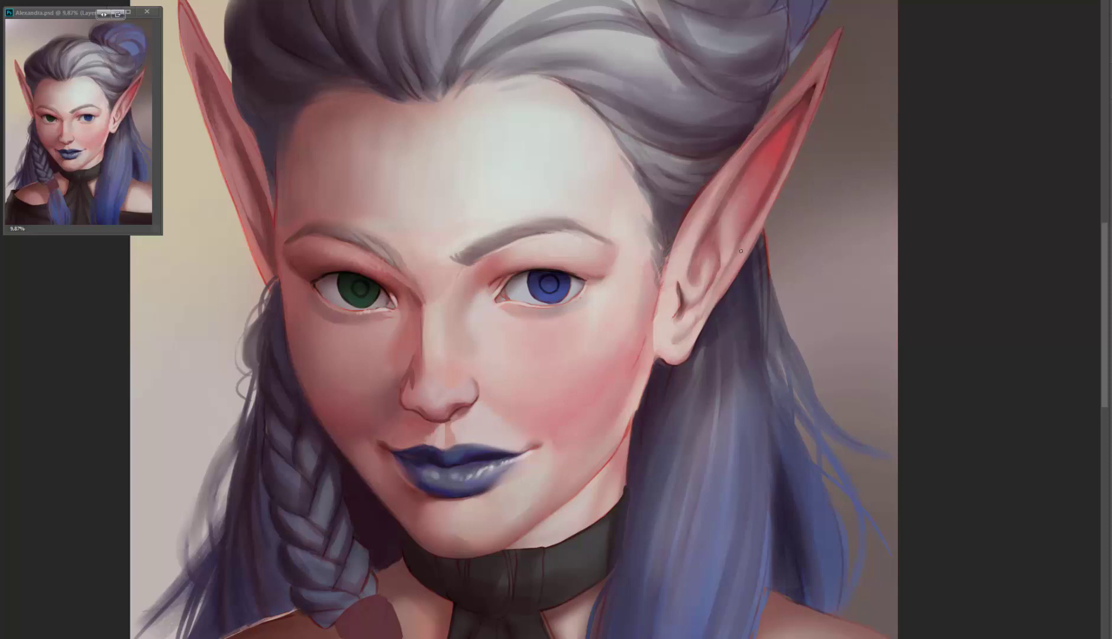
pyautogui.moveTo(758, 210); pyautogui.dragTo(691, 286)
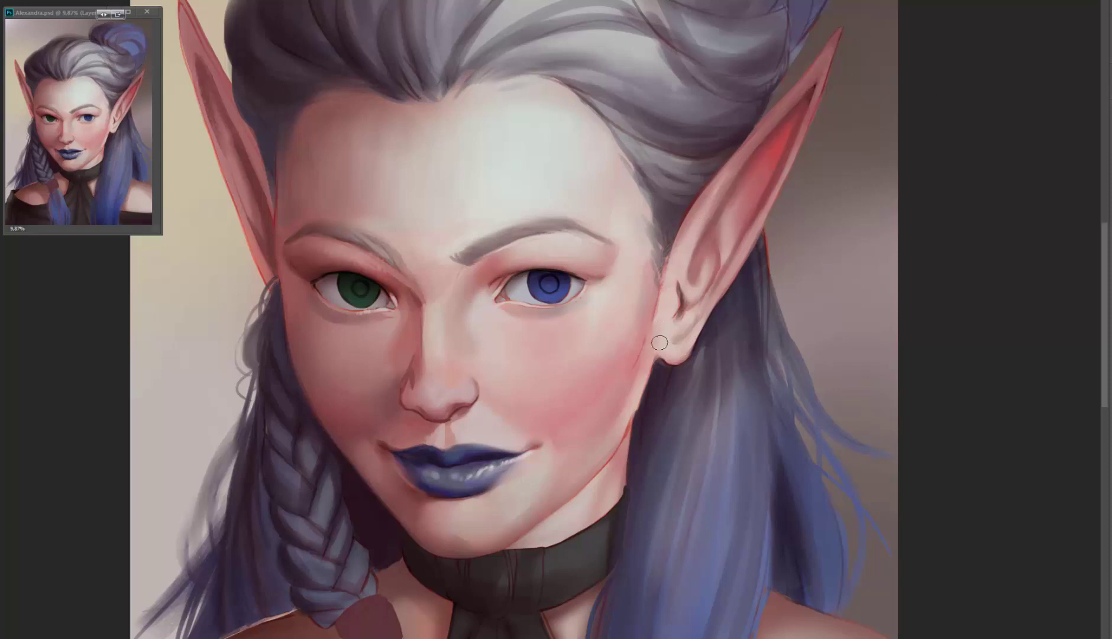
# - Blend the skin of the chin and lower jaw below the blue lips with a larger brush
pyautogui.scroll(-2, 673, 286)
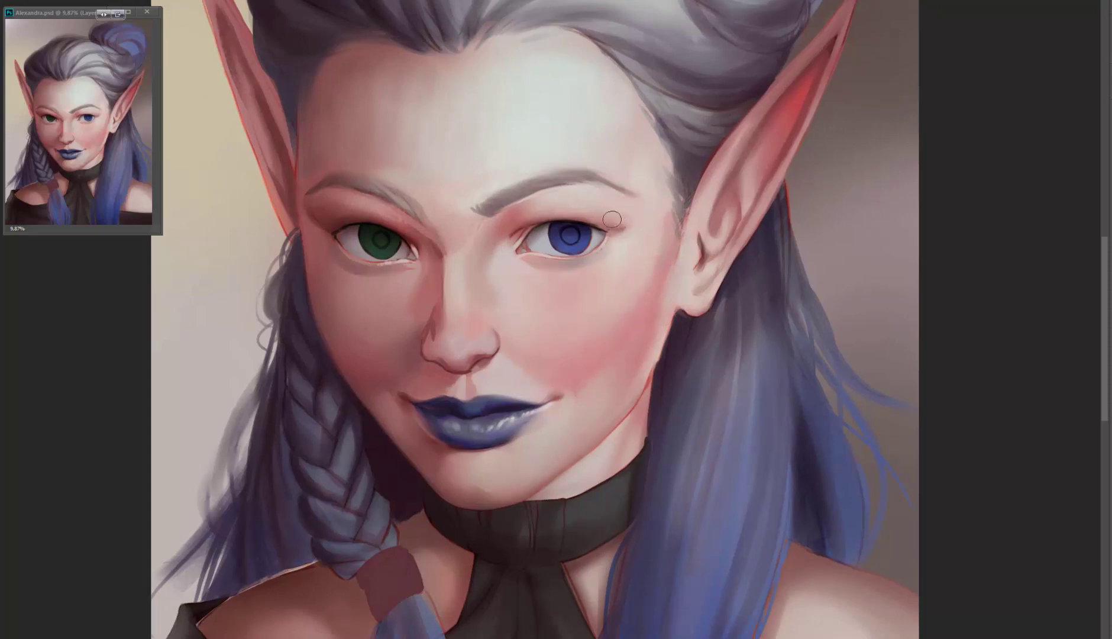
pyautogui.press(']')
pyautogui.press(']')
pyautogui.press(']')
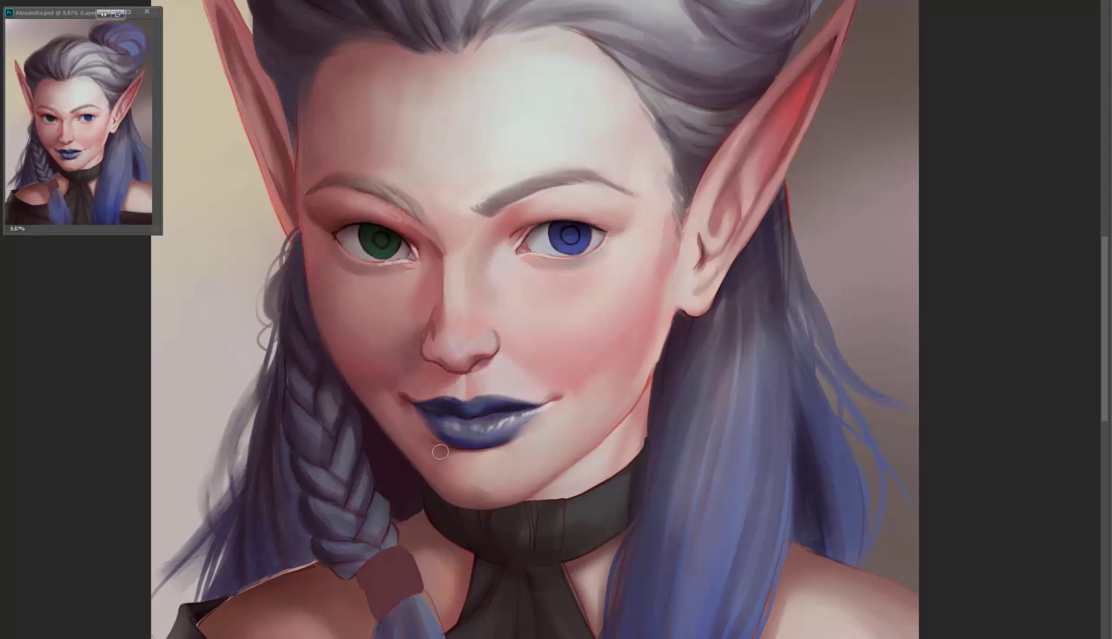
pyautogui.moveTo(456, 485); pyautogui.dragTo(445, 478)
pyautogui.moveTo(400, 268); pyautogui.dragTo(401, 245)
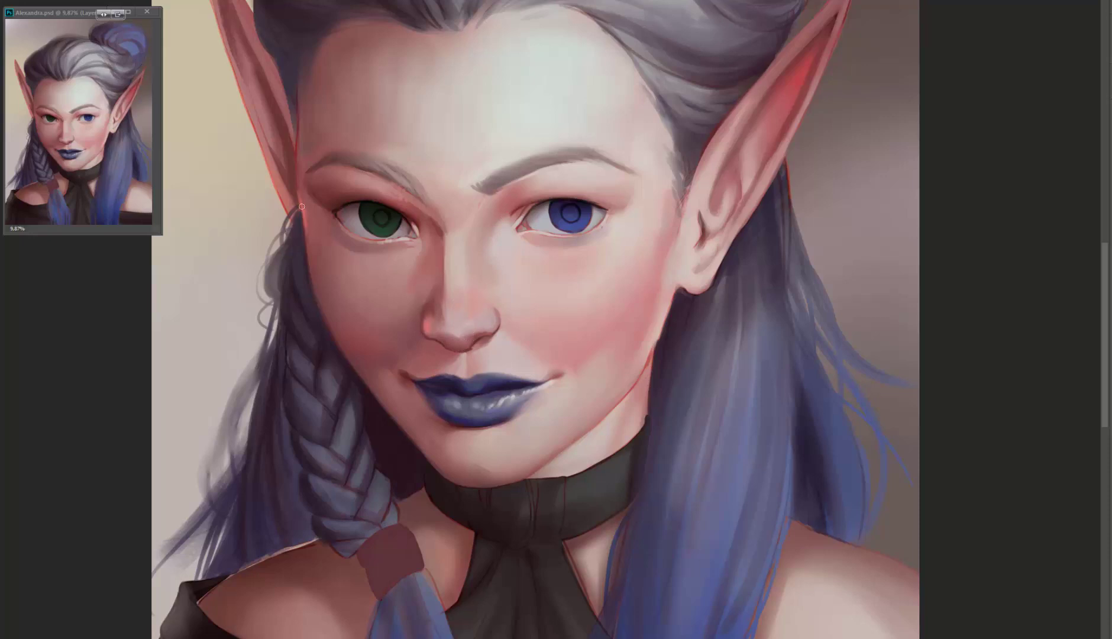
# - Paint a warm red rim light along the face contour and ear edge on the green-eye side
pyautogui.moveTo(311, 282); pyautogui.dragTo(306, 249)
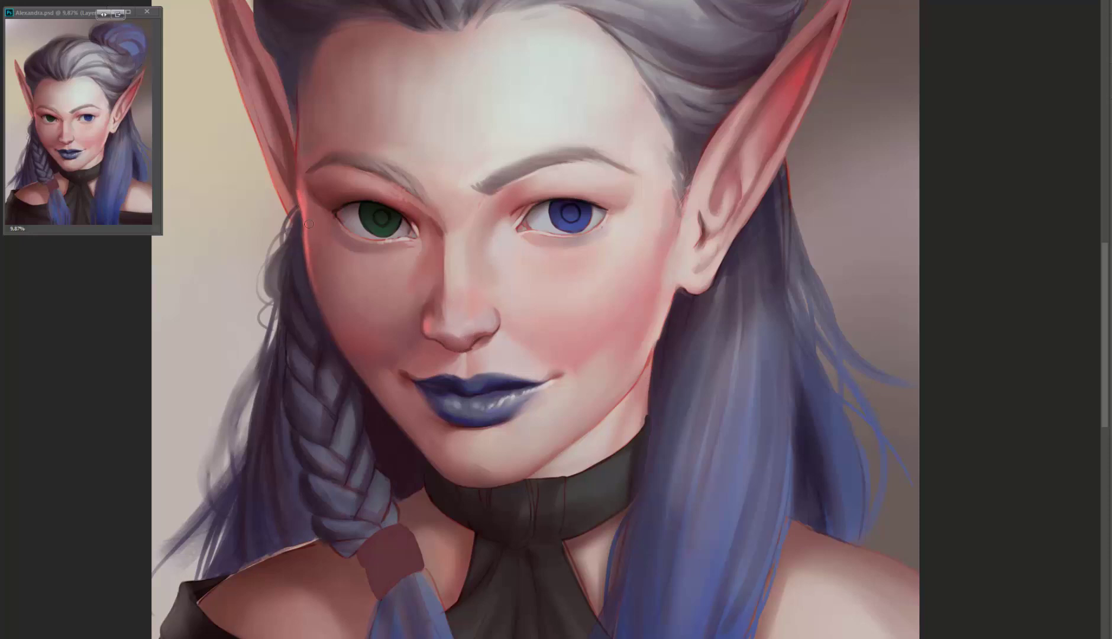
pyautogui.moveTo(296, 135)
pyautogui.mouseDown()
pyautogui.moveTo(290, 86)
pyautogui.moveTo(297, 169)
pyautogui.mouseUp()
pyautogui.moveTo(277, 79); pyautogui.dragTo(291, 182)
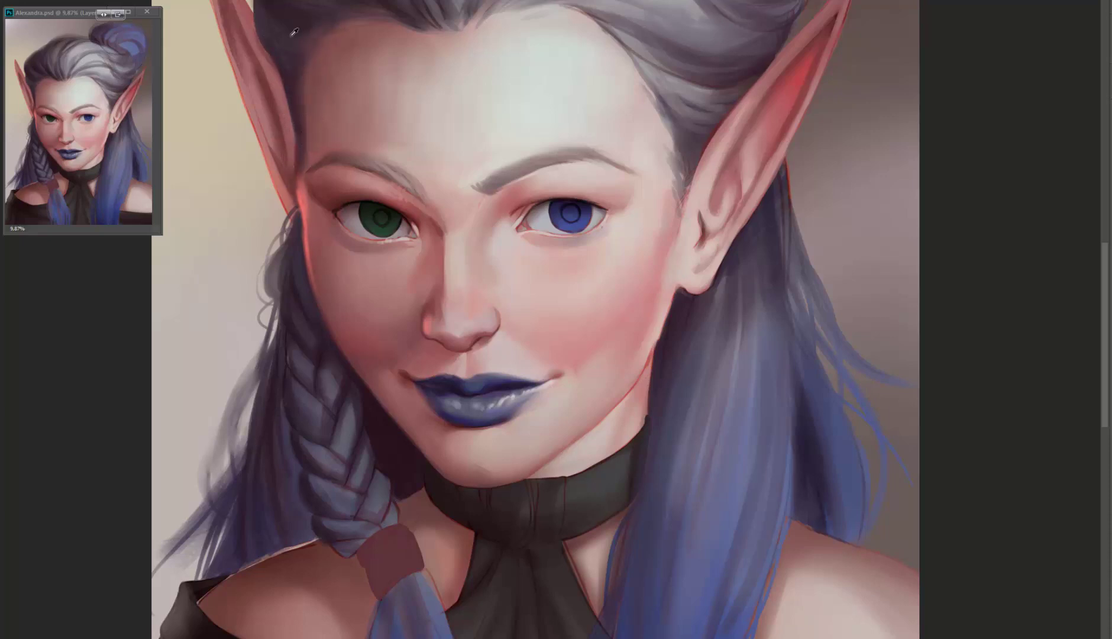
# - Sample a skin tone from the nose and smooth the shading along the nose bridge and nostril
pyautogui.scroll(1, 606, 109)
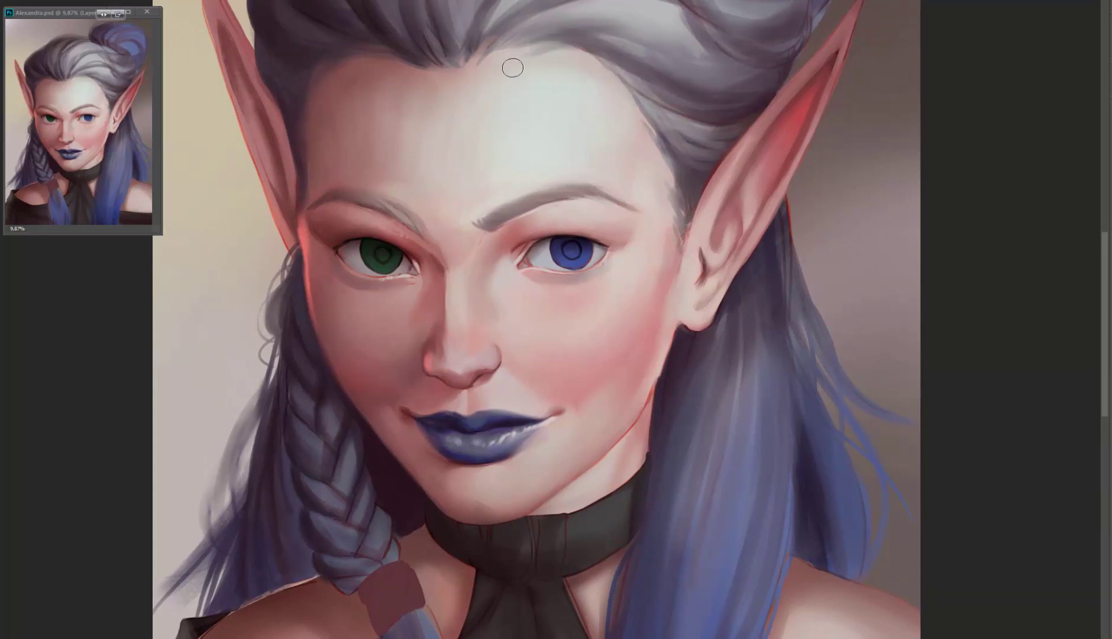
pyautogui.moveTo(619, 137); pyautogui.dragTo(630, 151)
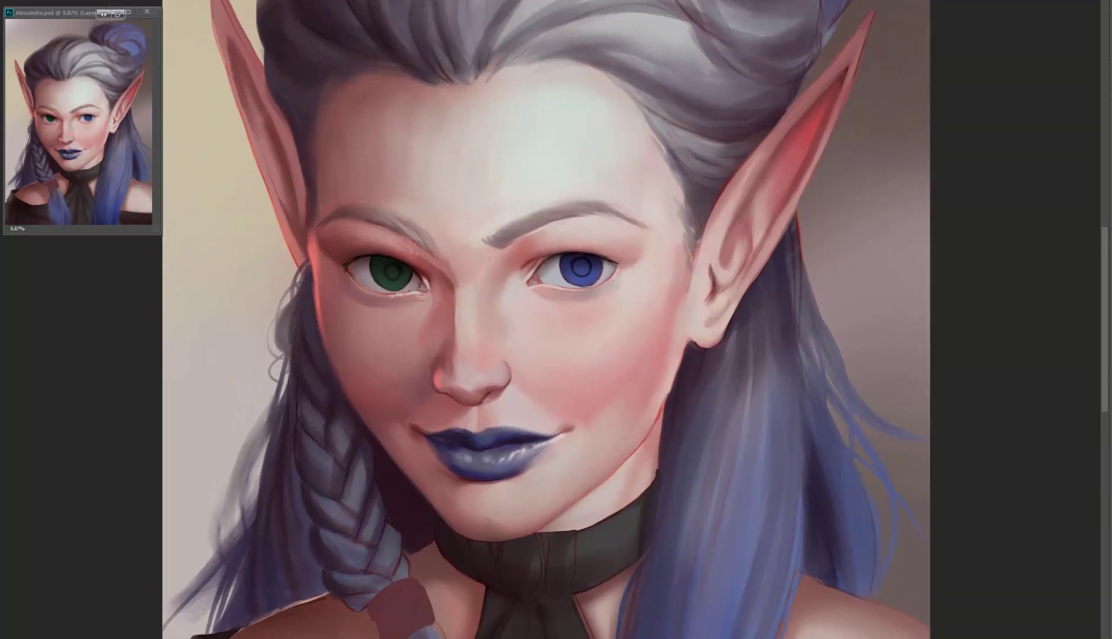
pyautogui.scroll(1, 643, 335)
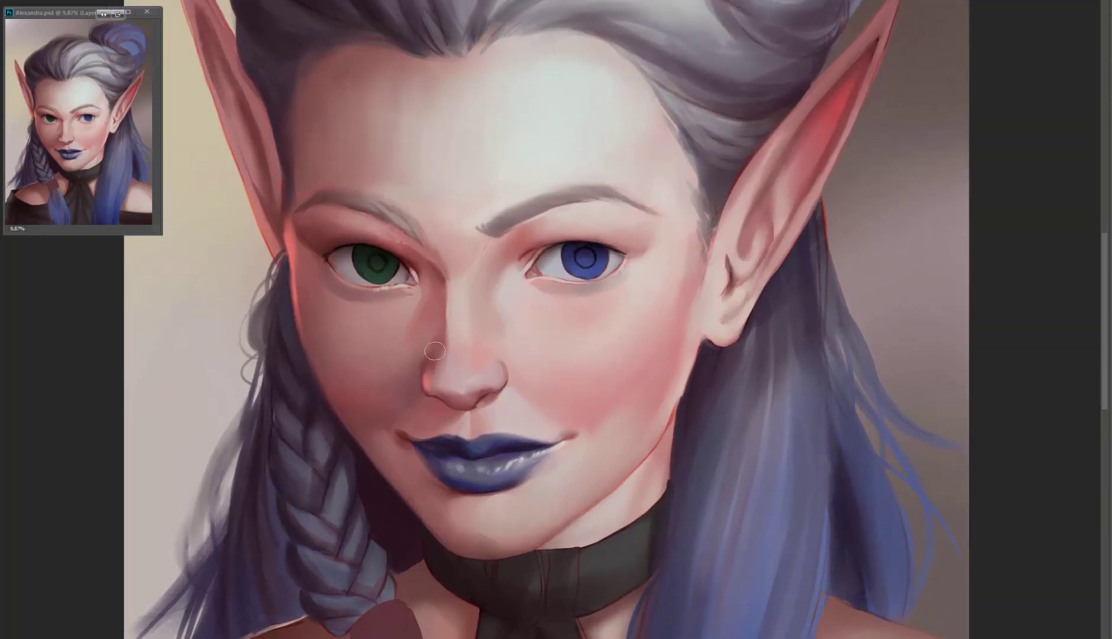
pyautogui.keyDown('alt'); pyautogui.click(456, 377); pyautogui.keyUp('alt')
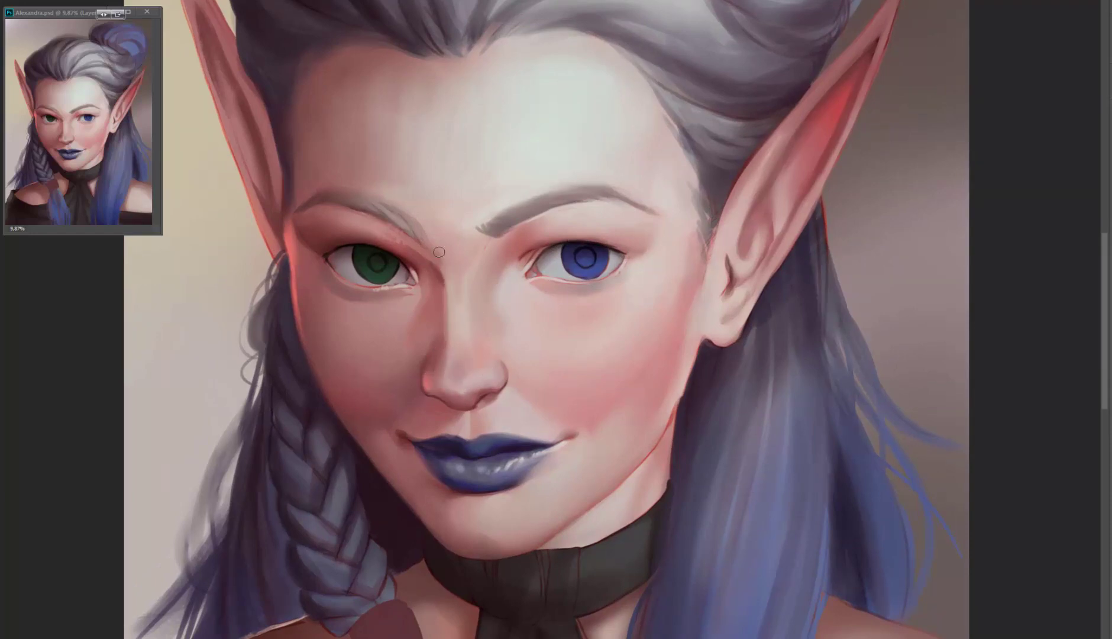
pyautogui.moveTo(573, 314); pyautogui.dragTo(586, 303)
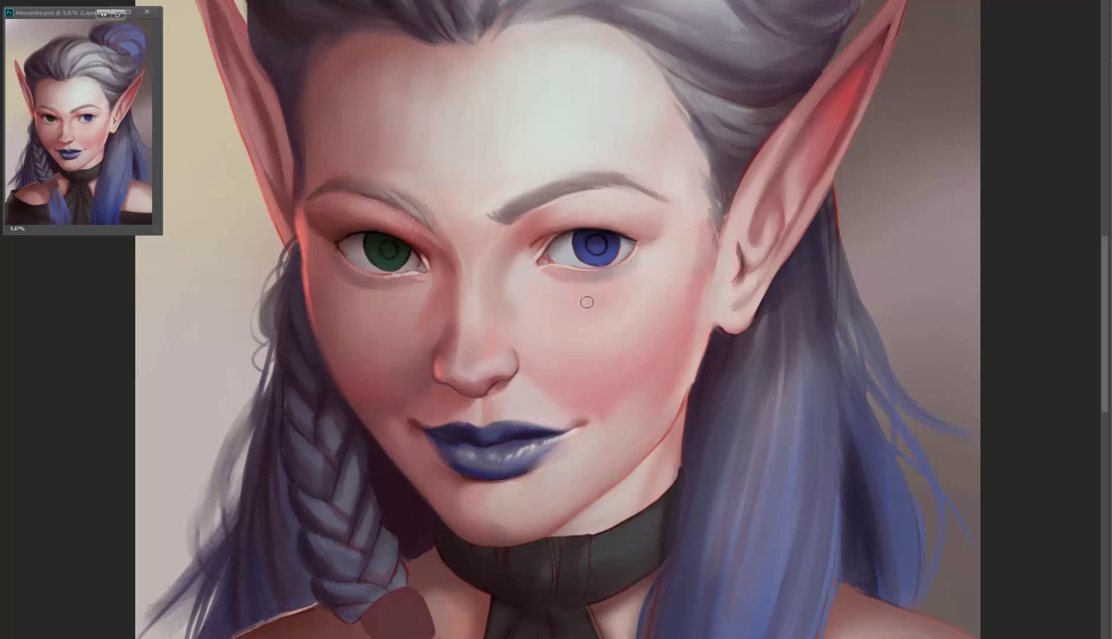
# - Use Liquify with a large brush to push the ear, hair and face contour inward on the green-eye side
pyautogui.click(147, 27)
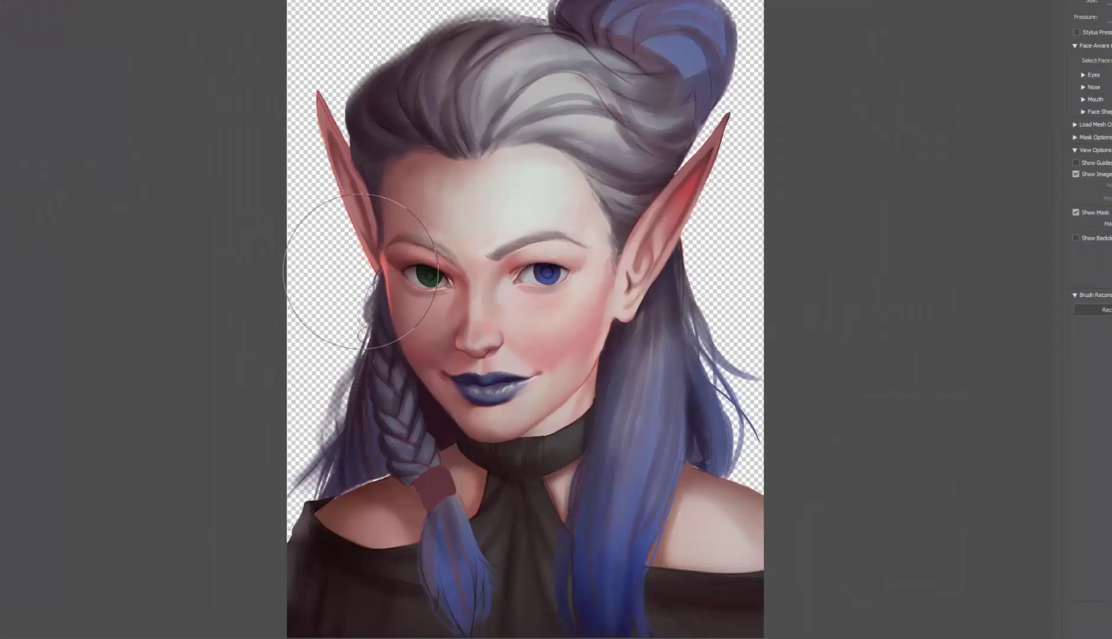
pyautogui.moveTo(381, 349)
pyautogui.mouseDown()
pyautogui.moveTo(335, 50)
pyautogui.moveTo(372, 24)
pyautogui.moveTo(541, 26)
pyautogui.mouseUp()
pyautogui.click(652, 266)
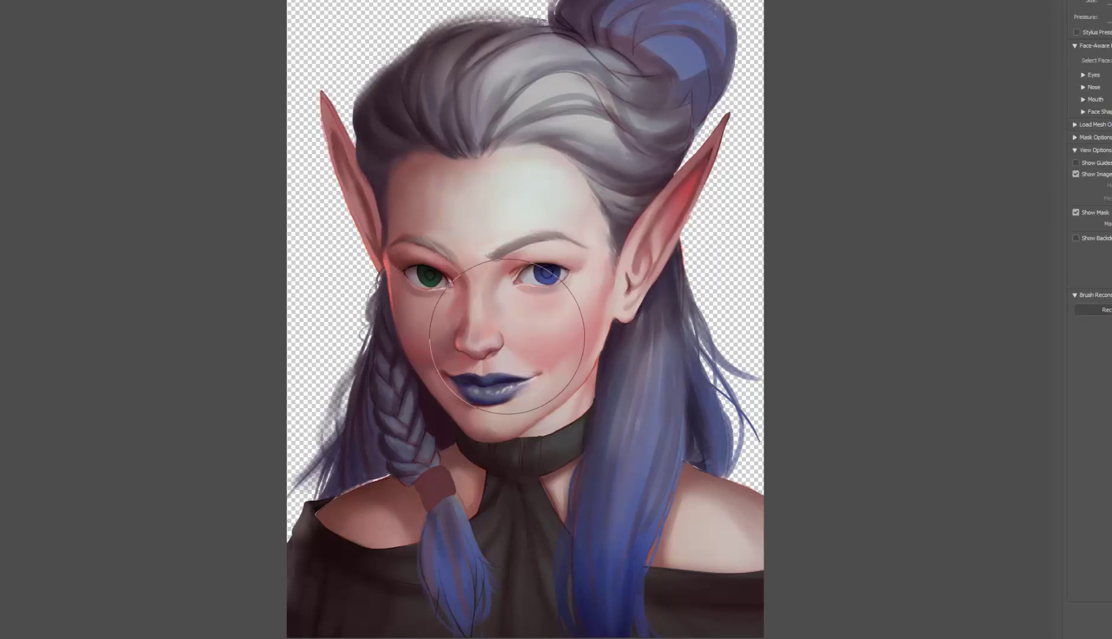
pyautogui.press('Return')
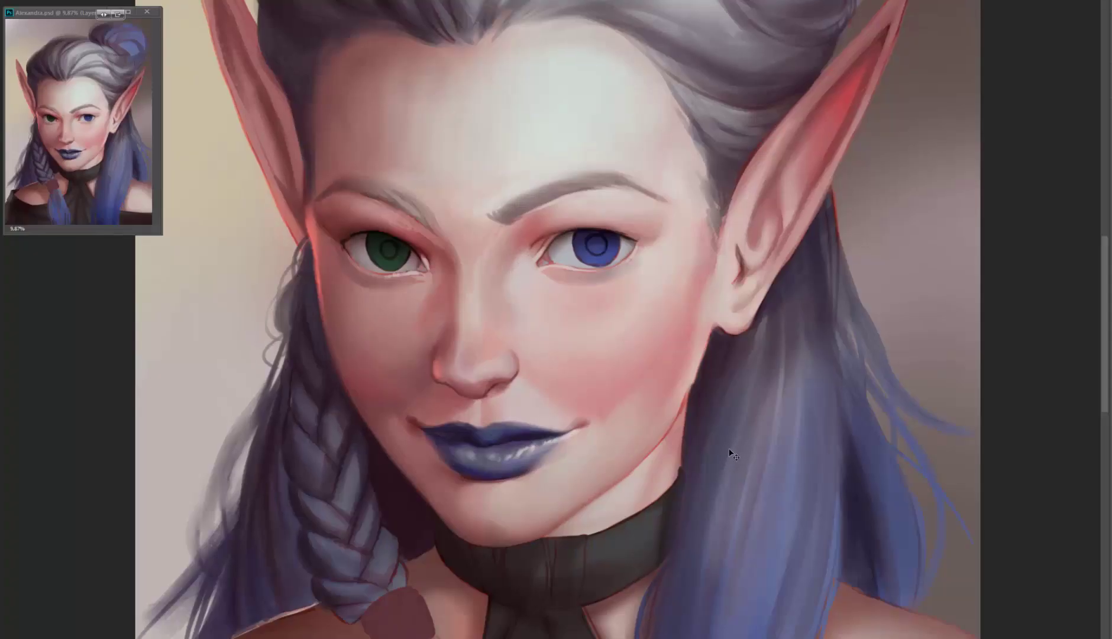
pyautogui.press('h')
pyautogui.press('h')
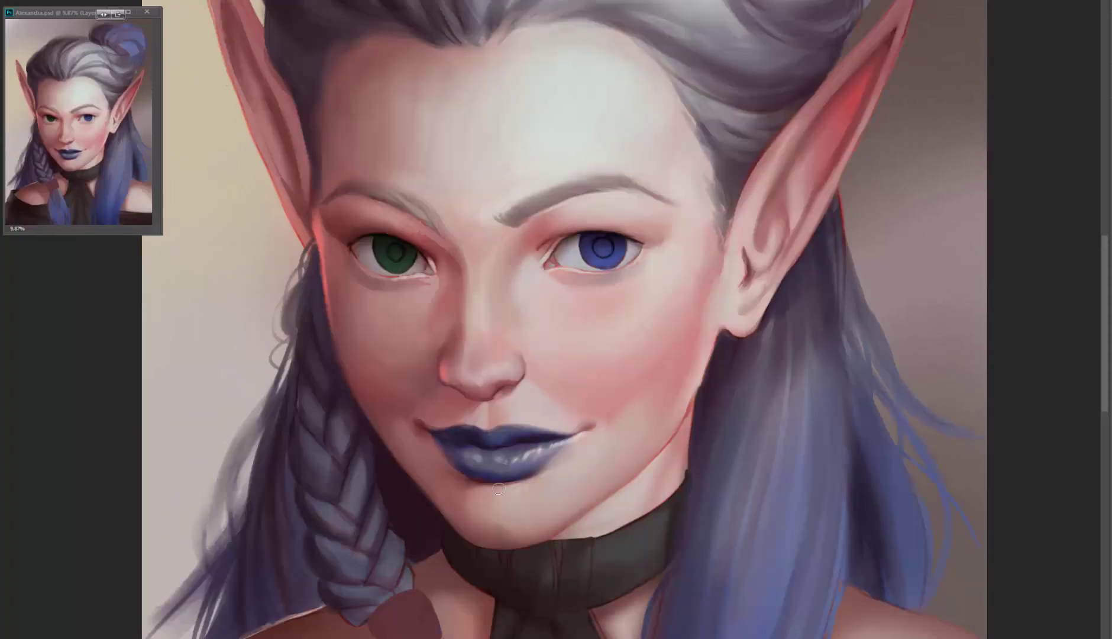
# - Shade the segments of the braid with darker blue-grey strokes, covering the reddish outlines between them
pyautogui.moveTo(458, 504)
pyautogui.mouseDown()
pyautogui.moveTo(421, 392)
pyautogui.moveTo(348, 385)
pyautogui.mouseUp()
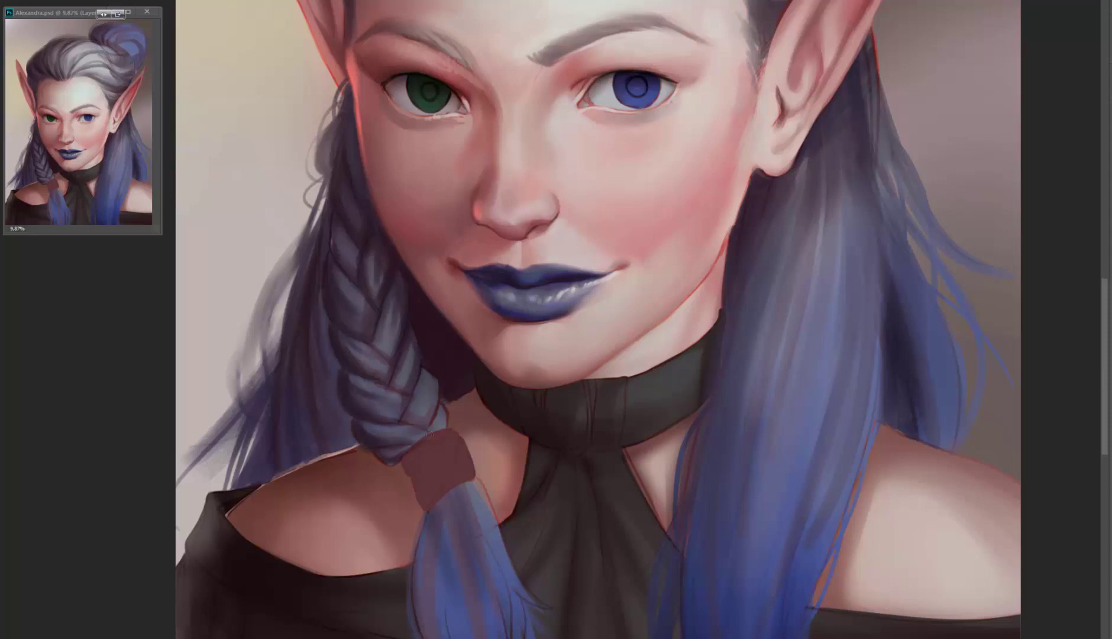
pyautogui.moveTo(413, 384)
pyautogui.mouseDown()
pyautogui.moveTo(414, 431)
pyautogui.moveTo(440, 427)
pyautogui.mouseUp()
pyautogui.moveTo(364, 385); pyautogui.dragTo(438, 440)
pyautogui.moveTo(396, 349)
pyautogui.mouseDown()
pyautogui.moveTo(374, 399)
pyautogui.moveTo(416, 437)
pyautogui.mouseUp()
pyautogui.moveTo(354, 286); pyautogui.dragTo(360, 334)
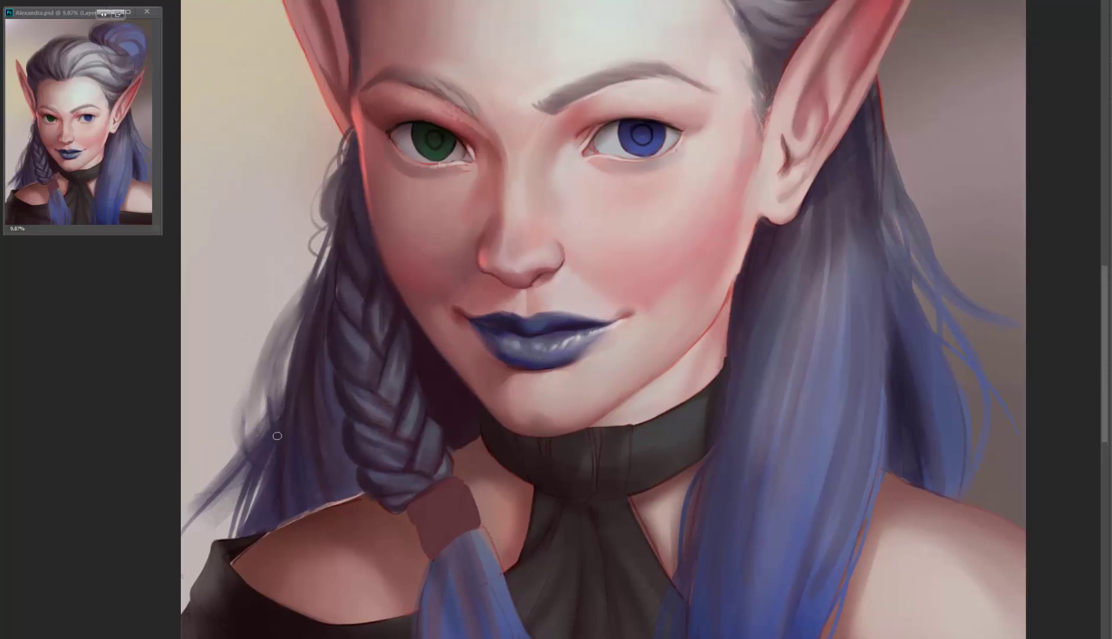
# - Paint thin loose strands along the outer edge of the hair beside the braid, below the green eye's side
pyautogui.moveTo(304, 287); pyautogui.dragTo(269, 396)
pyautogui.moveTo(296, 332); pyautogui.dragTo(230, 456)
pyautogui.moveTo(263, 420); pyautogui.dragTo(187, 493)
pyautogui.moveTo(314, 216); pyautogui.dragTo(295, 305)
pyautogui.moveTo(364, 145); pyautogui.dragTo(383, 234)
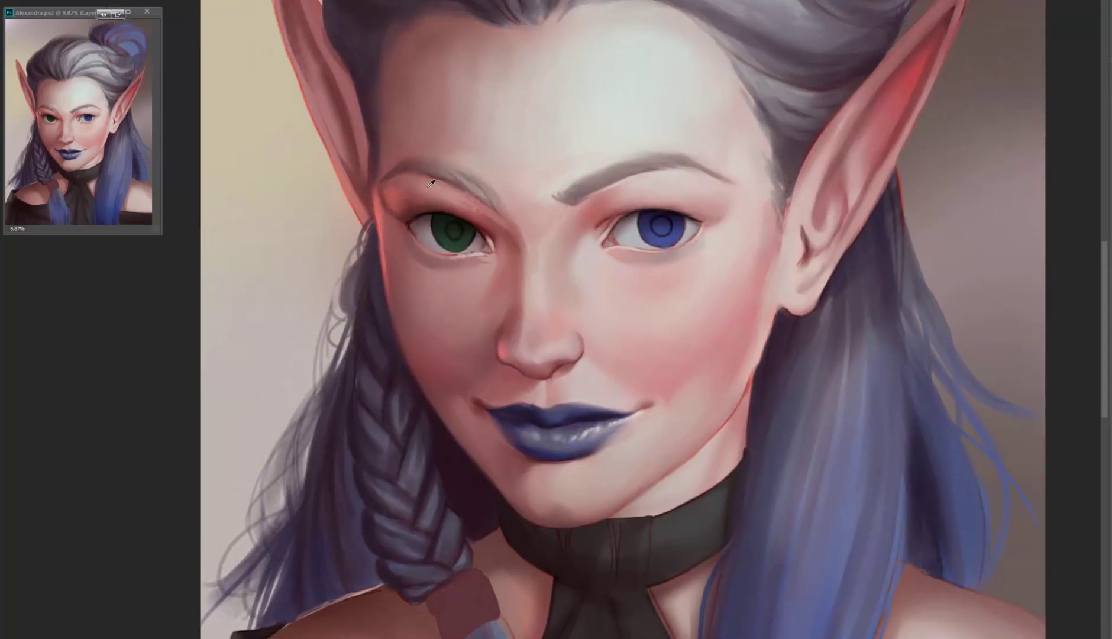
# - Add pale yellowish rim highlights along the outer edge of the braid's upper sections and blend them in
pyautogui.moveTo(476, 252); pyautogui.dragTo(467, 225)
pyautogui.moveTo(455, 285); pyautogui.dragTo(441, 256)
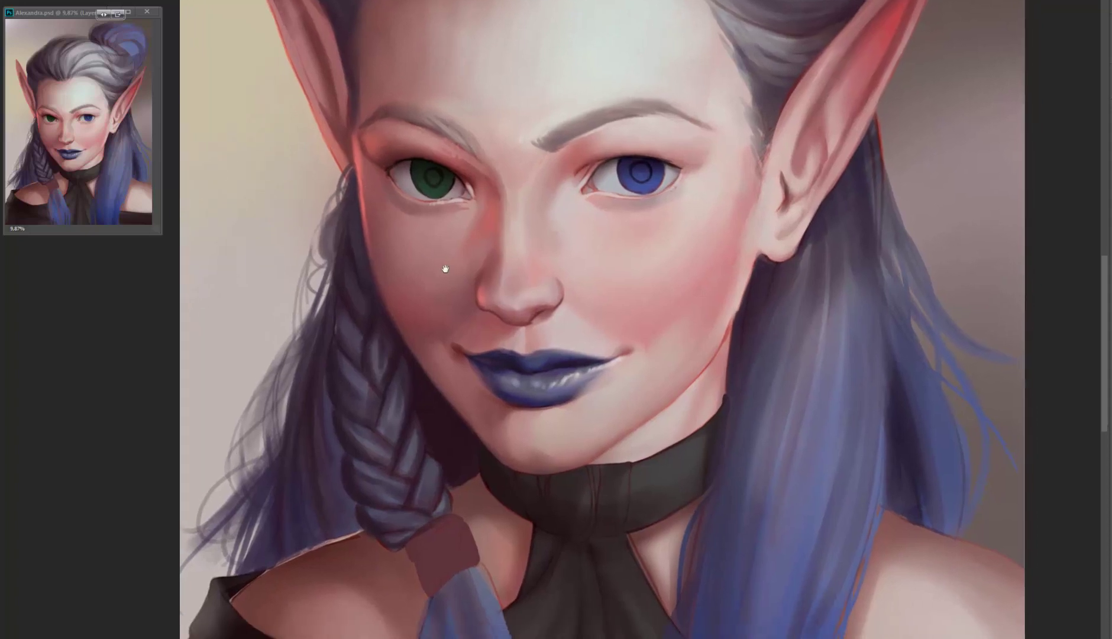
pyautogui.moveTo(363, 290); pyautogui.dragTo(394, 309)
pyautogui.moveTo(385, 223)
pyautogui.mouseDown()
pyautogui.moveTo(371, 302)
pyautogui.moveTo(376, 368)
pyautogui.mouseUp()
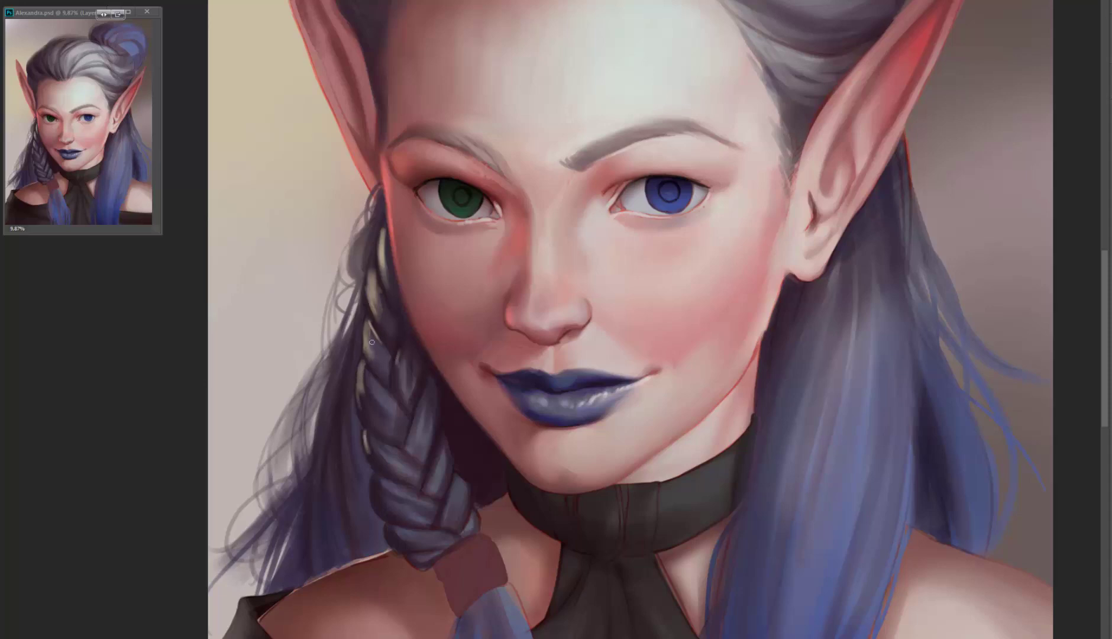
pyautogui.moveTo(391, 314)
pyautogui.mouseDown()
pyautogui.moveTo(378, 269)
pyautogui.moveTo(401, 330)
pyautogui.moveTo(369, 267)
pyautogui.moveTo(383, 233)
pyautogui.moveTo(398, 308)
pyautogui.mouseUp()
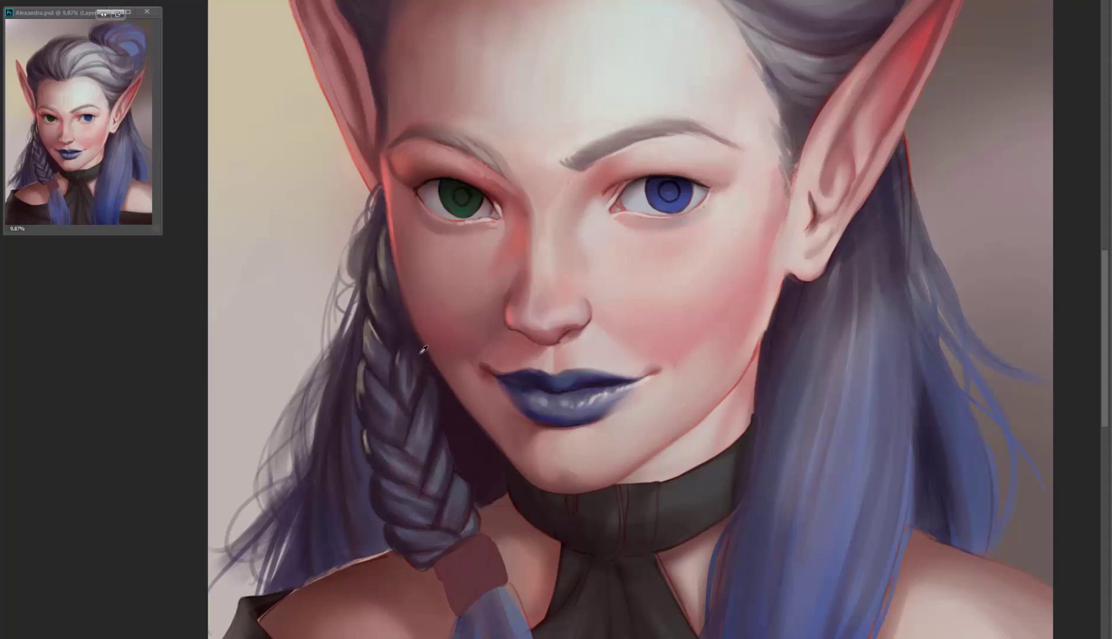
pyautogui.moveTo(424, 473); pyautogui.dragTo(404, 425)
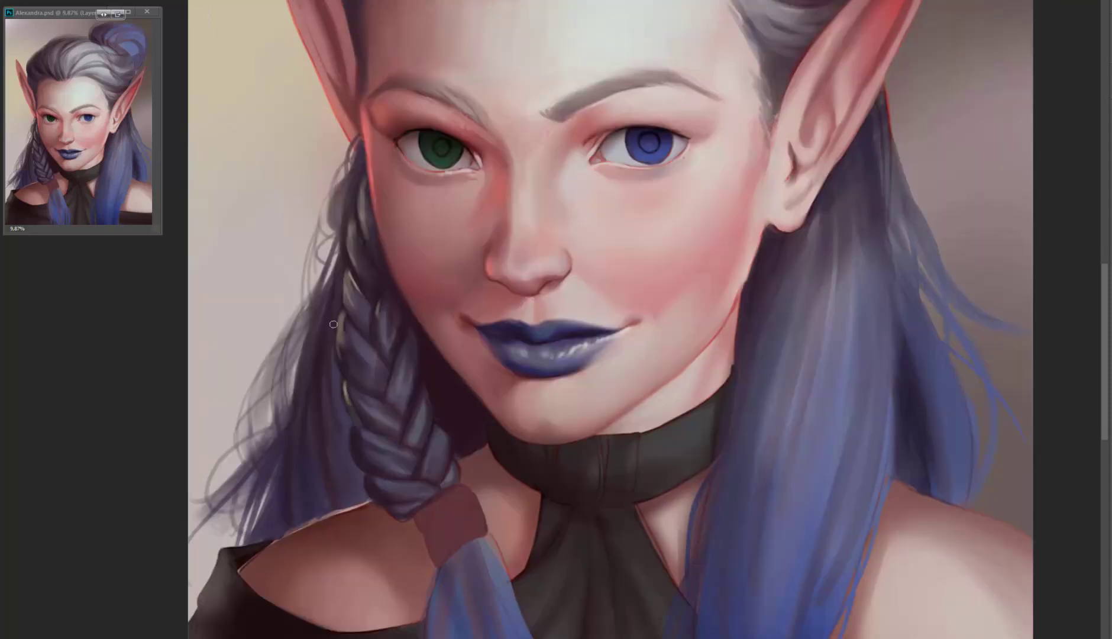
# - Select the hair area above the bare shoulder beside the braid, paint light strands inside it and clear the selection
pyautogui.moveTo(330, 355); pyautogui.dragTo(433, 350)
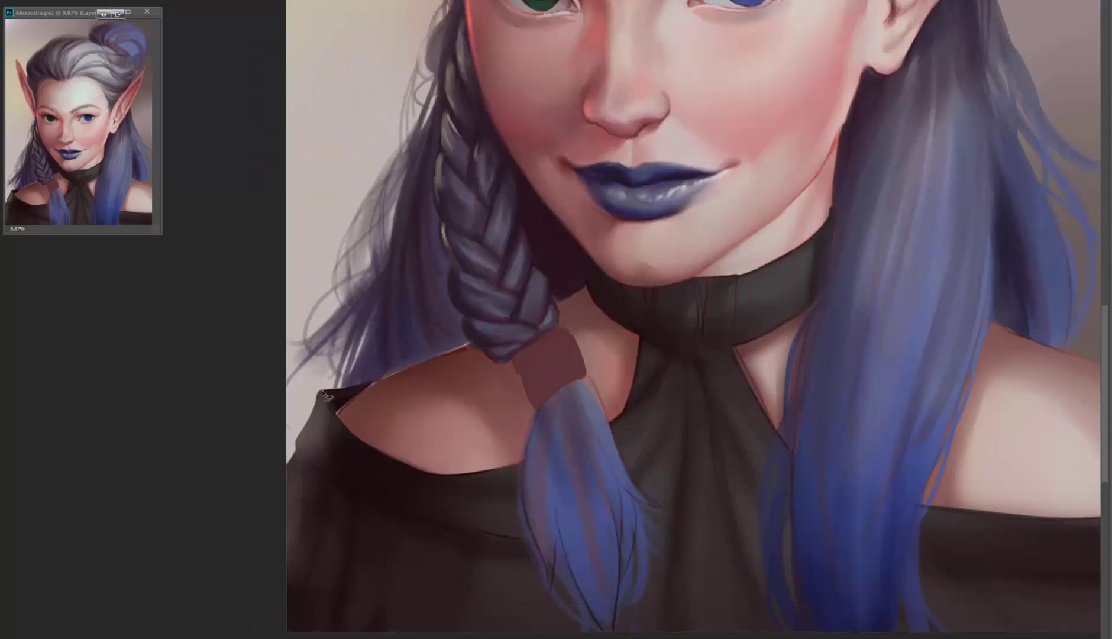
pyautogui.moveTo(325, 395)
pyautogui.mouseDown()
pyautogui.moveTo(467, 342)
pyautogui.moveTo(414, 258)
pyautogui.moveTo(327, 390)
pyautogui.mouseUp()
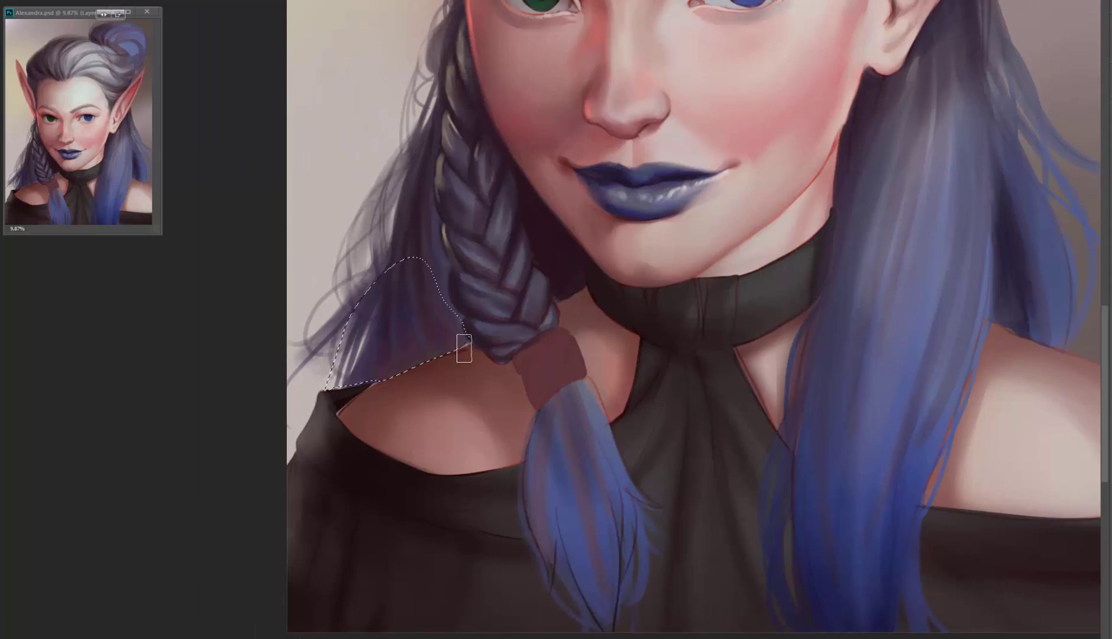
pyautogui.hotkey('ctrl', 'd')
# - Soften the outer hair on both sides of the portrait into the background with a large soft brush
pyautogui.moveTo(442, 280); pyautogui.dragTo(432, 370)
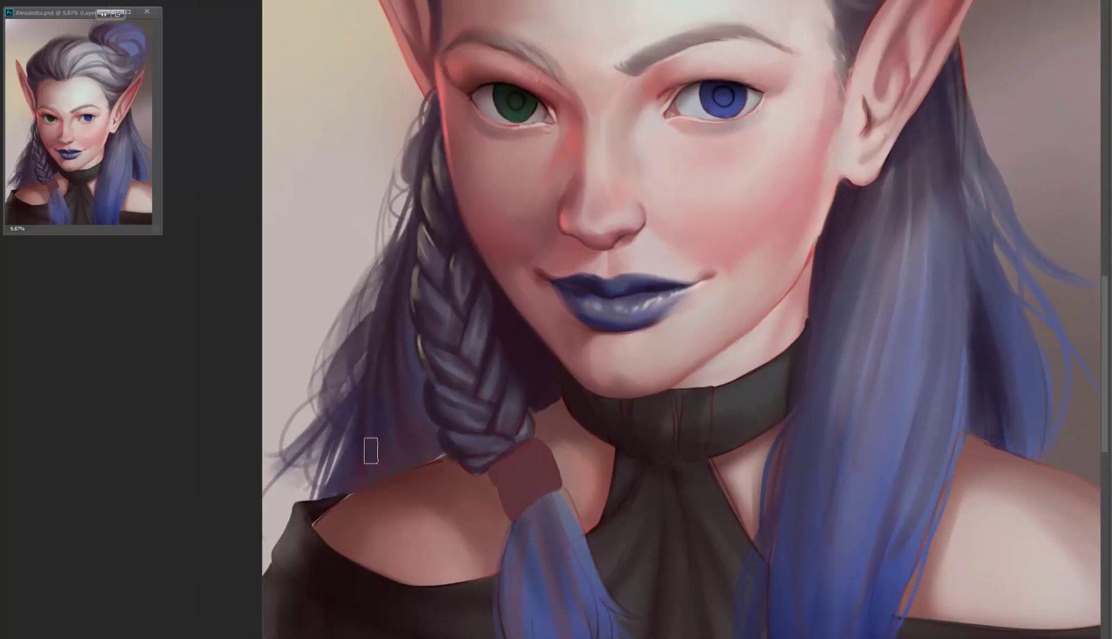
pyautogui.moveTo(371, 451); pyautogui.dragTo(367, 343)
pyautogui.moveTo(311, 80); pyautogui.dragTo(240, 186)
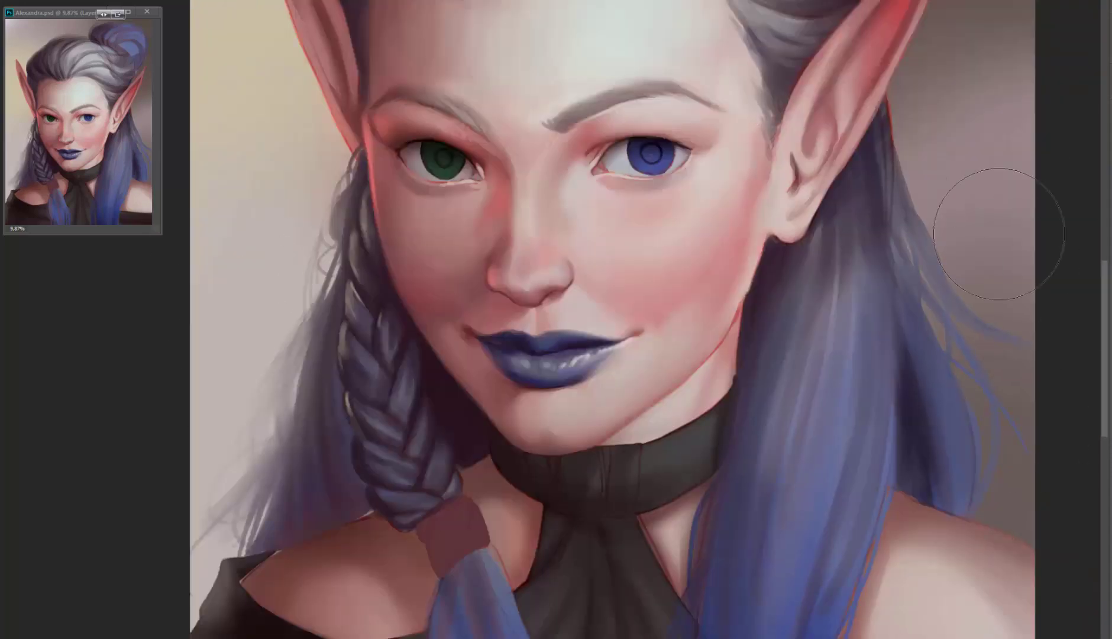
pyautogui.moveTo(320, 159)
pyautogui.mouseDown()
pyautogui.moveTo(367, 260)
pyautogui.moveTo(374, 312)
pyautogui.moveTo(377, 285)
pyautogui.mouseUp()
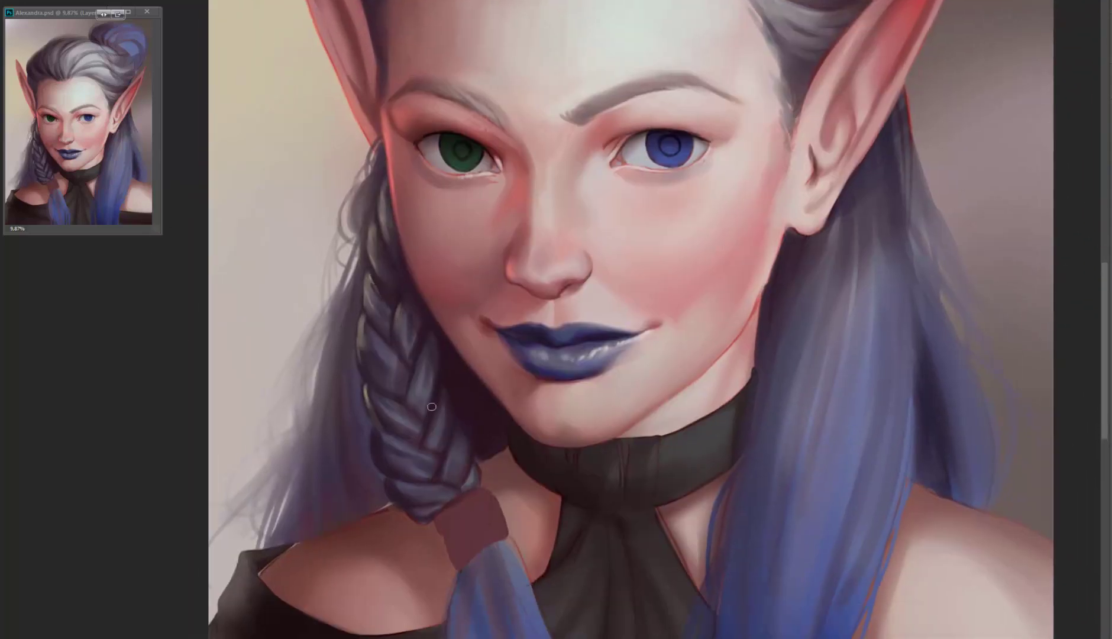
# - Refine the light and shadow on the inner woven sections of the braid with a small brush
pyautogui.moveTo(447, 382); pyautogui.dragTo(457, 421)
pyautogui.moveTo(420, 530); pyautogui.dragTo(364, 442)
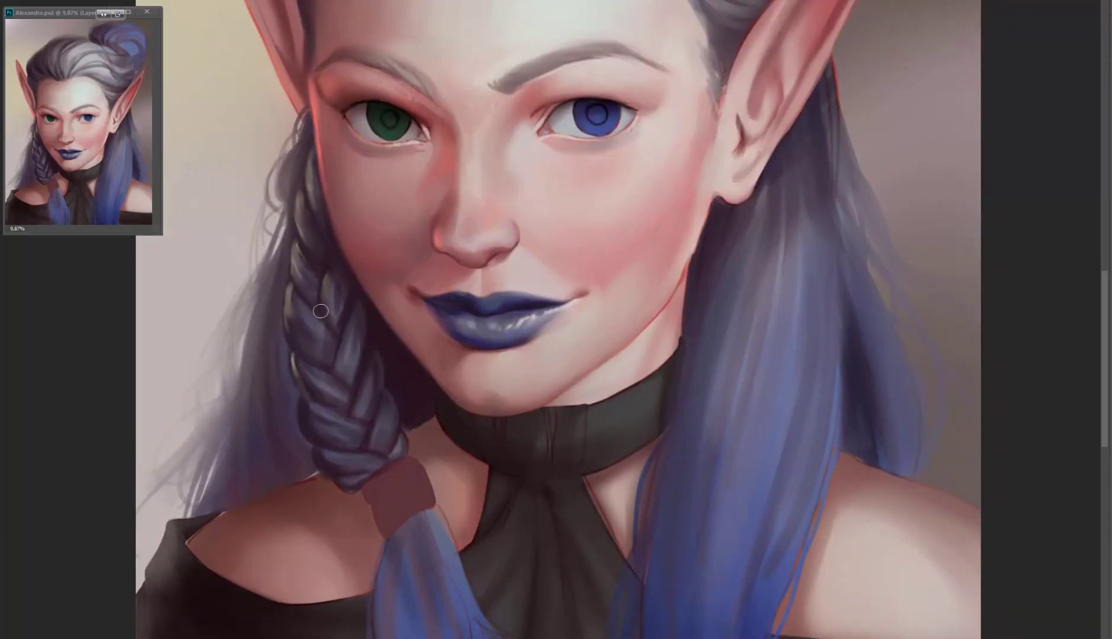
pyautogui.moveTo(316, 321); pyautogui.dragTo(477, 208)
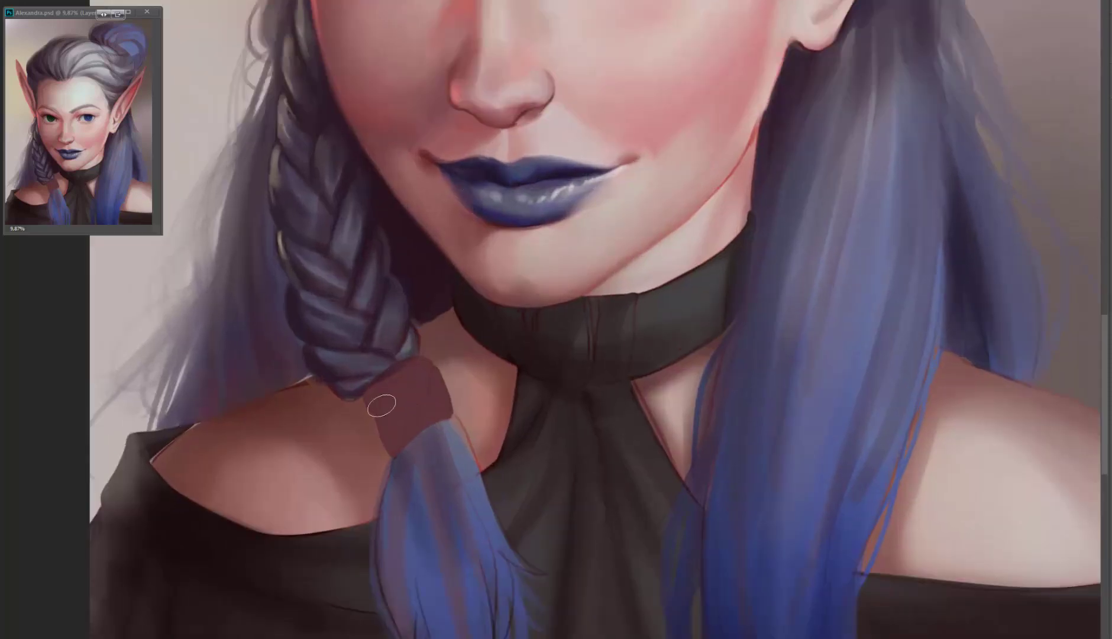
# - Select the hair tie at the end of the braid, paint dark and light patches on it and deselect
pyautogui.moveTo(382, 406); pyautogui.dragTo(430, 270)
pyautogui.moveTo(325, 494); pyautogui.dragTo(310, 448)
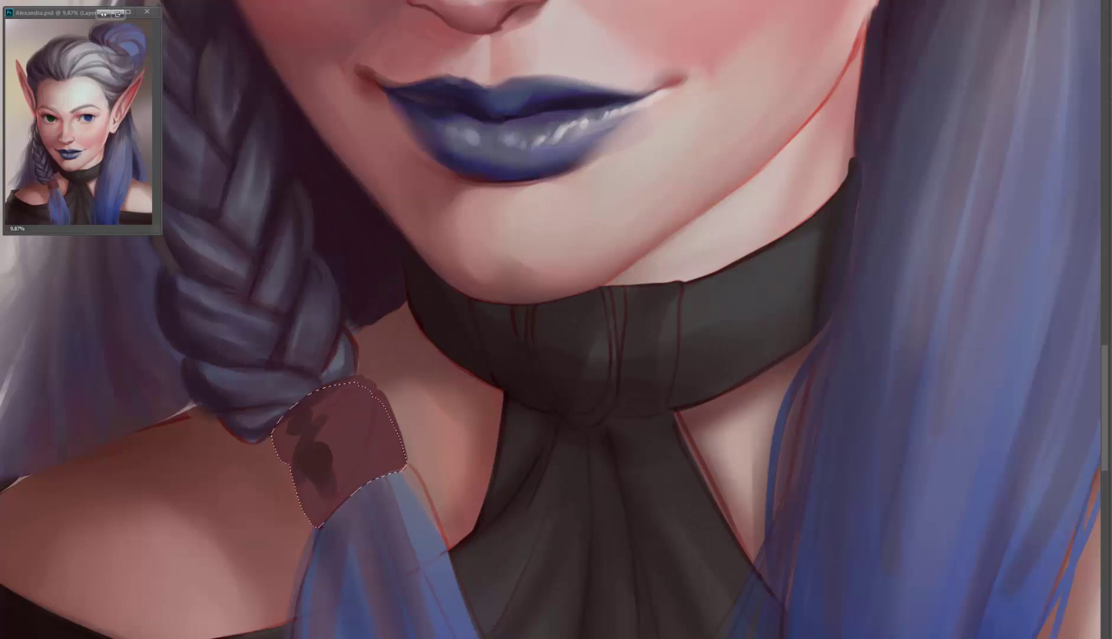
pyautogui.moveTo(332, 438)
pyautogui.mouseDown()
pyautogui.moveTo(322, 422)
pyautogui.moveTo(285, 452)
pyautogui.moveTo(385, 447)
pyautogui.moveTo(324, 419)
pyautogui.moveTo(323, 508)
pyautogui.moveTo(352, 456)
pyautogui.moveTo(347, 434)
pyautogui.moveTo(378, 450)
pyautogui.mouseUp()
pyautogui.hotkey('ctrl', 'd')
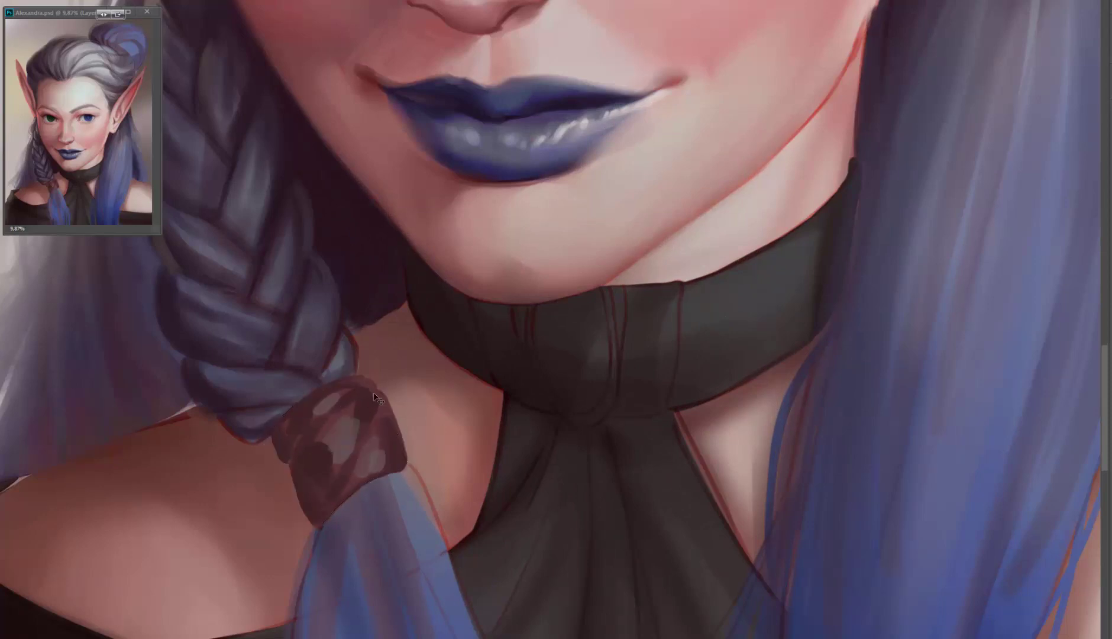
# - Paint blue strokes over the hair tail below the tie, covering the sketch lines along its upper part
pyautogui.scroll(-3, 373, 397)
pyautogui.scroll(-3, 301, 260)
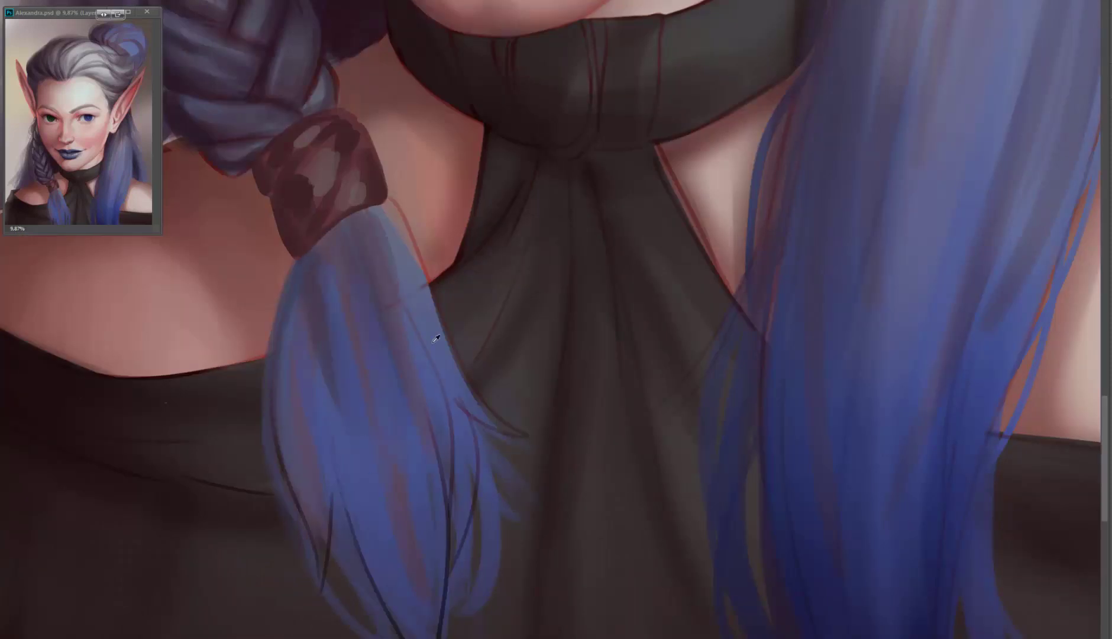
pyautogui.moveTo(436, 338)
pyautogui.mouseDown()
pyautogui.moveTo(409, 344)
pyautogui.moveTo(384, 266)
pyautogui.moveTo(414, 278)
pyautogui.moveTo(395, 350)
pyautogui.moveTo(417, 455)
pyautogui.mouseUp()
pyautogui.moveTo(406, 508); pyautogui.dragTo(361, 284)
pyautogui.scroll(1, 351, 263)
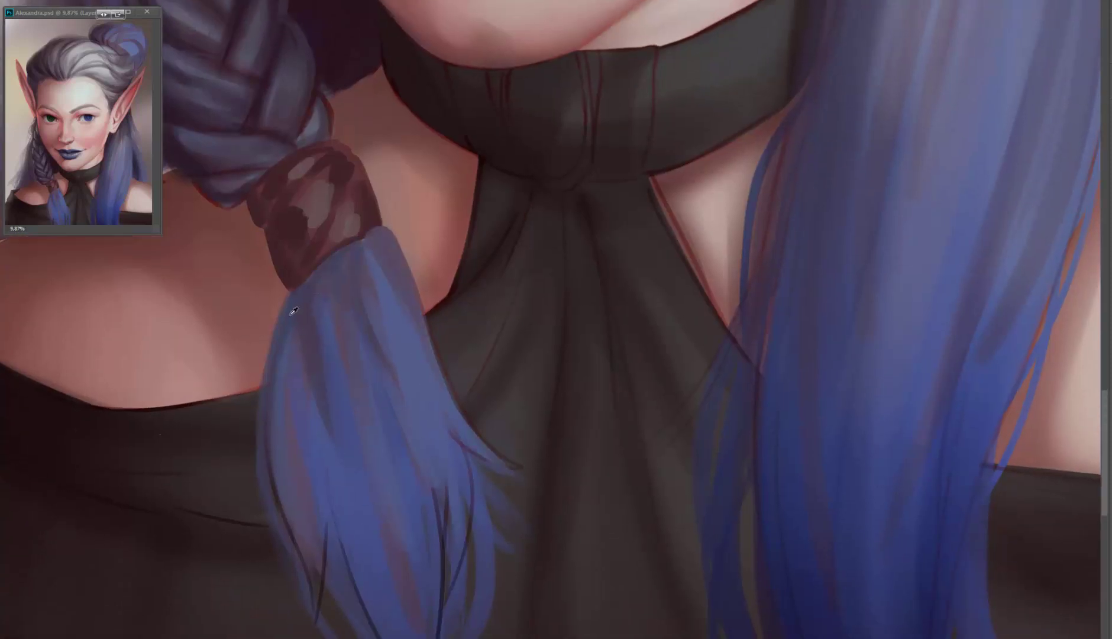
# - Enlarge the brush and paint dark folds and shadows on the black dress beside the hair tail and down the sleeve
pyautogui.hscroll(-6, 289, 315)
pyautogui.press(']')
pyautogui.press(']')
pyautogui.press(']')
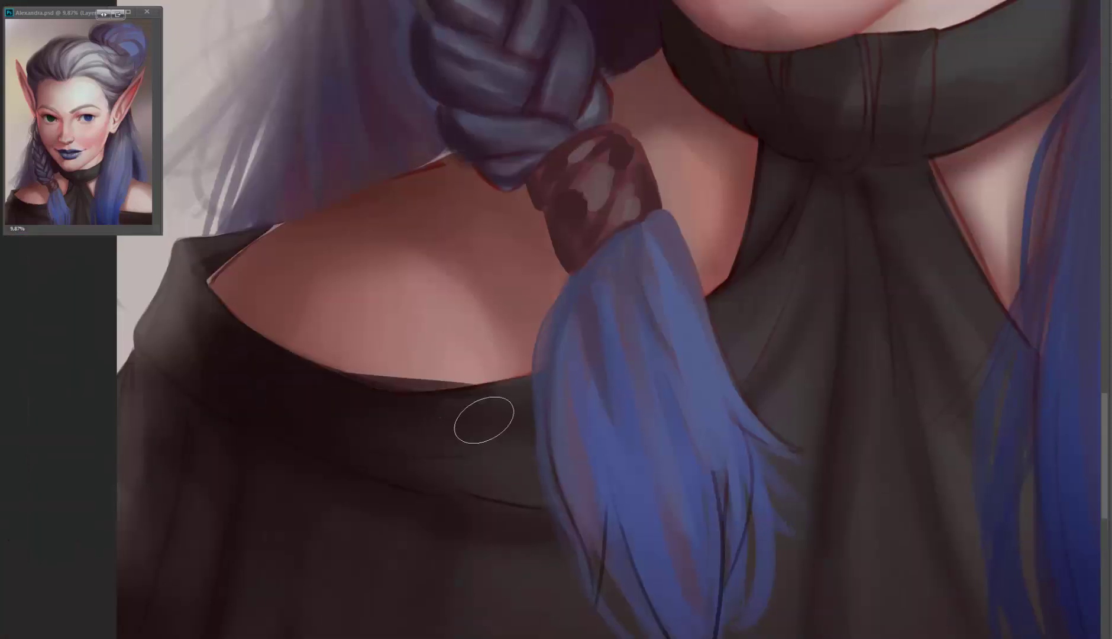
pyautogui.scroll(-6, 205, 311)
pyautogui.scroll(3, 198, 541)
pyautogui.hscroll(-2, 199, 542)
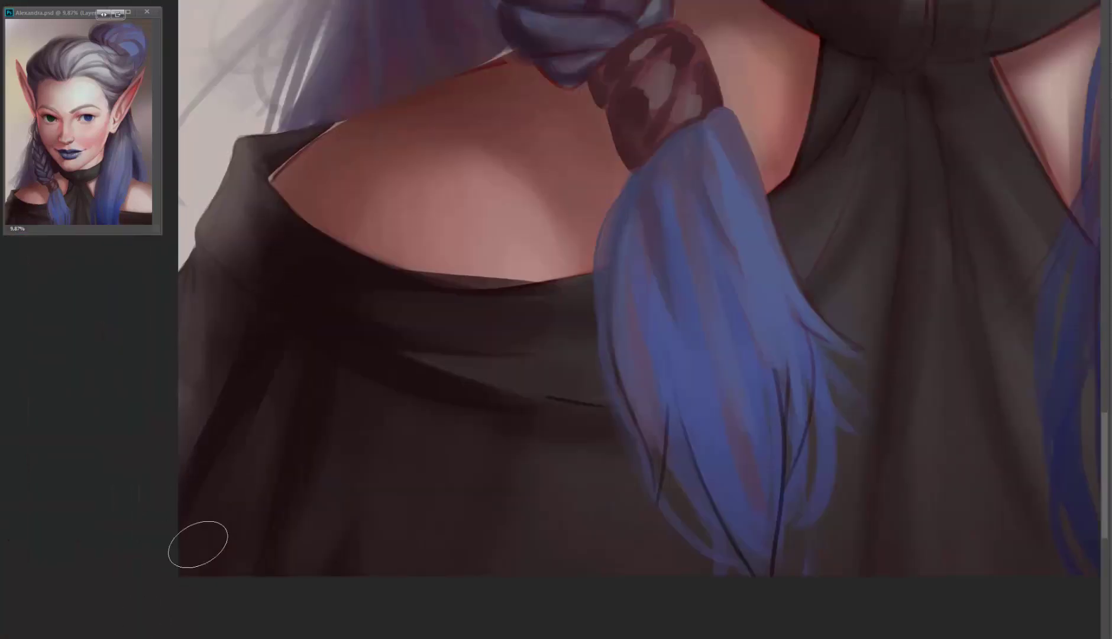
pyautogui.scroll(2, 189, 456)
pyautogui.hscroll(-1, 189, 455)
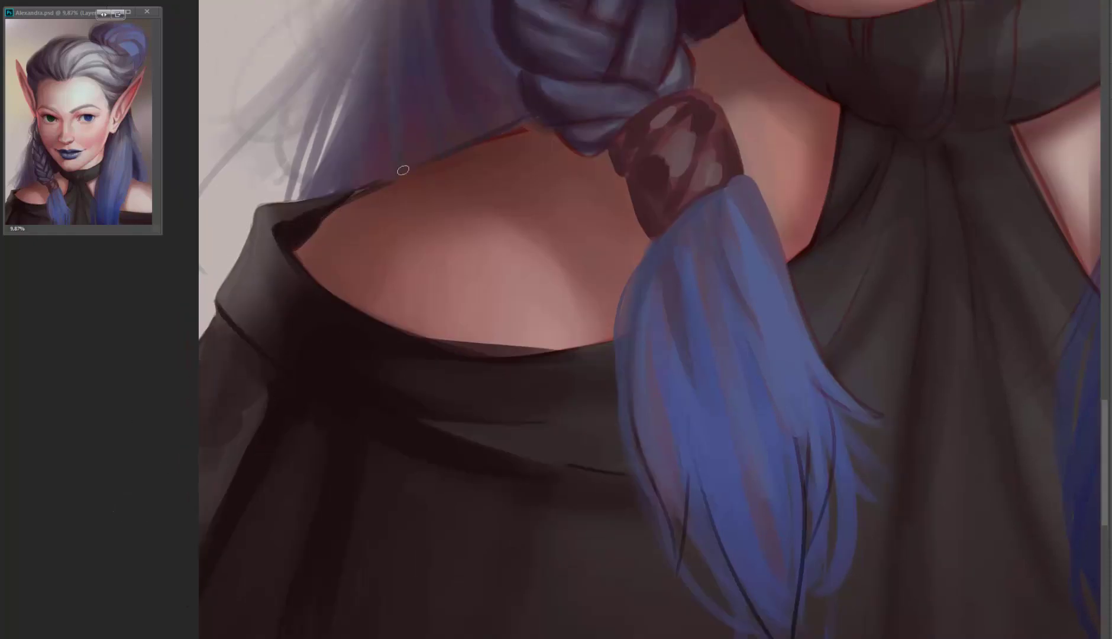
# - Define the edge between the hair and the bare shoulder with a dark line running up to the braid
pyautogui.scroll(4, 365, 284)
pyautogui.hscroll(2, 364, 283)
pyautogui.scroll(3, 335, 72)
pyautogui.hscroll(-1, 335, 73)
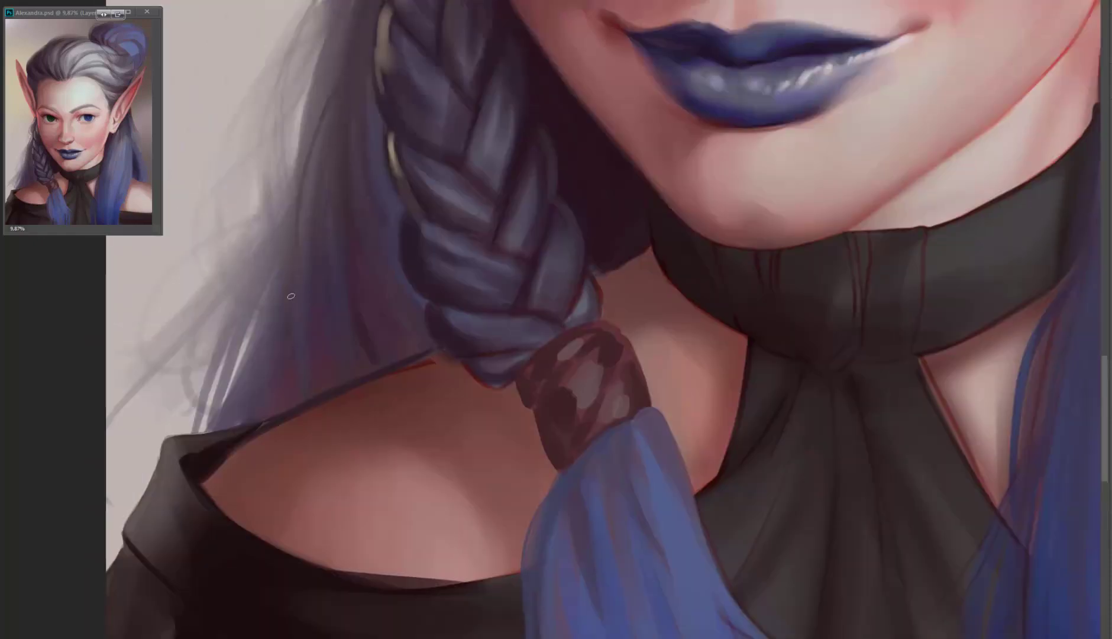
# - Paint thin curved flyaway strands around the braid and over the soft hair behind it
pyautogui.scroll(2, 302, 248)
pyautogui.scroll(-1, 296, 280)
pyautogui.hscroll(-1, 296, 280)
pyautogui.scroll(4, 337, 255)
pyautogui.hscroll(2, 338, 256)
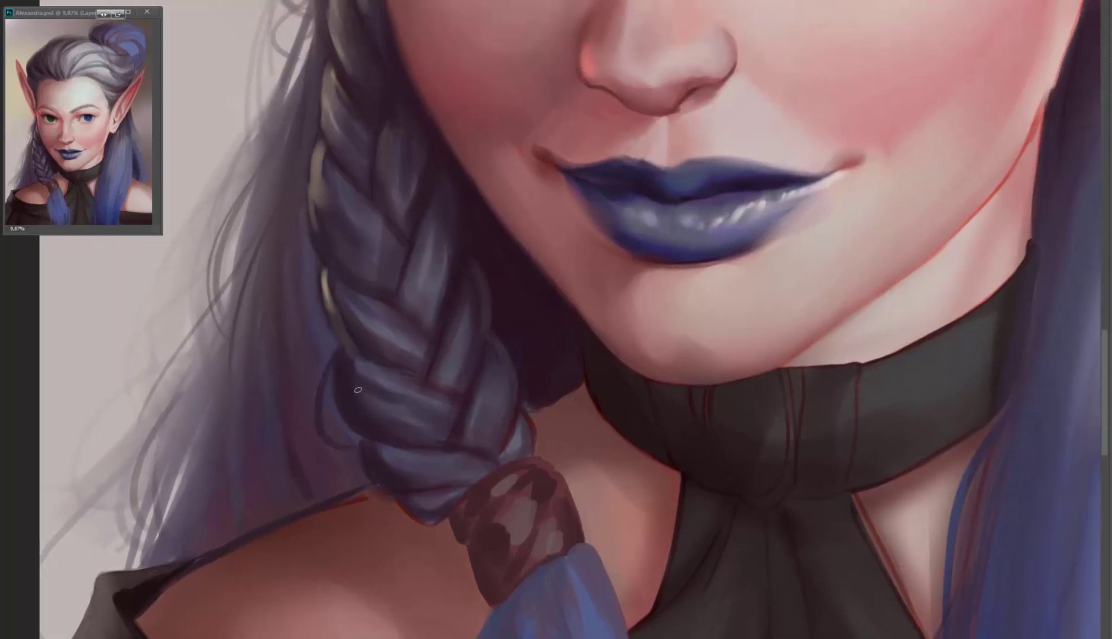
pyautogui.scroll(-1, 365, 188)
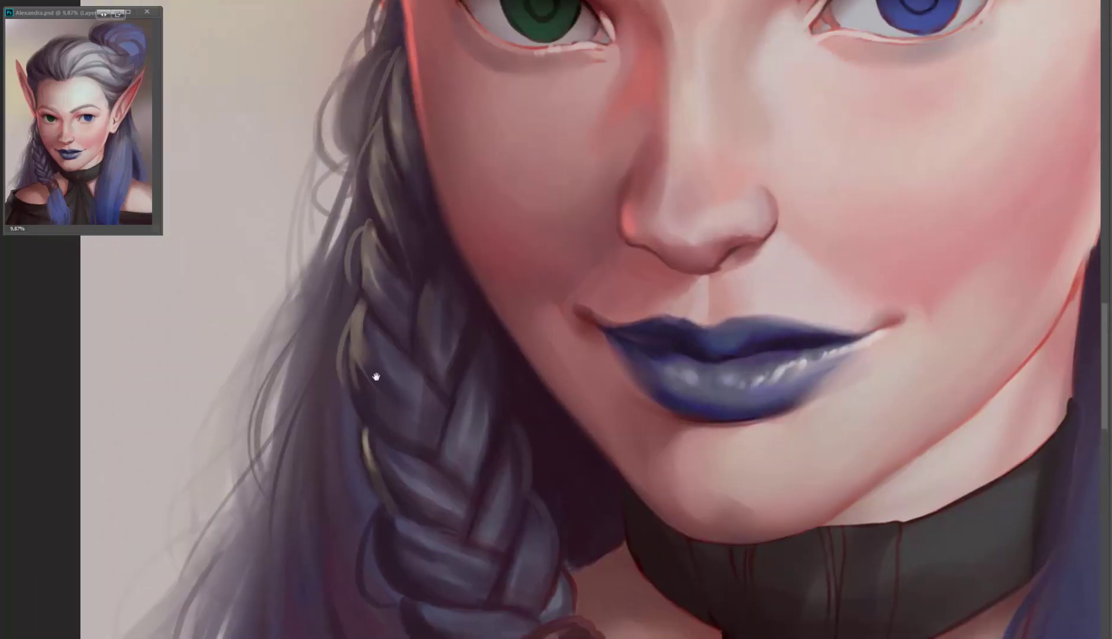
# - Paint fine hair strokes along the eyebrow above the blue eye, from its inner end to its tail
pyautogui.scroll(5, 373, 377)
pyautogui.hscroll(1, 373, 377)
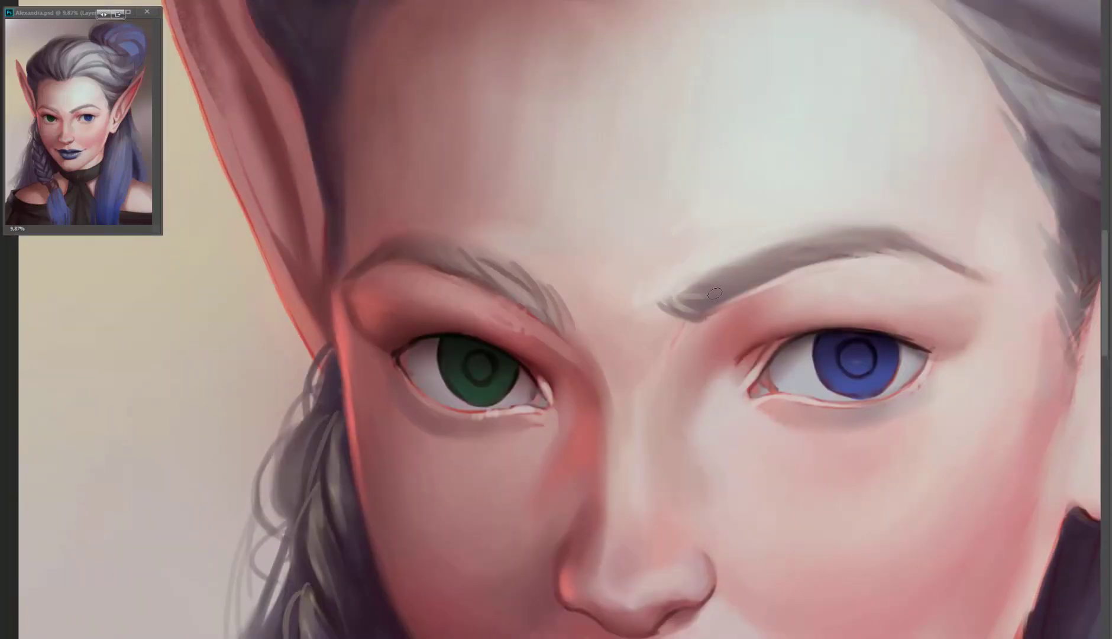
pyautogui.moveTo(714, 294)
pyautogui.mouseDown()
pyautogui.moveTo(704, 286)
pyautogui.moveTo(654, 308)
pyautogui.mouseUp()
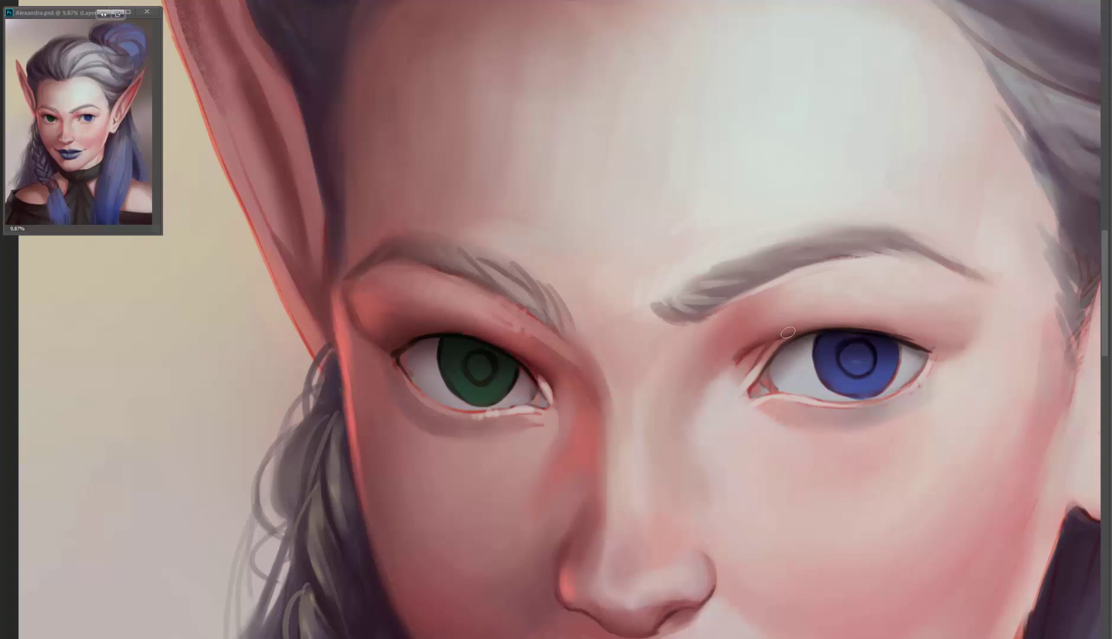
pyautogui.hscroll(2, 787, 332)
pyautogui.hscroll(2, 859, 355)
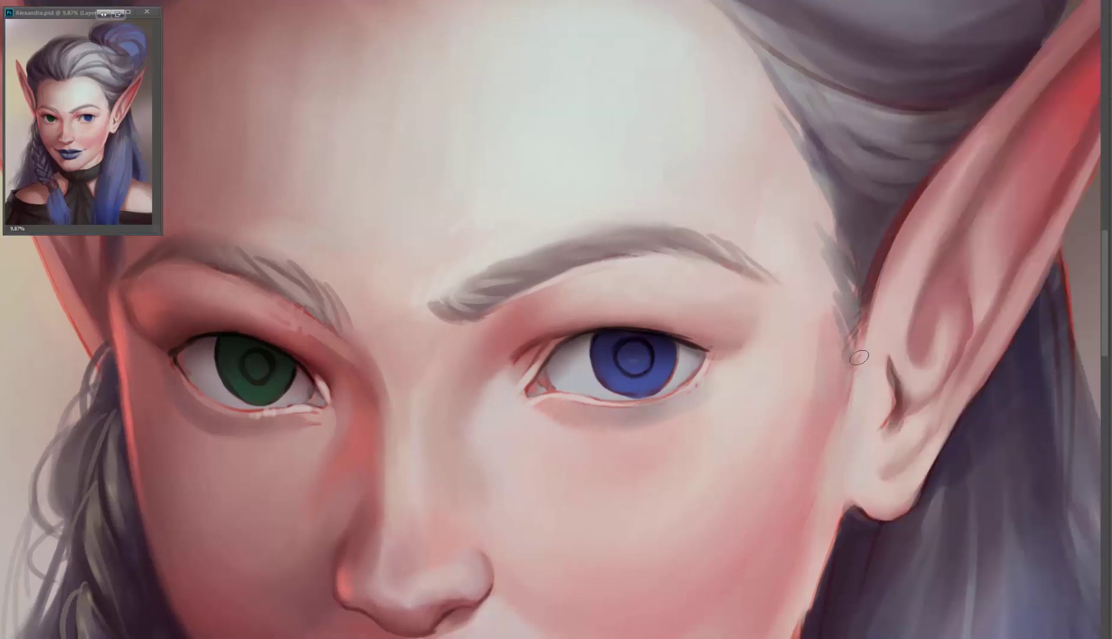
# - Paint fine strands along the hairline in front of the ear and deepen the shadows inside the ear
pyautogui.hscroll(5, 859, 356)
pyautogui.scroll(4, 859, 357)
pyautogui.scroll(-5, 789, 351)
pyautogui.hscroll(-2, 789, 352)
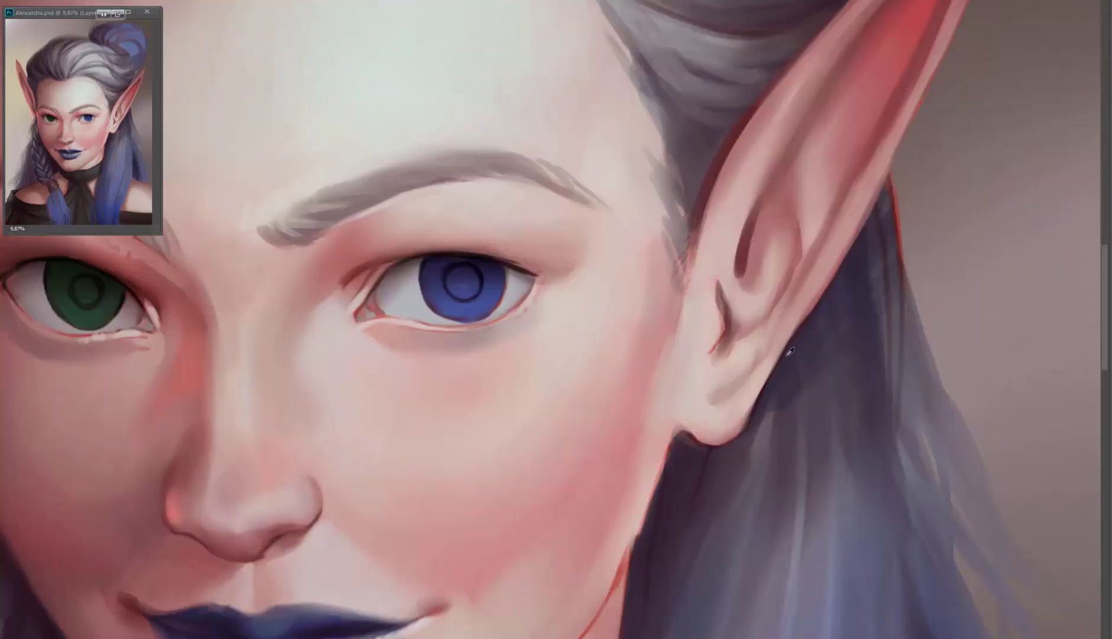
# - Darken the hair below the earlobe and clean up its edge along the cheek and jaw
pyautogui.scroll(-2, 790, 351)
pyautogui.scroll(-2, 715, 280)
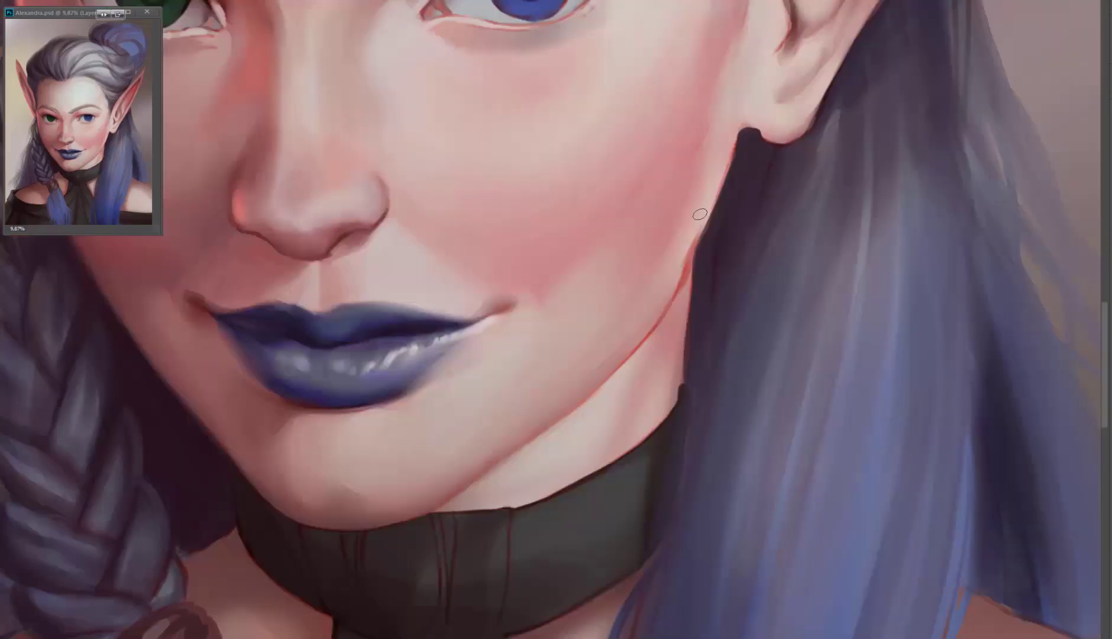
pyautogui.moveTo(700, 214); pyautogui.dragTo(663, 279)
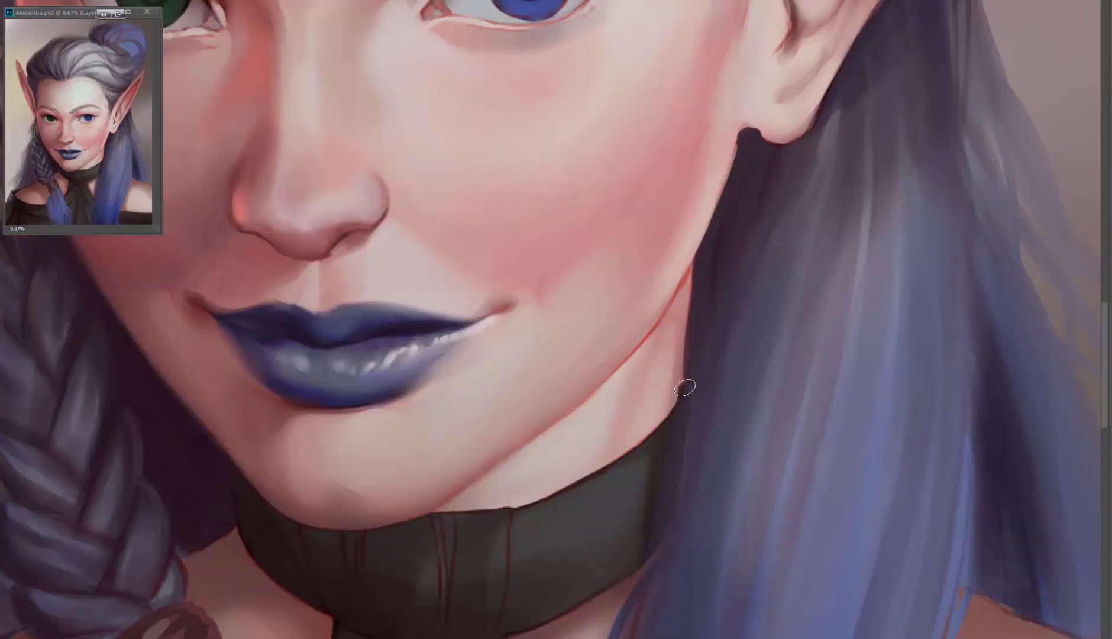
# - Sample a dark tone from the choker and paint over its fabric to refine the shading
pyautogui.scroll(-3, 682, 389)
pyautogui.hscroll(-2, 712, 265)
pyautogui.keyDown('alt'); pyautogui.click(667, 342); pyautogui.keyUp('alt')
pyautogui.moveTo(626, 340); pyautogui.dragTo(618, 426)
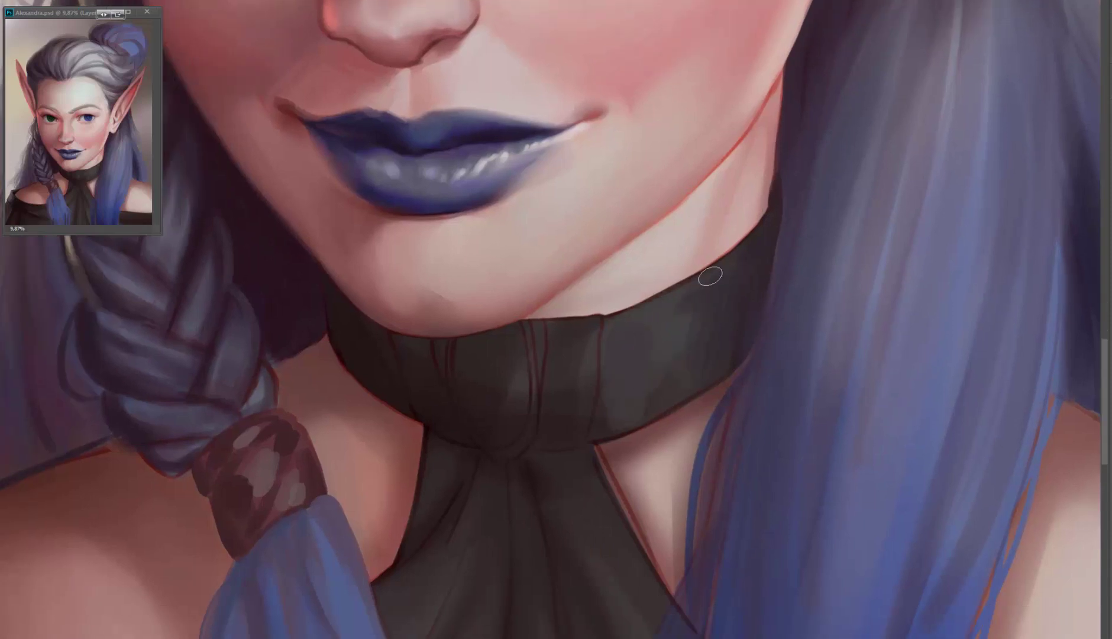
# - Paint dark vertical folds over the choker's sketch lines and darken its end beside the hair
pyautogui.scroll(-1, 661, 395)
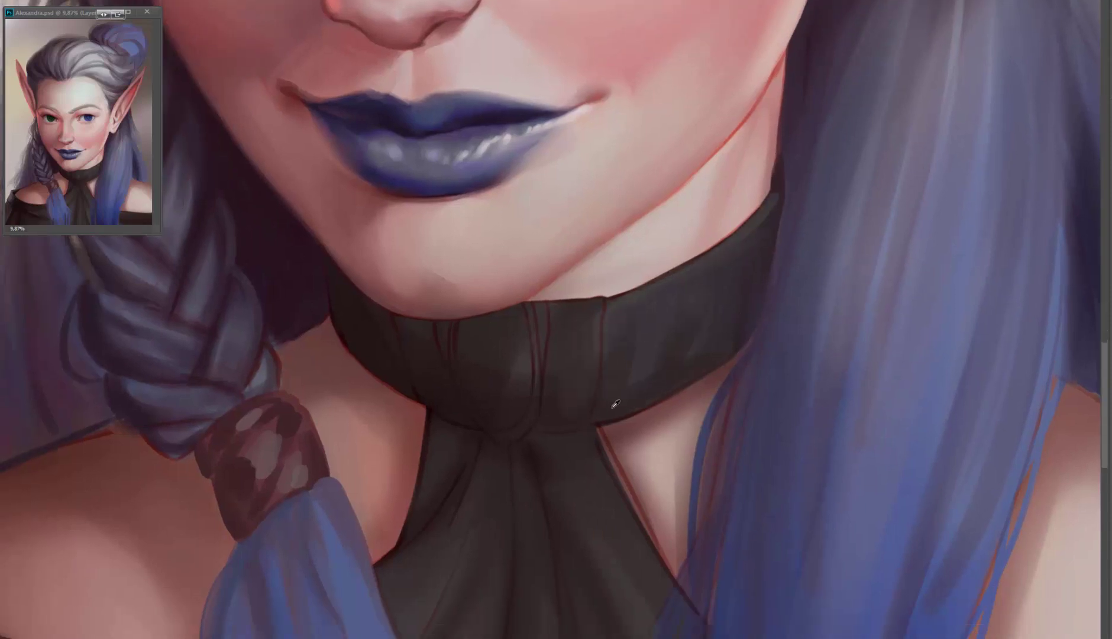
pyautogui.moveTo(601, 304); pyautogui.dragTo(597, 384)
pyautogui.moveTo(592, 324); pyautogui.dragTo(588, 411)
pyautogui.moveTo(762, 326)
pyautogui.mouseDown()
pyautogui.moveTo(779, 198)
pyautogui.moveTo(760, 284)
pyautogui.mouseUp()
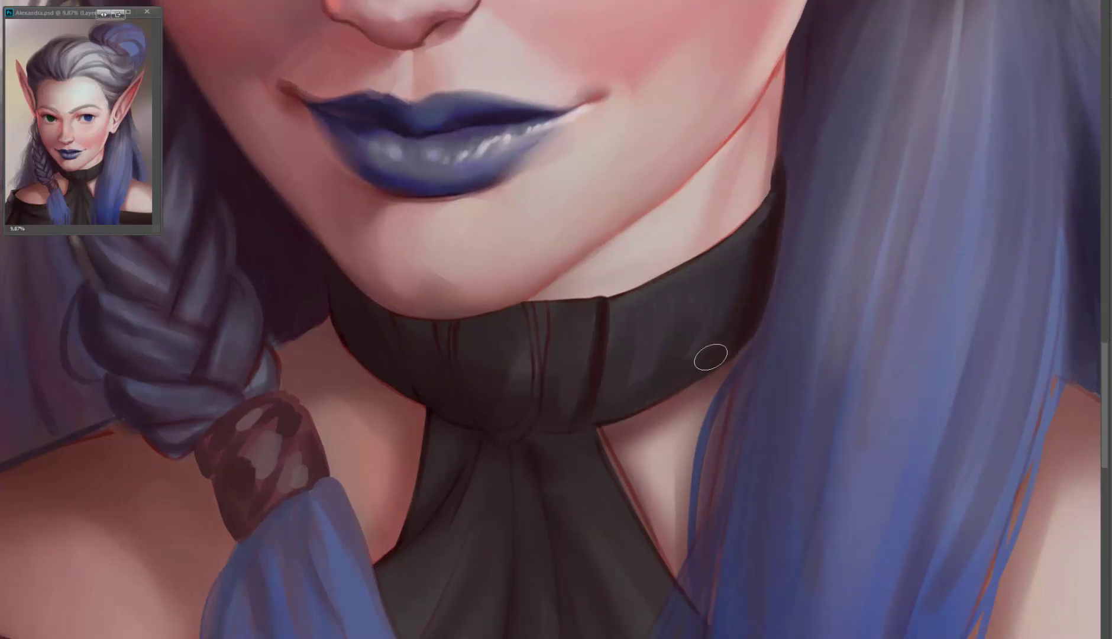
pyautogui.moveTo(551, 304); pyautogui.dragTo(550, 435)
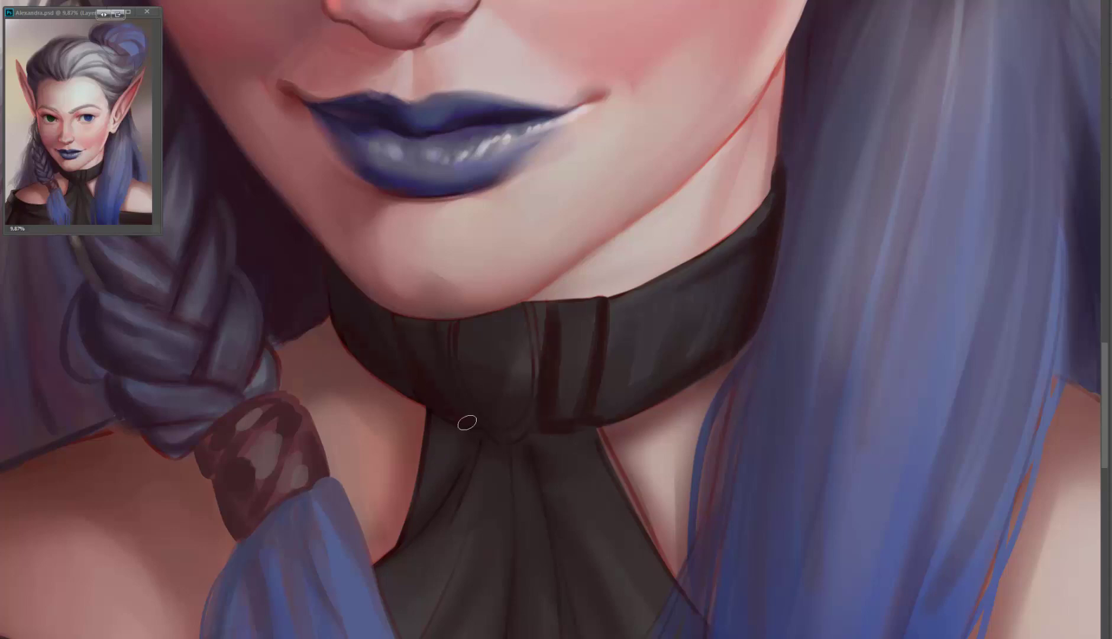
# - Paint dark draped folds in the dress fabric below the choker, using a larger brush for the lower part
pyautogui.scroll(-10, 468, 423)
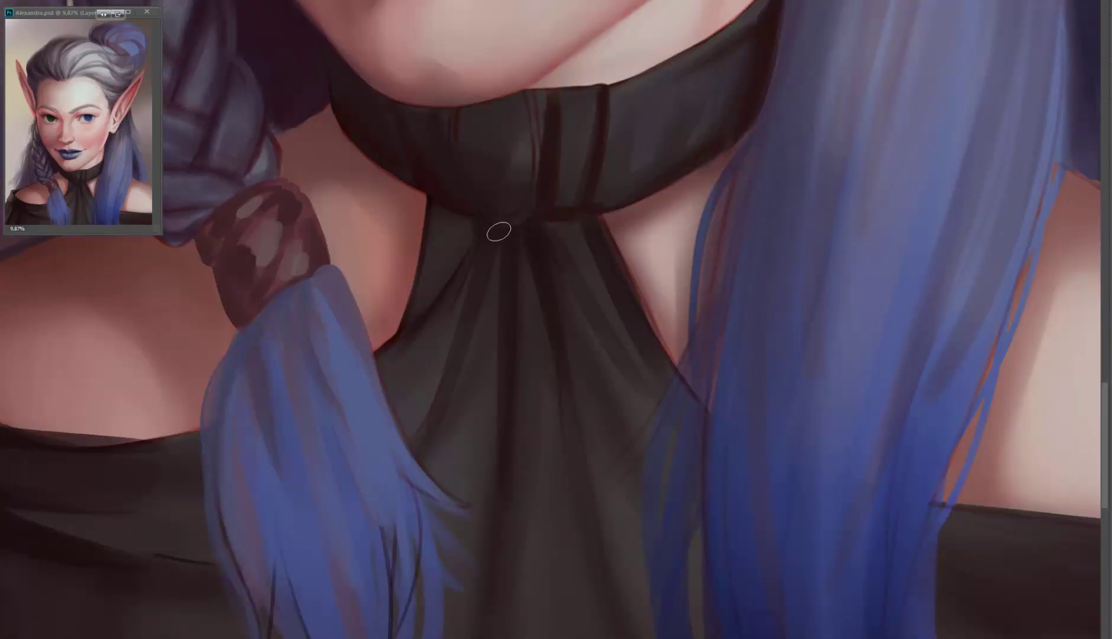
pyautogui.scroll(-8, 561, 408)
pyautogui.press(']')
pyautogui.press(']')
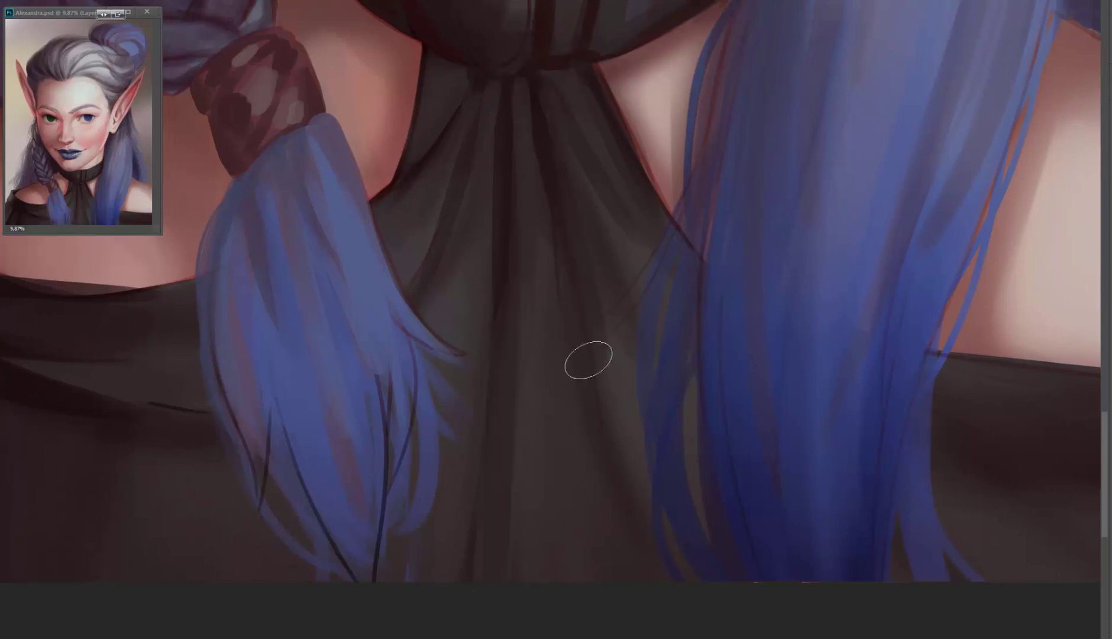
pyautogui.hscroll(-5, 509, 459)
pyautogui.hscroll(-3, 216, 441)
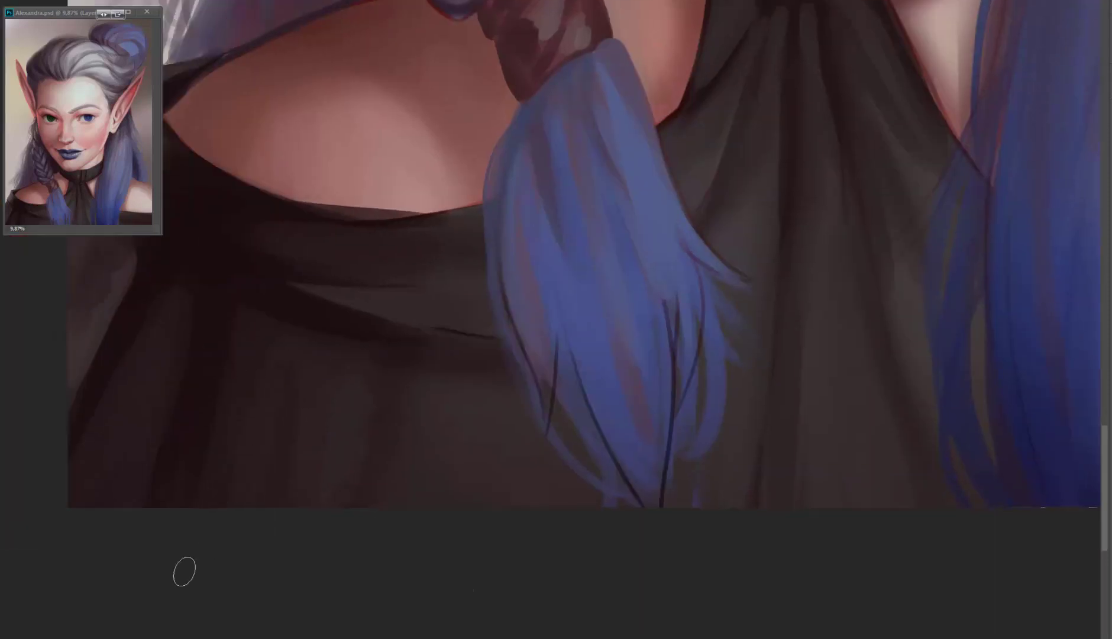
# - Darken the folds of the dress at the shoulder cuff and add small loose strands beneath the end of the braid
pyautogui.moveTo(439, 311); pyautogui.dragTo(618, 427)
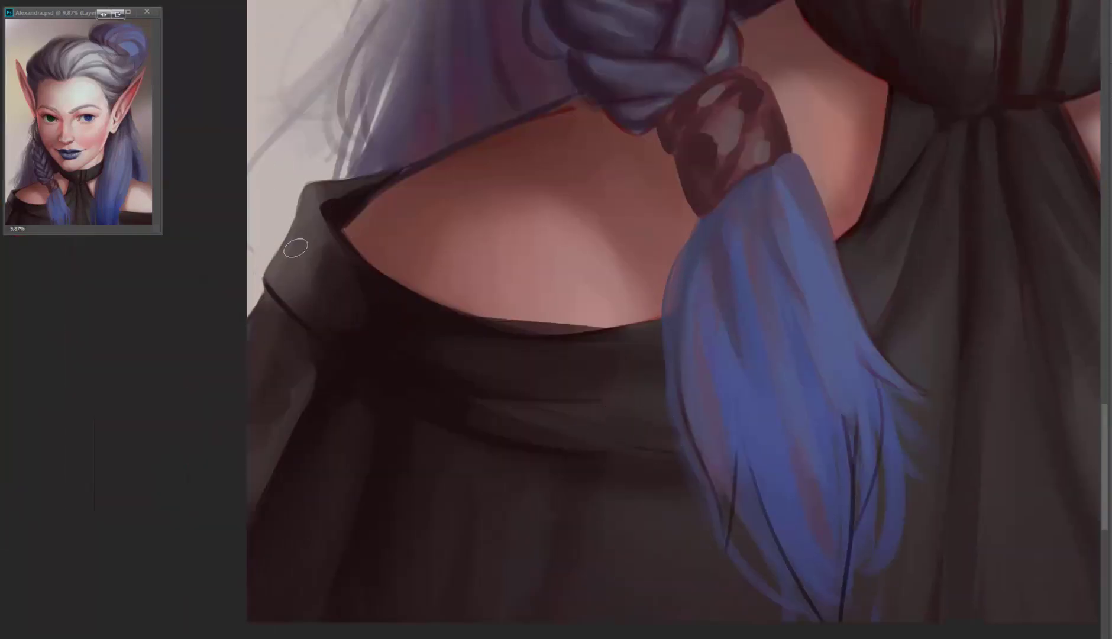
pyautogui.moveTo(340, 328)
pyautogui.mouseDown()
pyautogui.moveTo(254, 327)
pyautogui.moveTo(273, 281)
pyautogui.mouseUp()
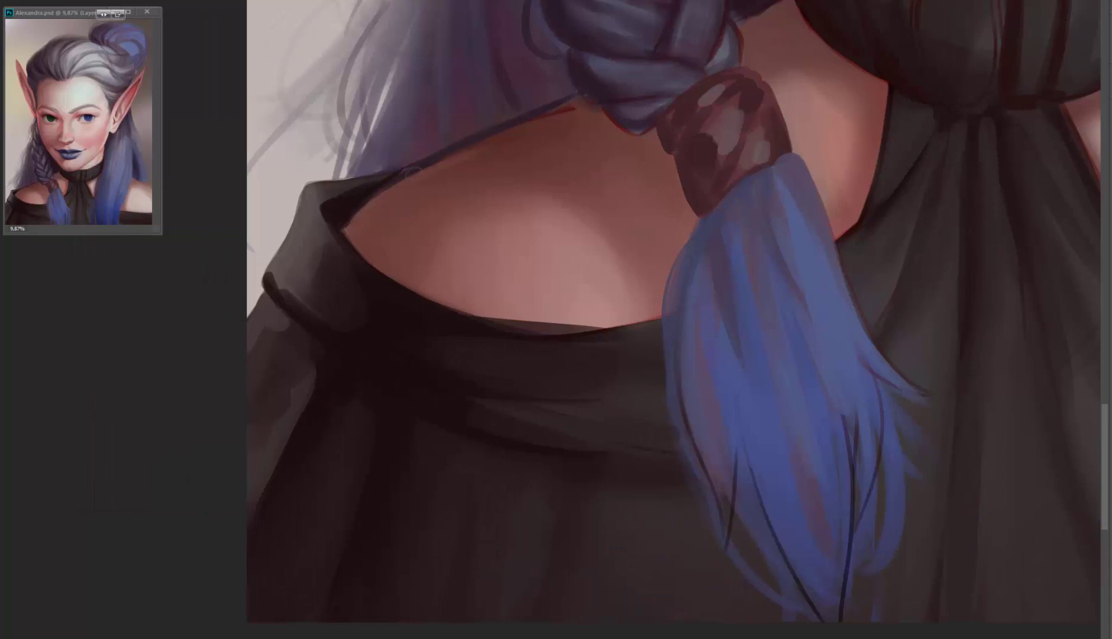
pyautogui.moveTo(413, 174)
pyautogui.mouseDown()
pyautogui.moveTo(655, 106)
pyautogui.moveTo(588, 242)
pyautogui.mouseUp()
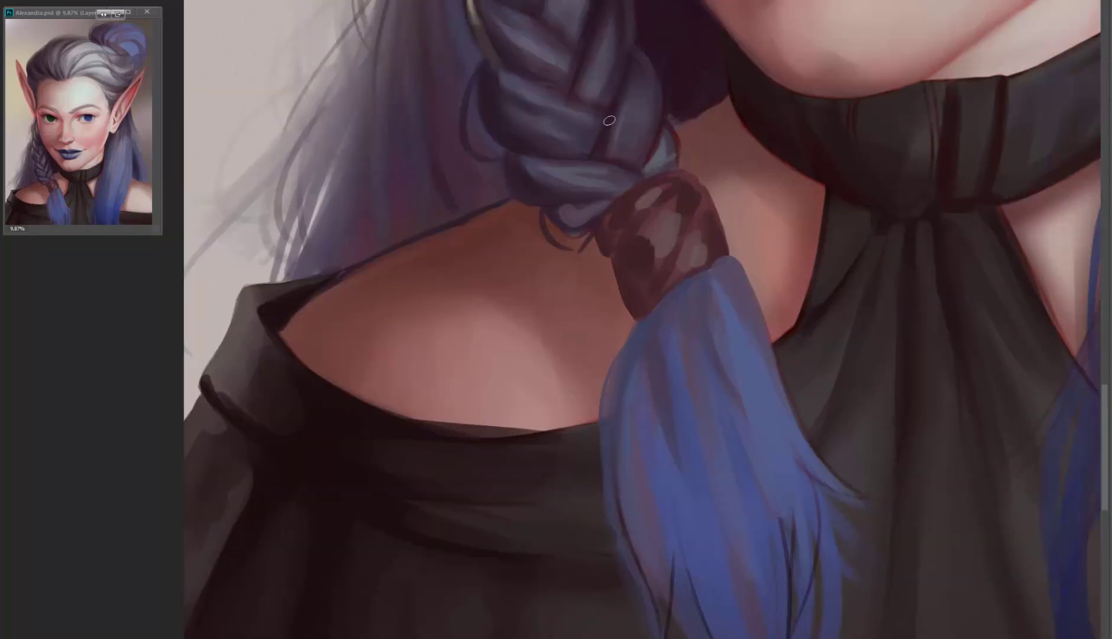
# - Paint a pale highlight on the choker's end below the jaw and smooth the neck skin between choker and loose hair
pyautogui.moveTo(620, 138)
pyautogui.mouseDown()
pyautogui.moveTo(650, 89)
pyautogui.moveTo(658, 136)
pyautogui.moveTo(540, 239)
pyautogui.mouseUp()
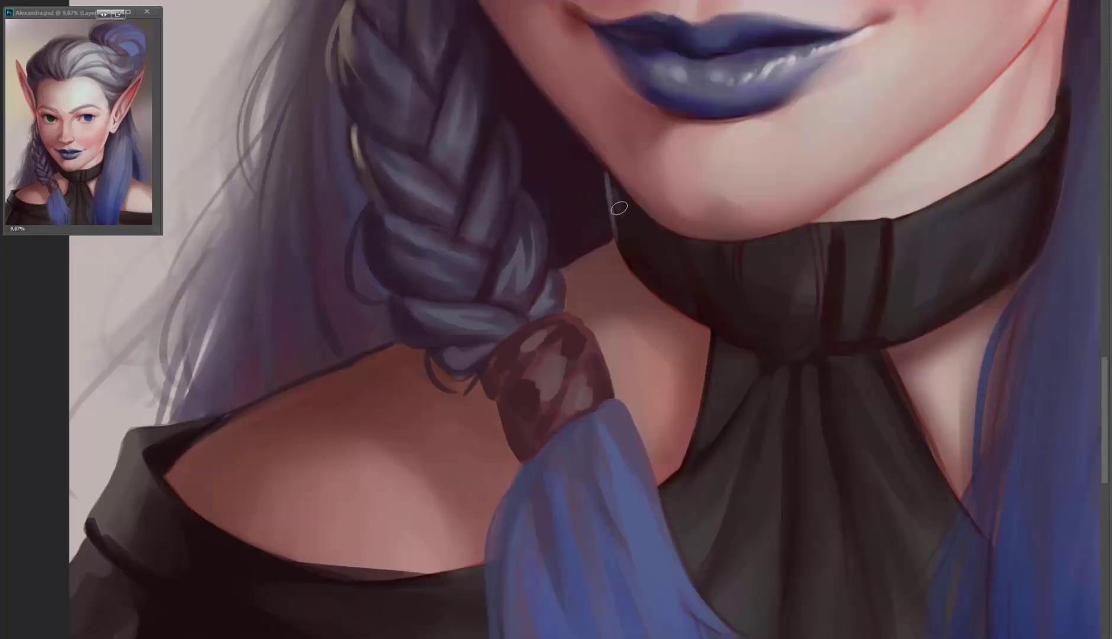
pyautogui.moveTo(619, 208); pyautogui.dragTo(475, 270)
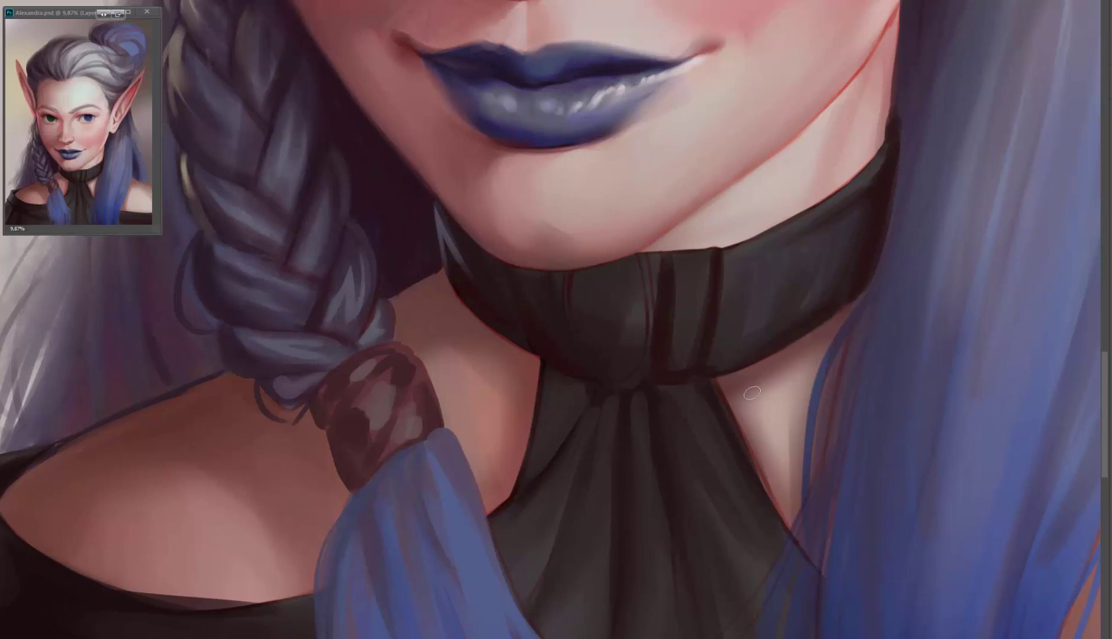
pyautogui.moveTo(752, 393)
pyautogui.mouseDown()
pyautogui.moveTo(785, 377)
pyautogui.moveTo(752, 398)
pyautogui.moveTo(752, 424)
pyautogui.moveTo(709, 353)
pyautogui.moveTo(748, 401)
pyautogui.moveTo(763, 458)
pyautogui.moveTo(756, 420)
pyautogui.moveTo(770, 447)
pyautogui.moveTo(781, 387)
pyautogui.moveTo(787, 506)
pyautogui.moveTo(770, 424)
pyautogui.mouseUp()
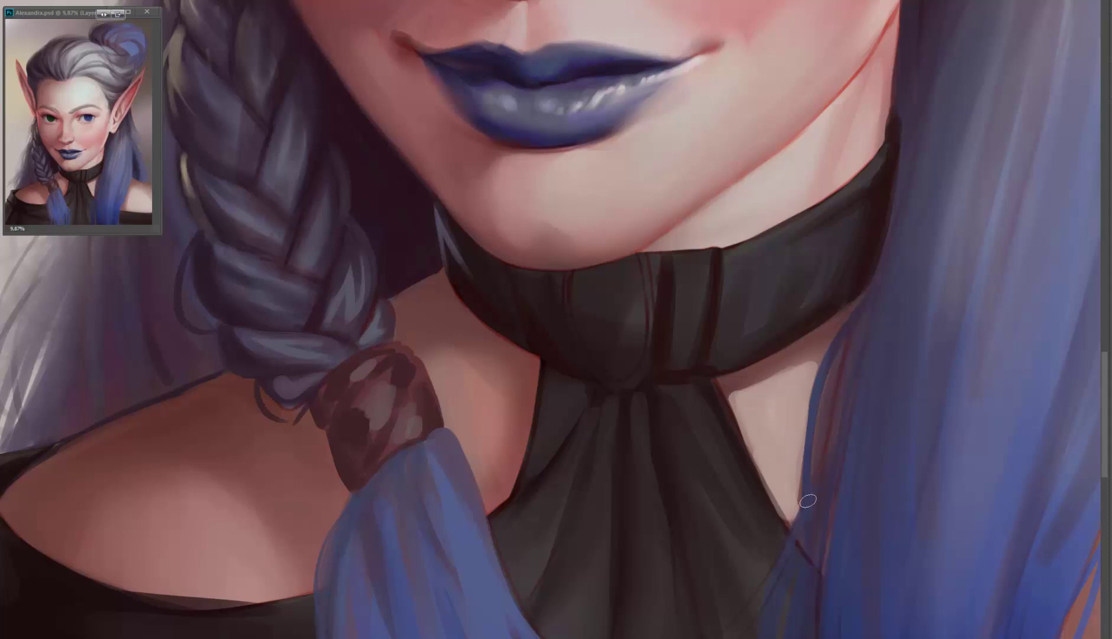
# - Paint a loose strand over the skin below the choker and refine the choker's lower edge and the jawline
pyautogui.scroll(-5, 807, 500)
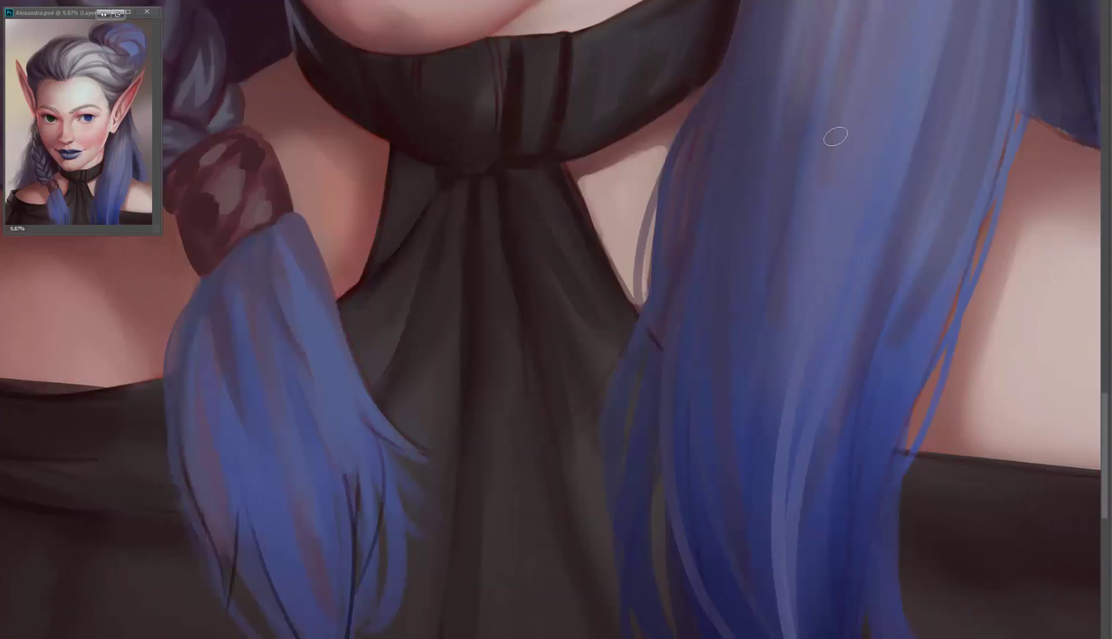
pyautogui.scroll(6, 835, 136)
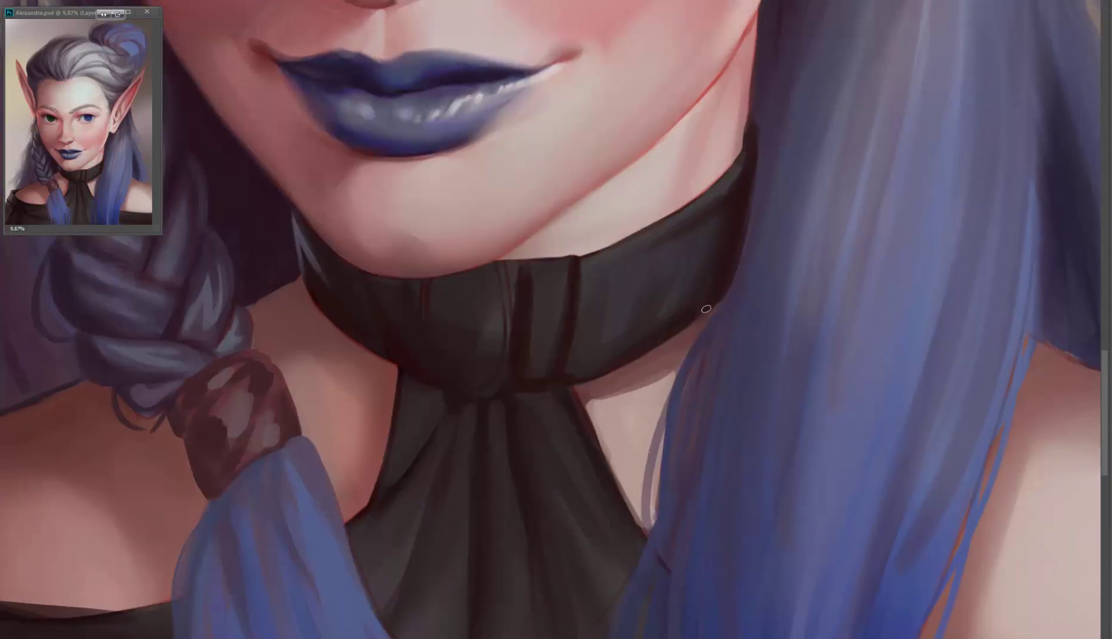
pyautogui.moveTo(569, 370)
pyautogui.mouseDown()
pyautogui.moveTo(601, 324)
pyautogui.moveTo(693, 380)
pyautogui.mouseUp()
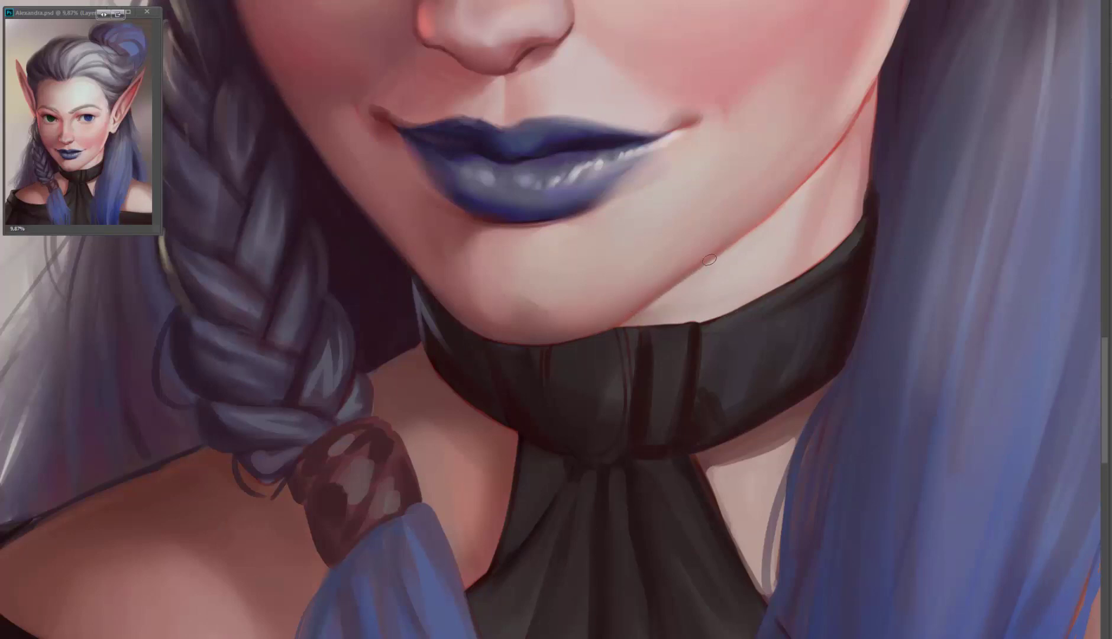
pyautogui.moveTo(709, 260); pyautogui.dragTo(662, 307)
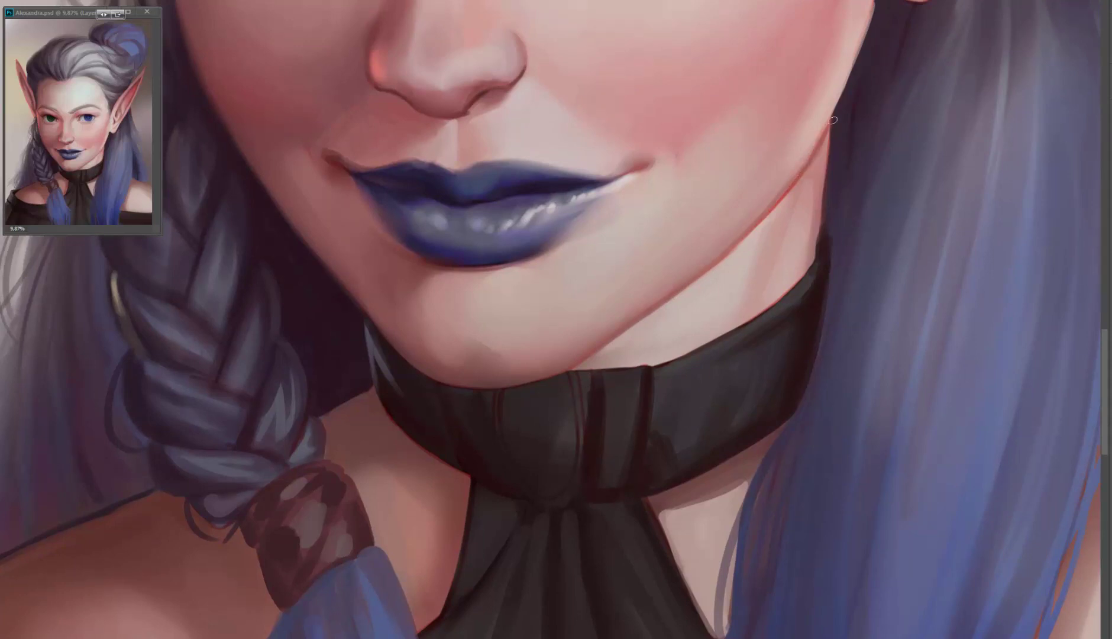
# - Paint long light-blue strands through the loose hair hanging below the ear and over the dress
pyautogui.scroll(-3, 872, 221)
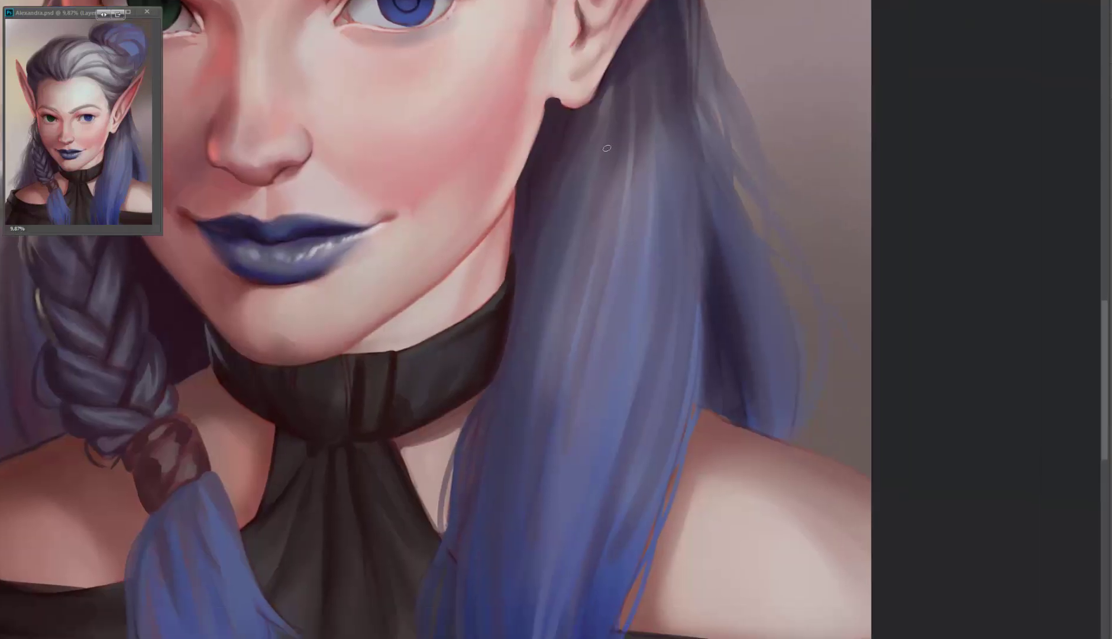
pyautogui.moveTo(608, 222); pyautogui.dragTo(622, 237)
pyautogui.scroll(-3, 555, 276)
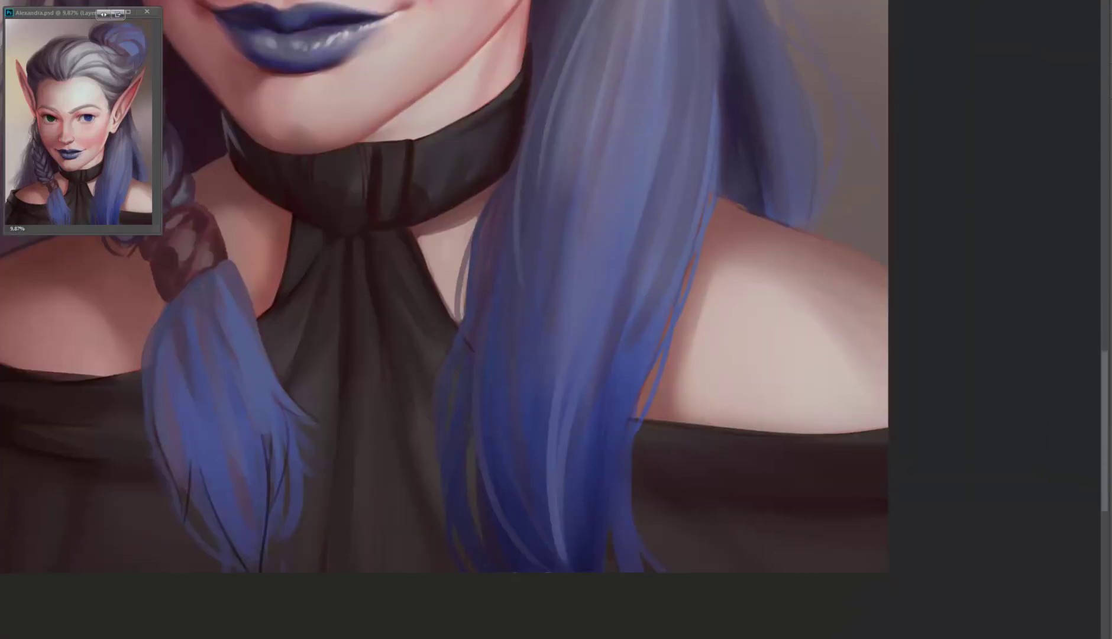
pyautogui.moveTo(555, 276); pyautogui.dragTo(556, 502)
# - Paint thin flyaway strands along the outer edge of the loose hair, from behind the ear toward the shoulder
pyautogui.scroll(3, 650, 414)
pyautogui.moveTo(819, 568); pyautogui.dragTo(694, 225)
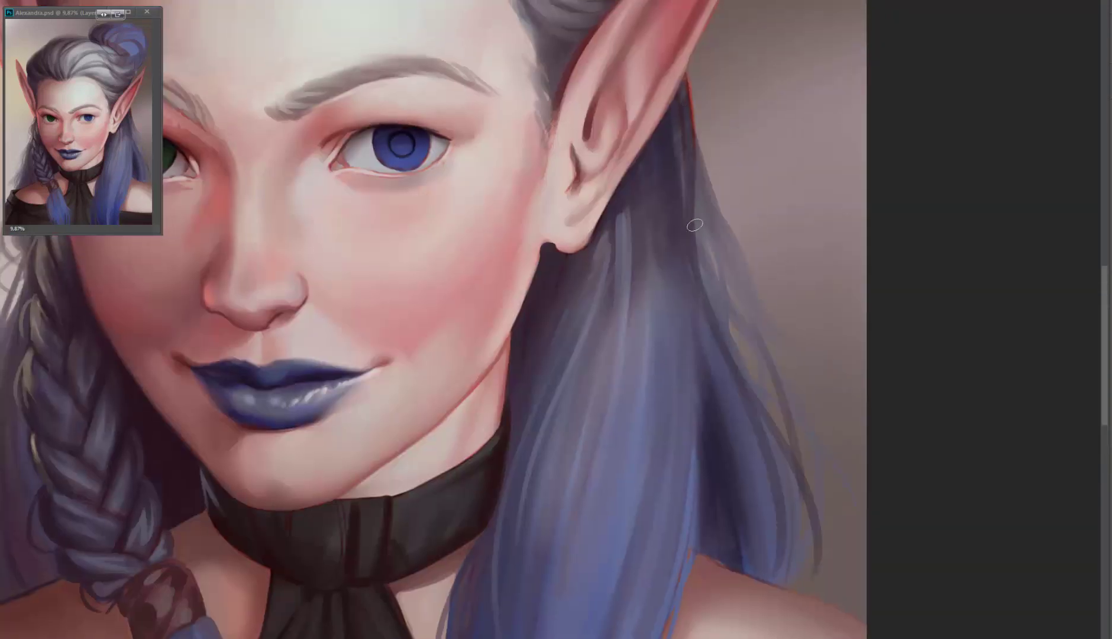
pyautogui.moveTo(668, 161); pyautogui.dragTo(900, 427)
pyautogui.moveTo(760, 460); pyautogui.dragTo(777, 431)
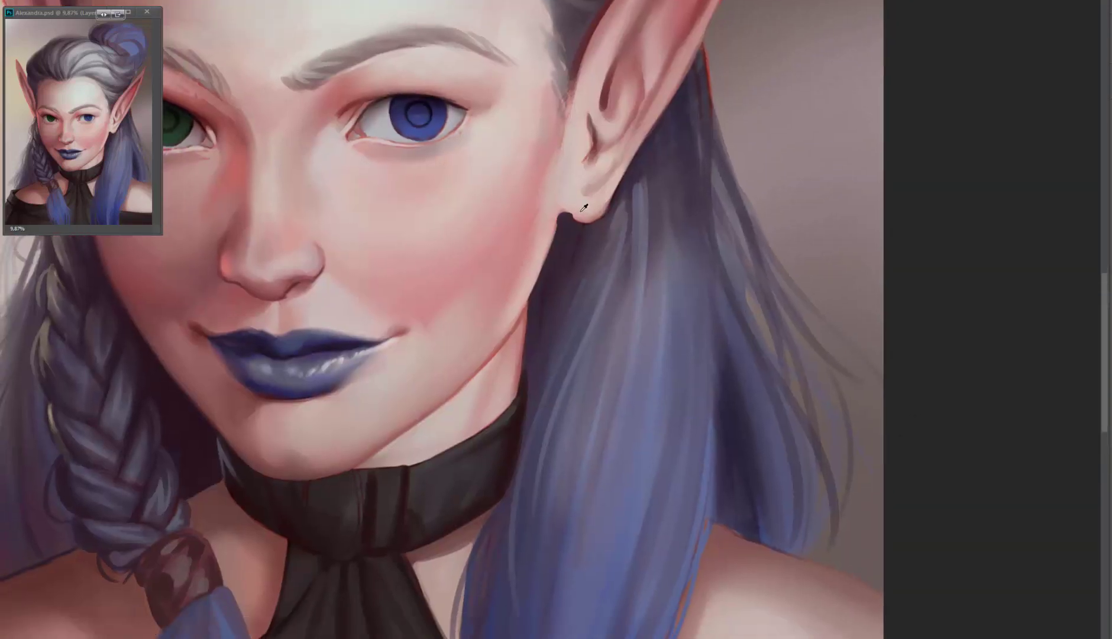
# - Clean up the earlobe's lower edge with skin tone and blend the cheek in front of the ear
pyautogui.moveTo(562, 207); pyautogui.dragTo(549, 259)
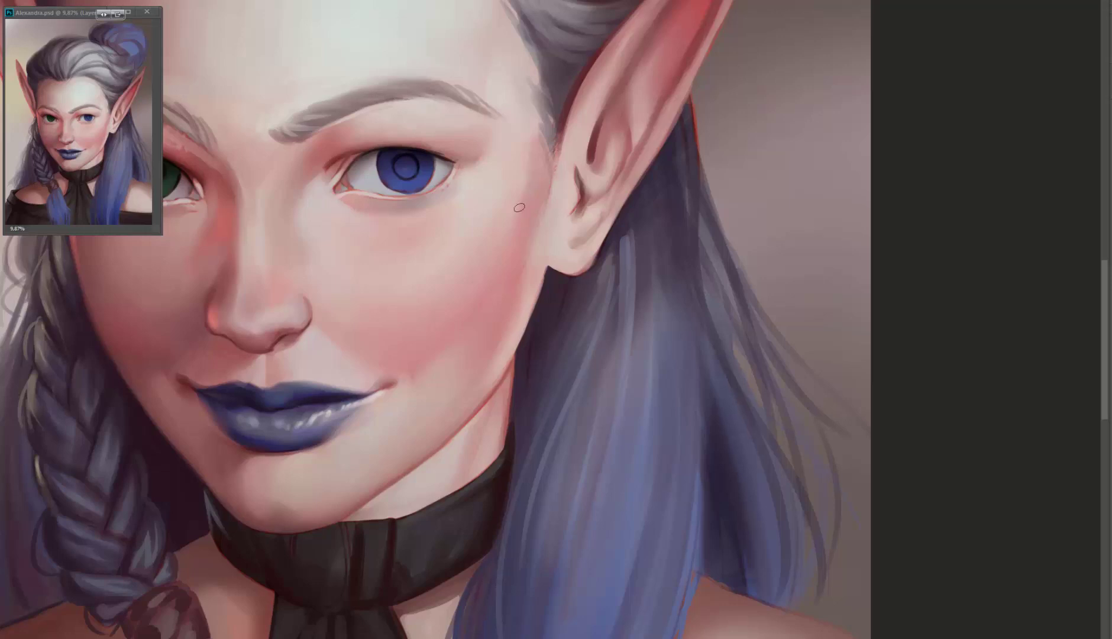
pyautogui.moveTo(561, 160); pyautogui.dragTo(592, 69)
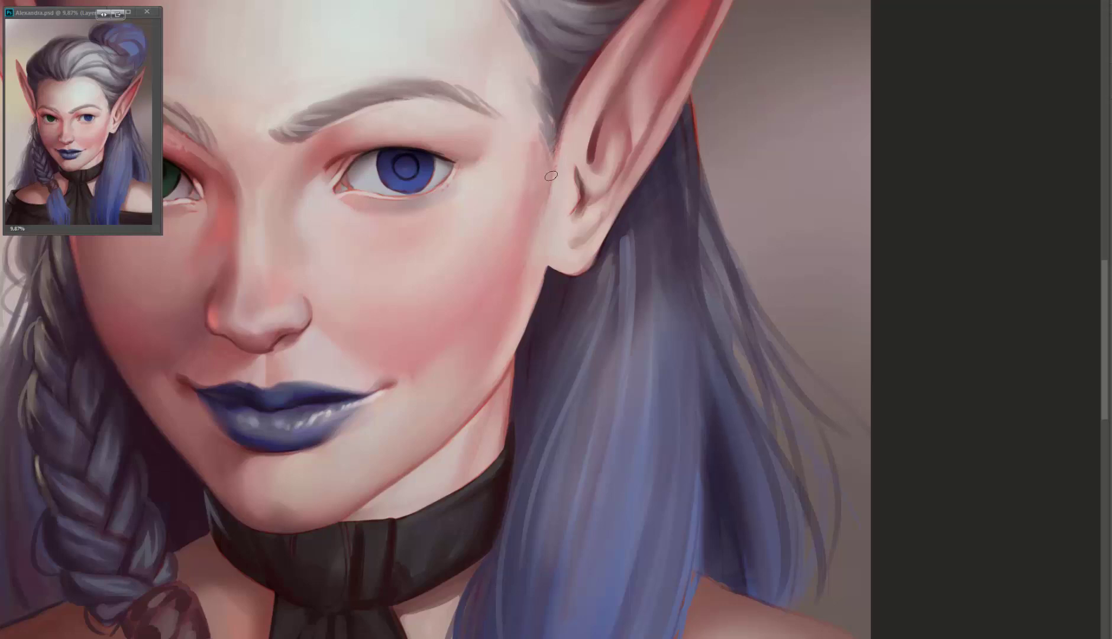
pyautogui.moveTo(541, 178); pyautogui.dragTo(439, 344)
pyautogui.moveTo(513, 204)
pyautogui.mouseDown()
pyautogui.moveTo(484, 293)
pyautogui.moveTo(559, 162)
pyautogui.mouseUp()
pyautogui.moveTo(497, 319); pyautogui.dragTo(565, 171)
# - Brighten the whites of both the green and the blue eye with soft light strokes
pyautogui.moveTo(77, 360); pyautogui.dragTo(543, 204)
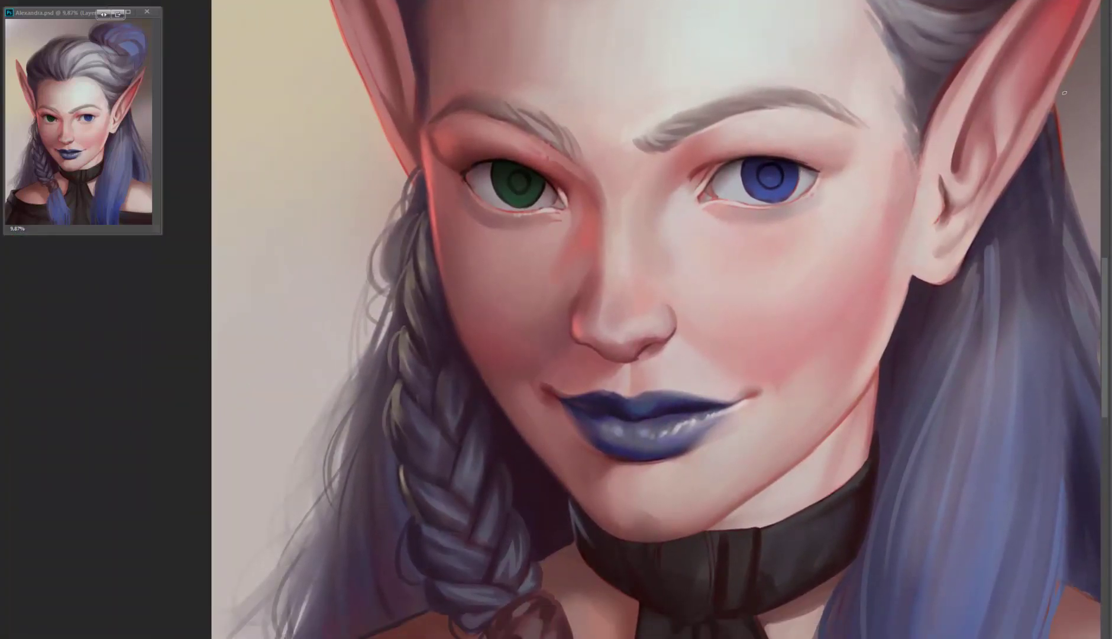
pyautogui.scroll(5, 552, 337)
pyautogui.moveTo(1005, 118); pyautogui.dragTo(642, 496)
pyautogui.moveTo(768, 248)
pyautogui.mouseDown()
pyautogui.moveTo(804, 207)
pyautogui.moveTo(792, 201)
pyautogui.mouseUp()
pyautogui.moveTo(964, 242); pyautogui.dragTo(1009, 204)
pyautogui.moveTo(241, 267)
pyautogui.mouseDown()
pyautogui.moveTo(515, 267)
pyautogui.moveTo(473, 281)
pyautogui.moveTo(506, 293)
pyautogui.mouseUp()
pyautogui.moveTo(305, 227)
pyautogui.mouseDown()
pyautogui.moveTo(320, 268)
pyautogui.moveTo(289, 200)
pyautogui.mouseUp()
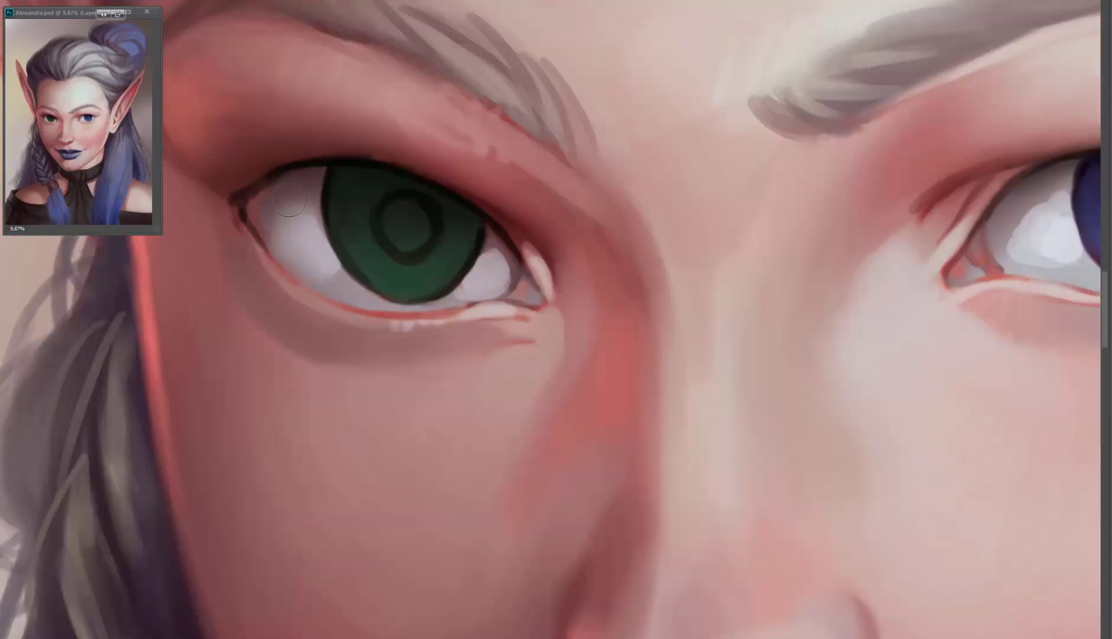
pyautogui.hscroll(5, 725, 248)
# - Refine the shading under the nose tip and along the side of the nose
pyautogui.hotkey('ctrl', '-')
pyautogui.hotkey('ctrl', '-')
pyautogui.hotkey('ctrl', '-')
pyautogui.hotkey('ctrl', '-')
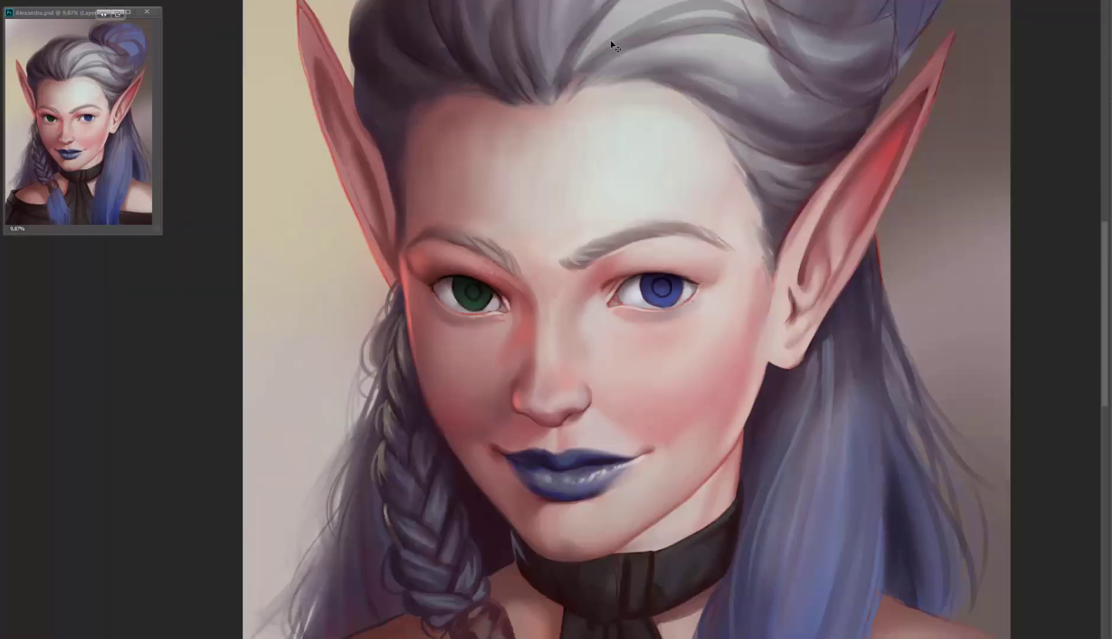
pyautogui.hotkey('ctrl', '+')
pyautogui.hotkey('ctrl', '+')
pyautogui.scroll(-3, 499, 280)
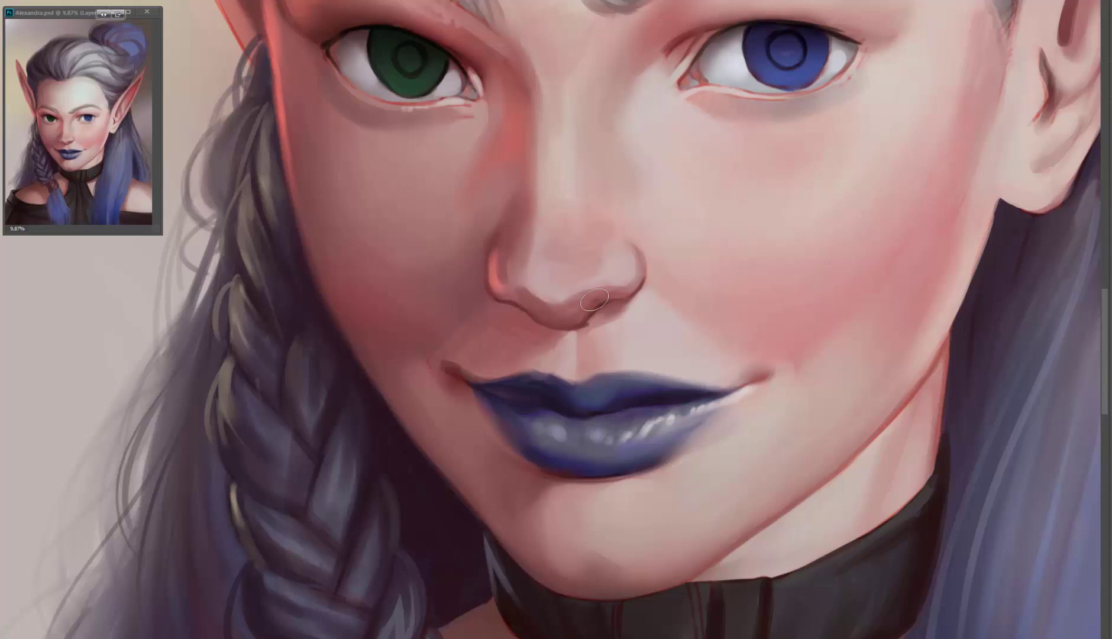
pyautogui.moveTo(580, 338); pyautogui.dragTo(582, 282)
pyautogui.moveTo(576, 233); pyautogui.dragTo(559, 315)
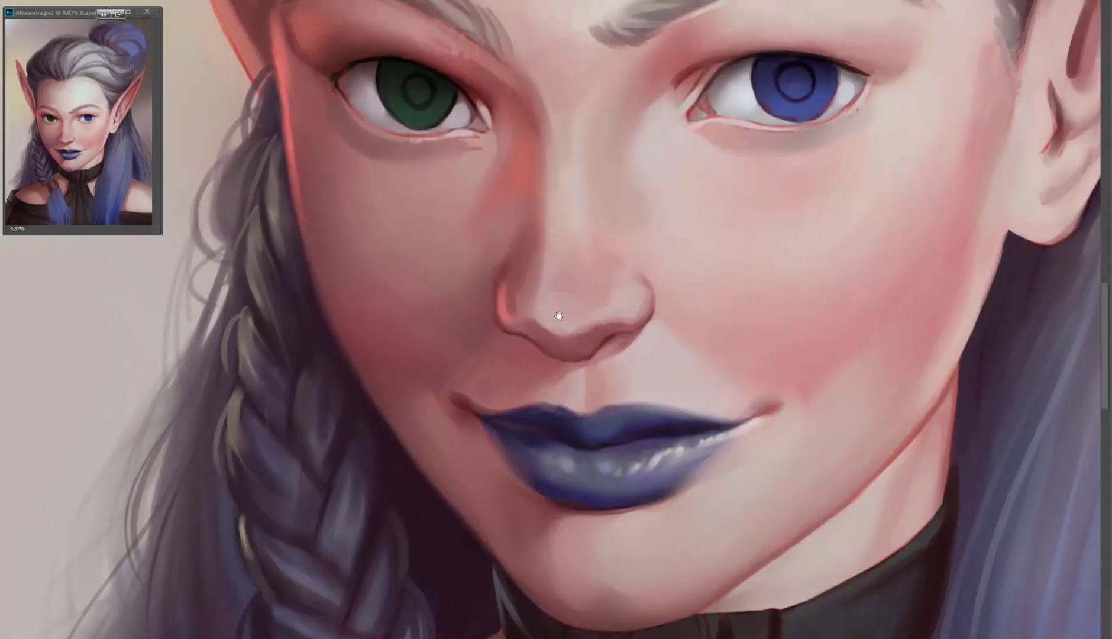
pyautogui.moveTo(533, 237)
pyautogui.mouseDown()
pyautogui.moveTo(521, 298)
pyautogui.moveTo(510, 246)
pyautogui.moveTo(570, 278)
pyautogui.mouseUp()
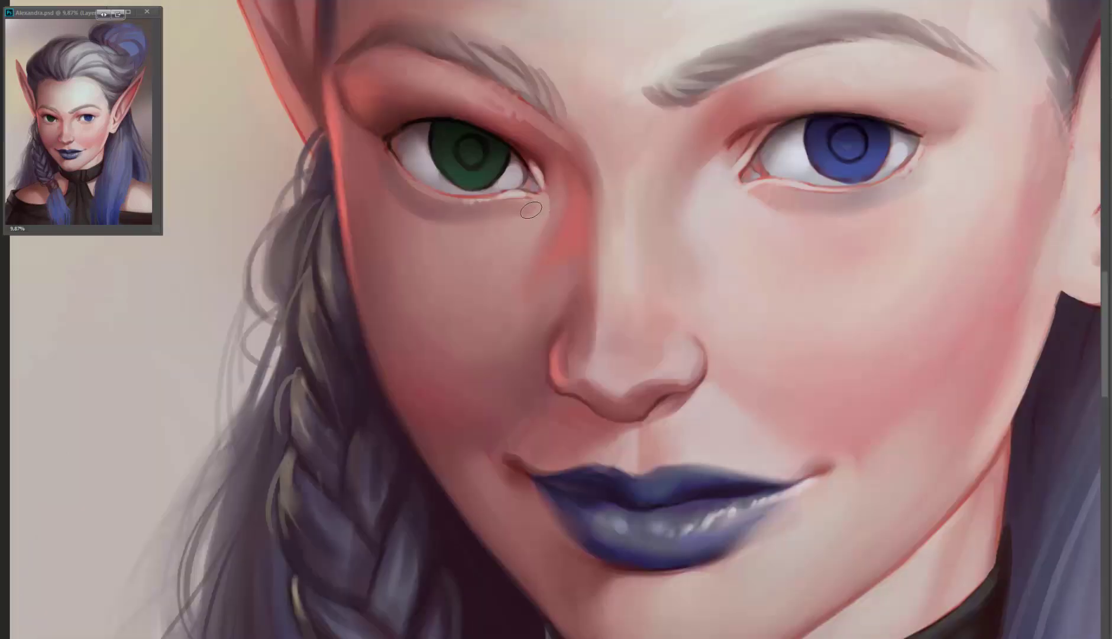
# - Paint bright highlights at the blue eye's inner corner, along the nose bridge and on the nose tip
pyautogui.moveTo(903, 218); pyautogui.dragTo(888, 228)
pyautogui.moveTo(717, 177)
pyautogui.mouseDown()
pyautogui.moveTo(709, 198)
pyautogui.moveTo(703, 114)
pyautogui.mouseUp()
pyautogui.click(729, 210)
pyautogui.moveTo(588, 166); pyautogui.dragTo(593, 79)
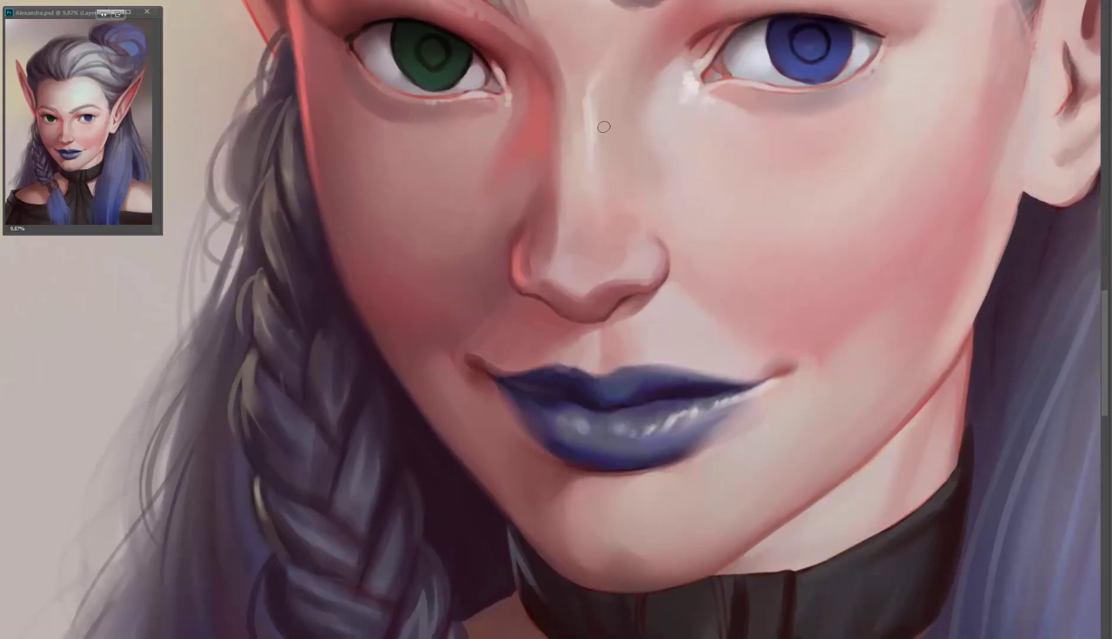
pyautogui.moveTo(585, 291); pyautogui.dragTo(644, 260)
pyautogui.moveTo(645, 267); pyautogui.dragTo(634, 234)
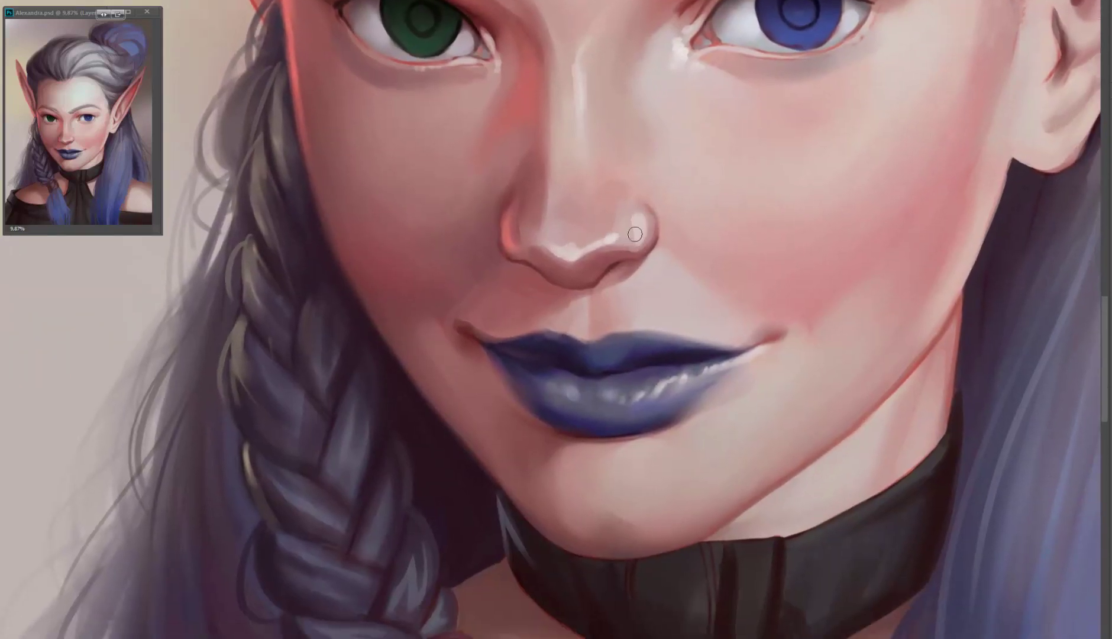
pyautogui.moveTo(566, 235); pyautogui.dragTo(593, 241)
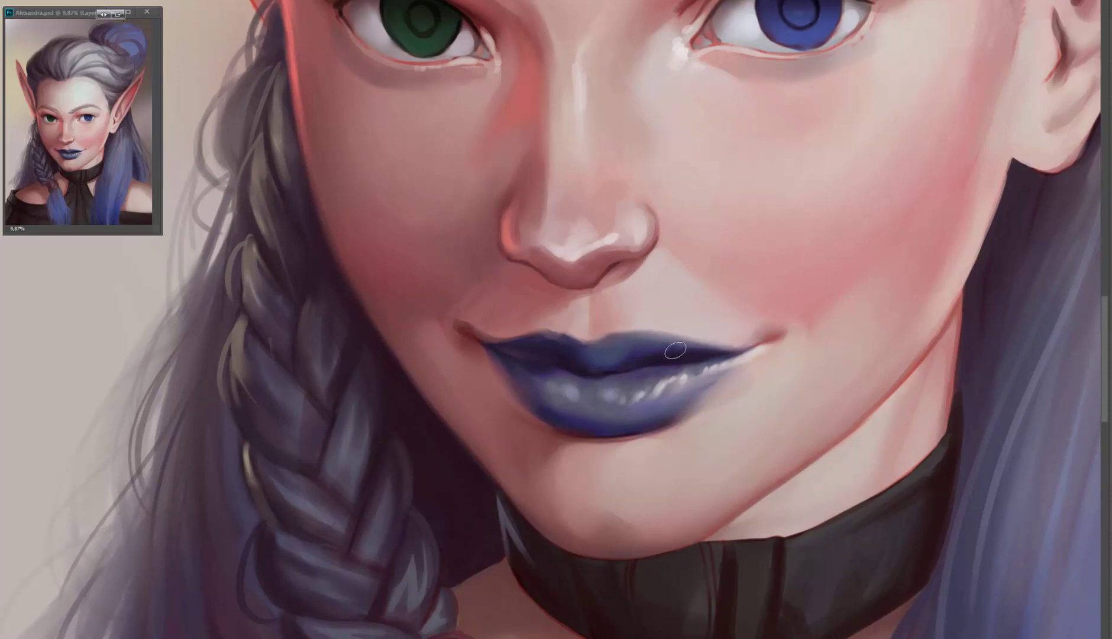
# - Add a small highlight beside the mouth corner and refine the skin around the lips and the blue eye
pyautogui.moveTo(675, 351)
pyautogui.mouseDown()
pyautogui.moveTo(744, 362)
pyautogui.moveTo(689, 485)
pyautogui.mouseUp()
pyautogui.moveTo(880, 141); pyautogui.dragTo(852, 170)
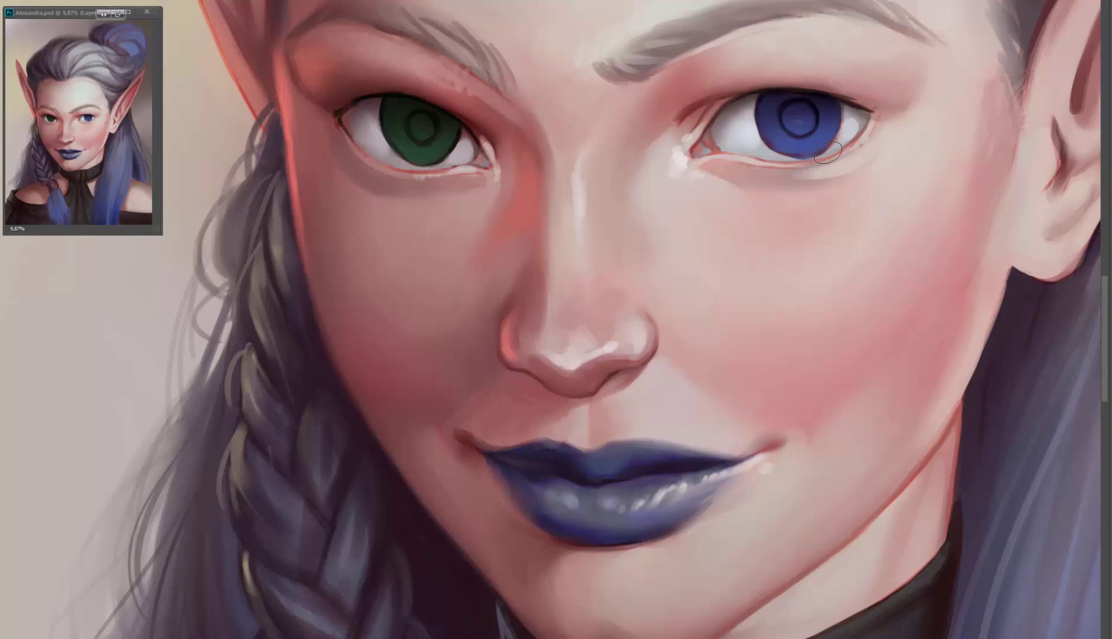
pyautogui.scroll(-3, 428, 323)
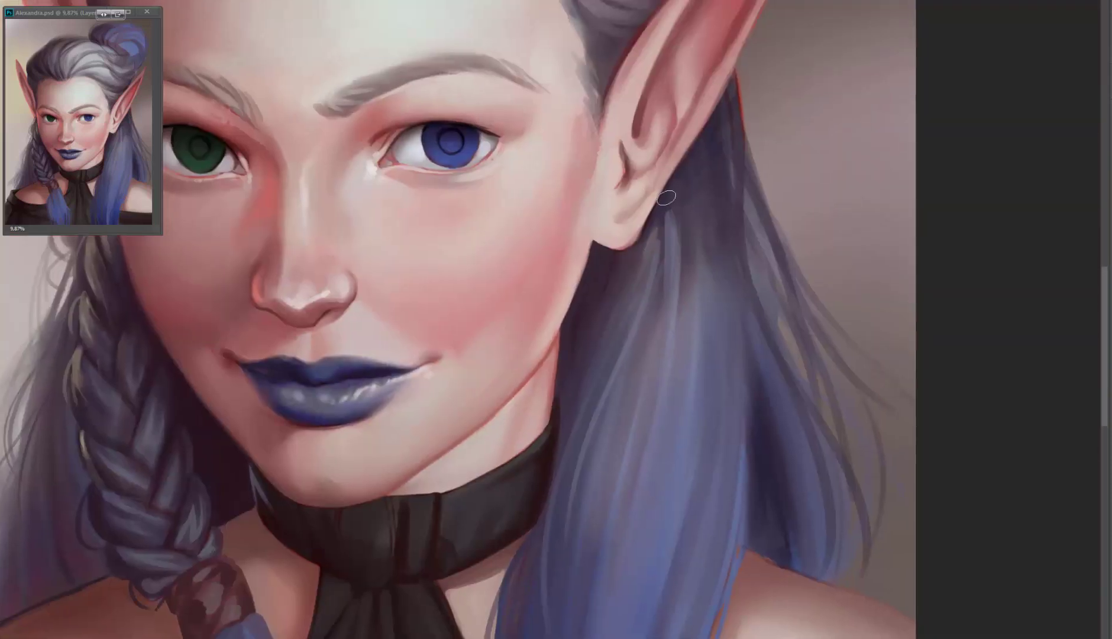
# - Paint mid-grey strokes over the flat light areas of the swept-back hair above the forehead, reducing the brush size
pyautogui.scroll(-5, 575, 341)
pyautogui.hscroll(-2, 502, 154)
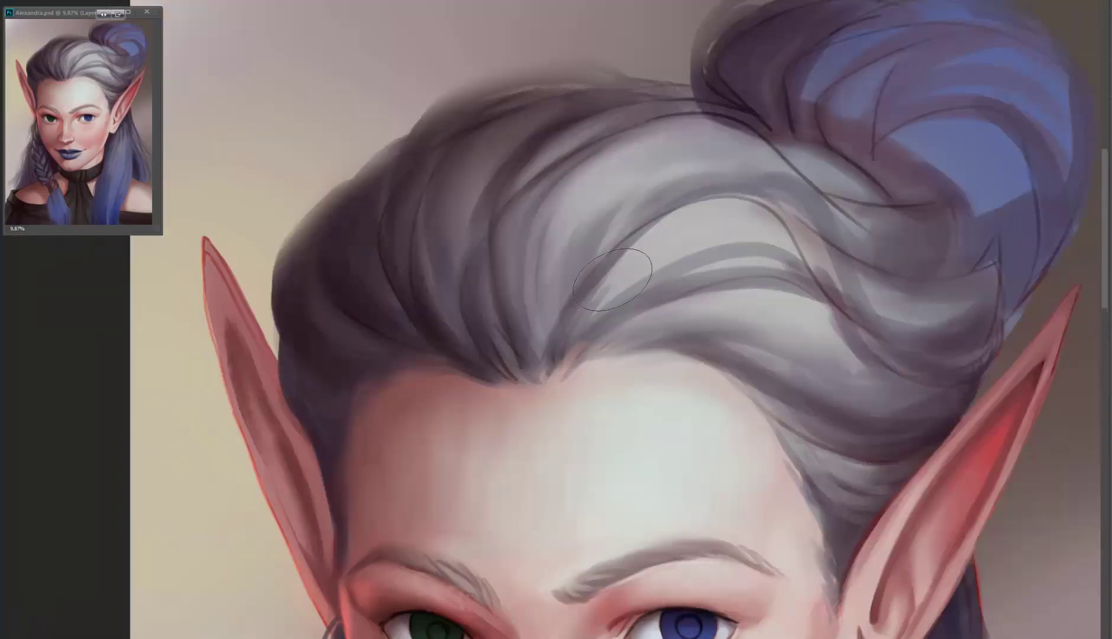
pyautogui.moveTo(715, 222)
pyautogui.mouseDown()
pyautogui.moveTo(769, 228)
pyautogui.moveTo(786, 260)
pyautogui.mouseUp()
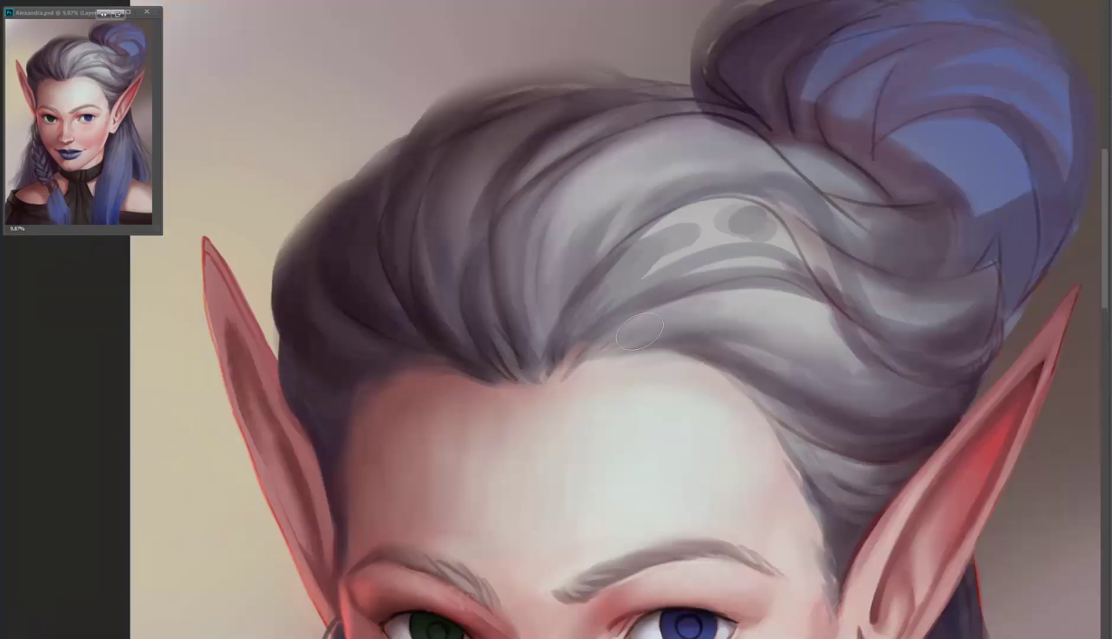
pyautogui.press('[')
pyautogui.press('[')
pyautogui.press('[')
pyautogui.moveTo(766, 340)
pyautogui.mouseDown()
pyautogui.moveTo(840, 304)
pyautogui.moveTo(873, 222)
pyautogui.mouseUp()
pyautogui.moveTo(748, 198)
pyautogui.mouseDown()
pyautogui.moveTo(834, 287)
pyautogui.moveTo(887, 266)
pyautogui.moveTo(988, 278)
pyautogui.mouseUp()
# - Sample a dark hair tone and paint curved dark strands through the inner part of the blue bun with smaller brushes
pyautogui.moveTo(832, 63)
pyautogui.mouseDown()
pyautogui.moveTo(732, 131)
pyautogui.moveTo(701, 188)
pyautogui.mouseUp()
pyautogui.keyDown('alt'); pyautogui.click(732, 131); pyautogui.keyUp('alt')
pyautogui.moveTo(710, 104); pyautogui.dragTo(674, 195)
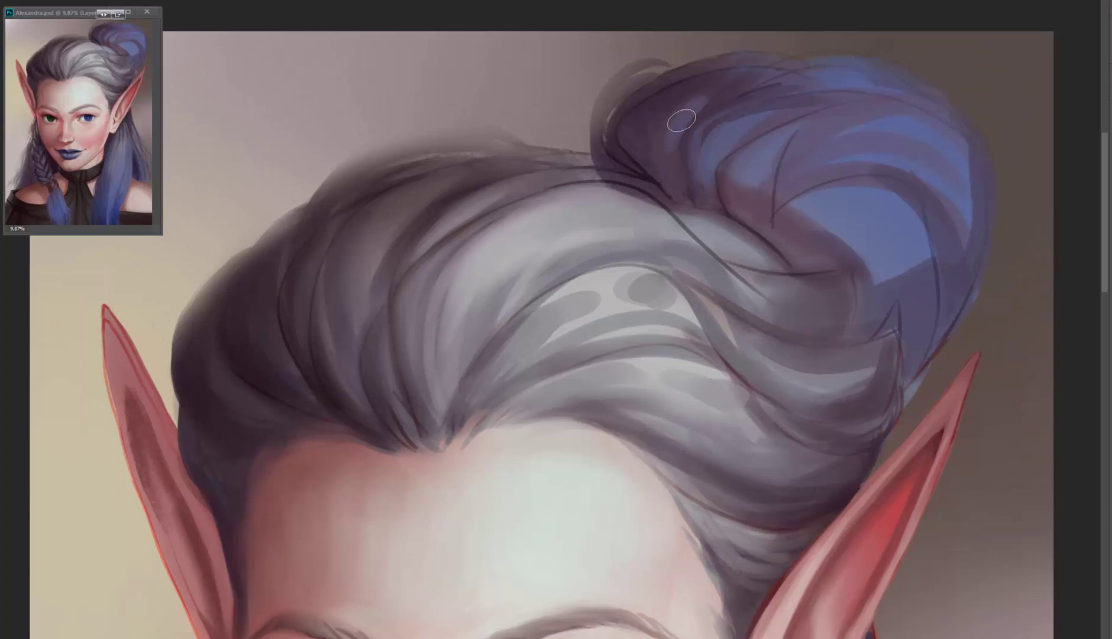
pyautogui.moveTo(681, 120); pyautogui.dragTo(657, 166)
pyautogui.press('[')
pyautogui.press('[')
pyautogui.moveTo(716, 86)
pyautogui.mouseDown()
pyautogui.moveTo(637, 137)
pyautogui.moveTo(707, 204)
pyautogui.mouseUp()
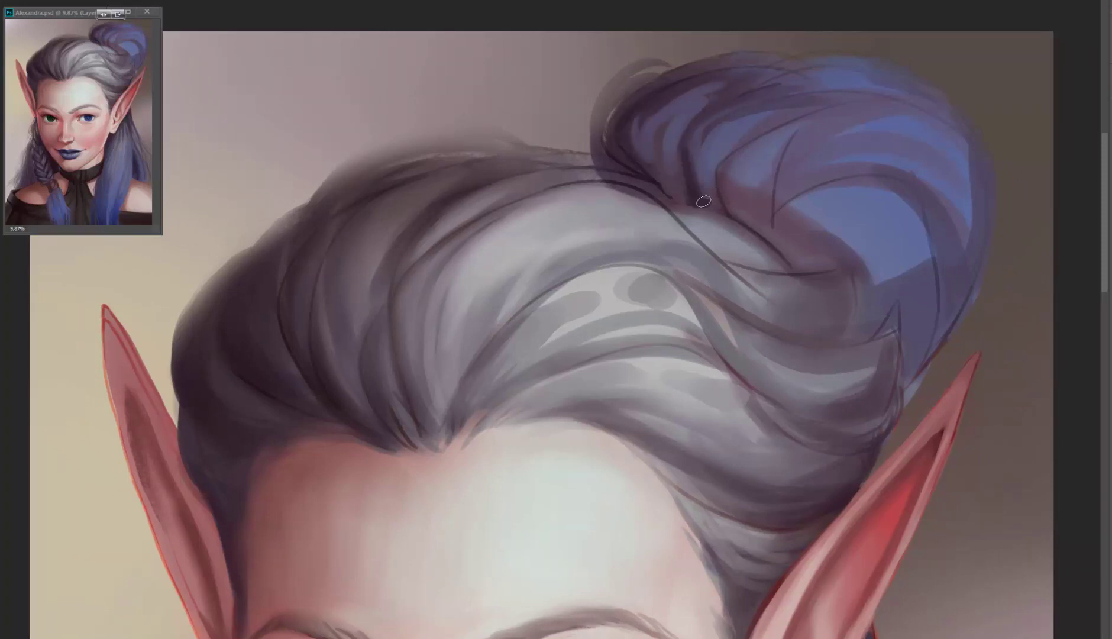
pyautogui.moveTo(728, 142); pyautogui.dragTo(709, 204)
pyautogui.moveTo(733, 166); pyautogui.dragTo(757, 186)
# - Paint dark curved strands over the bun's light-blue area and darken its base with a larger brush
pyautogui.press(']')
pyautogui.press(']')
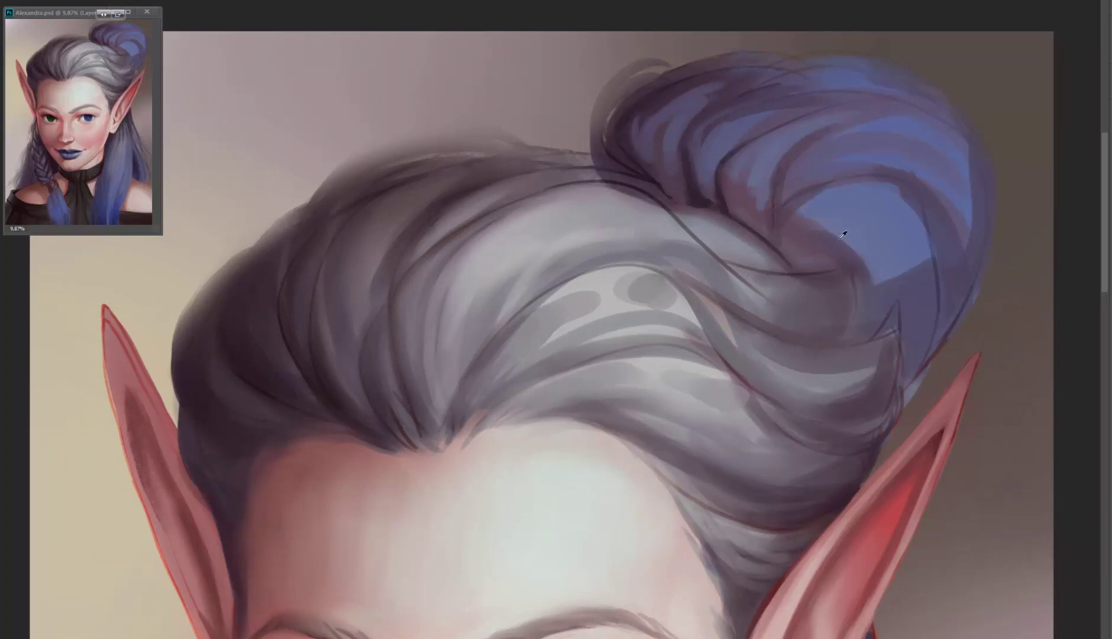
pyautogui.moveTo(876, 230); pyautogui.dragTo(819, 258)
pyautogui.moveTo(887, 278); pyautogui.dragTo(906, 347)
pyautogui.moveTo(934, 248)
pyautogui.mouseDown()
pyautogui.moveTo(932, 330)
pyautogui.moveTo(975, 189)
pyautogui.moveTo(923, 118)
pyautogui.moveTo(827, 65)
pyautogui.moveTo(787, 59)
pyautogui.mouseUp()
# - Paint thin flyaway strands along the outline of the grey hair, from the crown down to the ear on the braid side
pyautogui.moveTo(385, 177); pyautogui.dragTo(656, 74)
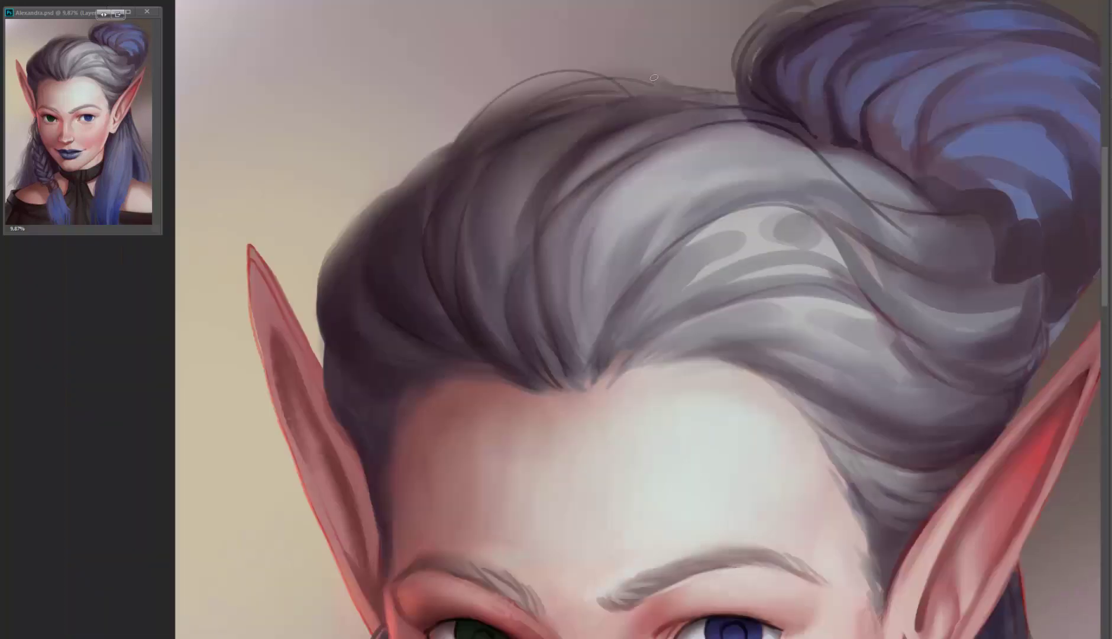
pyautogui.moveTo(568, 83); pyautogui.dragTo(667, 62)
pyautogui.moveTo(439, 156); pyautogui.dragTo(331, 266)
pyautogui.moveTo(396, 327); pyautogui.dragTo(430, 276)
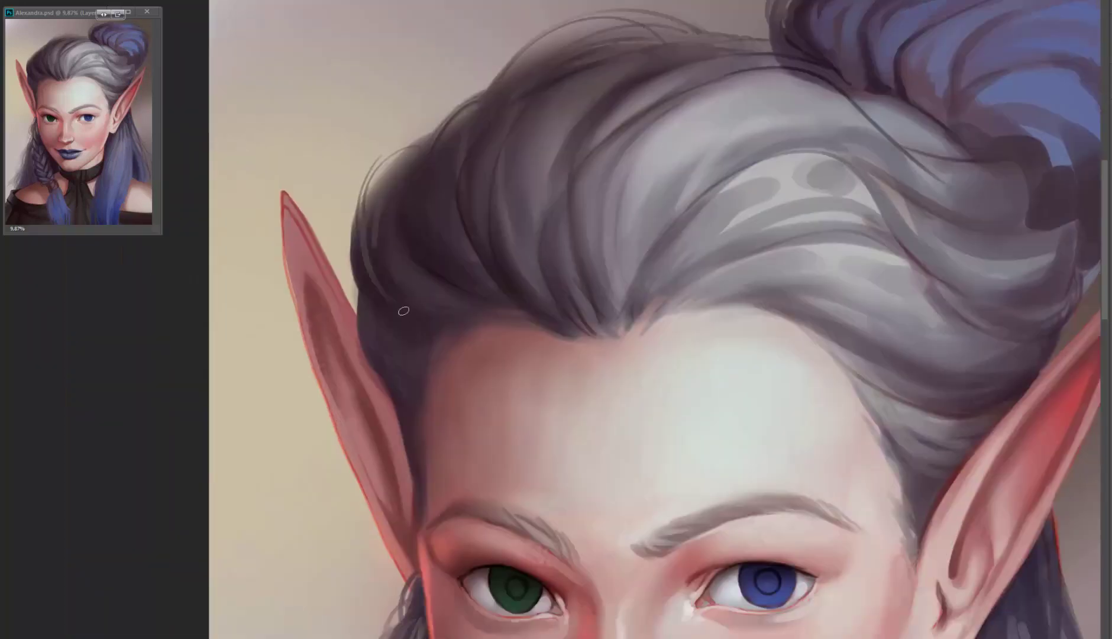
pyautogui.moveTo(408, 316)
pyautogui.mouseDown()
pyautogui.moveTo(357, 277)
pyautogui.moveTo(355, 373)
pyautogui.mouseUp()
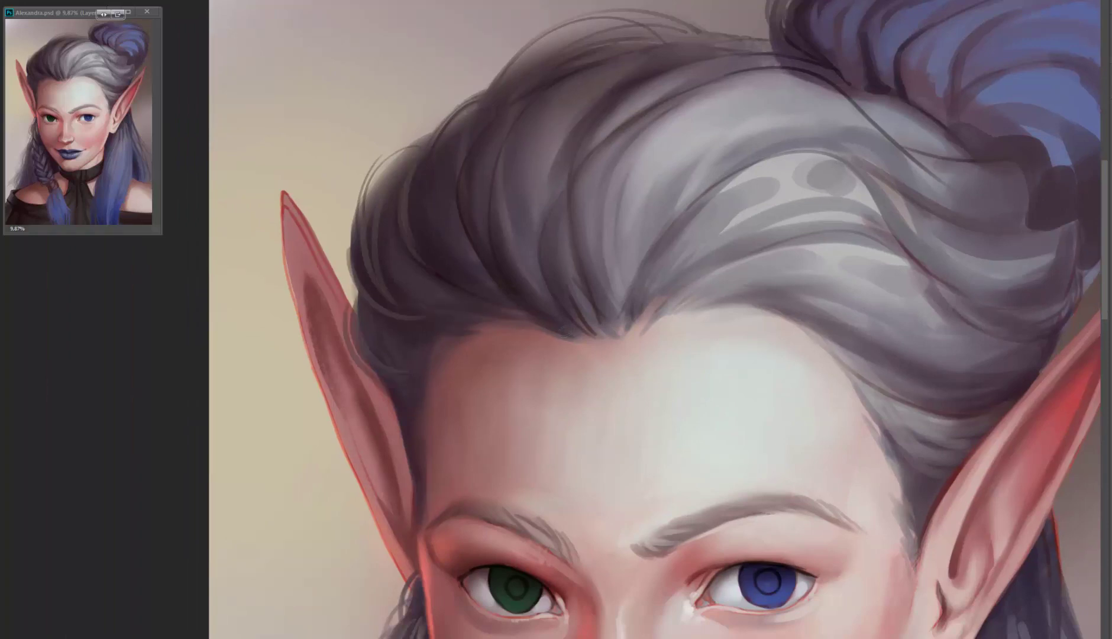
# - Paint light and mid-grey strands through the swept-back hair above the forehead and towards the large visible ear
pyautogui.moveTo(717, 326); pyautogui.dragTo(633, 292)
pyautogui.moveTo(585, 272)
pyautogui.mouseDown()
pyautogui.moveTo(749, 204)
pyautogui.moveTo(793, 248)
pyautogui.mouseUp()
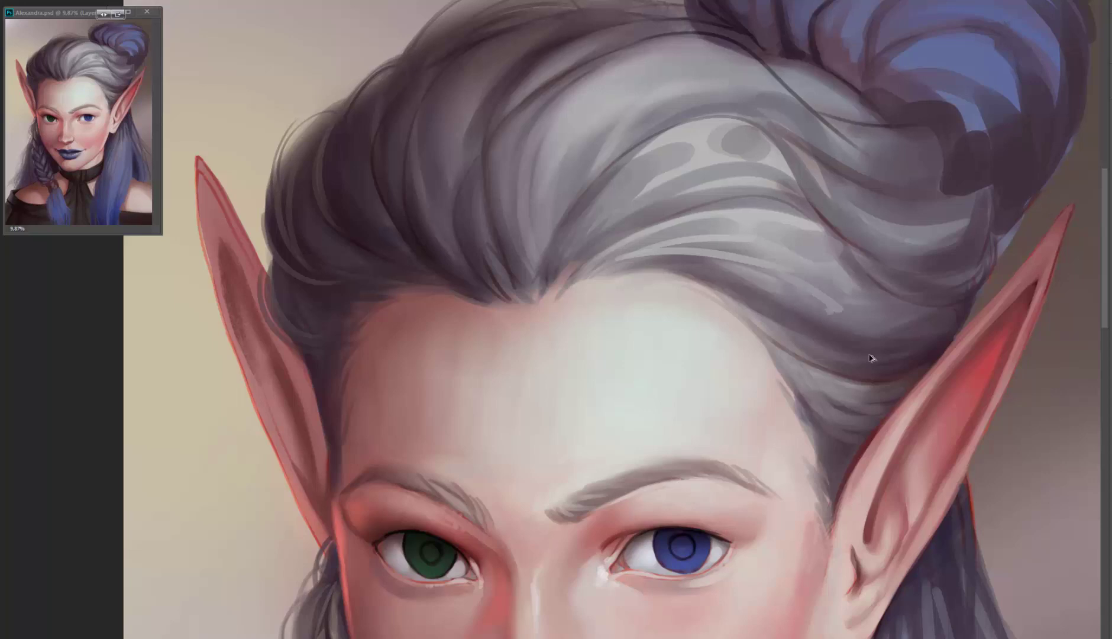
pyautogui.moveTo(940, 343); pyautogui.dragTo(804, 380)
pyautogui.moveTo(852, 292)
pyautogui.mouseDown()
pyautogui.moveTo(845, 241)
pyautogui.moveTo(807, 281)
pyautogui.mouseUp()
pyautogui.moveTo(789, 161)
pyautogui.mouseDown()
pyautogui.moveTo(645, 88)
pyautogui.moveTo(680, 112)
pyautogui.moveTo(748, 59)
pyautogui.moveTo(668, 125)
pyautogui.moveTo(566, 120)
pyautogui.moveTo(437, 170)
pyautogui.mouseUp()
pyautogui.moveTo(345, 341)
pyautogui.mouseDown()
pyautogui.moveTo(379, 195)
pyautogui.moveTo(488, 132)
pyautogui.moveTo(458, 172)
pyautogui.mouseUp()
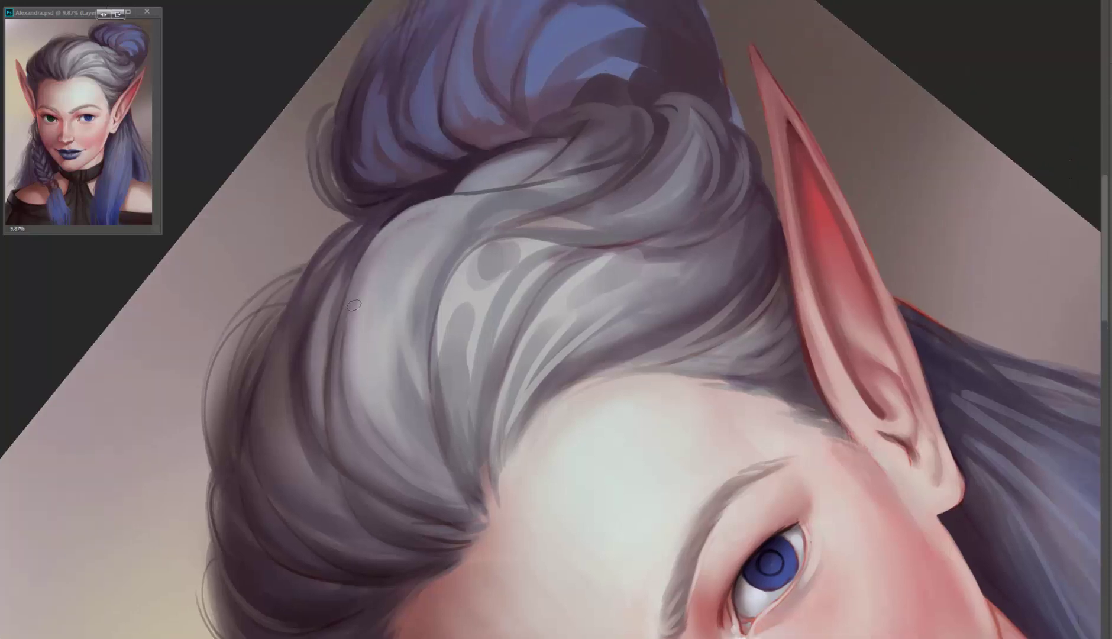
# - Paint curved grey strands over the crown and where the grey hair meets the blue bun, working on a rotated canvas
pyautogui.moveTo(432, 321); pyautogui.dragTo(439, 347)
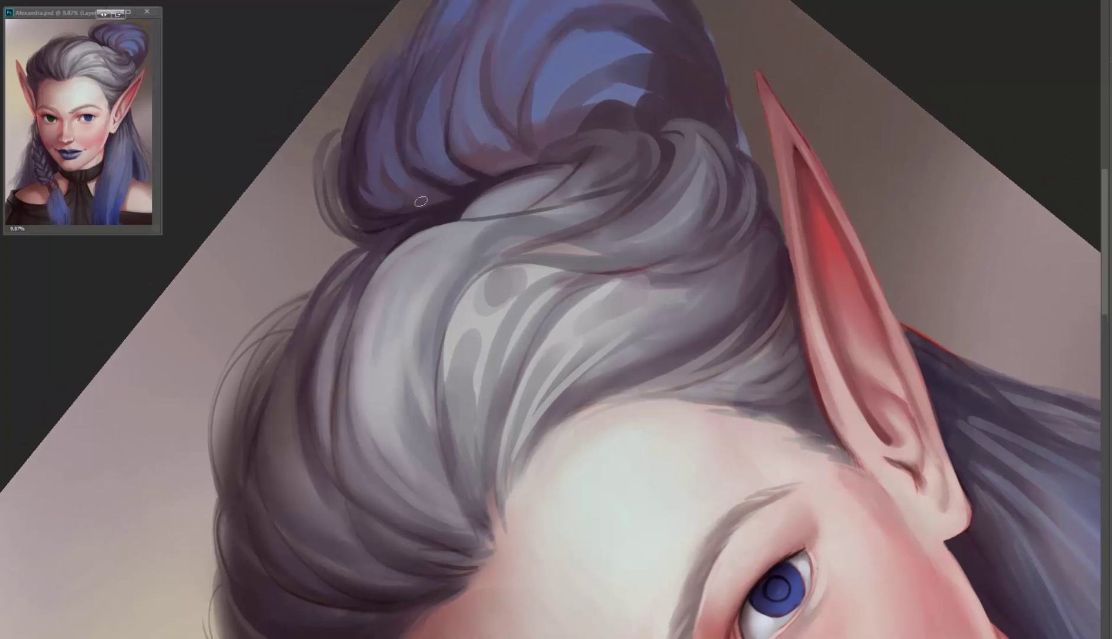
pyautogui.moveTo(463, 73)
pyautogui.mouseDown()
pyautogui.moveTo(490, 38)
pyautogui.moveTo(411, 112)
pyautogui.moveTo(340, 268)
pyautogui.moveTo(337, 205)
pyautogui.mouseUp()
pyautogui.scroll(-3, 471, 179)
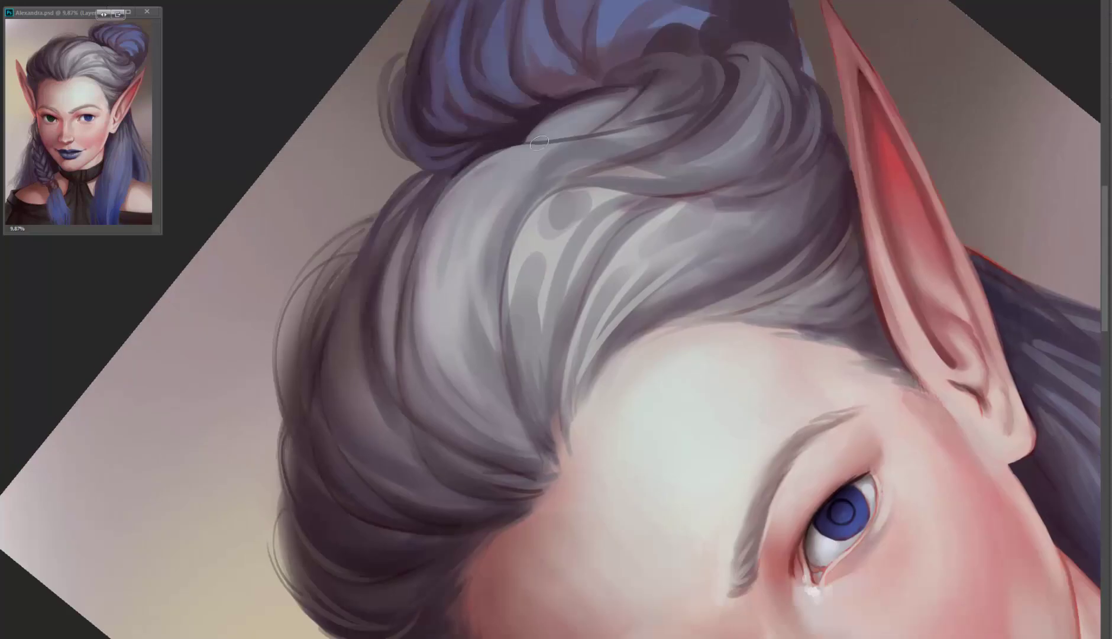
pyautogui.moveTo(583, 138)
pyautogui.mouseDown()
pyautogui.moveTo(657, 118)
pyautogui.moveTo(686, 88)
pyautogui.moveTo(651, 98)
pyautogui.moveTo(658, 68)
pyautogui.moveTo(612, 124)
pyautogui.moveTo(722, 151)
pyautogui.moveTo(807, 145)
pyautogui.moveTo(766, 215)
pyautogui.moveTo(670, 228)
pyautogui.mouseUp()
pyautogui.scroll(-2, 612, 124)
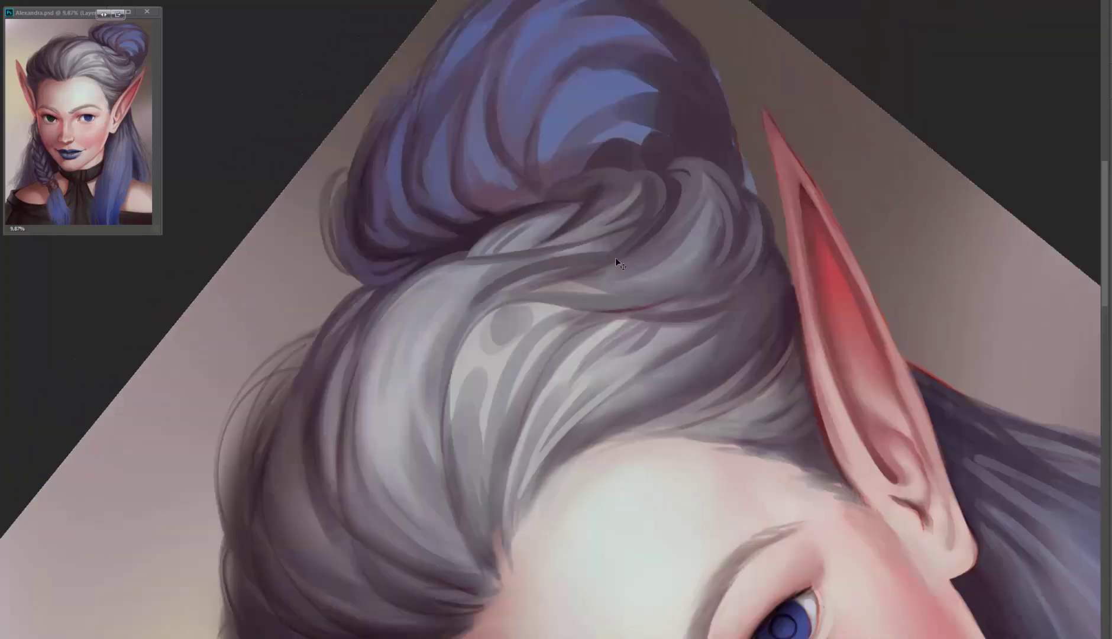
pyautogui.scroll(-3, 603, 239)
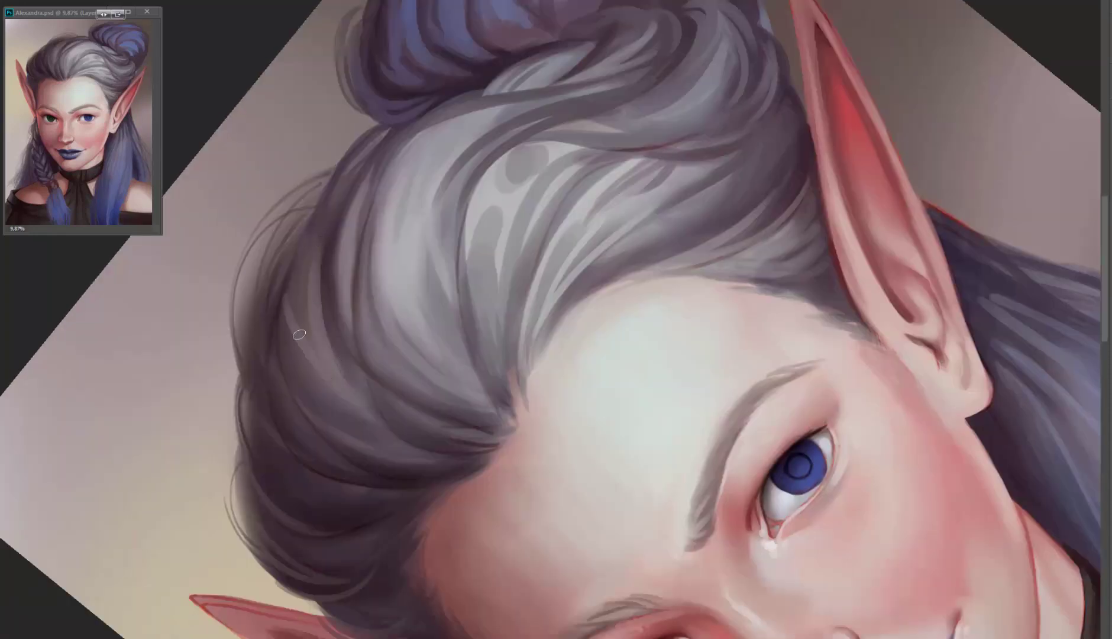
pyautogui.moveTo(276, 359); pyautogui.dragTo(802, 170)
pyautogui.scroll(-5, 509, 404)
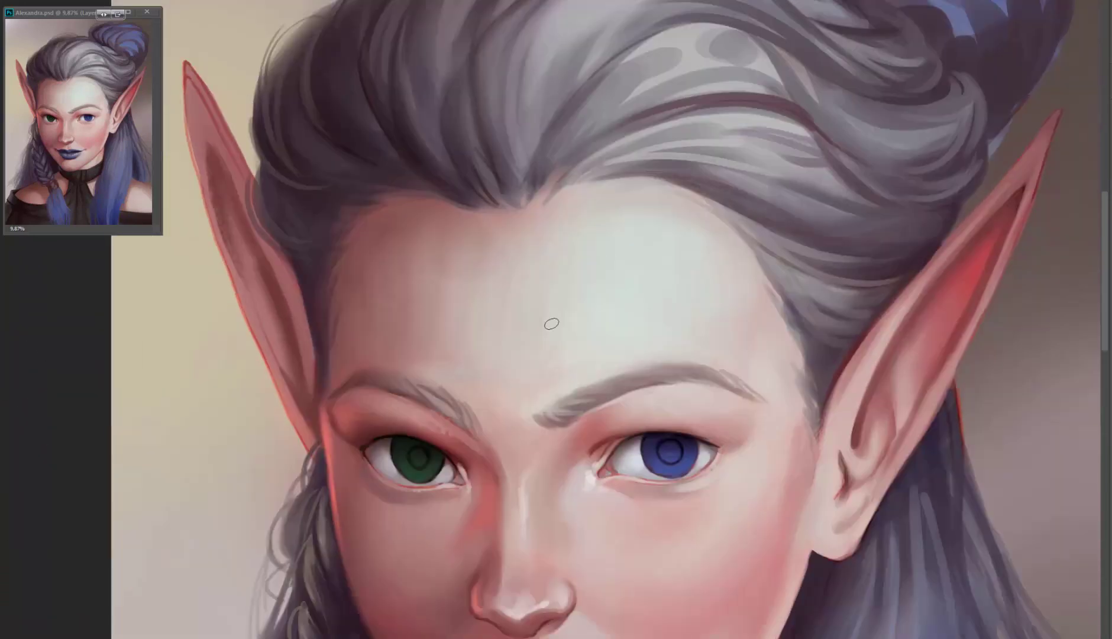
# - Paint long blue and dark strands down the loose hair that falls in front of the bare shoulder
pyautogui.scroll(-5, 660, 290)
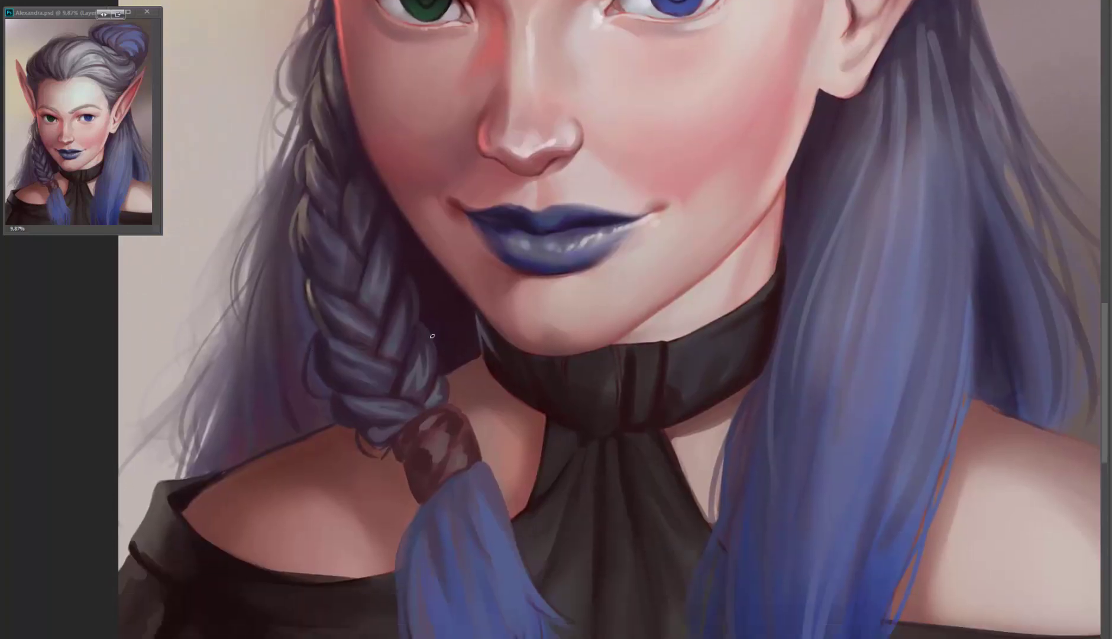
pyautogui.moveTo(490, 436); pyautogui.dragTo(501, 371)
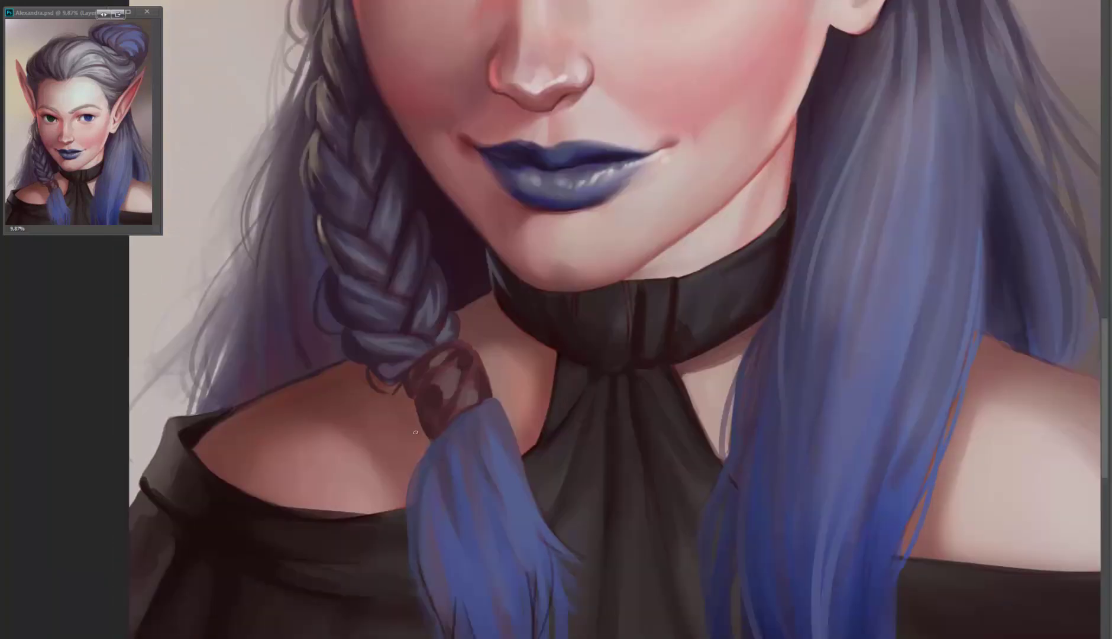
pyautogui.hscroll(5, 415, 433)
pyautogui.scroll(-3, 521, 362)
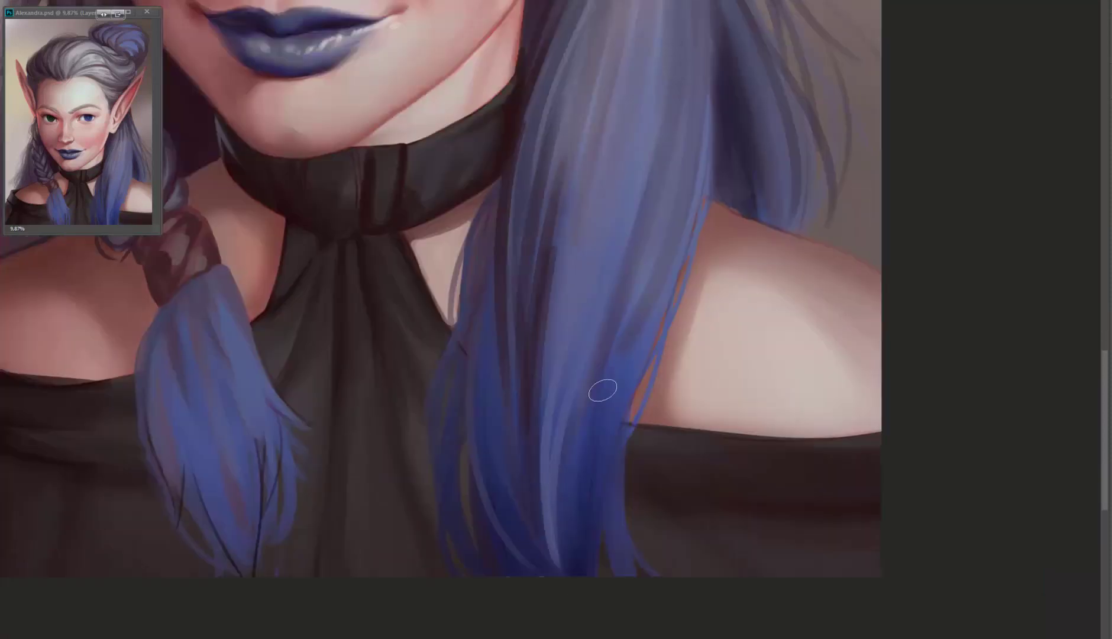
pyautogui.moveTo(627, 496); pyautogui.dragTo(697, 166)
pyautogui.moveTo(675, 207); pyautogui.dragTo(615, 402)
pyautogui.moveTo(603, 195); pyautogui.dragTo(556, 403)
pyautogui.moveTo(485, 391); pyautogui.dragTo(520, 557)
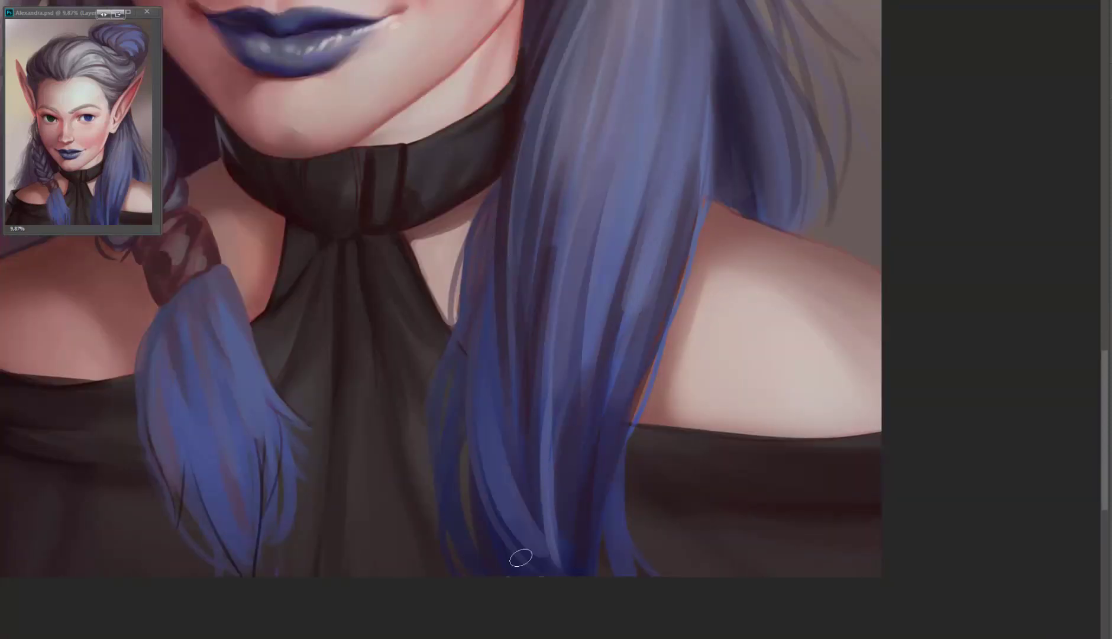
pyautogui.moveTo(486, 515); pyautogui.dragTo(509, 484)
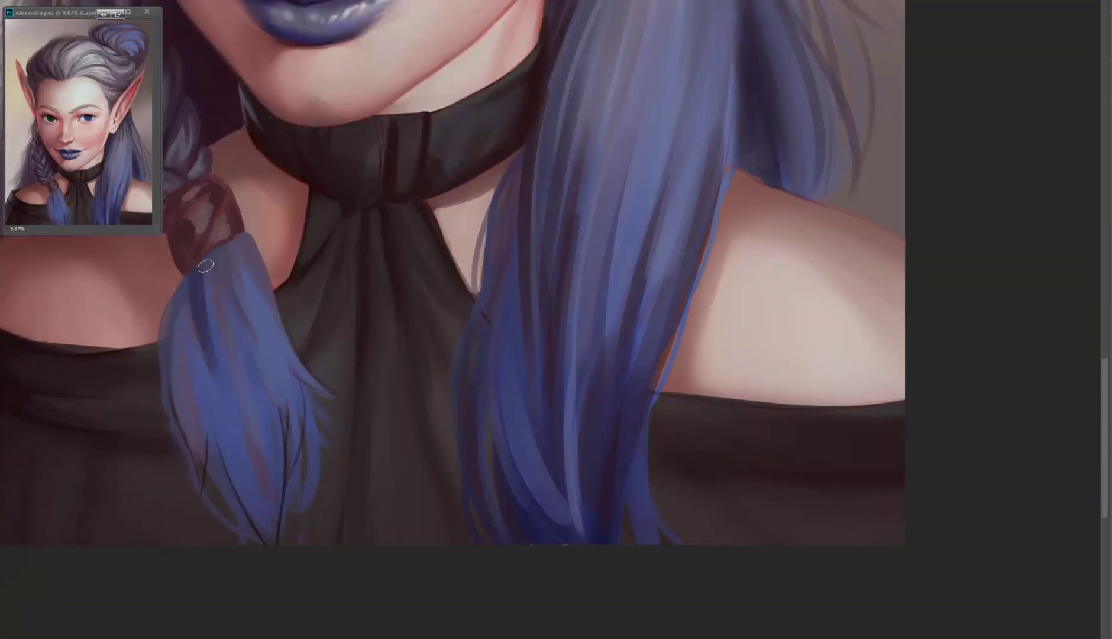
# - Paint dark and light-blue strands through the loose tail below the braid's brown tie
pyautogui.moveTo(206, 266); pyautogui.dragTo(237, 305)
pyautogui.moveTo(243, 243); pyautogui.dragTo(261, 290)
pyautogui.moveTo(177, 290)
pyautogui.mouseDown()
pyautogui.moveTo(274, 354)
pyautogui.moveTo(268, 503)
pyautogui.moveTo(180, 307)
pyautogui.moveTo(168, 427)
pyautogui.mouseUp()
pyautogui.moveTo(177, 326)
pyautogui.mouseDown()
pyautogui.moveTo(218, 422)
pyautogui.moveTo(408, 426)
pyautogui.mouseUp()
pyautogui.moveTo(450, 295); pyautogui.dragTo(461, 426)
pyautogui.moveTo(432, 325); pyautogui.dragTo(449, 485)
# - Paint strands along the long blue hair's shoulder edge and through the outer section falling behind the ear
pyautogui.moveTo(769, 231)
pyautogui.mouseDown()
pyautogui.moveTo(745, 456)
pyautogui.moveTo(650, 397)
pyautogui.mouseUp()
pyautogui.moveTo(727, 177); pyautogui.dragTo(704, 290)
pyautogui.moveTo(757, 130); pyautogui.dragTo(710, 449)
pyautogui.moveTo(660, 304); pyautogui.dragTo(656, 178)
pyautogui.moveTo(869, 242); pyautogui.dragTo(801, 385)
pyautogui.moveTo(780, 331); pyautogui.dragTo(769, 462)
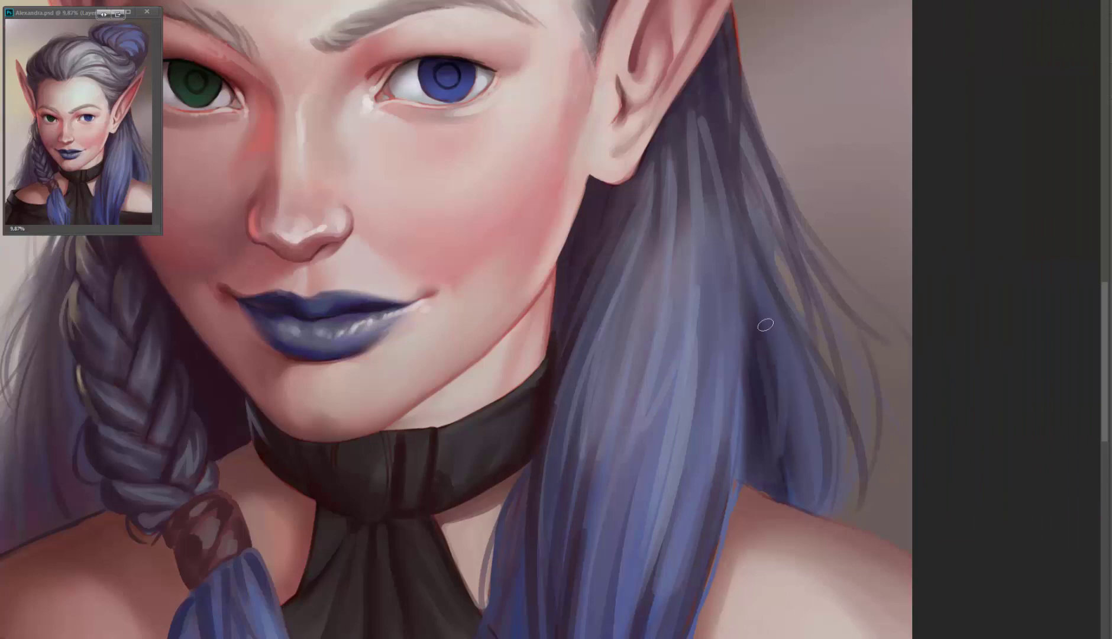
pyautogui.moveTo(765, 177); pyautogui.dragTo(781, 339)
pyautogui.moveTo(787, 289); pyautogui.dragTo(811, 355)
pyautogui.moveTo(748, 195)
pyautogui.mouseDown()
pyautogui.moveTo(774, 257)
pyautogui.moveTo(901, 171)
pyautogui.mouseUp()
# - Brush grainy skin texture onto the shaded cheek beside the braid and up over the forehead
pyautogui.moveTo(341, 417); pyautogui.dragTo(403, 386)
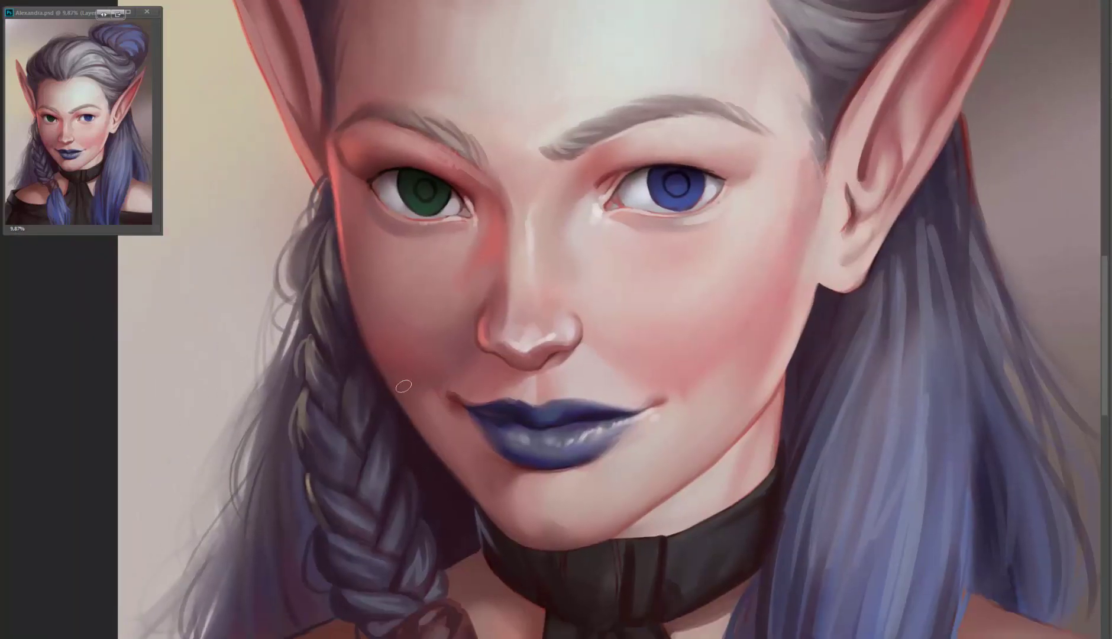
pyautogui.moveTo(376, 297); pyautogui.dragTo(446, 335)
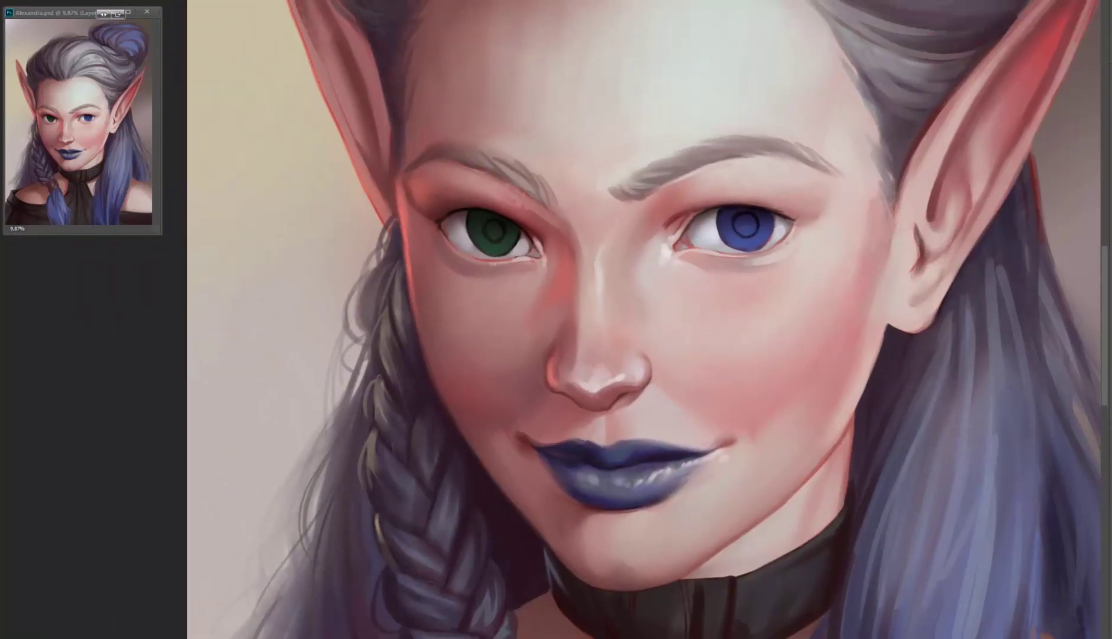
pyautogui.moveTo(528, 306); pyautogui.dragTo(508, 451)
pyautogui.moveTo(562, 247); pyautogui.dragTo(540, 94)
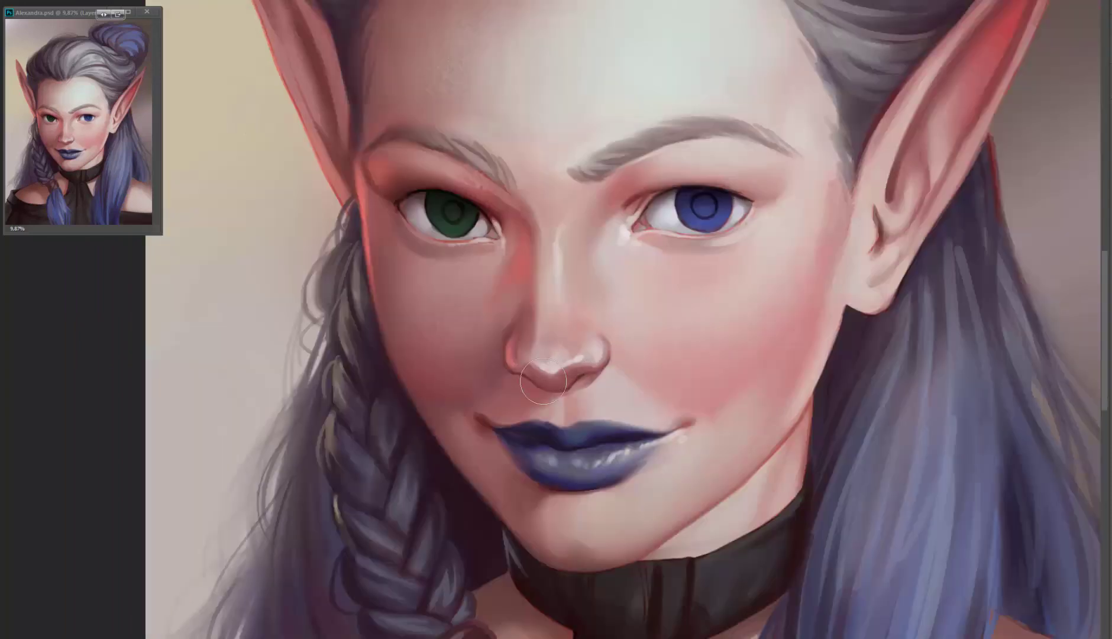
pyautogui.hotkey('ctrl', 'y')
pyautogui.hotkey('ctrl', 'y')
pyautogui.hotkey('ctrl', '0')
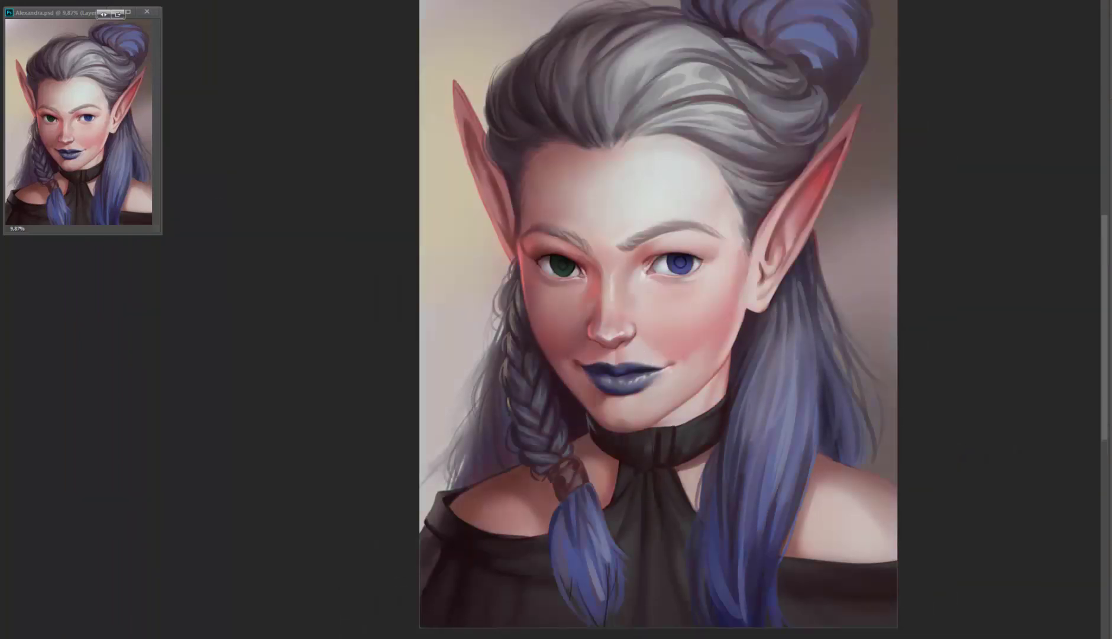
# - Rotate the canvas, sample a tone at the hair's edge and repaint the bare shoulder's shading along the blue hair
pyautogui.hotkey('ctrl', '+')
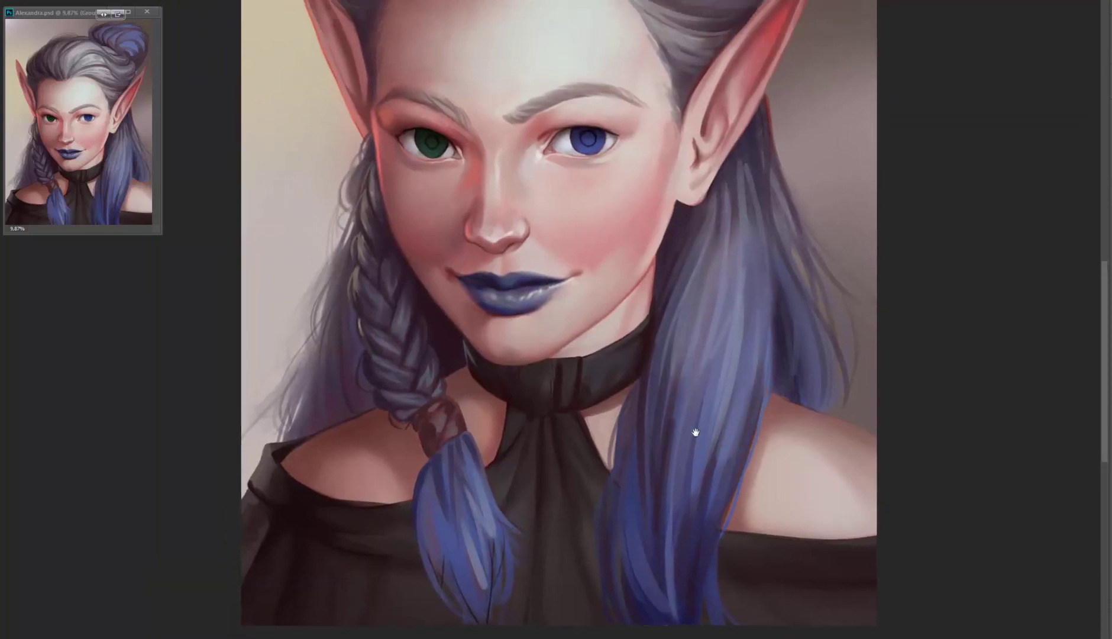
pyautogui.moveTo(694, 435); pyautogui.dragTo(674, 467)
pyautogui.press('r')
pyautogui.moveTo(609, 279); pyautogui.dragTo(450, 355)
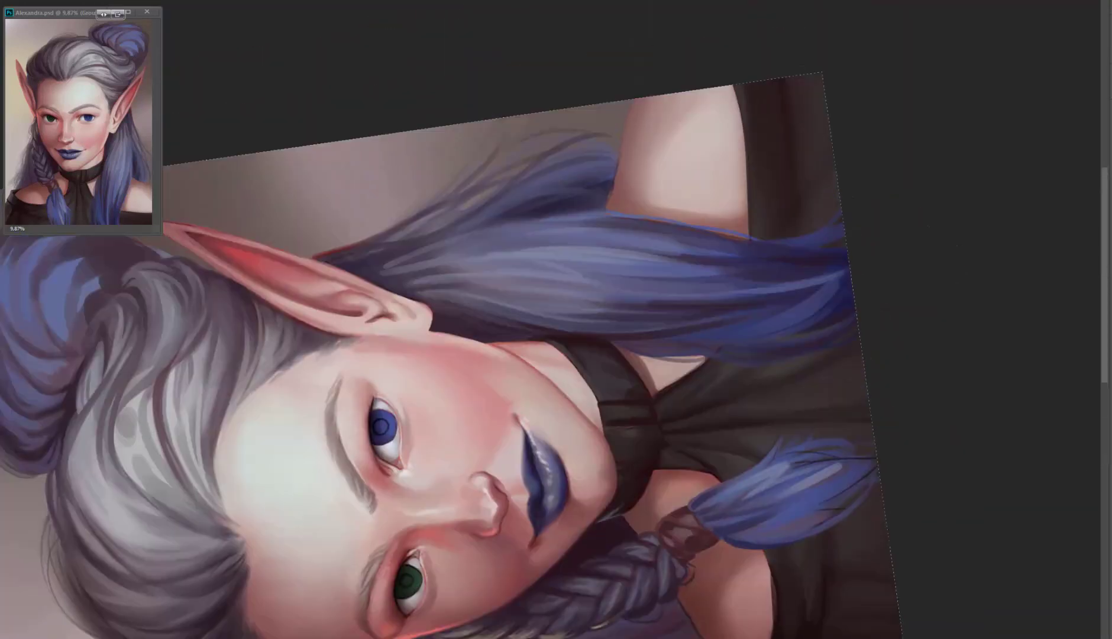
pyautogui.keyDown('alt'); pyautogui.click(687, 212); pyautogui.keyUp('alt')
pyautogui.moveTo(731, 181)
pyautogui.mouseDown()
pyautogui.moveTo(735, 226)
pyautogui.moveTo(582, 212)
pyautogui.mouseUp()
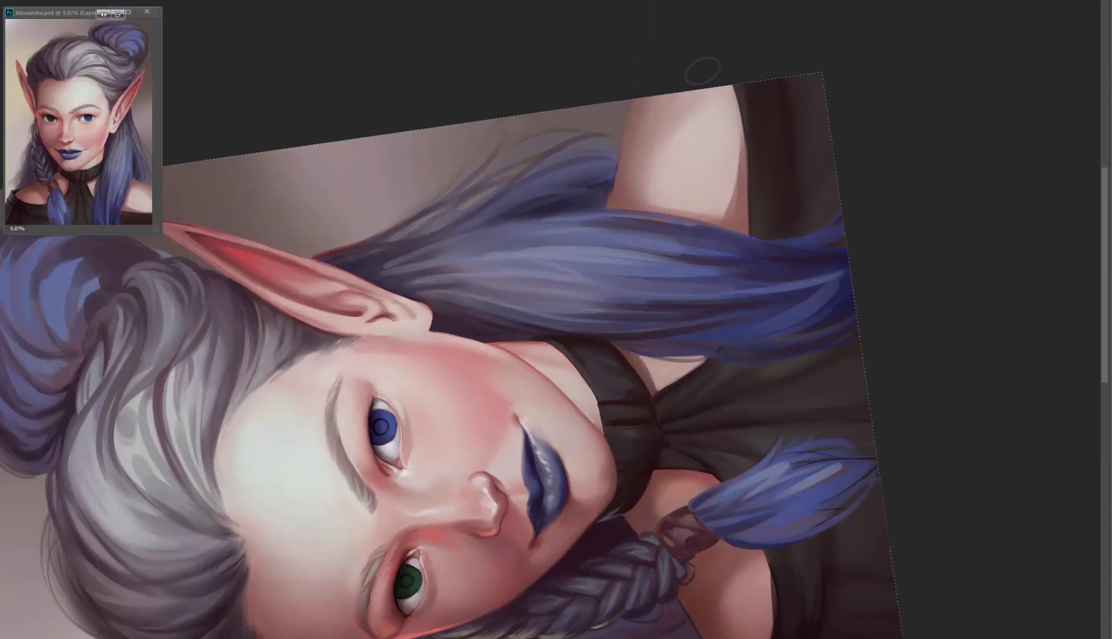
pyautogui.moveTo(648, 106); pyautogui.dragTo(629, 187)
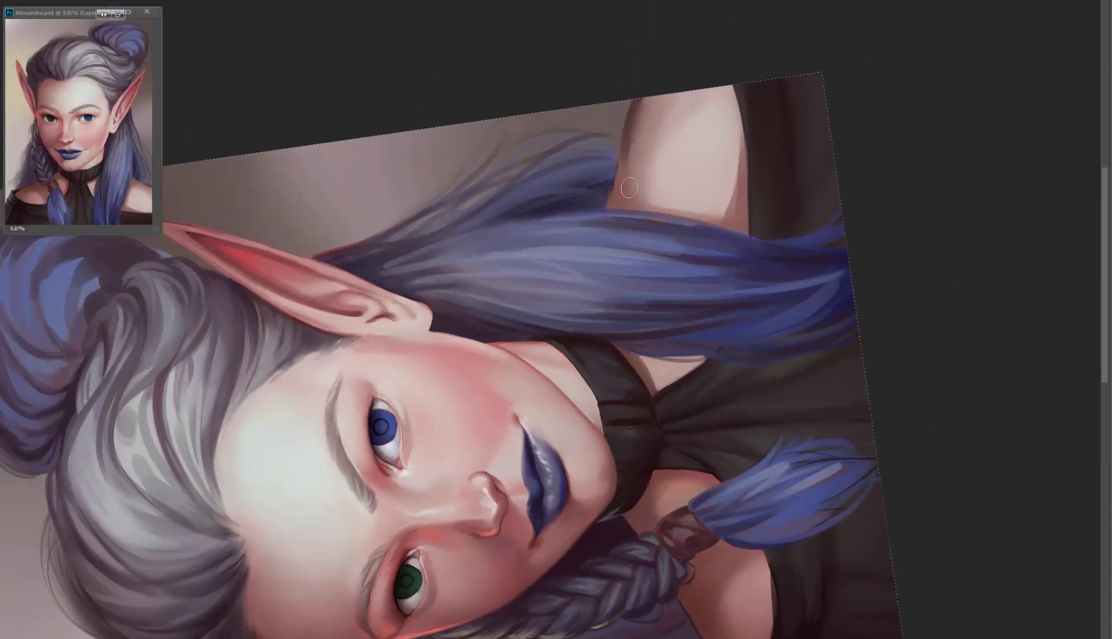
pyautogui.moveTo(724, 185); pyautogui.dragTo(680, 465)
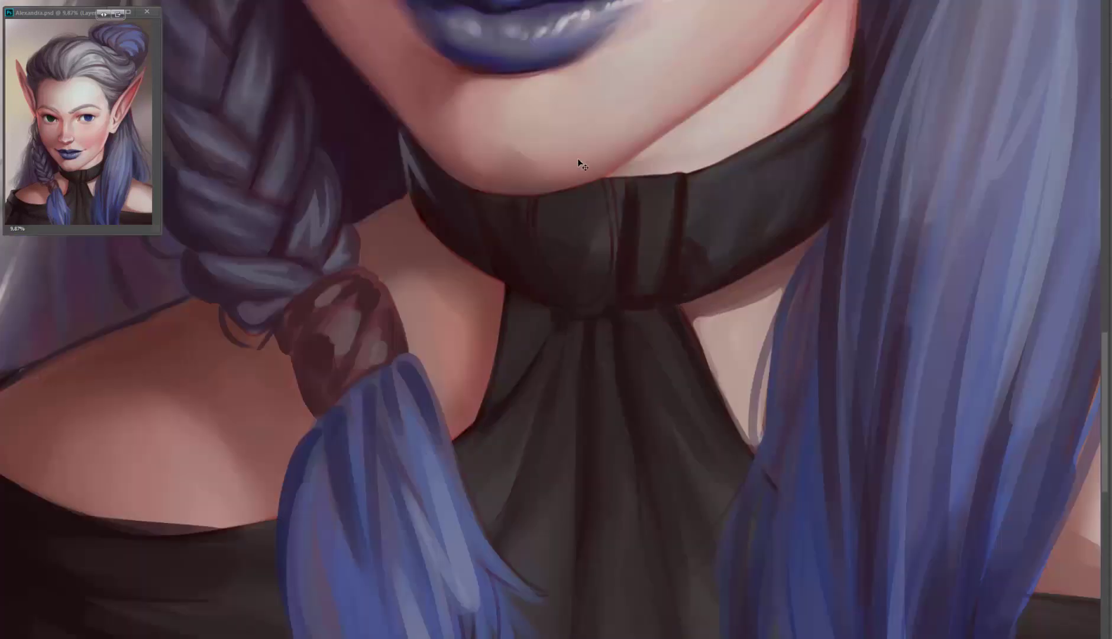
# - Create a pointed oval blue gem at the choker's centre and paint it with dark blue, purple edges and pale reflections
pyautogui.moveTo(578, 163)
pyautogui.mouseDown()
pyautogui.moveTo(523, 274)
pyautogui.moveTo(606, 212)
pyautogui.moveTo(551, 257)
pyautogui.moveTo(608, 246)
pyautogui.moveTo(541, 178)
pyautogui.moveTo(595, 150)
pyautogui.moveTo(618, 168)
pyautogui.moveTo(614, 327)
pyautogui.mouseUp()
pyautogui.moveTo(500, 168); pyautogui.dragTo(624, 128)
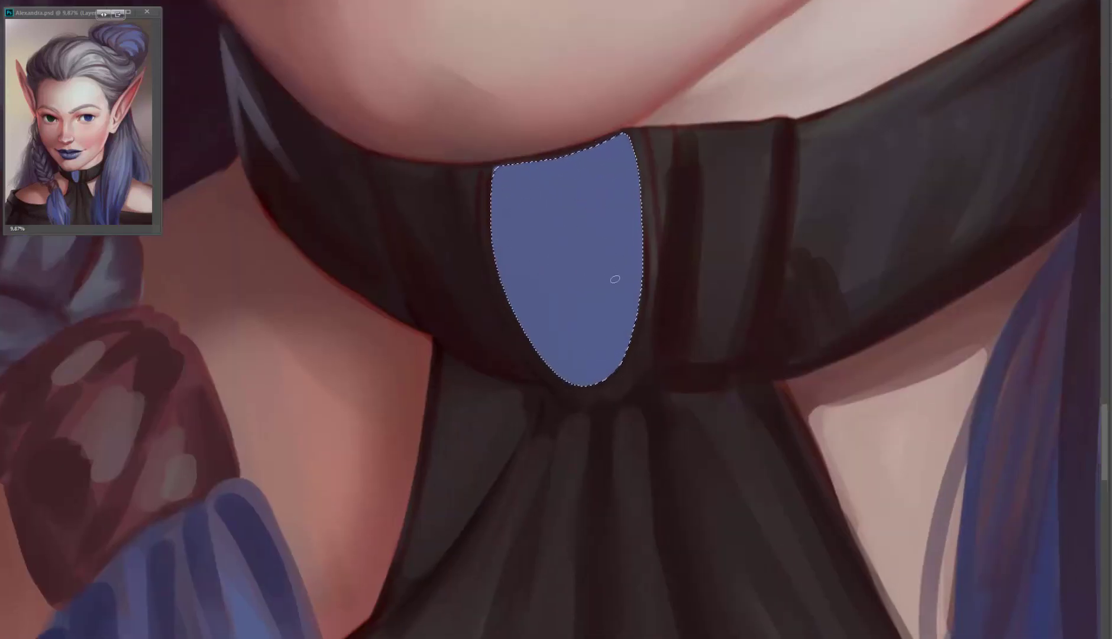
pyautogui.press(']')
pyautogui.press(']')
pyautogui.press(']')
pyautogui.moveTo(514, 266)
pyautogui.mouseDown()
pyautogui.moveTo(587, 373)
pyautogui.moveTo(638, 103)
pyautogui.moveTo(658, 402)
pyautogui.moveTo(581, 292)
pyautogui.moveTo(577, 193)
pyautogui.moveTo(512, 313)
pyautogui.moveTo(523, 221)
pyautogui.moveTo(511, 236)
pyautogui.moveTo(610, 231)
pyautogui.moveTo(632, 191)
pyautogui.moveTo(506, 207)
pyautogui.mouseUp()
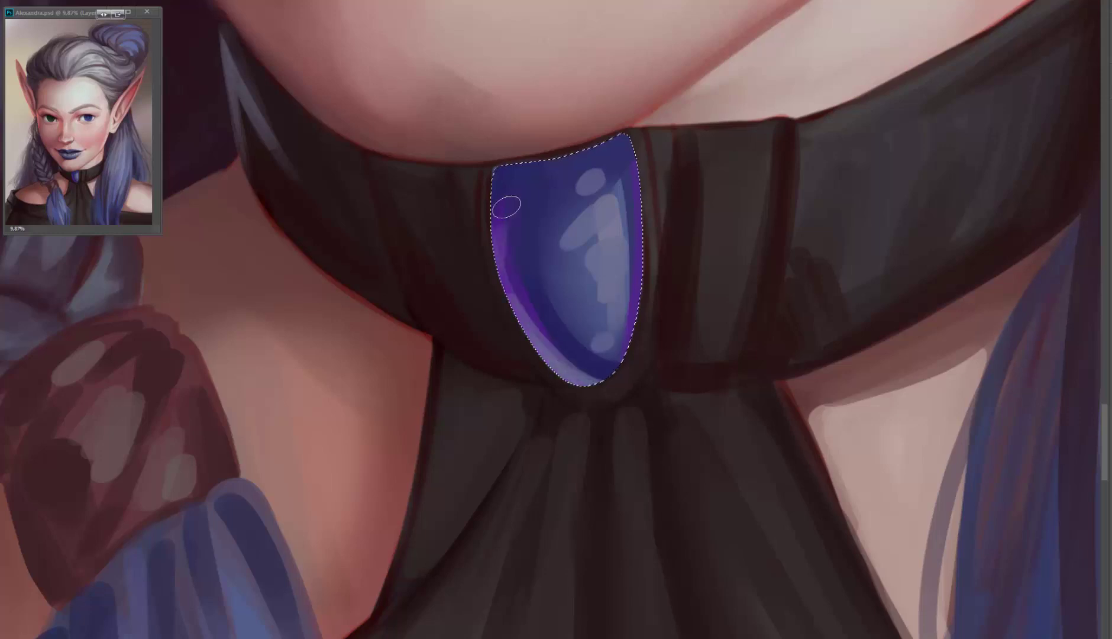
# - Hide the selection outline and shift the gem's colours with a Curves adjustment to make its reflections iridescent
pyautogui.hotkey('ctrl', 'h')
pyautogui.hotkey('ctrl', 'm')
pyautogui.moveTo(1052, 307); pyautogui.dragTo(1072, 262)
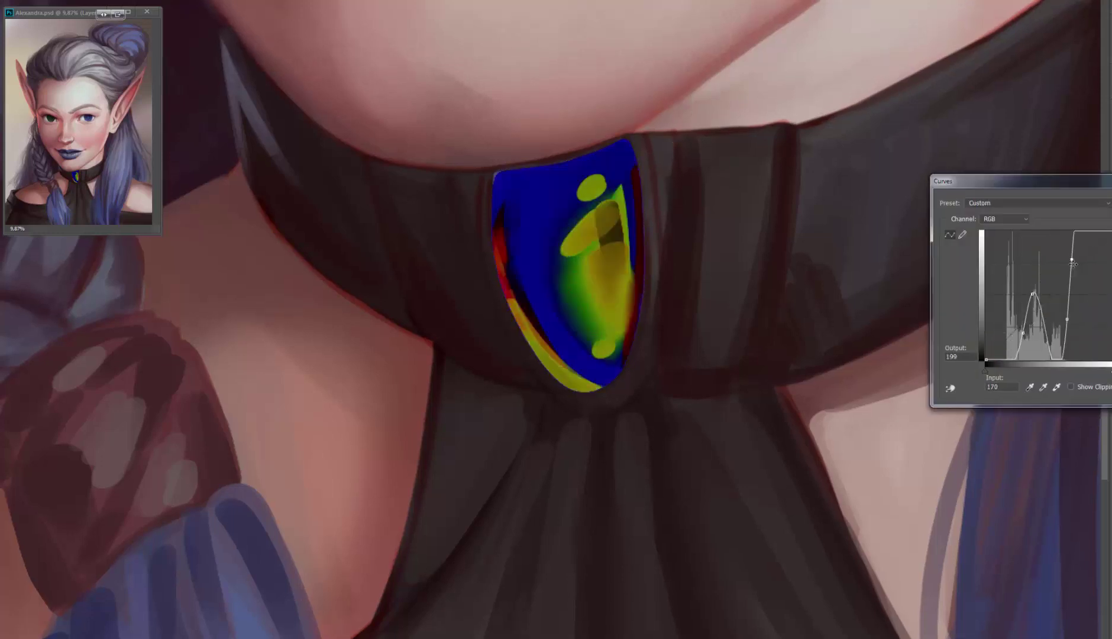
pyautogui.moveTo(1022, 333); pyautogui.dragTo(1003, 313)
pyautogui.press('Return')
pyautogui.hotkey('ctrl', 'z')
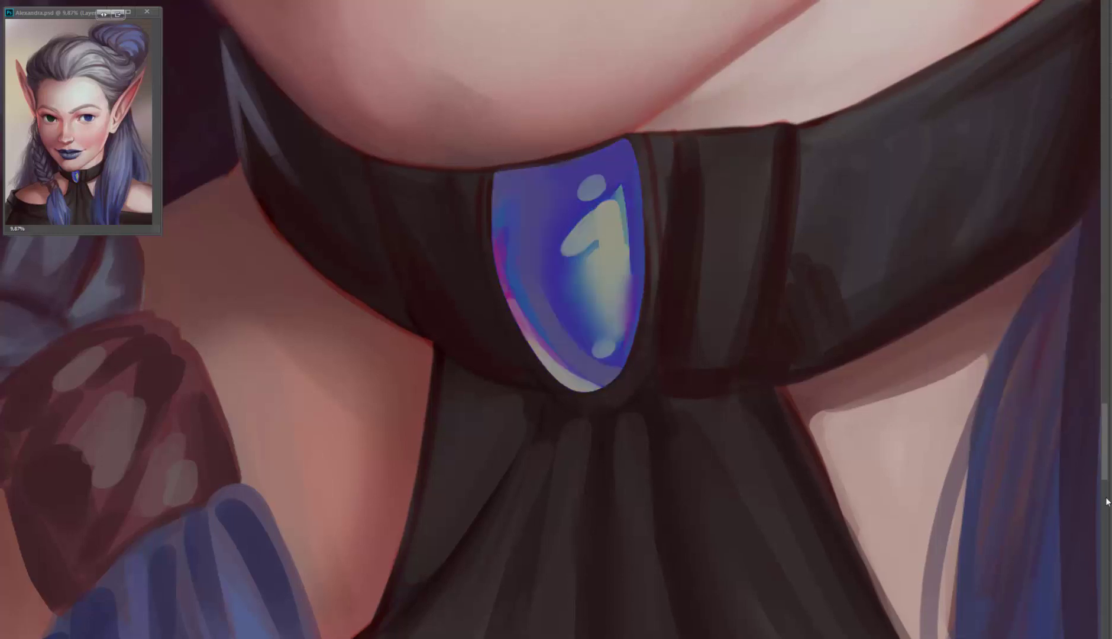
# - Select the choker area around the gem and darken it below the chin with a large soft brush
pyautogui.moveTo(733, 80)
pyautogui.mouseDown()
pyautogui.moveTo(700, 213)
pyautogui.moveTo(392, 168)
pyautogui.mouseUp()
pyautogui.press('b')
pyautogui.moveTo(592, 148)
pyautogui.mouseDown()
pyautogui.moveTo(472, 137)
pyautogui.moveTo(317, 174)
pyautogui.mouseUp()
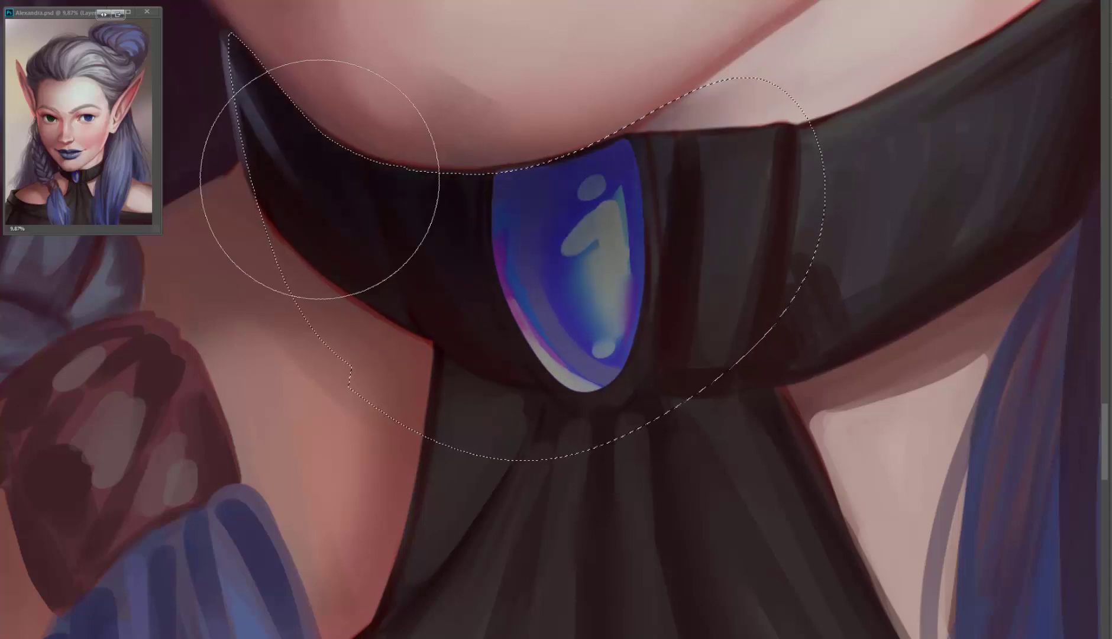
pyautogui.press('[')
pyautogui.press('[')
# - Paint the dark pupil and rim of the green iris
pyautogui.scroll(-2, 457, 344)
pyautogui.scroll(5, 432, 360)
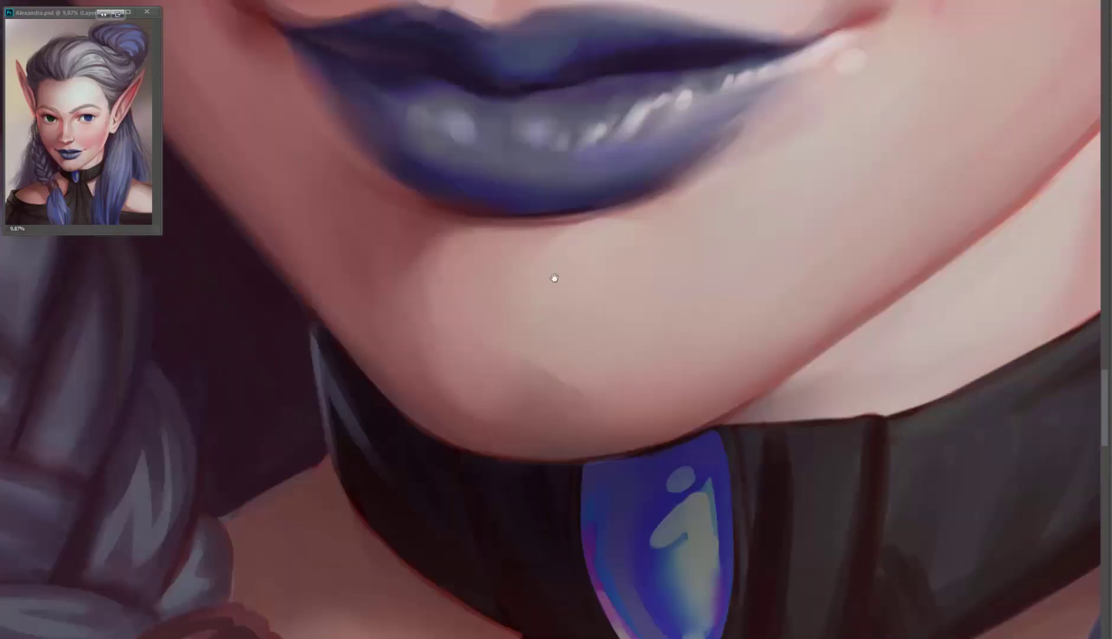
pyautogui.scroll(5, 551, 278)
pyautogui.moveTo(572, 204)
pyautogui.mouseDown()
pyautogui.moveTo(576, 236)
pyautogui.moveTo(590, 240)
pyautogui.moveTo(1091, 158)
pyautogui.mouseUp()
pyautogui.moveTo(352, 169)
pyautogui.mouseDown()
pyautogui.moveTo(337, 231)
pyautogui.moveTo(411, 215)
pyautogui.mouseUp()
pyautogui.moveTo(285, 148); pyautogui.dragTo(287, 224)
pyautogui.moveTo(289, 172); pyautogui.dragTo(313, 260)
# - Paint the blue iris with a dark rim and bright blue highlight spots around its lower half, using progressively smaller brushes
pyautogui.moveTo(827, 296); pyautogui.dragTo(503, 308)
pyautogui.press('[')
pyautogui.press('[')
pyautogui.press('[')
pyautogui.moveTo(697, 148)
pyautogui.mouseDown()
pyautogui.moveTo(765, 236)
pyautogui.moveTo(711, 138)
pyautogui.moveTo(831, 221)
pyautogui.moveTo(819, 243)
pyautogui.mouseUp()
pyautogui.moveTo(728, 207)
pyautogui.mouseDown()
pyautogui.moveTo(831, 229)
pyautogui.moveTo(851, 192)
pyautogui.moveTo(763, 233)
pyautogui.mouseUp()
pyautogui.click(721, 178)
pyautogui.press('[')
pyautogui.press('[')
pyautogui.click(823, 218)
pyautogui.press('[')
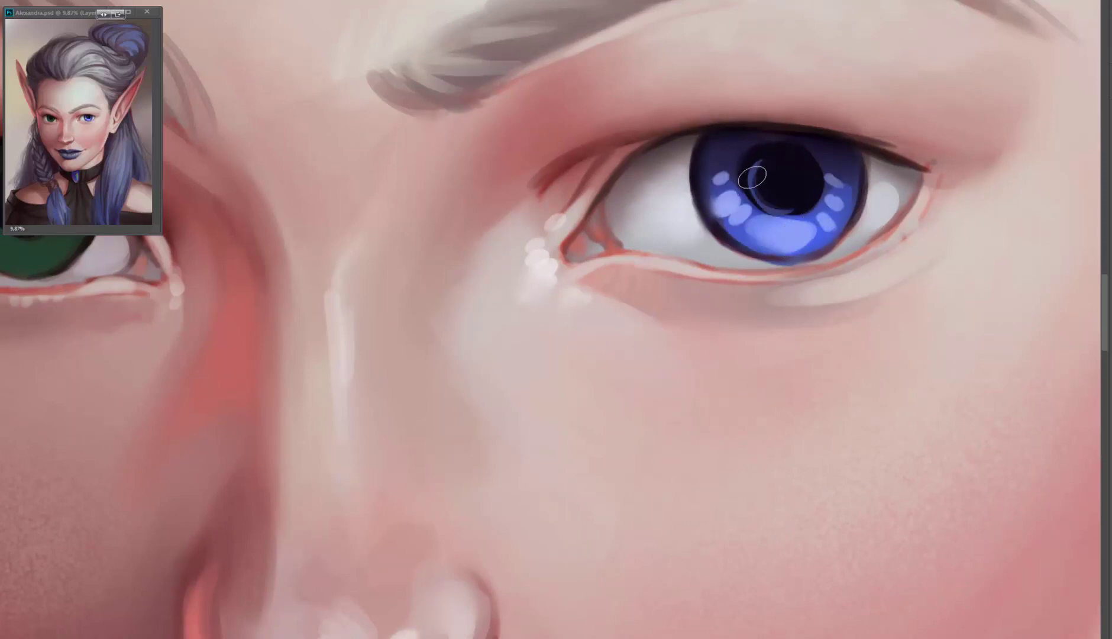
# - Paint bright green highlight spots around the lower half of the green iris with a smaller brush
pyautogui.moveTo(284, 248); pyautogui.dragTo(762, 255)
pyautogui.moveTo(453, 234); pyautogui.dragTo(552, 231)
pyautogui.hotkey('ctrl', 'z')
pyautogui.press('[')
pyautogui.press('[')
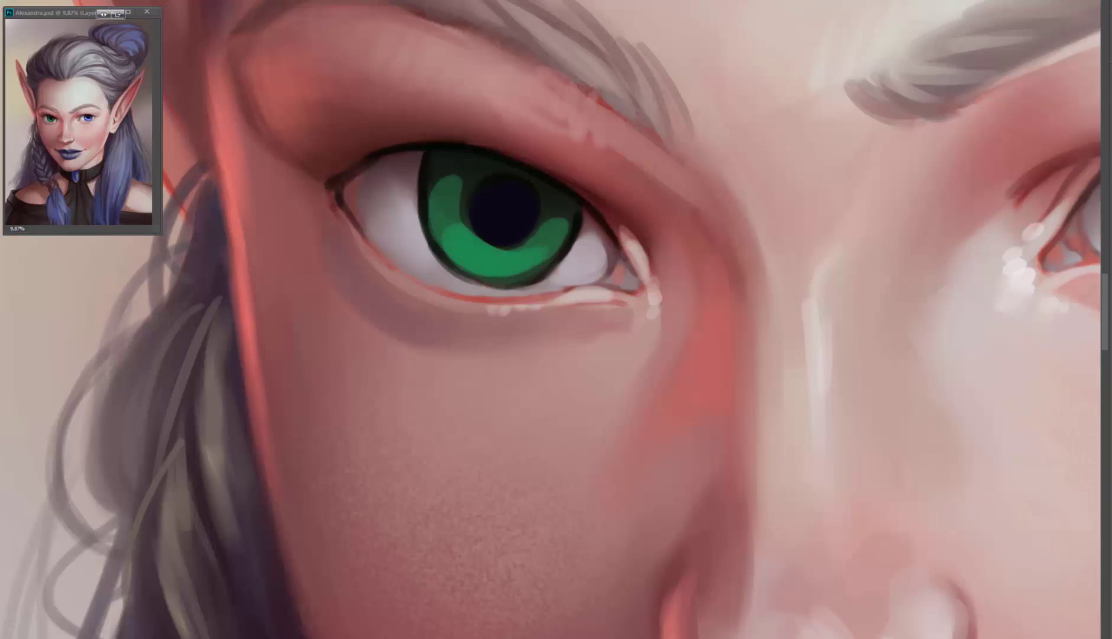
pyautogui.click(511, 261)
pyautogui.click(477, 256)
pyautogui.click(452, 234)
pyautogui.click(447, 209)
pyautogui.click(450, 198)
pyautogui.click(535, 251)
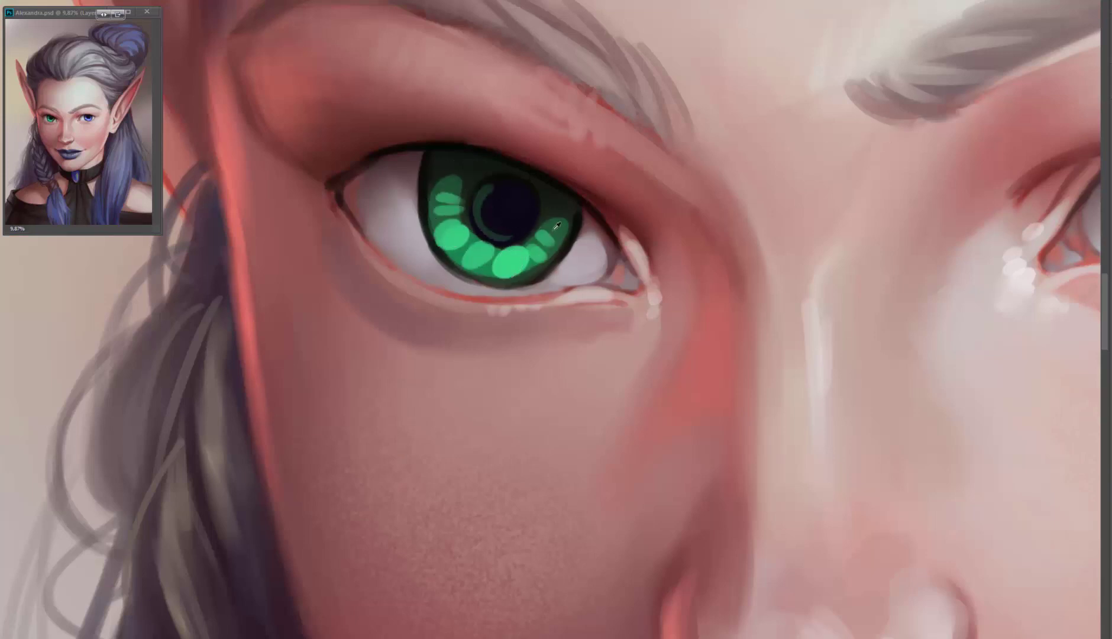
# - Paint curved reflections in both pupils and darken the upper part of each iris beneath the eyelid
pyautogui.moveTo(482, 190); pyautogui.dragTo(529, 214)
pyautogui.moveTo(522, 256); pyautogui.dragTo(395, 188)
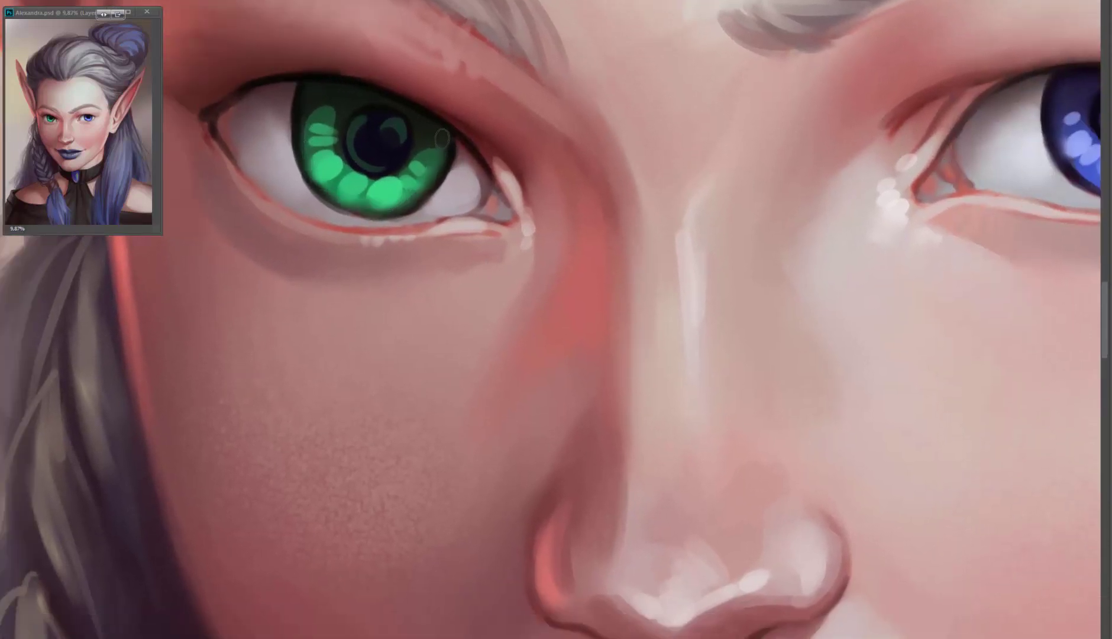
pyautogui.moveTo(769, 266); pyautogui.dragTo(450, 290)
pyautogui.moveTo(894, 139); pyautogui.dragTo(893, 201)
pyautogui.moveTo(92, 149); pyautogui.dragTo(313, 182)
pyautogui.hscroll(2, 898, 149)
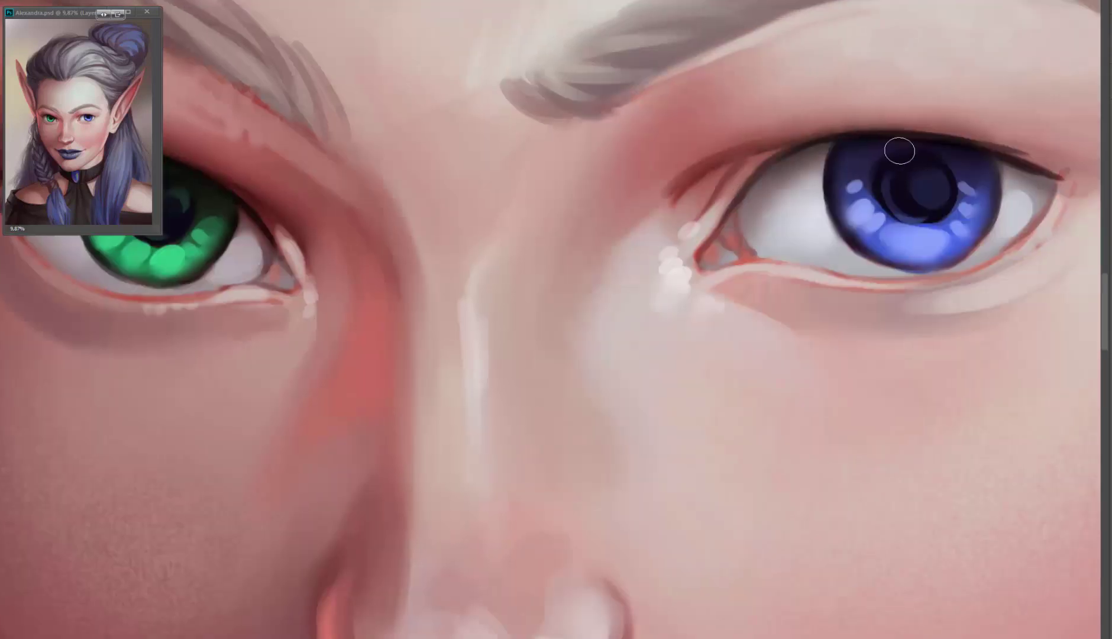
# - Select the outer part of the green eye's white and softly shade it toward the outer corner
pyautogui.hotkey('ctrl', '-')
pyautogui.hotkey('ctrl', '-')
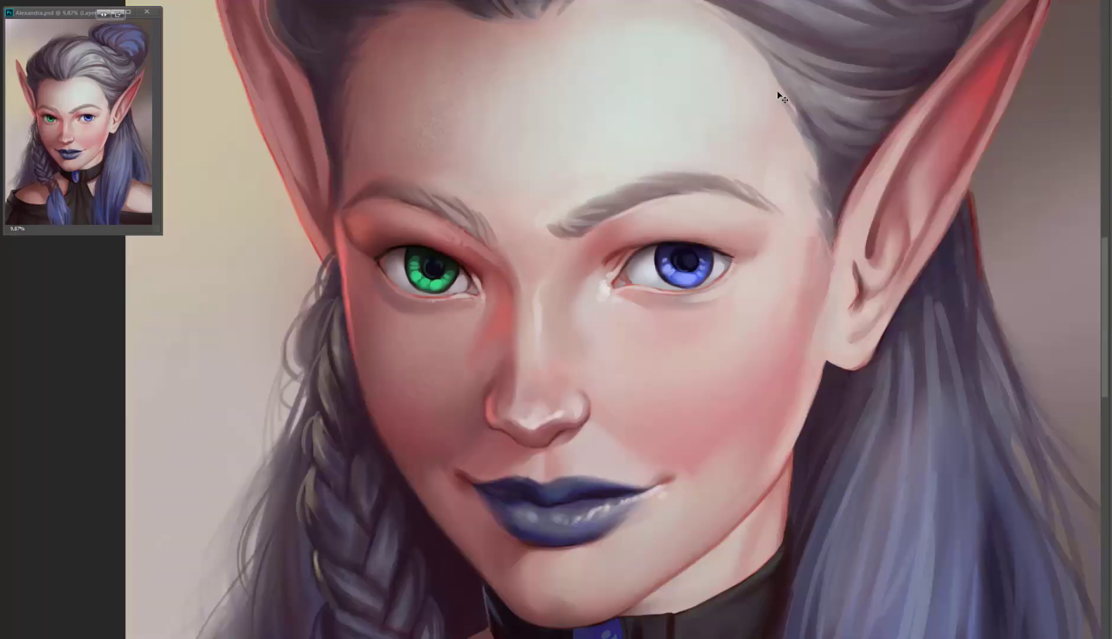
pyautogui.hotkey('ctrl', '+')
pyautogui.hotkey('ctrl', '+')
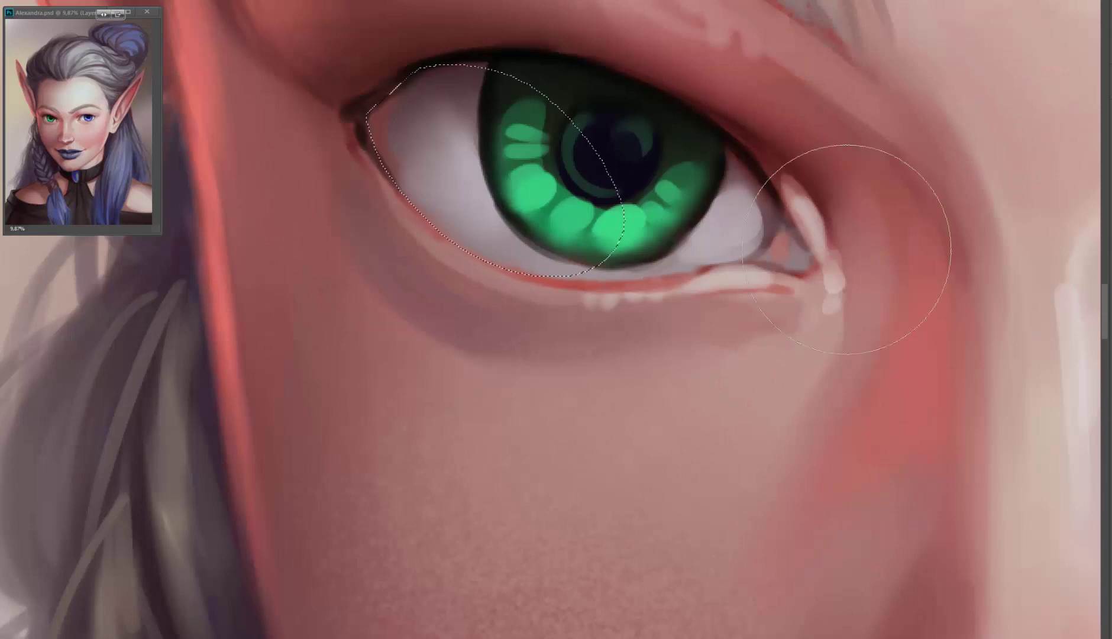
pyautogui.moveTo(441, 187)
pyautogui.mouseDown()
pyautogui.moveTo(397, 111)
pyautogui.moveTo(420, 72)
pyautogui.mouseUp()
pyautogui.hscroll(10, 420, 71)
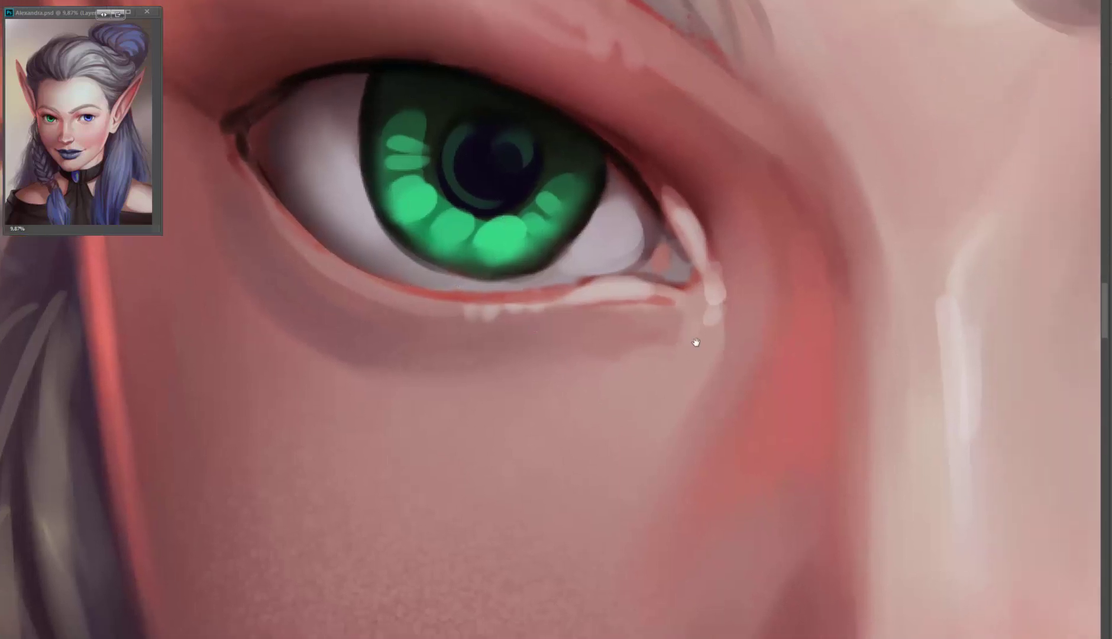
# - Select the blue eye's lower white and inner corner in turn and shade their edges softly
pyautogui.hotkey('ctrl', '+')
pyautogui.moveTo(744, 299); pyautogui.dragTo(438, 198)
pyautogui.press('b')
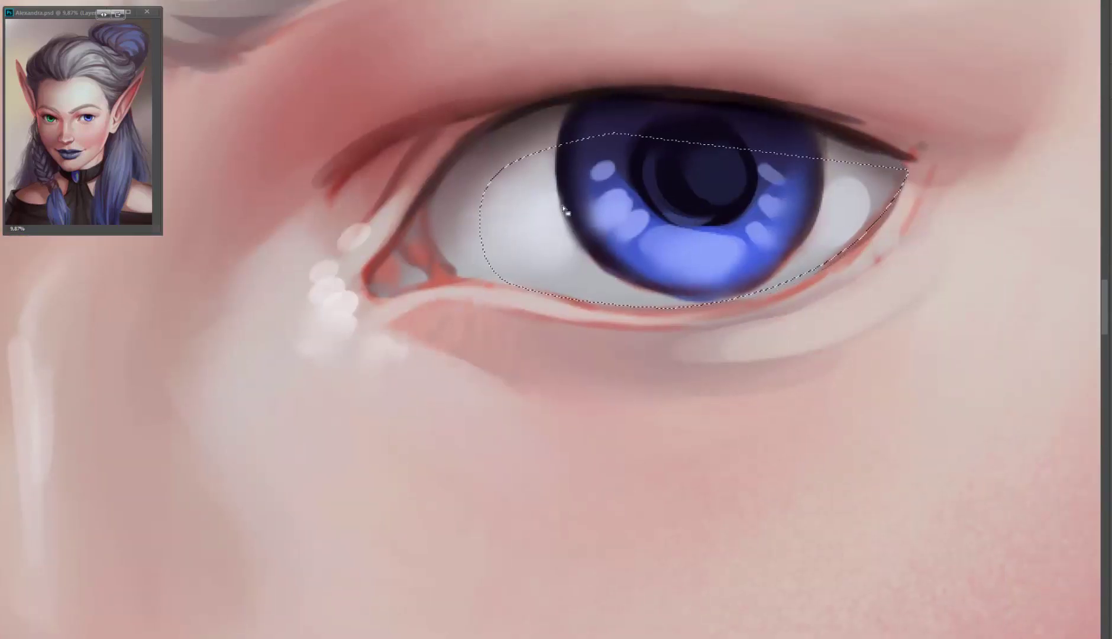
pyautogui.moveTo(857, 195)
pyautogui.mouseDown()
pyautogui.moveTo(798, 266)
pyautogui.moveTo(726, 296)
pyautogui.mouseUp()
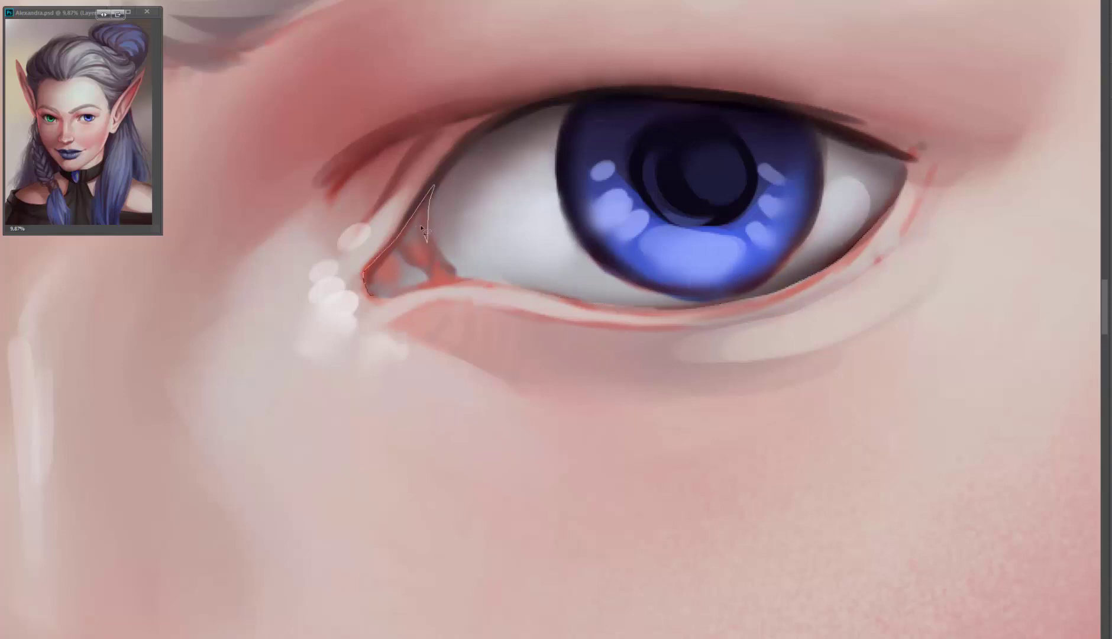
pyautogui.moveTo(425, 232); pyautogui.dragTo(408, 254)
pyautogui.hscroll(-10, 556, 280)
pyautogui.moveTo(415, 390)
pyautogui.mouseDown()
pyautogui.moveTo(613, 338)
pyautogui.moveTo(355, 268)
pyautogui.moveTo(436, 362)
pyautogui.moveTo(506, 180)
pyautogui.mouseUp()
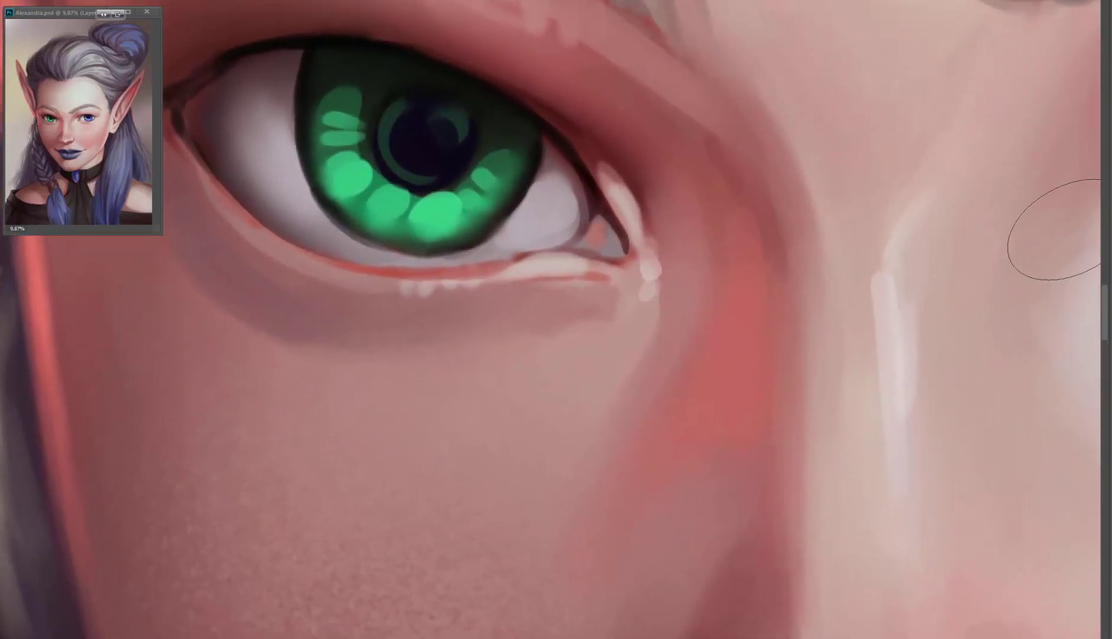
# - Paint grainy dark eyeliner along the upper lids and outer lower lids of both eyes with a textured brush
pyautogui.press('[')
pyautogui.press('[')
pyautogui.press('[')
pyautogui.scroll(-2, 697, 227)
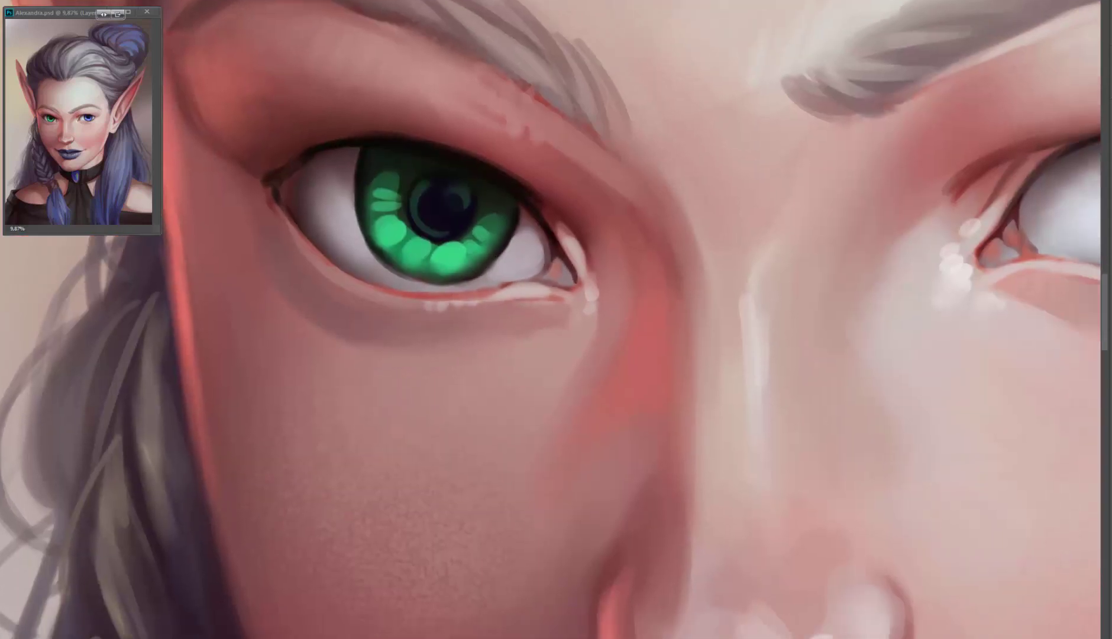
pyautogui.hscroll(10, 855, 171)
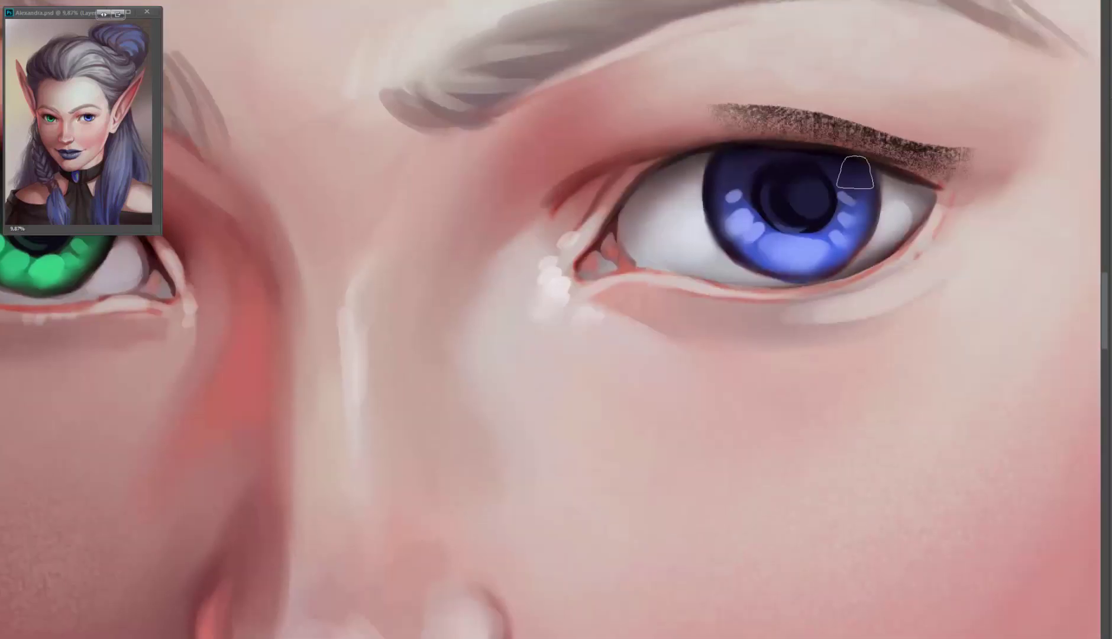
pyautogui.moveTo(958, 231); pyautogui.dragTo(769, 296)
pyautogui.hscroll(-10, 828, 284)
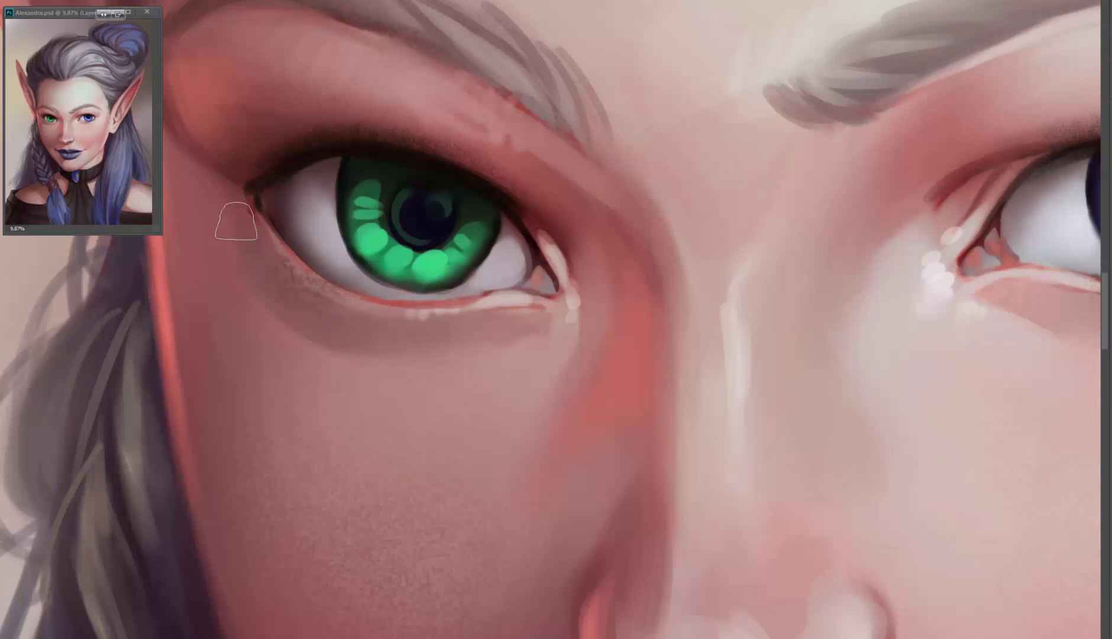
pyautogui.scroll(-3, 625, 337)
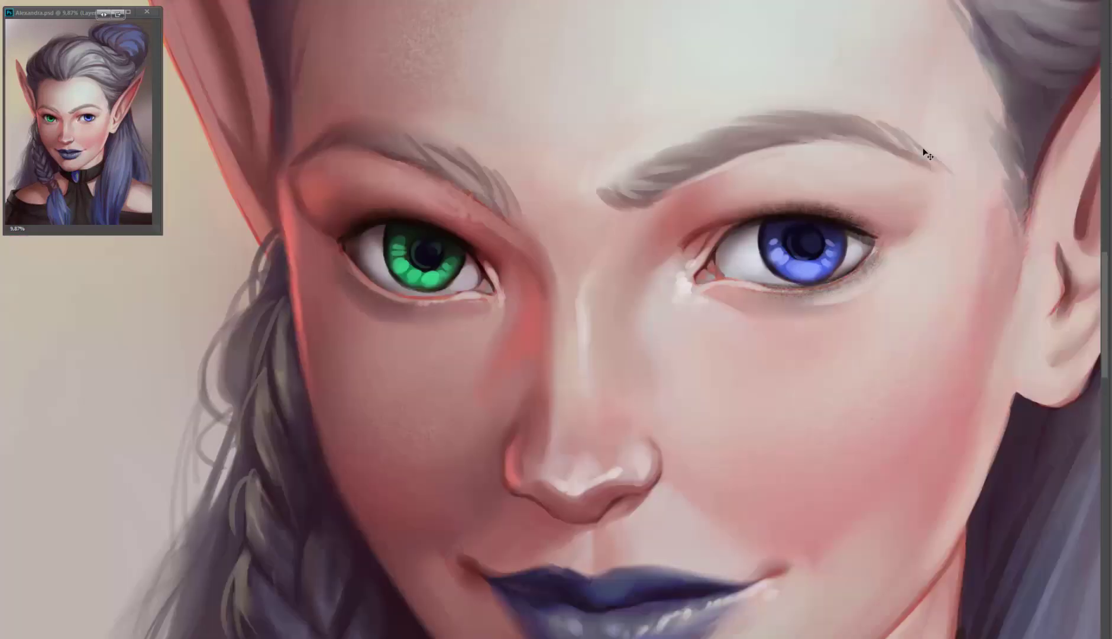
# - Paint pointed black lashes along the blue eye's upper lid and a dark line along its outer lower lid
pyautogui.scroll(3, 556, 349)
pyautogui.hscroll(3, 784, 221)
pyautogui.moveTo(784, 221); pyautogui.dragTo(874, 231)
pyautogui.scroll(2, 873, 231)
pyautogui.moveTo(934, 260); pyautogui.dragTo(870, 273)
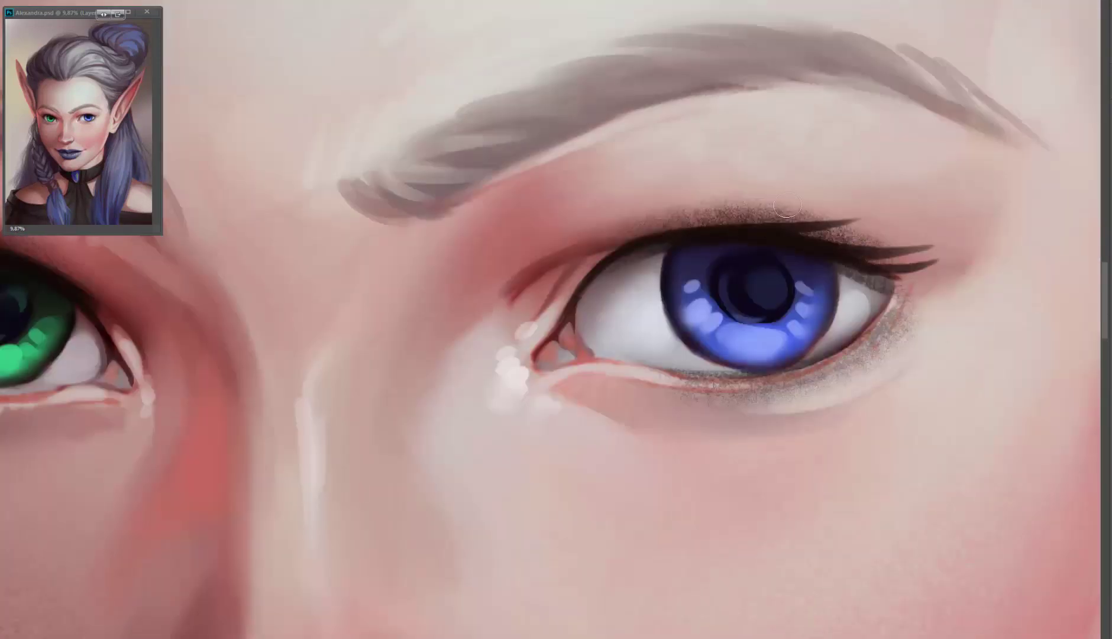
pyautogui.moveTo(786, 210); pyautogui.dragTo(875, 239)
pyautogui.moveTo(844, 358)
pyautogui.mouseDown()
pyautogui.moveTo(900, 317)
pyautogui.moveTo(804, 373)
pyautogui.mouseUp()
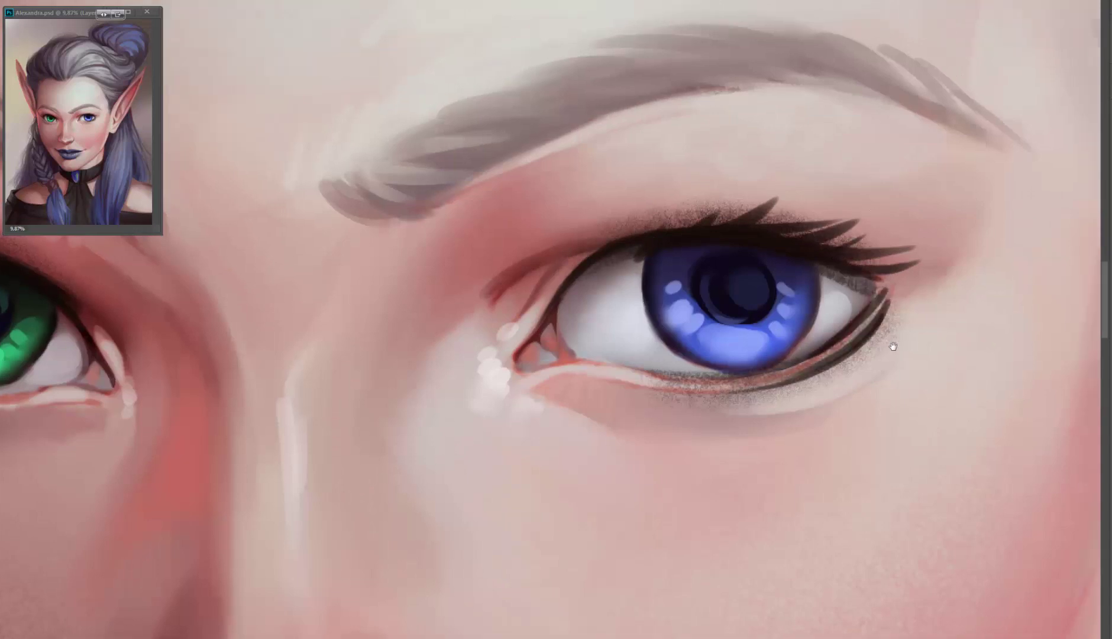
# - Paint curved black lashes sweeping outward along the green eye's upper lid
pyautogui.moveTo(723, 312); pyautogui.dragTo(900, 283)
pyautogui.moveTo(113, 212); pyautogui.dragTo(399, 283)
pyautogui.moveTo(313, 260); pyautogui.dragTo(400, 283)
pyautogui.moveTo(313, 310); pyautogui.dragTo(256, 287)
pyautogui.moveTo(307, 328); pyautogui.dragTo(214, 338)
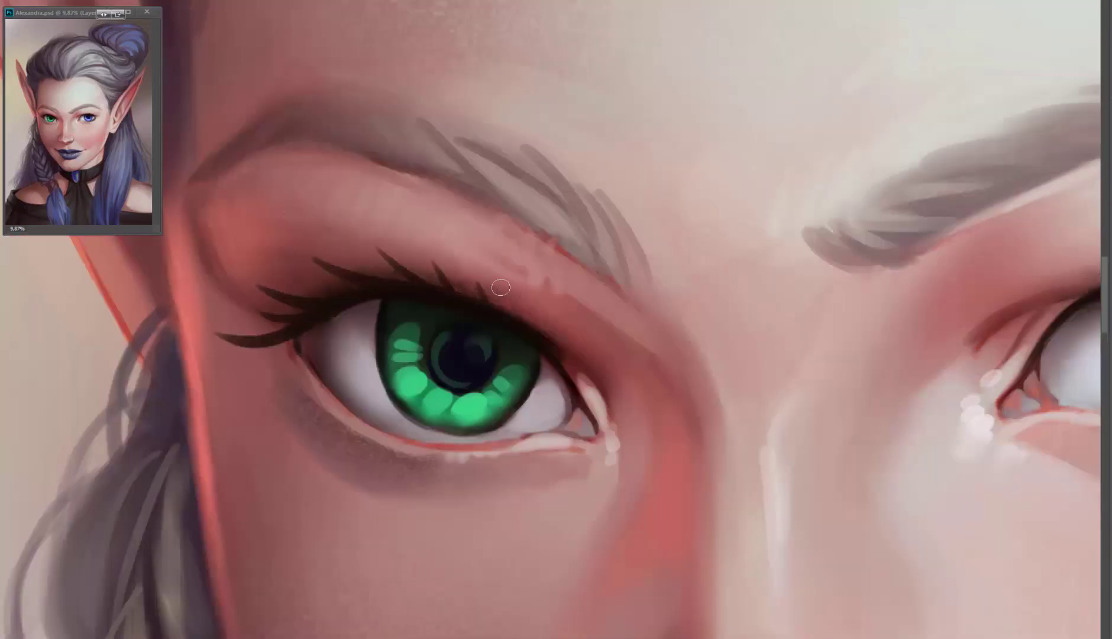
# - Add short black lashes along the lower lids of both eyes, smaller toward the inner corners
pyautogui.moveTo(287, 354); pyautogui.dragTo(372, 444)
pyautogui.moveTo(305, 374); pyautogui.dragTo(299, 364)
pyautogui.moveTo(828, 349); pyautogui.dragTo(248, 278)
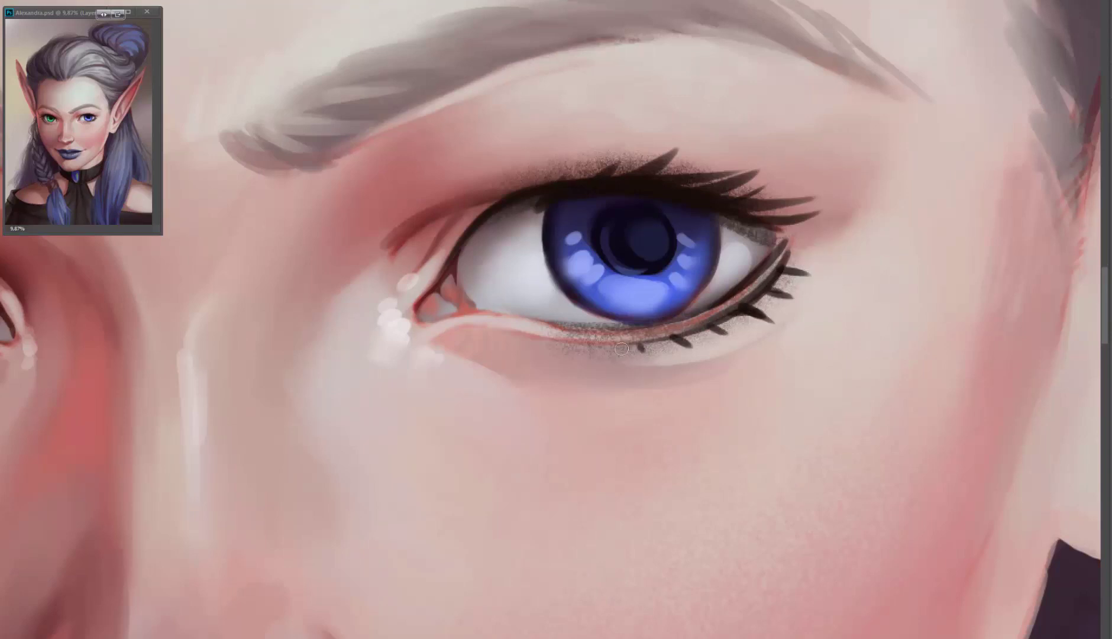
pyautogui.moveTo(621, 348); pyautogui.dragTo(1064, 301)
pyautogui.moveTo(474, 319); pyautogui.dragTo(214, 461)
pyautogui.hscroll(-5, 663, 142)
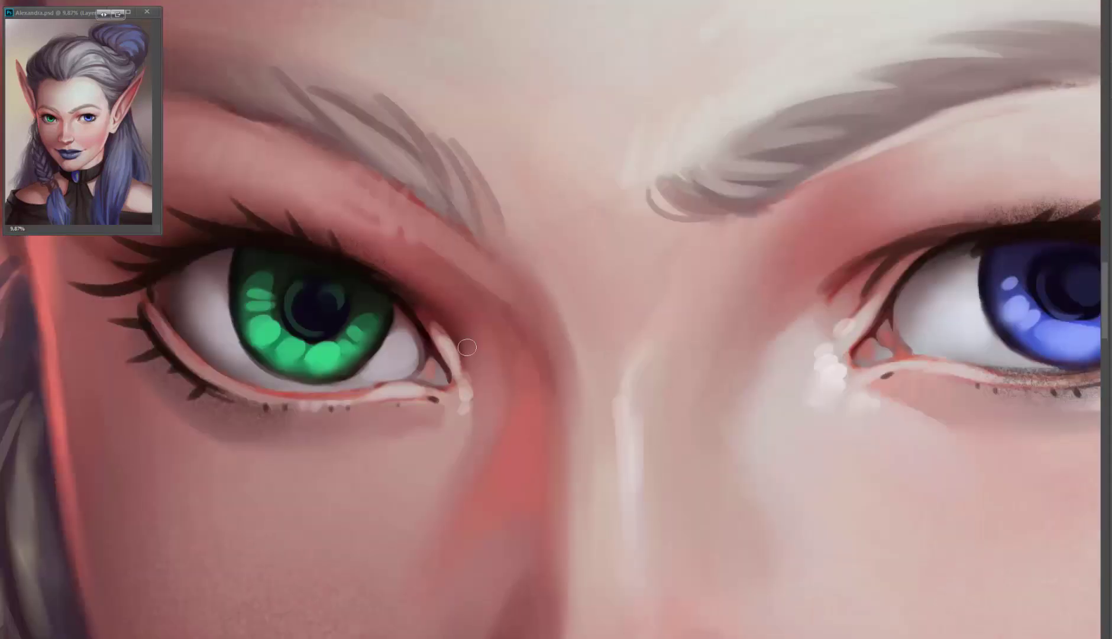
# - Paint two white reflections over each pupil and fade their lower edges
pyautogui.moveTo(466, 347); pyautogui.dragTo(591, 276)
pyautogui.hscroll(3, 556, 319)
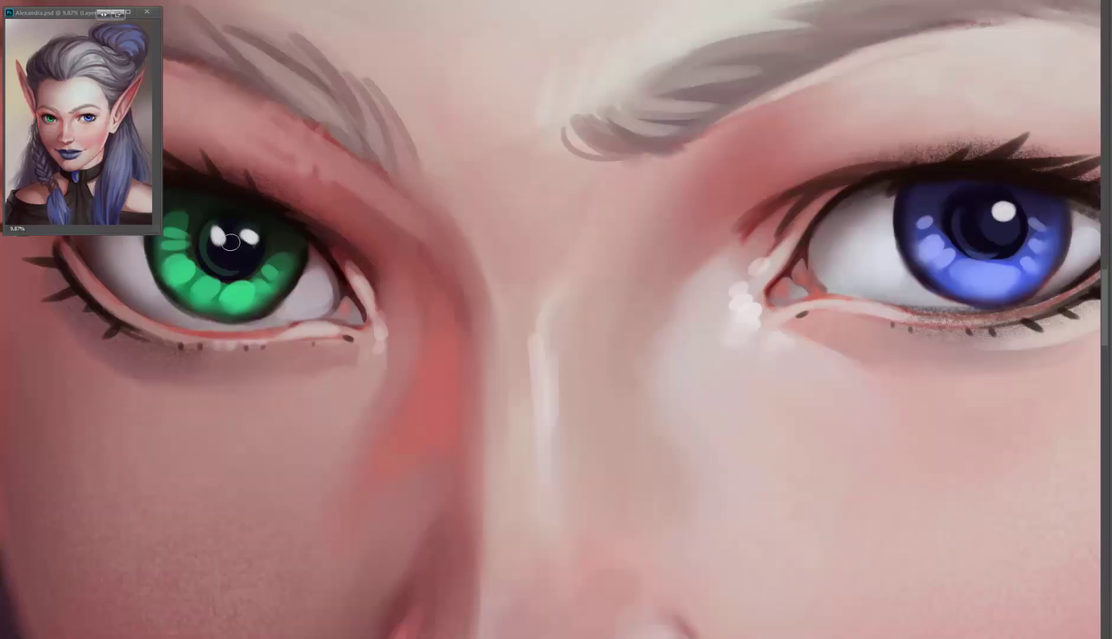
pyautogui.moveTo(231, 241); pyautogui.dragTo(248, 237)
pyautogui.moveTo(976, 222); pyautogui.dragTo(1011, 215)
pyautogui.moveTo(236, 249); pyautogui.dragTo(232, 294)
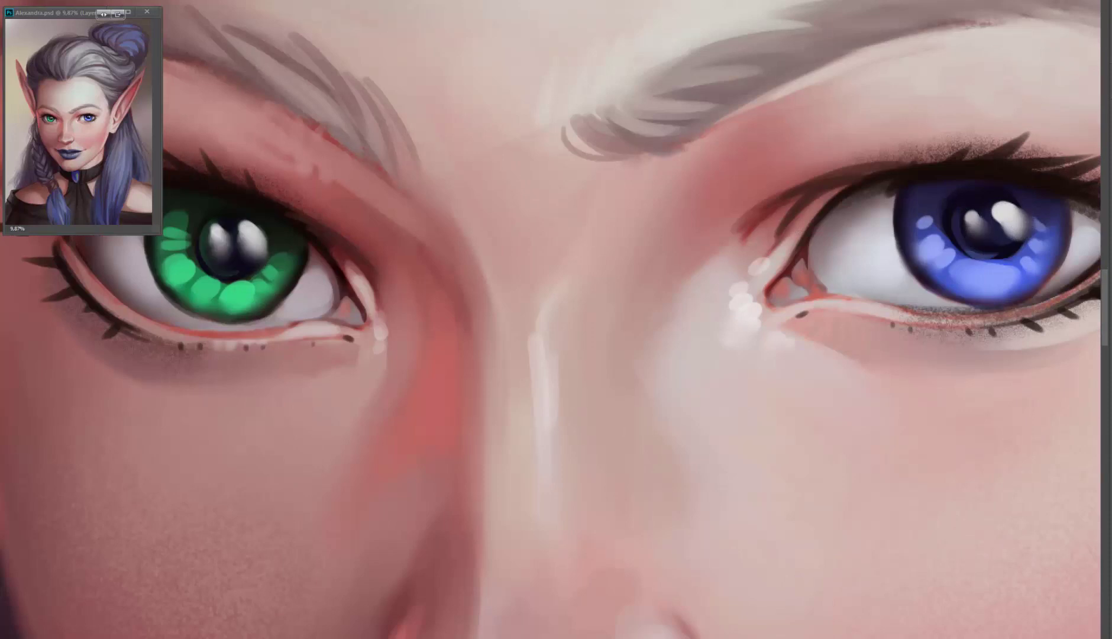
# - Paint a light plane along the rim of the nostril on the green-eye side and darken the nostril wing's outer edge
pyautogui.hotkey('ctrl', '0')
pyautogui.scroll(5, 535, 188)
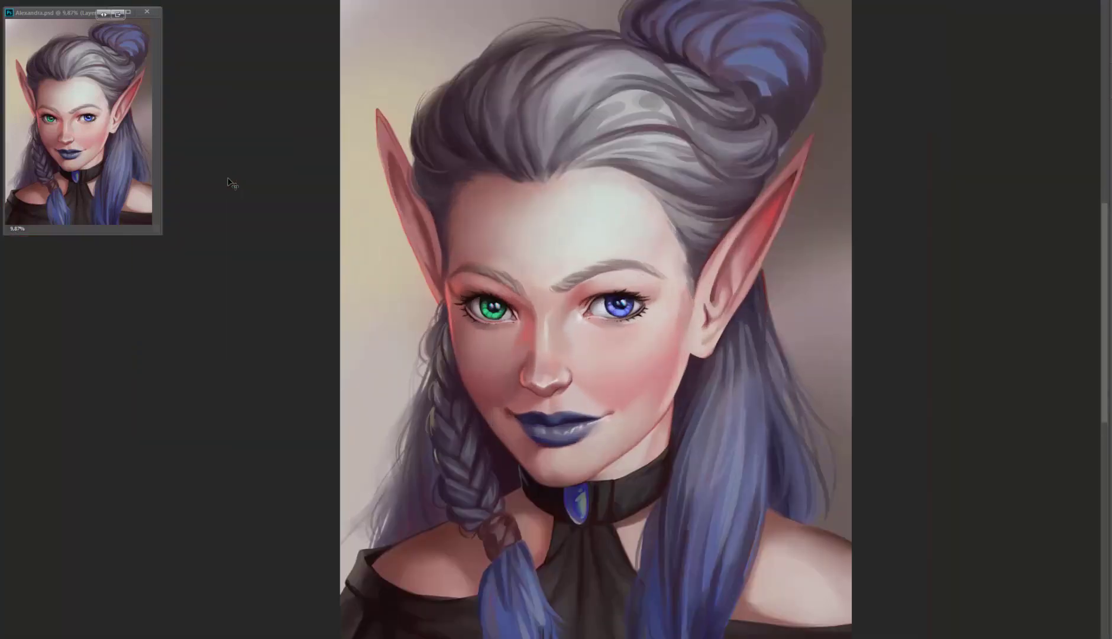
pyautogui.scroll(3, 535, 188)
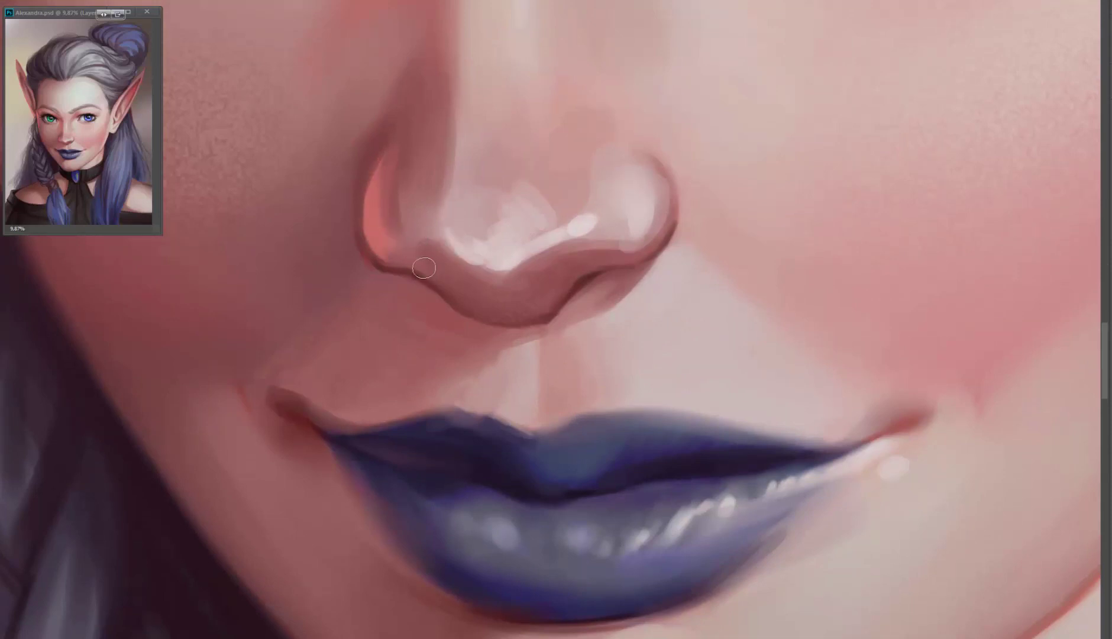
pyautogui.moveTo(469, 309)
pyautogui.mouseDown()
pyautogui.moveTo(391, 261)
pyautogui.moveTo(351, 200)
pyautogui.mouseUp()
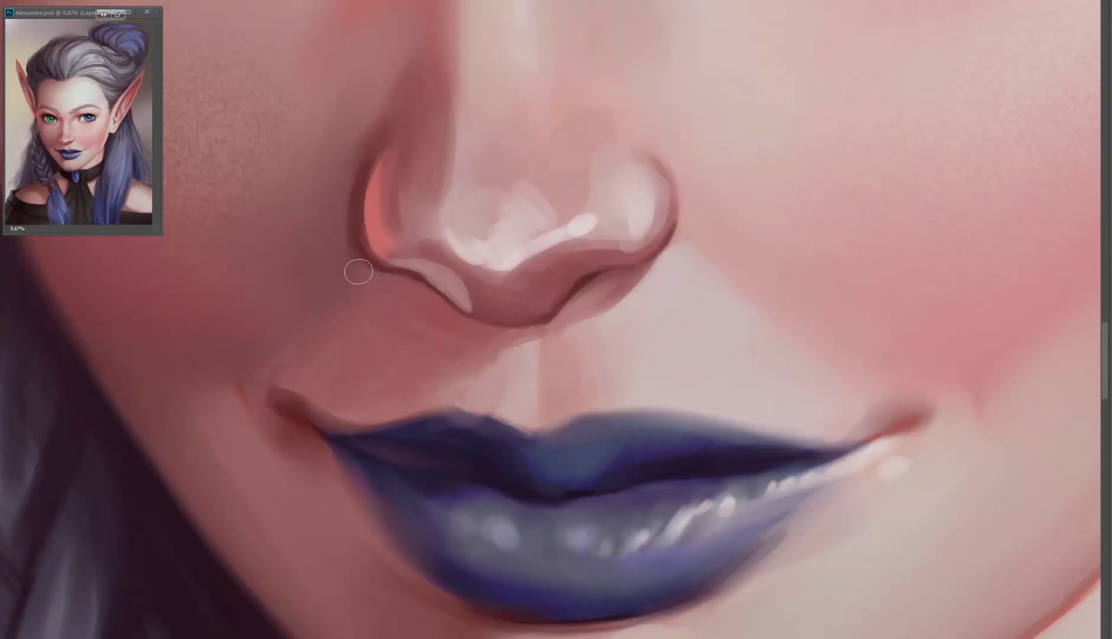
# - Blend the long loose blue hair over the shoulder and add fine strand texture with a textured brush
pyautogui.scroll(-5, 675, 355)
pyautogui.scroll(2, 685, 166)
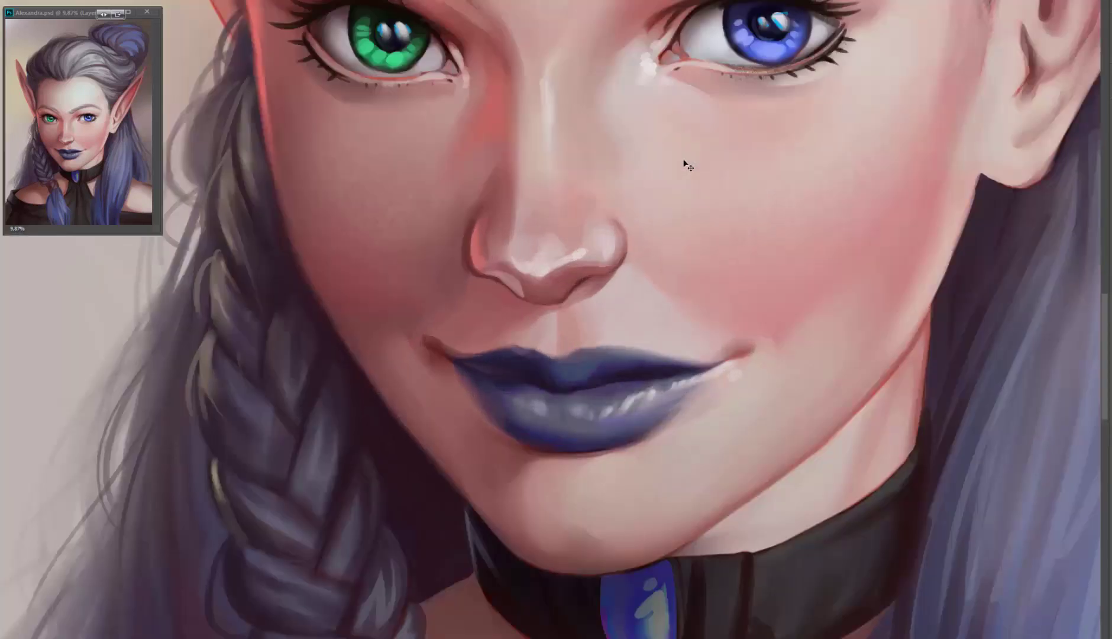
pyautogui.moveTo(685, 166); pyautogui.dragTo(563, 223)
pyautogui.moveTo(547, 378); pyautogui.dragTo(568, 134)
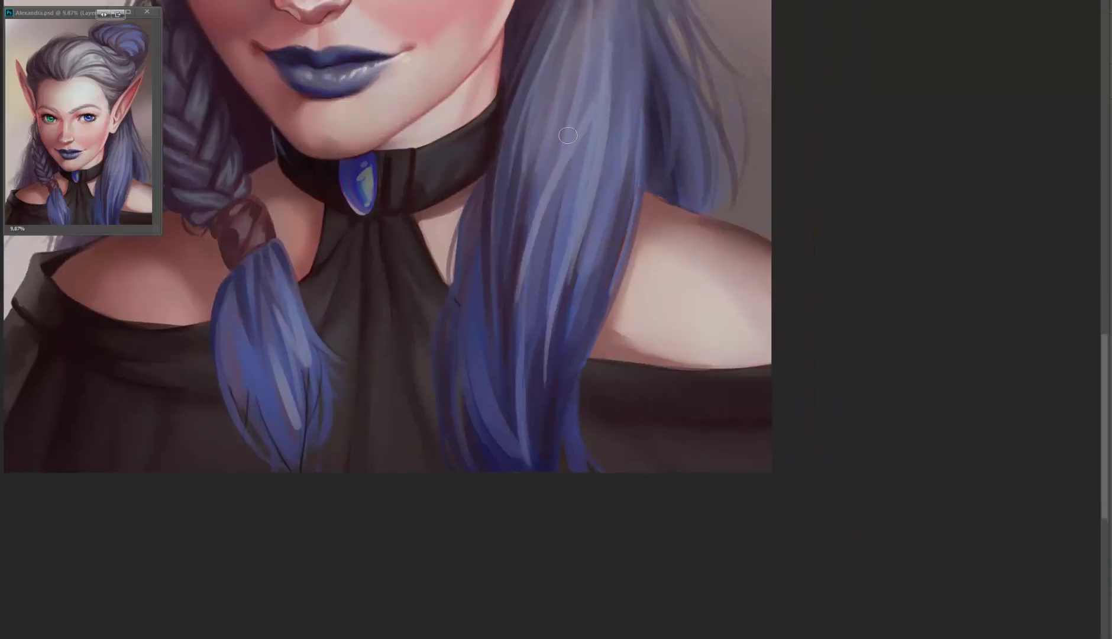
pyautogui.moveTo(611, 42); pyautogui.dragTo(509, 340)
pyautogui.scroll(5, 668, 459)
pyautogui.hscroll(3, 667, 459)
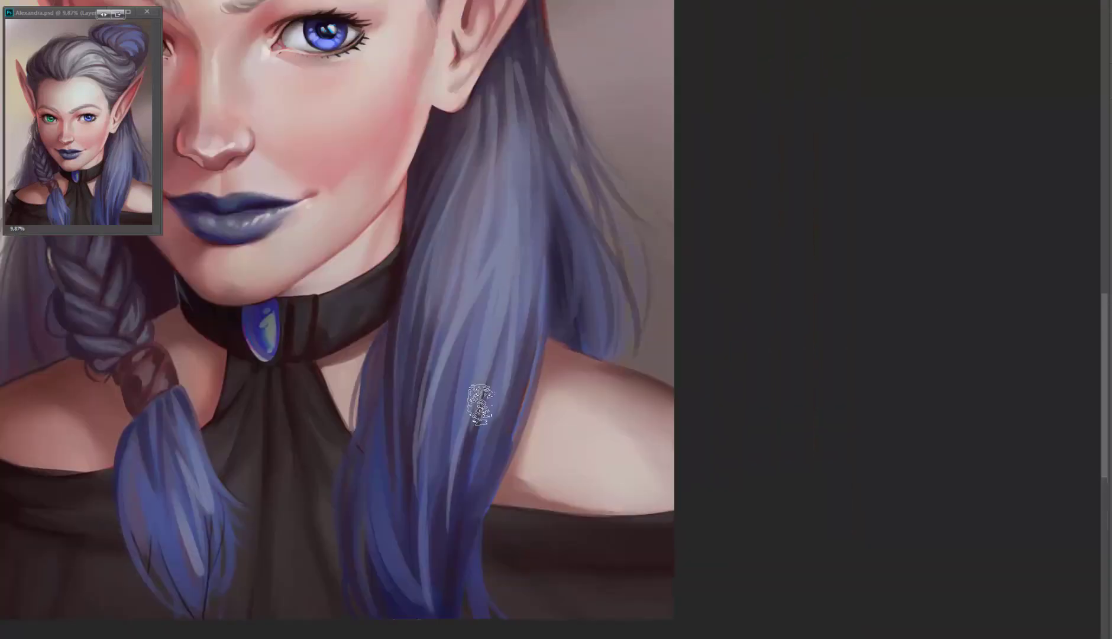
pyautogui.moveTo(443, 526); pyautogui.dragTo(435, 272)
pyautogui.moveTo(458, 455); pyautogui.dragTo(517, 319)
pyautogui.moveTo(523, 458); pyautogui.dragTo(566, 261)
pyautogui.moveTo(571, 172); pyautogui.dragTo(596, 349)
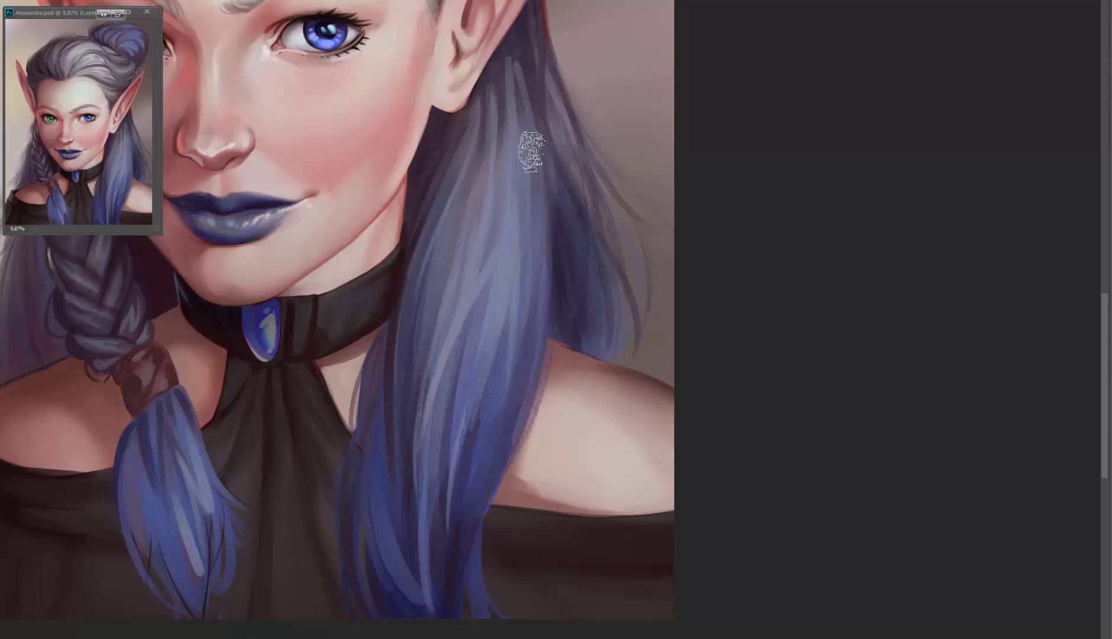
# - Texture the inner edge of the loose hair and the blue tail of the braid with fine strand strokes
pyautogui.moveTo(402, 296); pyautogui.dragTo(387, 520)
pyautogui.moveTo(219, 488); pyautogui.dragTo(195, 555)
pyautogui.moveTo(139, 449); pyautogui.dragTo(177, 609)
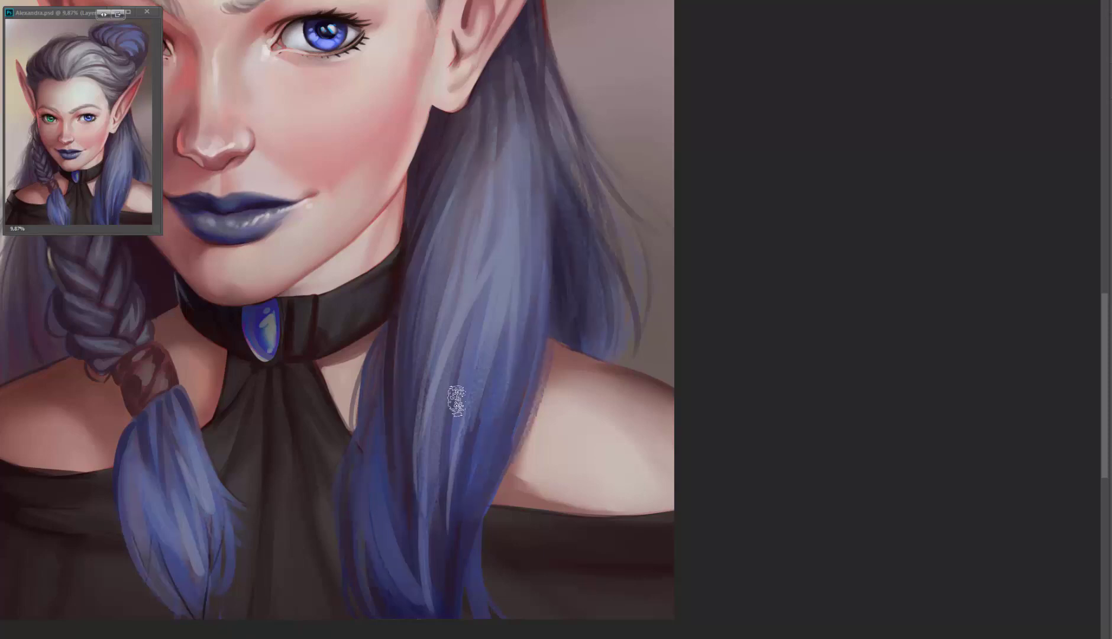
# - Paint soft dark shading beneath the lower lashes of both eyes
pyautogui.scroll(4, 547, 137)
pyautogui.hscroll(-4, 547, 138)
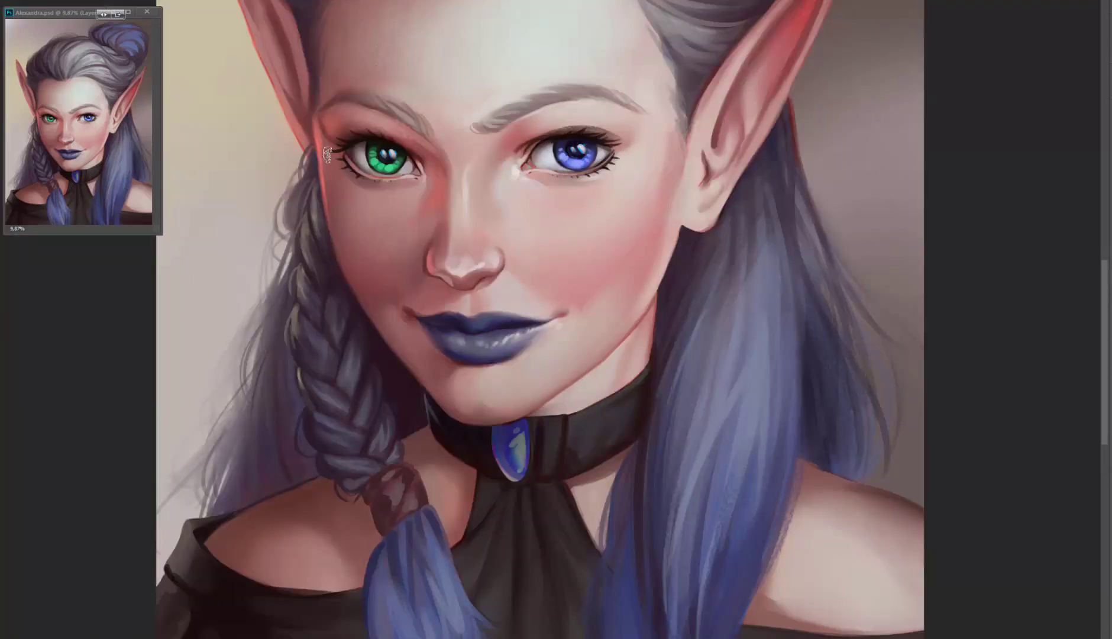
pyautogui.moveTo(341, 158); pyautogui.dragTo(373, 181)
pyautogui.scroll(1, 473, 299)
pyautogui.hscroll(-1, 474, 300)
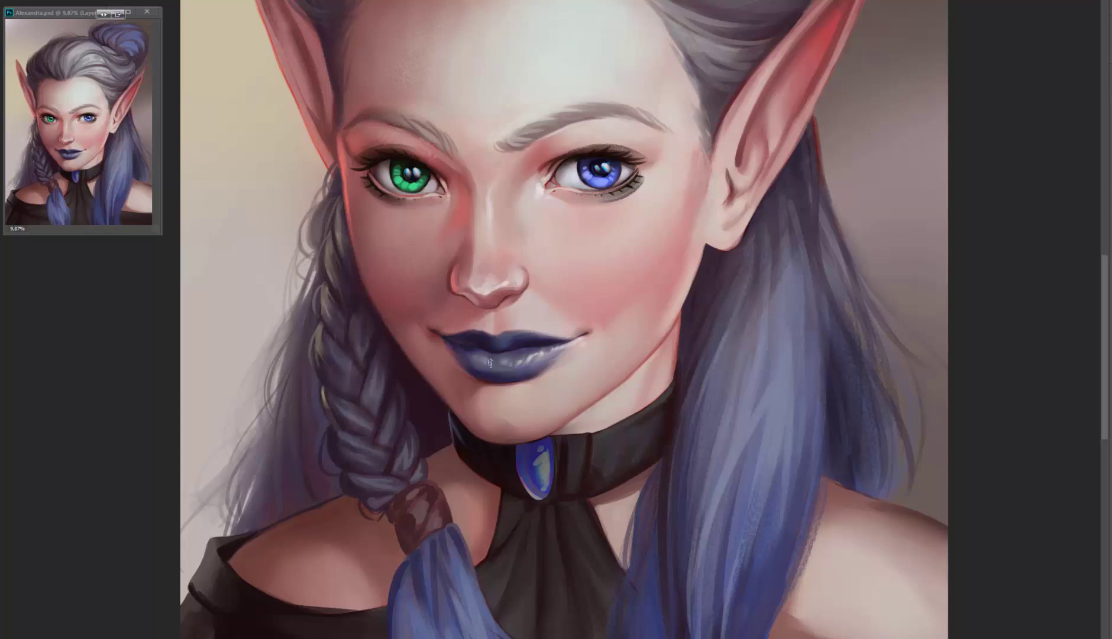
pyautogui.scroll(1, 474, 365)
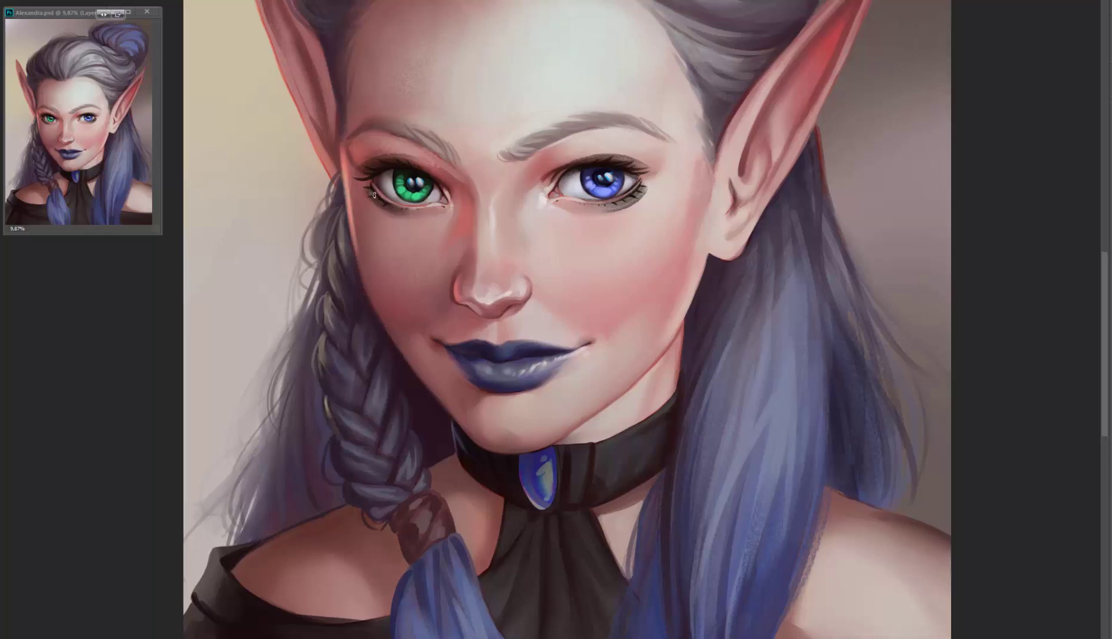
pyautogui.moveTo(362, 140); pyautogui.dragTo(369, 167)
# - Select the bun's outer edge and underside freehand and darken that area
pyautogui.scroll(4, 340, 199)
pyautogui.hscroll(-1, 340, 199)
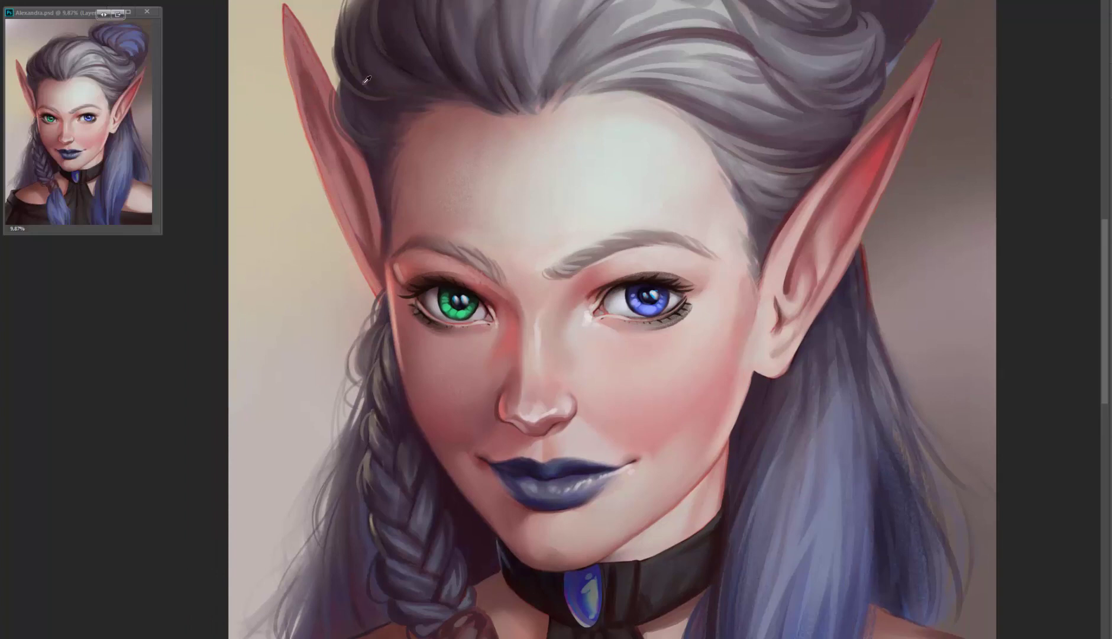
pyautogui.scroll(5, 367, 80)
pyautogui.scroll(5, 712, 122)
pyautogui.hscroll(3, 712, 123)
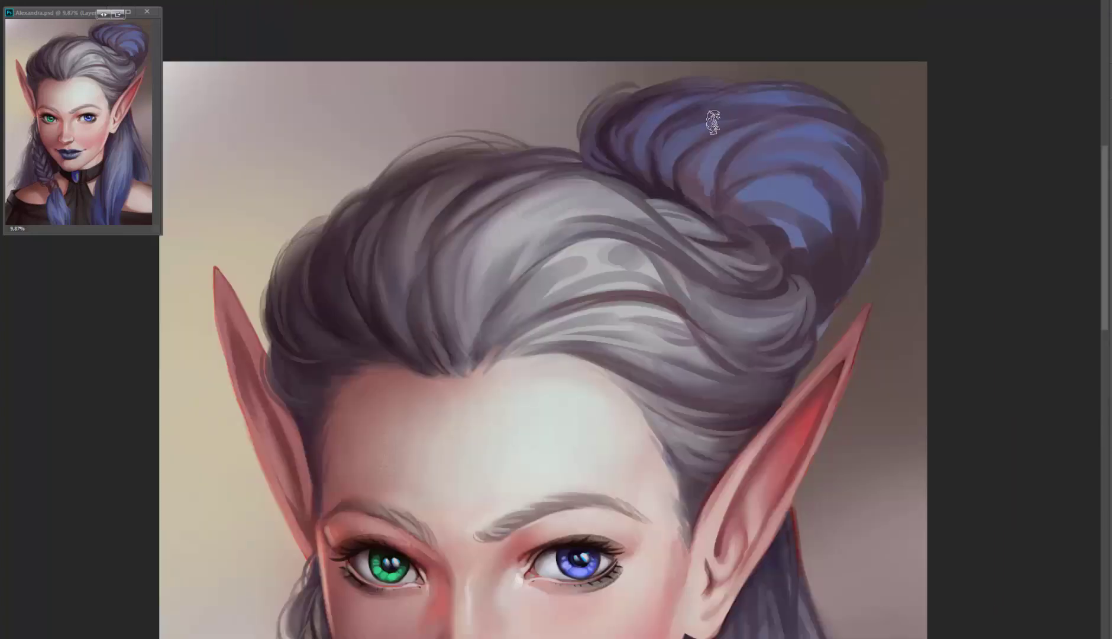
pyautogui.scroll(-2, 842, 253)
pyautogui.hscroll(4, 843, 253)
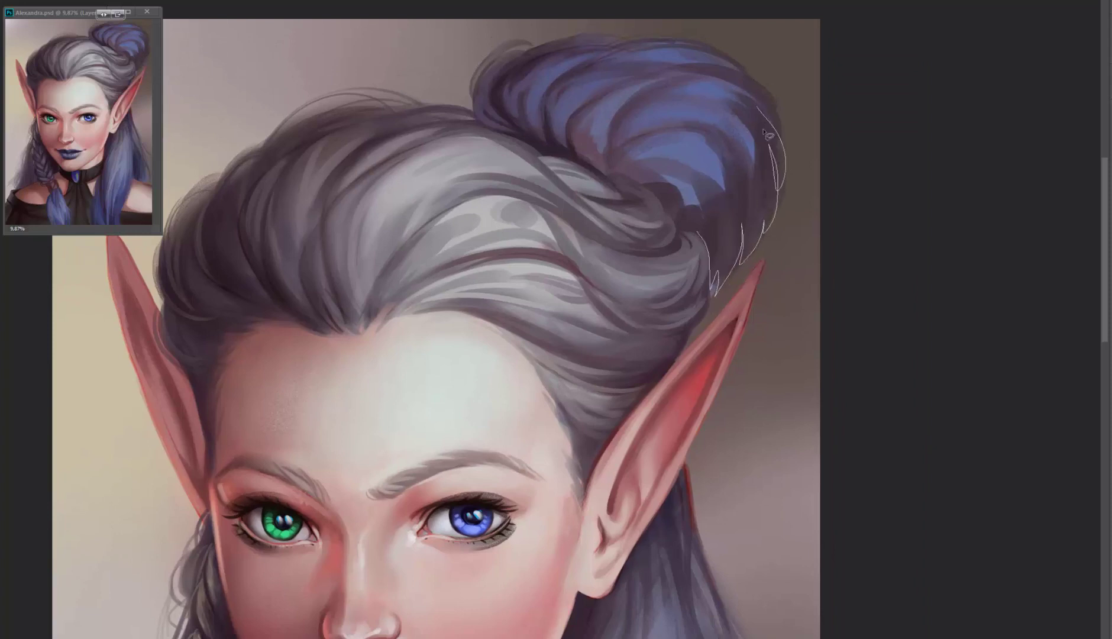
pyautogui.hotkey('ctrl', 'm')
pyautogui.press('Escape')
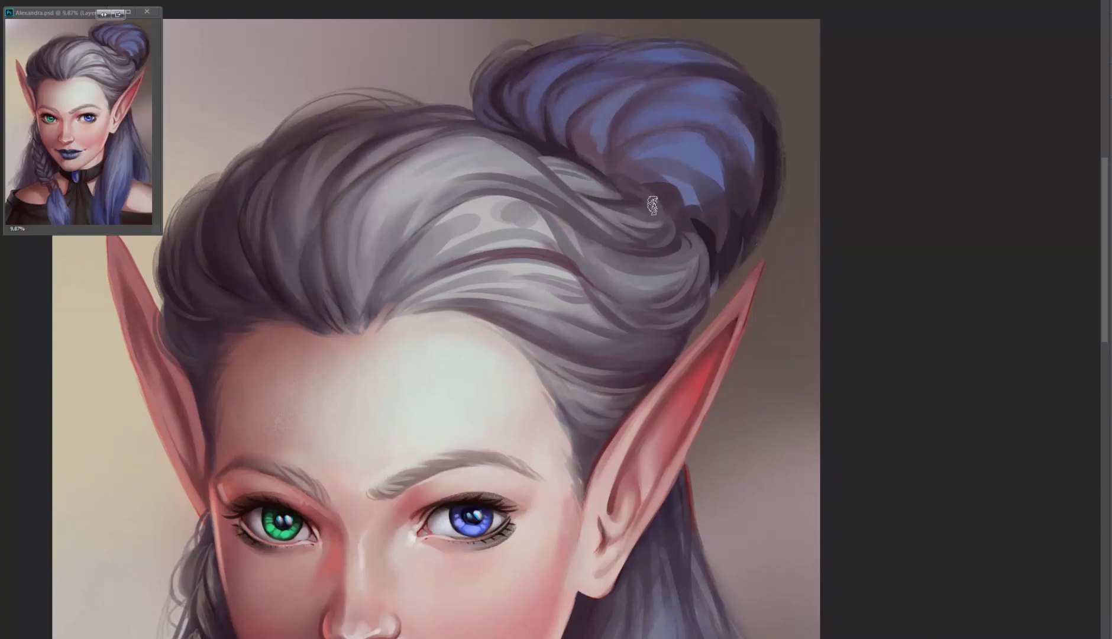
# - Blend the bun's blue locks into its dark underside and add fine strands around its outline with the textured brush
pyautogui.moveTo(652, 205)
pyautogui.mouseDown()
pyautogui.moveTo(709, 166)
pyautogui.moveTo(739, 119)
pyautogui.moveTo(735, 263)
pyautogui.mouseUp()
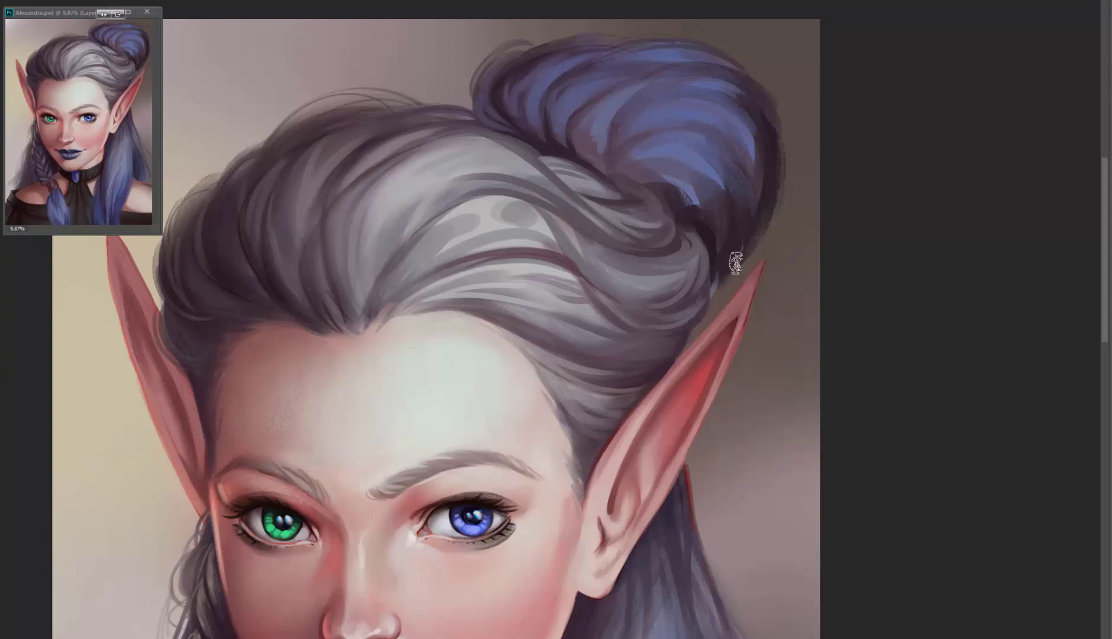
pyautogui.hscroll(-5, 595, 96)
pyautogui.scroll(1, 579, 110)
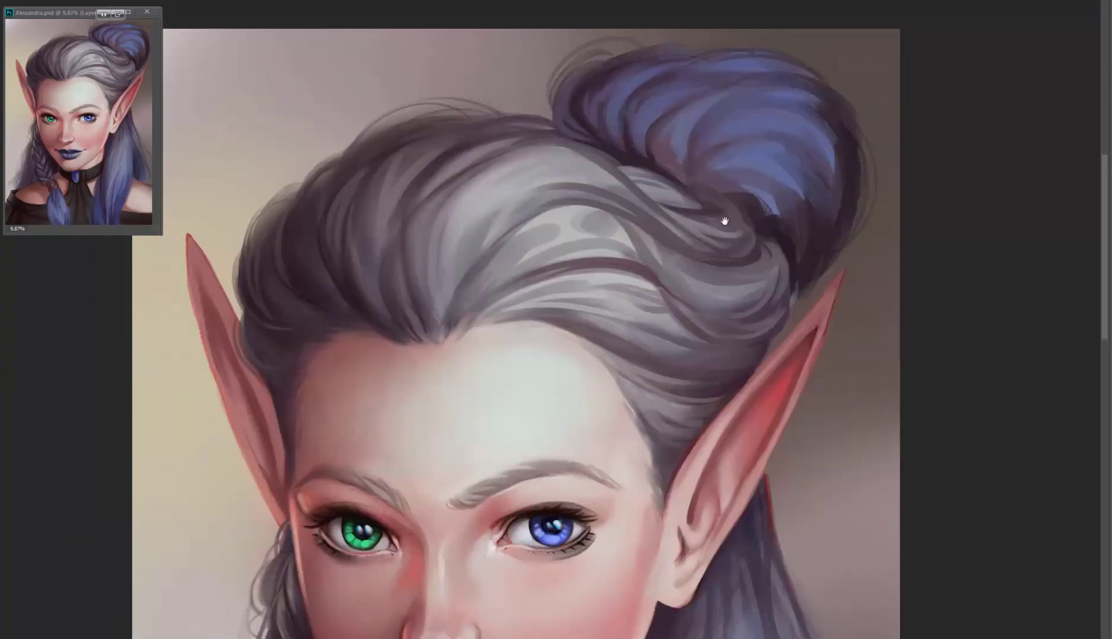
pyautogui.scroll(-5, 720, 181)
pyautogui.hscroll(-2, 720, 181)
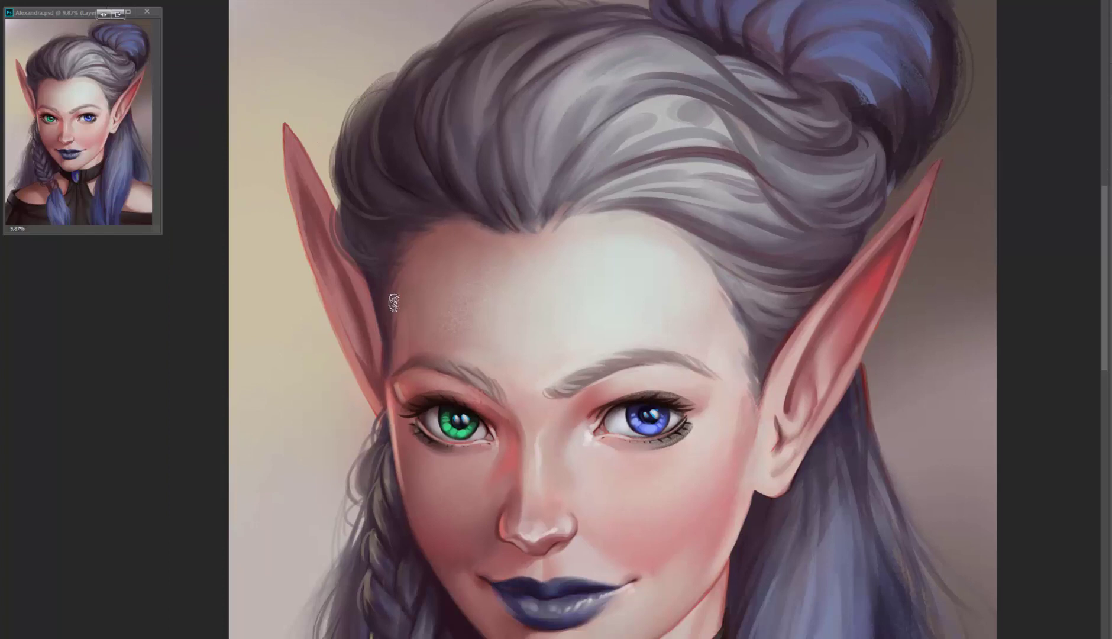
# - Add a small highlight to the inner corner of the blue eye and refine the highlight along the nose bridge
pyautogui.scroll(-3, 411, 313)
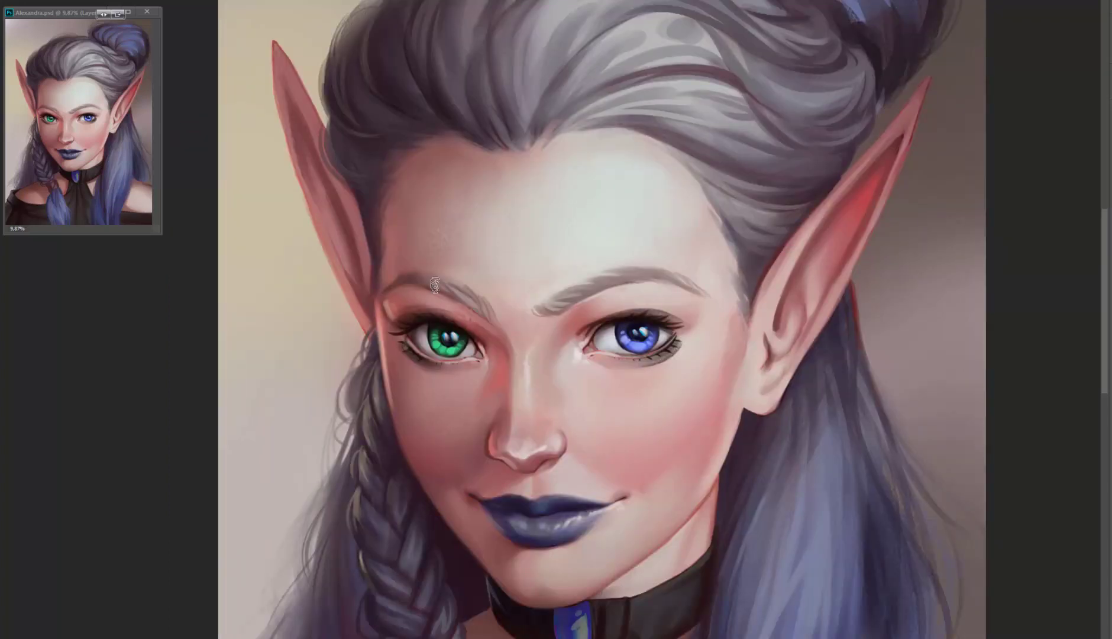
pyautogui.scroll(-5, 498, 218)
pyautogui.hscroll(-2, 498, 218)
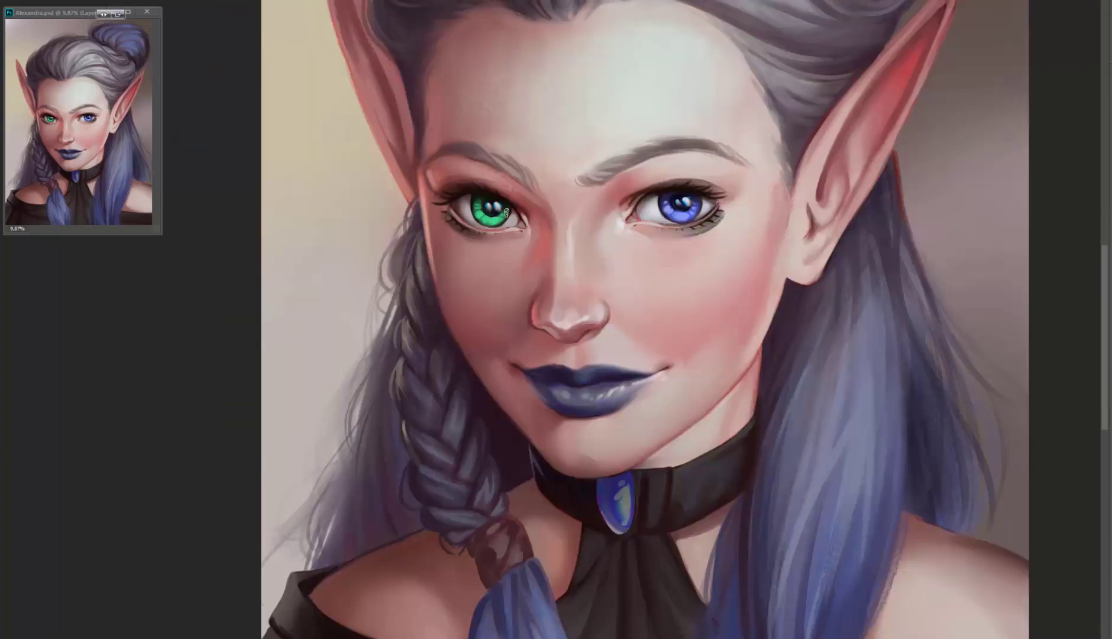
pyautogui.scroll(3, 627, 152)
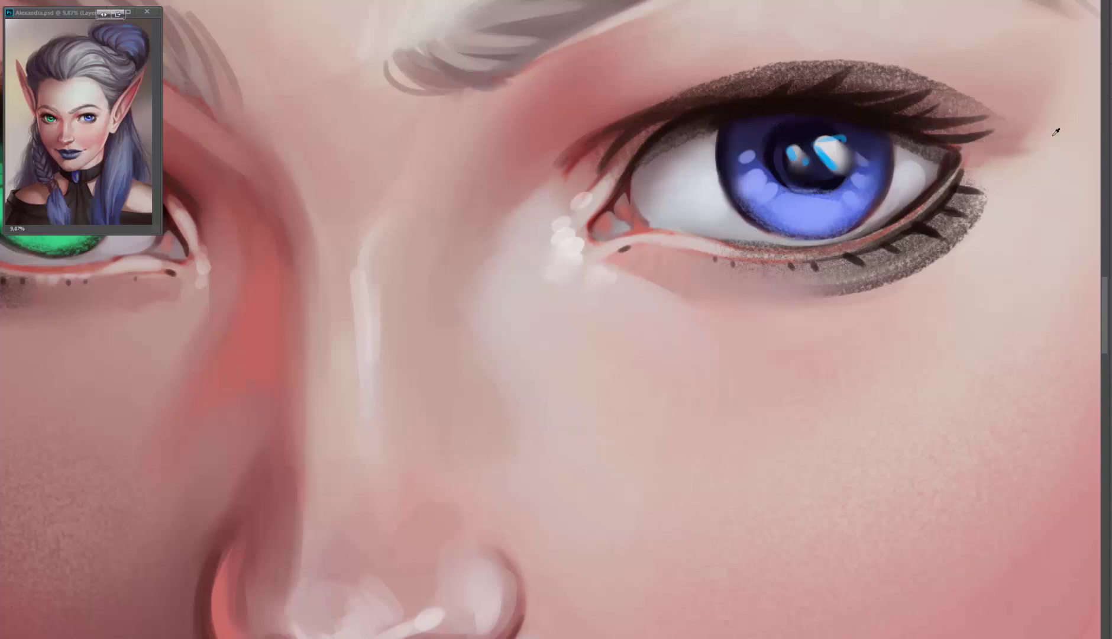
pyautogui.hscroll(-3, 1055, 132)
pyautogui.click(756, 247)
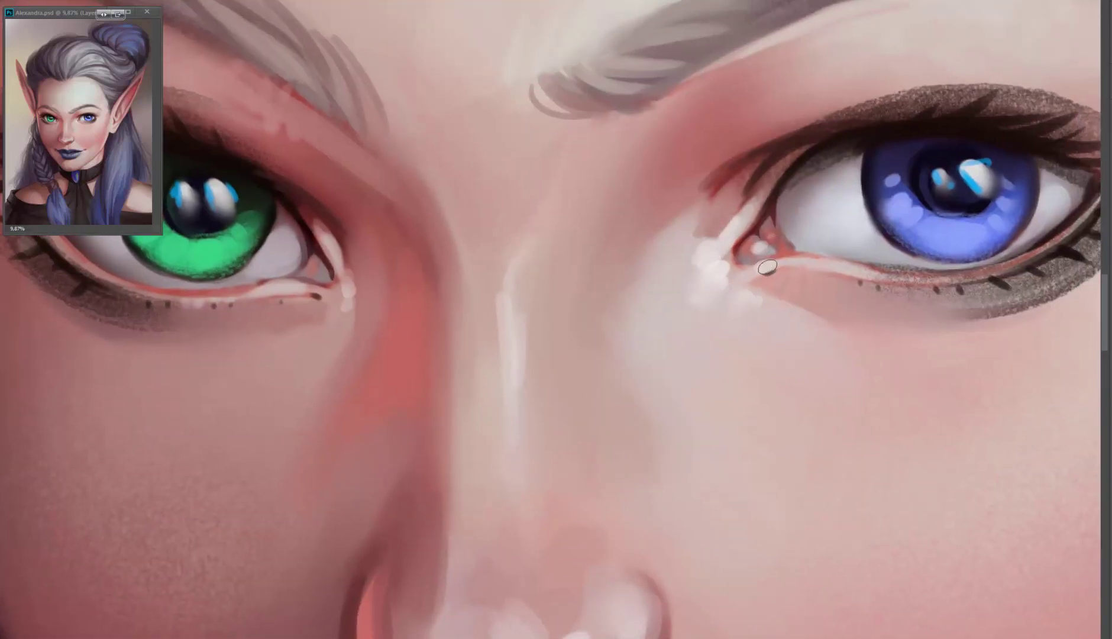
pyautogui.scroll(-2, 825, 281)
pyautogui.moveTo(535, 264); pyautogui.dragTo(520, 220)
# - Blend the highlights on the nose tip and smooth the skin shading between the nose and upper lip
pyautogui.scroll(-4, 552, 278)
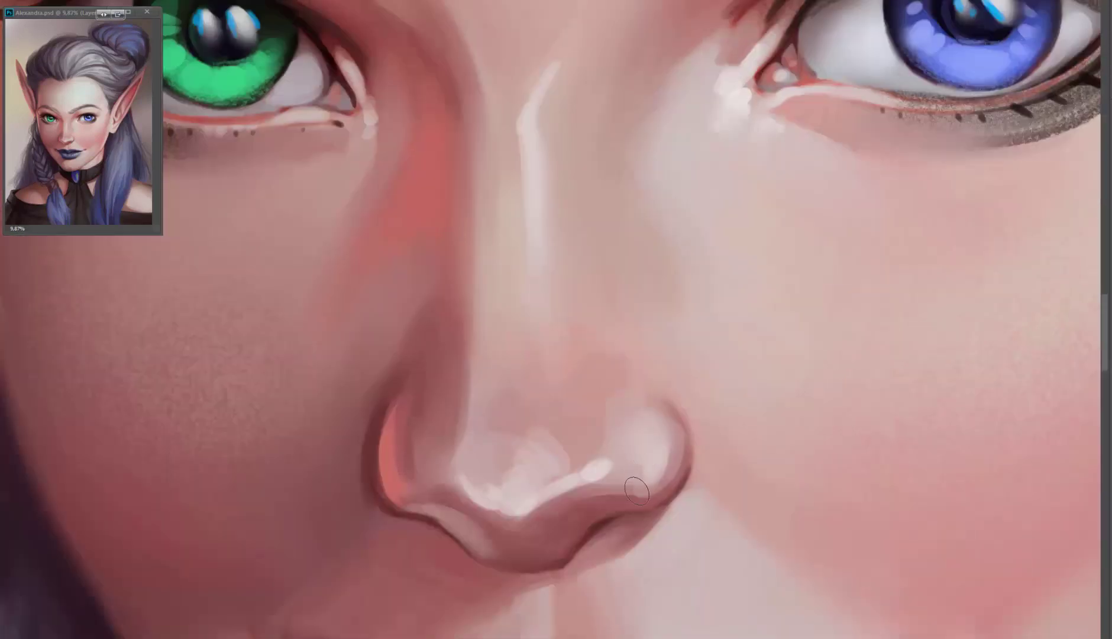
pyautogui.scroll(-2, 682, 451)
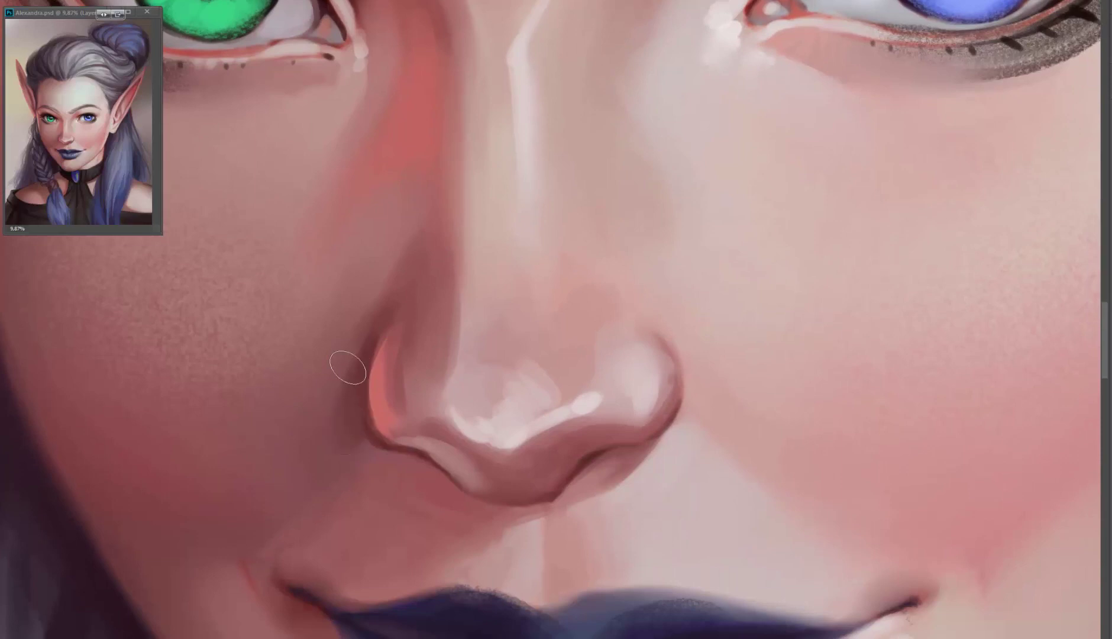
pyautogui.scroll(-4, 456, 521)
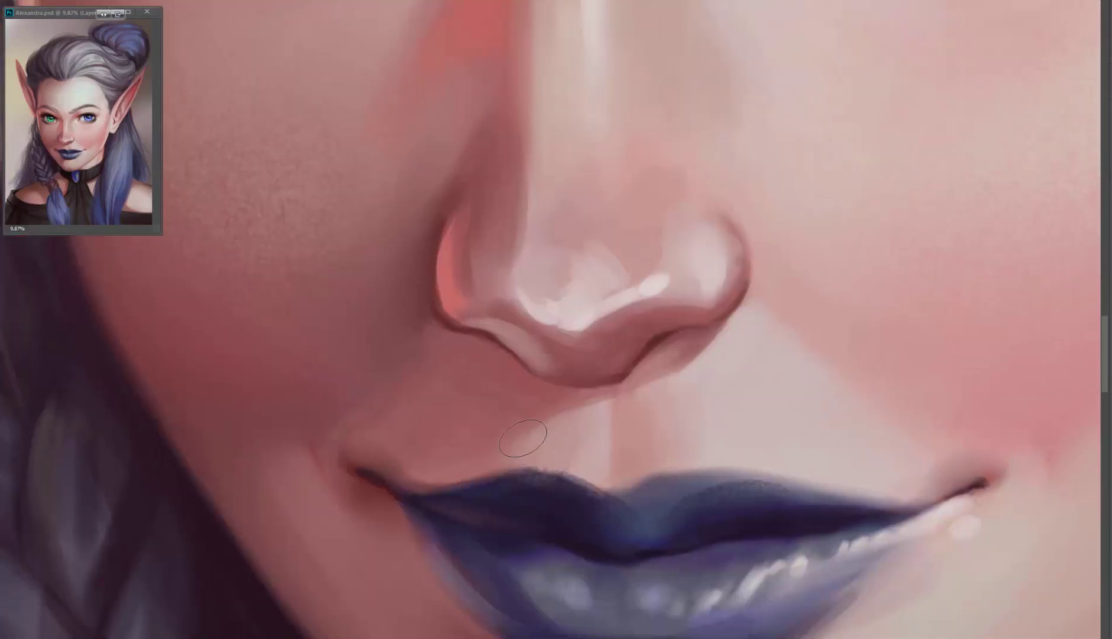
pyautogui.moveTo(432, 453); pyautogui.dragTo(483, 424)
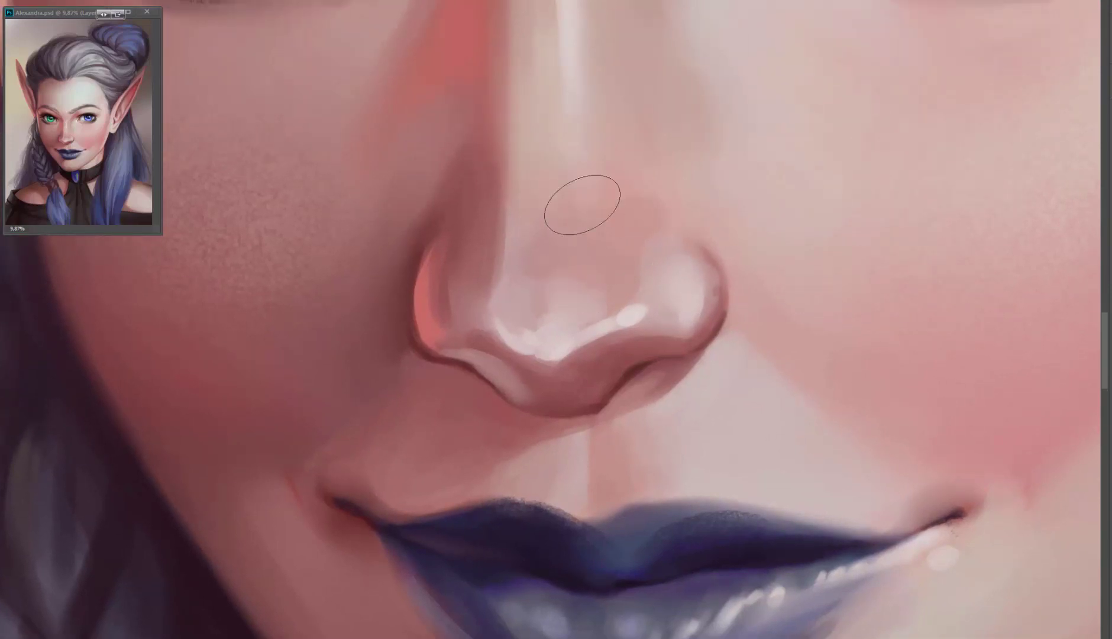
pyautogui.scroll(4, 597, 236)
pyautogui.scroll(-4, 712, 265)
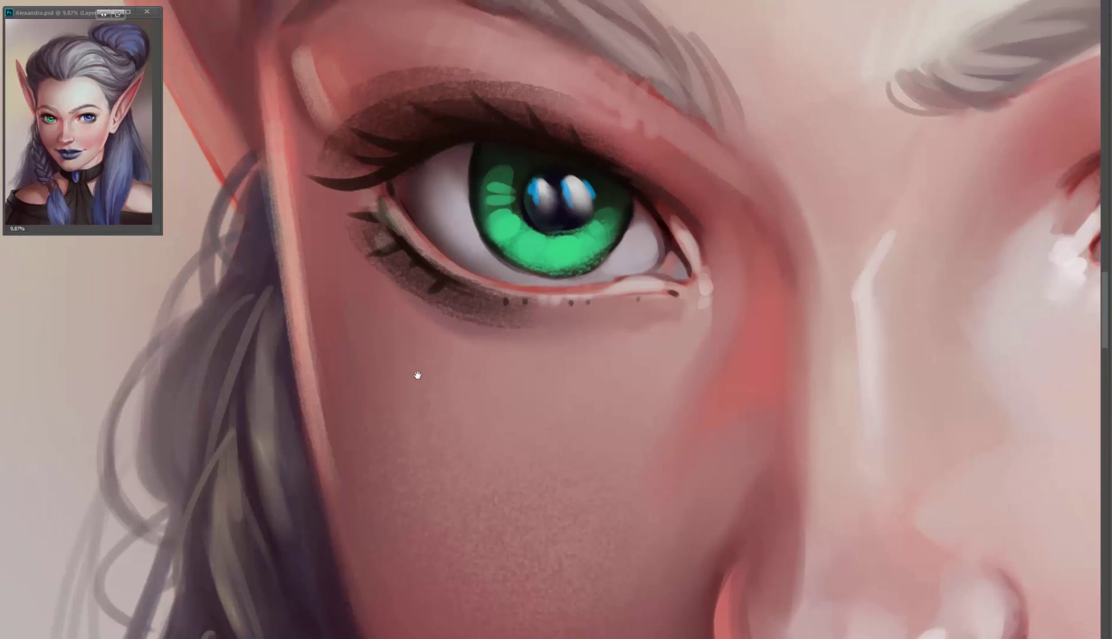
# - Soften the skin tones between the eyebrows and along the side of the nose
pyautogui.moveTo(418, 375)
pyautogui.mouseDown()
pyautogui.moveTo(276, 461)
pyautogui.moveTo(91, 429)
pyautogui.mouseUp()
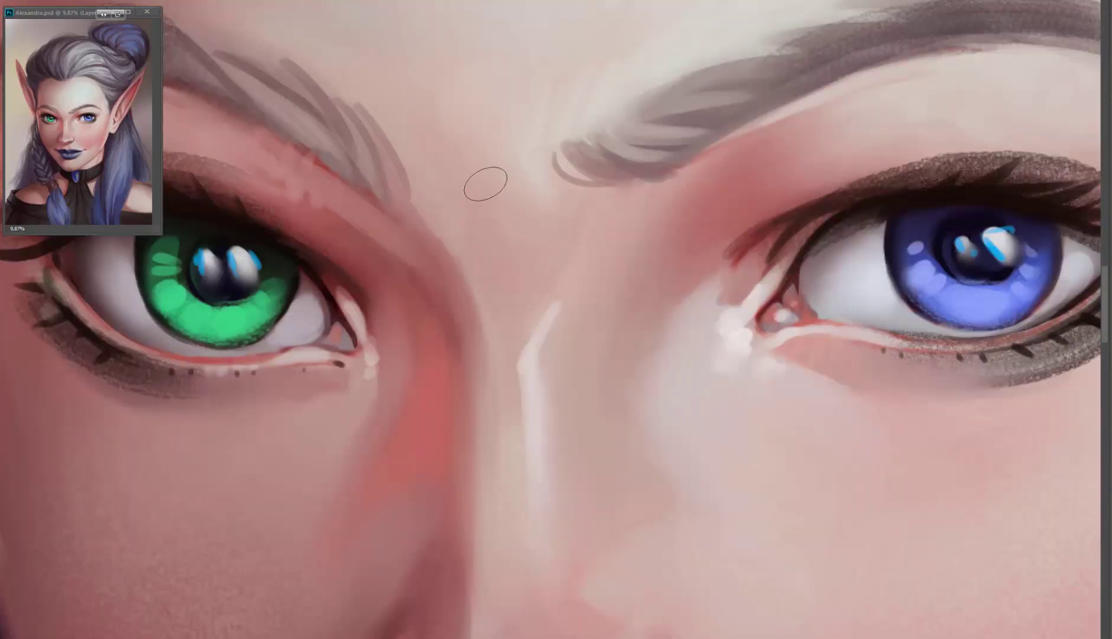
pyautogui.moveTo(547, 355); pyautogui.dragTo(577, 240)
pyautogui.moveTo(602, 428); pyautogui.dragTo(568, 402)
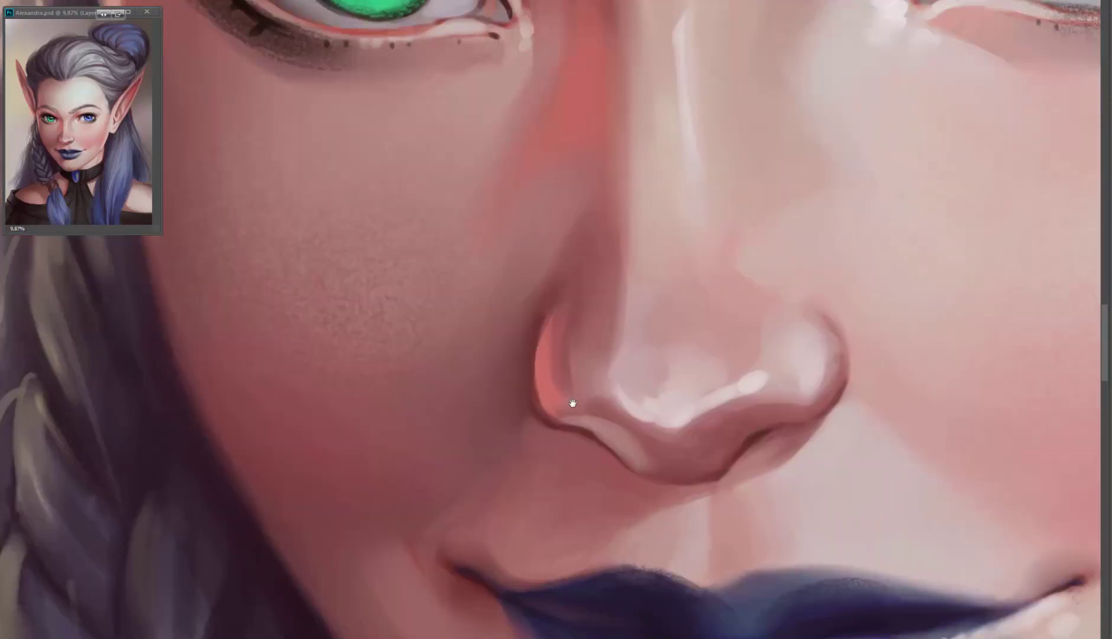
pyautogui.moveTo(613, 298); pyautogui.dragTo(529, 372)
# - Paint two small moles on the lit cheek and soft smile creases beside both corners of the mouth
pyautogui.scroll(-5, 509, 380)
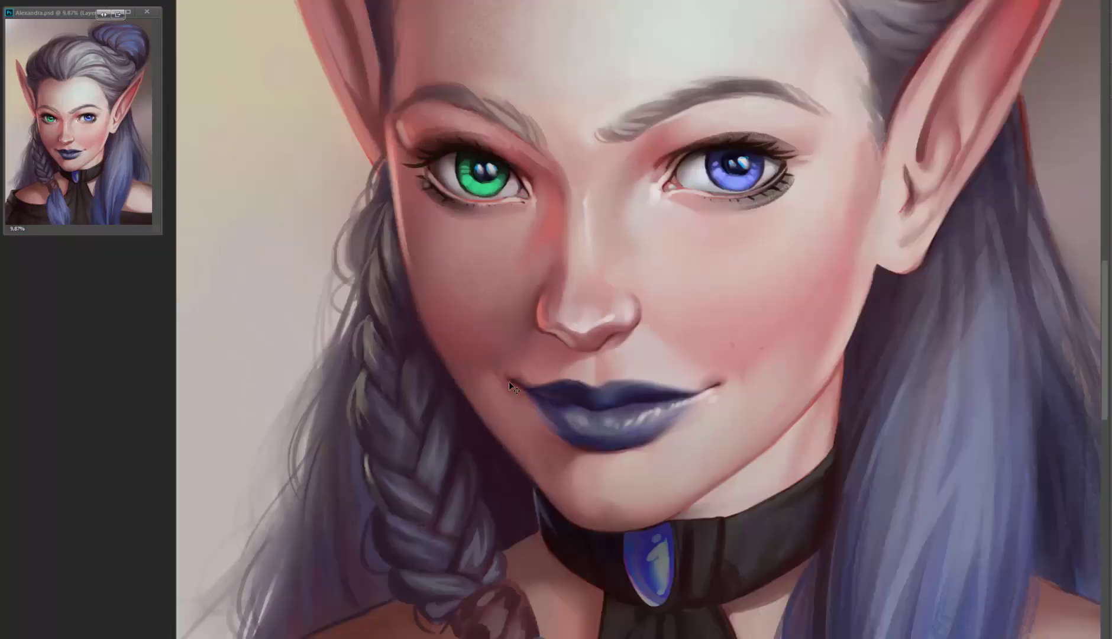
pyautogui.scroll(2, 456, 365)
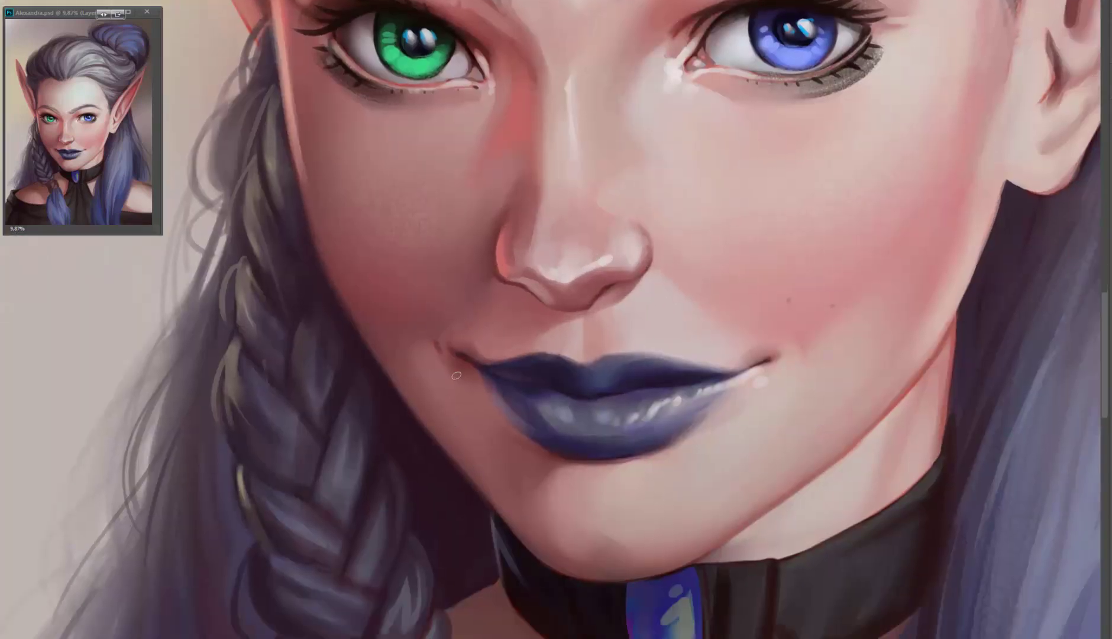
pyautogui.scroll(1, 769, 397)
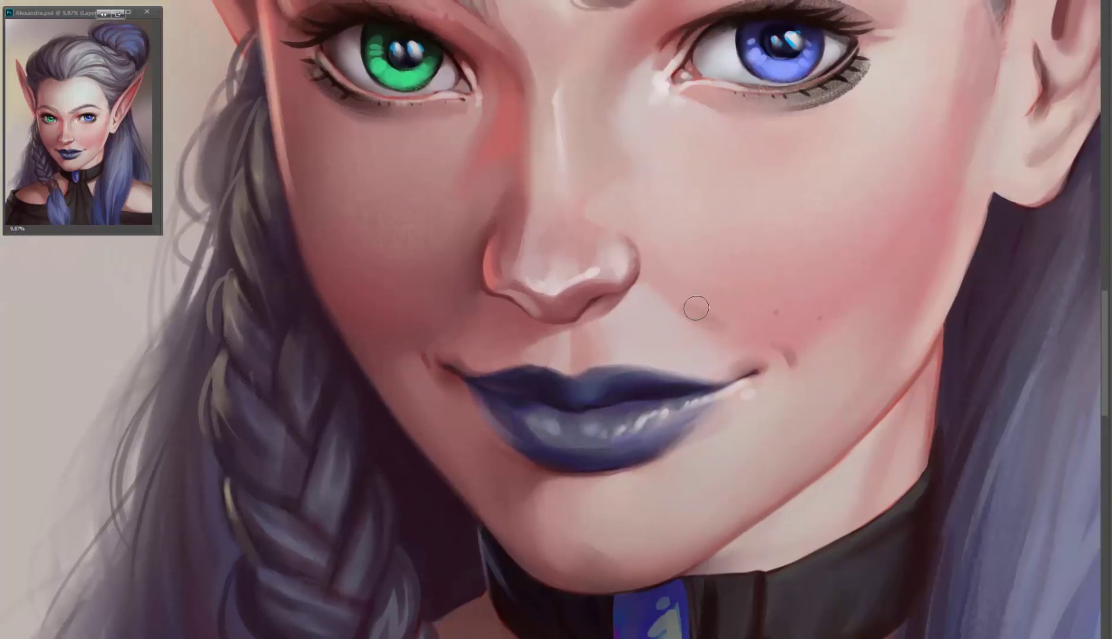
pyautogui.hscroll(2, 665, 340)
pyautogui.scroll(-5, 765, 333)
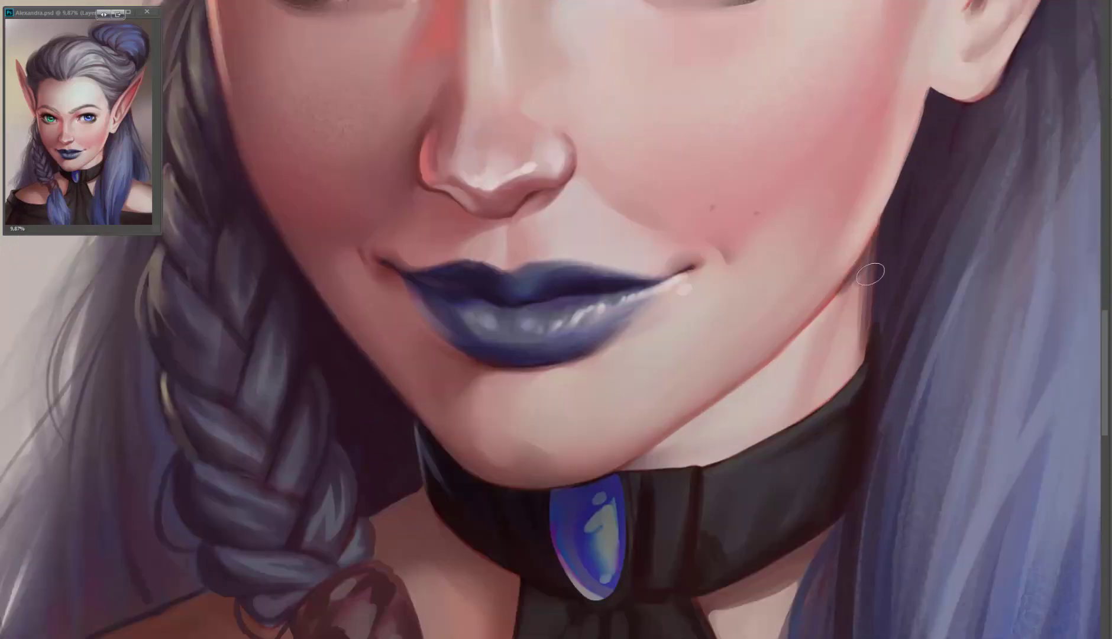
# - Add bright cyan highlight dots to the choker's blue gem and define the dark setting around it
pyautogui.scroll(-5, 800, 303)
pyautogui.hscroll(-3, 800, 303)
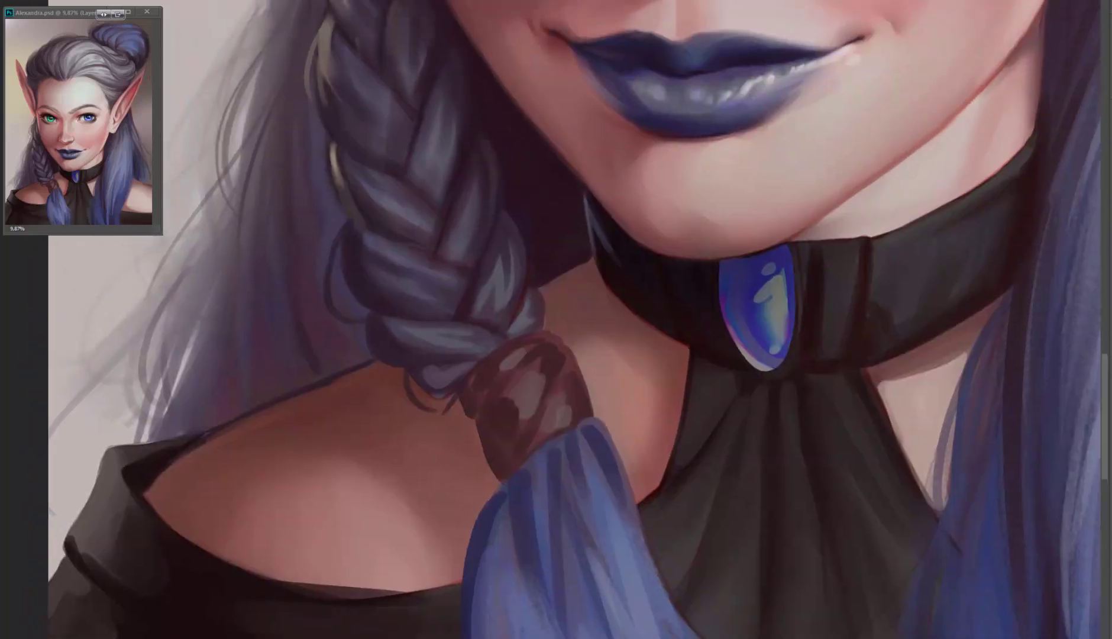
pyautogui.hscroll(-1, 798, 274)
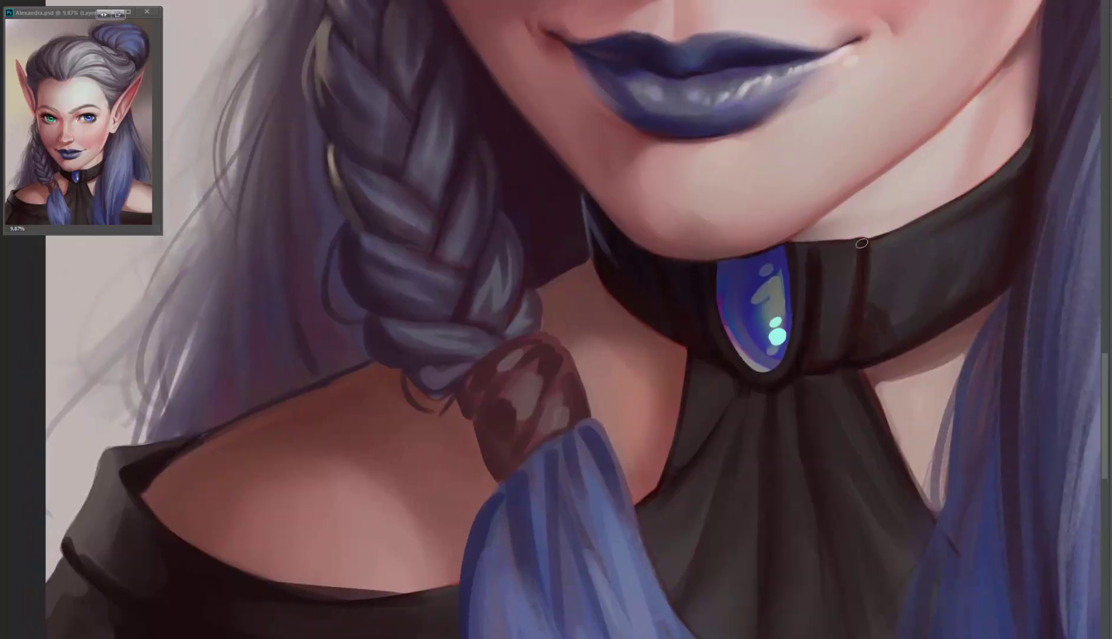
pyautogui.scroll(-1, 591, 339)
pyautogui.hscroll(1, 590, 340)
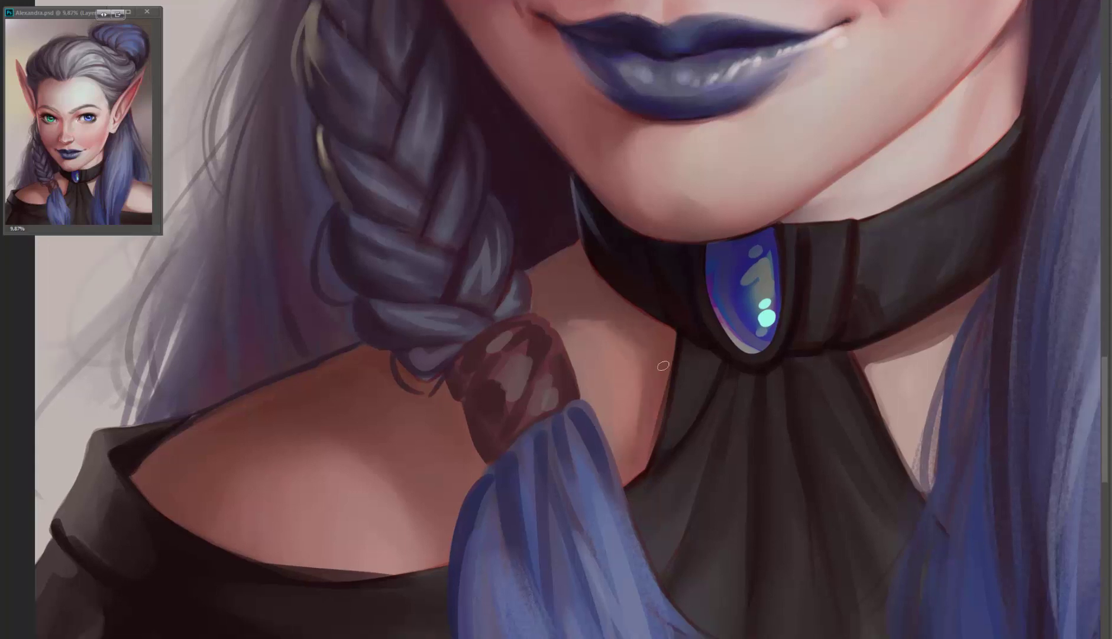
pyautogui.scroll(-1, 663, 365)
pyautogui.hscroll(-1, 663, 366)
pyautogui.scroll(-6, 498, 309)
pyautogui.hscroll(1, 497, 309)
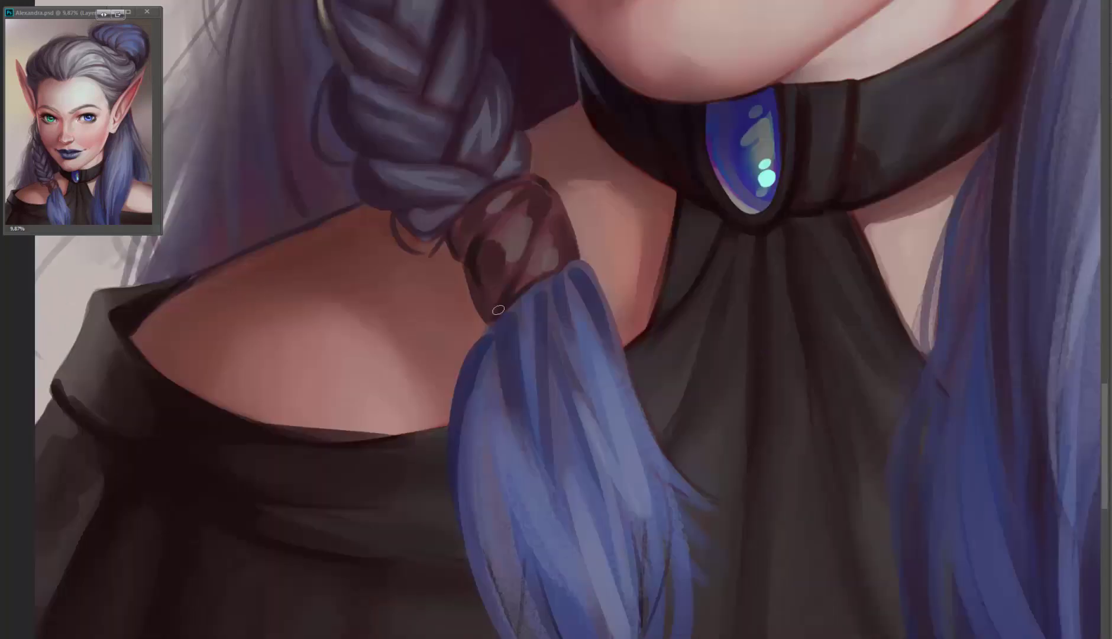
# - Soften the folds of the black garment at the outer edge of the shoulder beside the braid
pyautogui.scroll(-3, 500, 323)
pyautogui.hscroll(-6, 500, 323)
pyautogui.scroll(1, 508, 378)
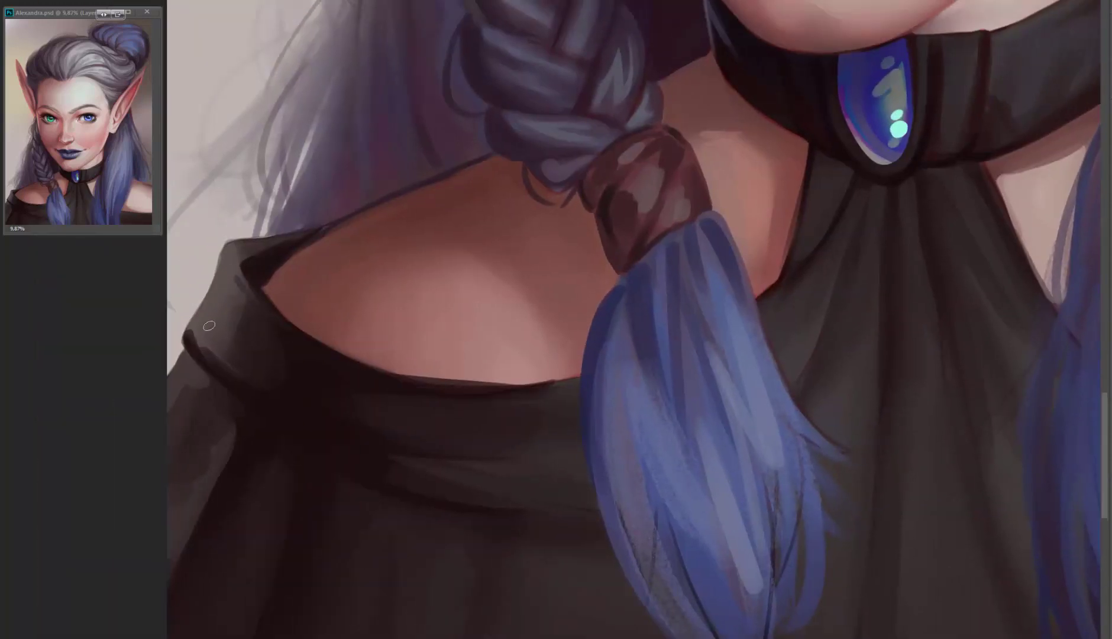
pyautogui.moveTo(209, 325)
pyautogui.mouseDown()
pyautogui.moveTo(212, 293)
pyautogui.moveTo(210, 327)
pyautogui.moveTo(176, 365)
pyautogui.mouseUp()
pyautogui.scroll(-2, 397, 330)
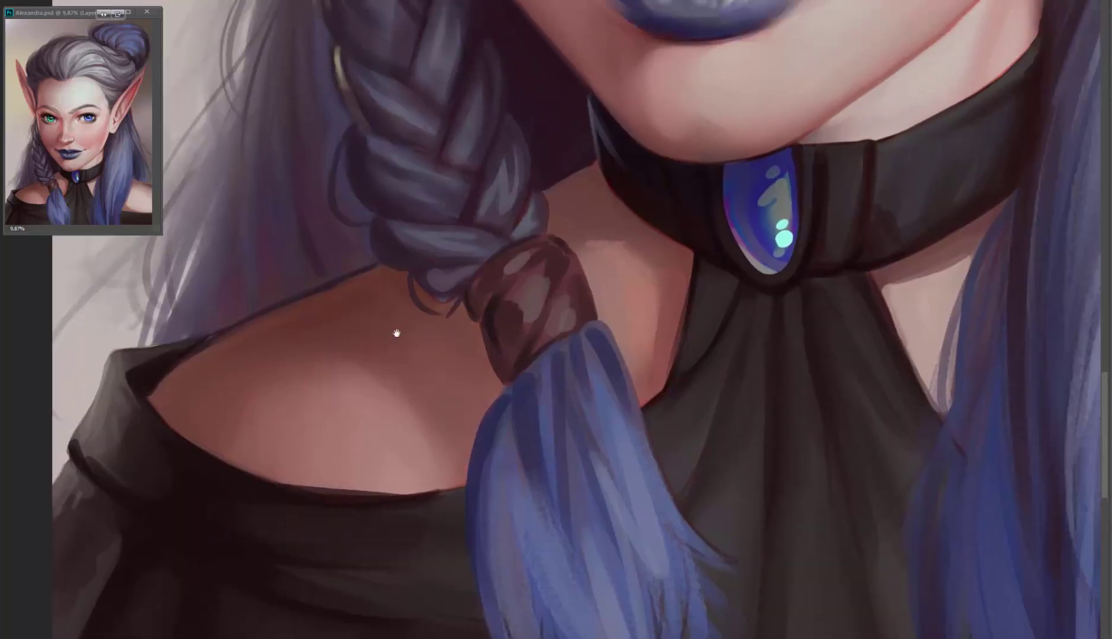
# - Paint loose blue strands over the bare shoulder and cover the rough textured edge of the long hair
pyautogui.scroll(5, 686, 308)
pyautogui.scroll(-2, 891, 298)
pyautogui.hscroll(-4, 891, 298)
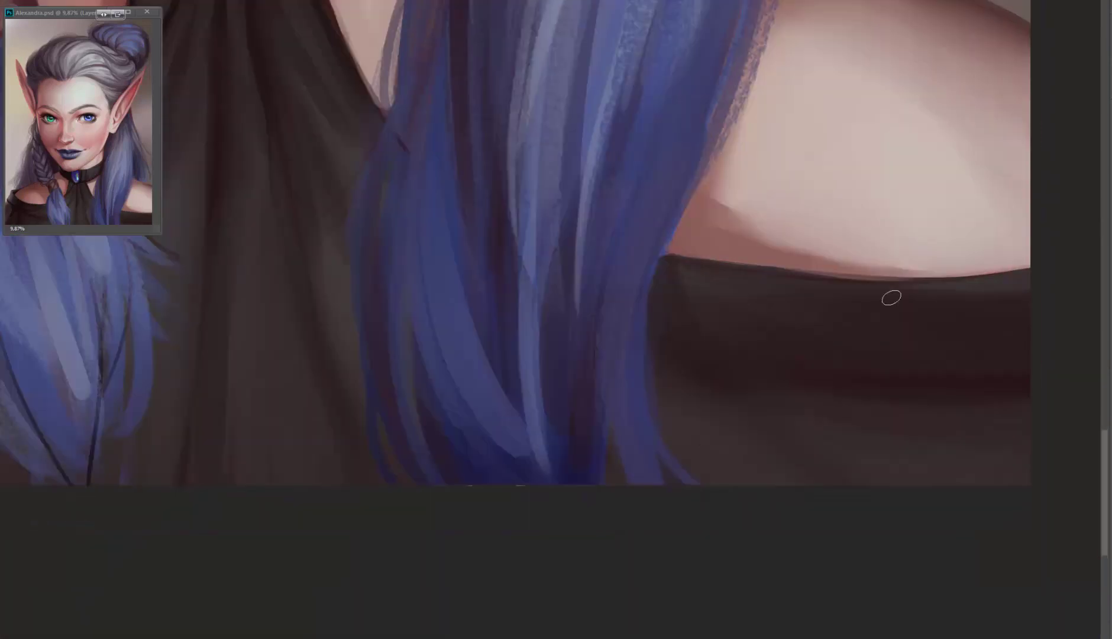
pyautogui.scroll(2, 606, 437)
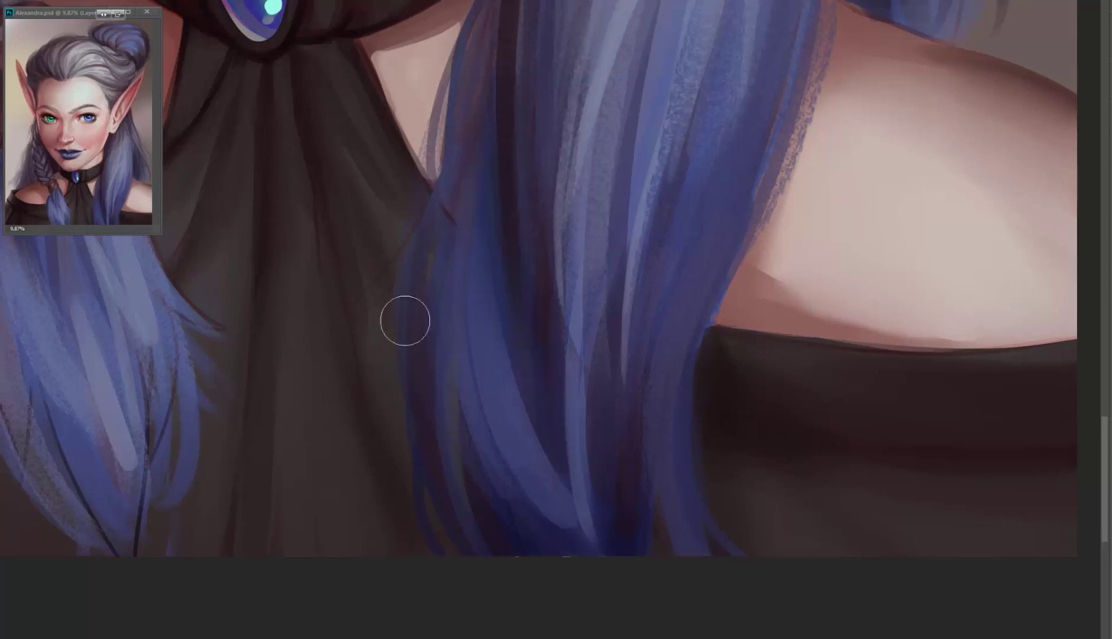
pyautogui.scroll(1, 541, 251)
pyautogui.hscroll(4, 685, 517)
pyautogui.scroll(5, 812, 291)
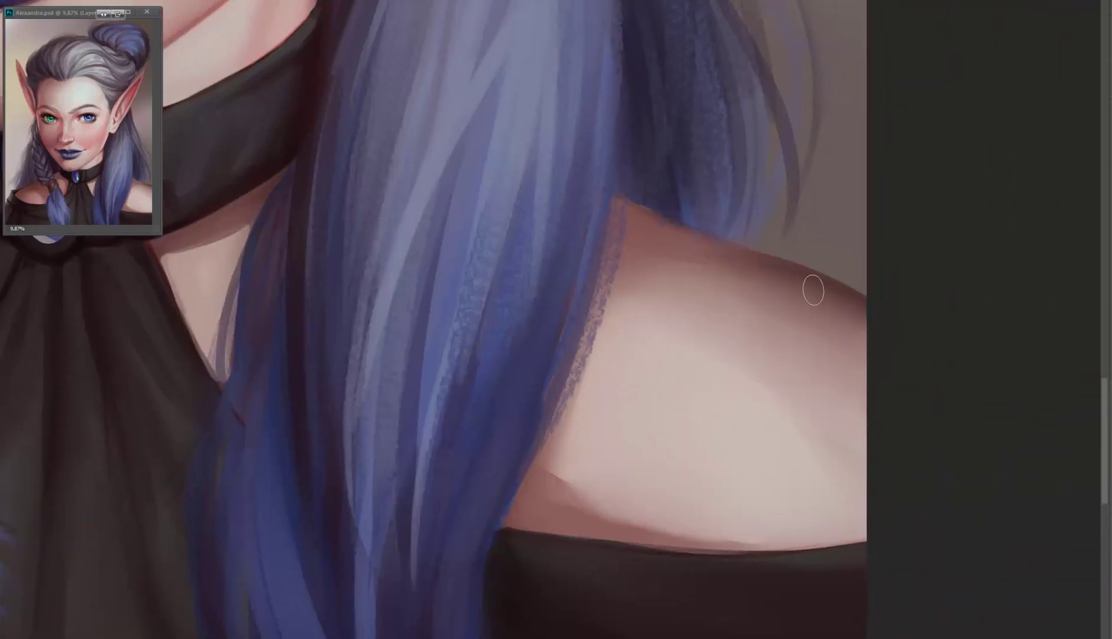
pyautogui.scroll(-2, 650, 355)
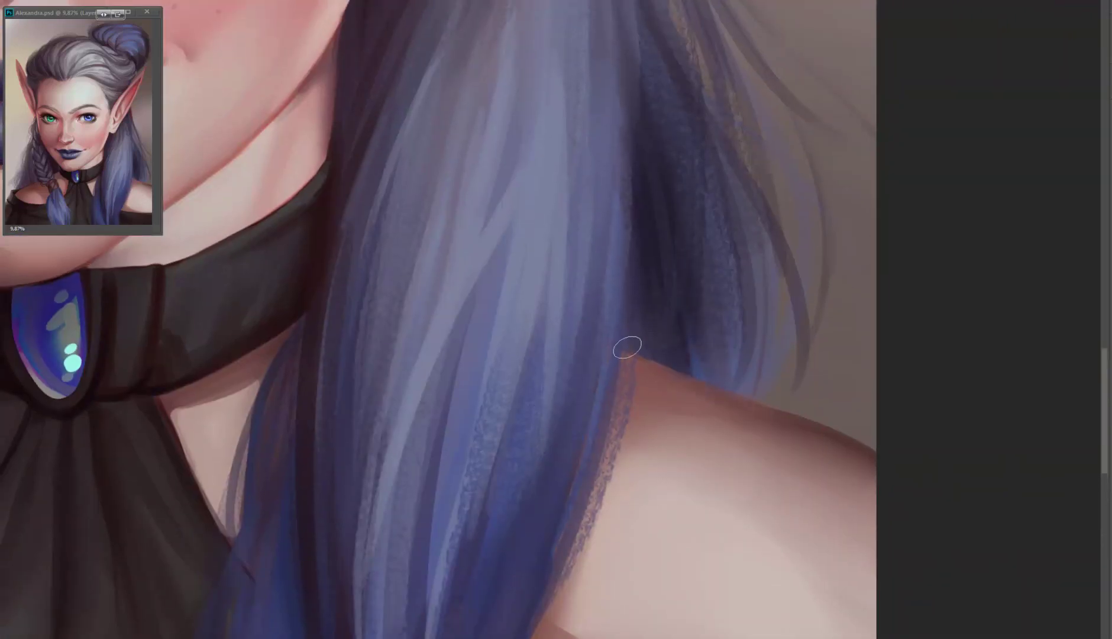
pyautogui.scroll(1, 558, 159)
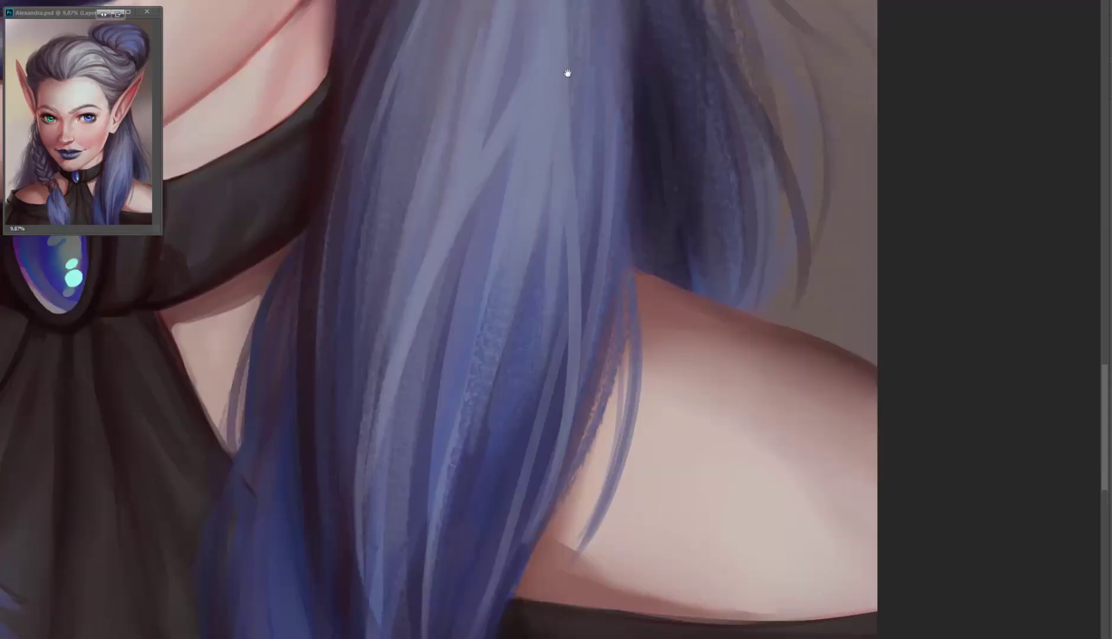
# - Refine the hairline around the widow's peak with short fine strands that blend into the forehead
pyautogui.moveTo(566, 73); pyautogui.dragTo(550, 268)
pyautogui.scroll(3, 586, 255)
pyautogui.moveTo(603, 318); pyautogui.dragTo(694, 252)
pyautogui.scroll(2, 701, 193)
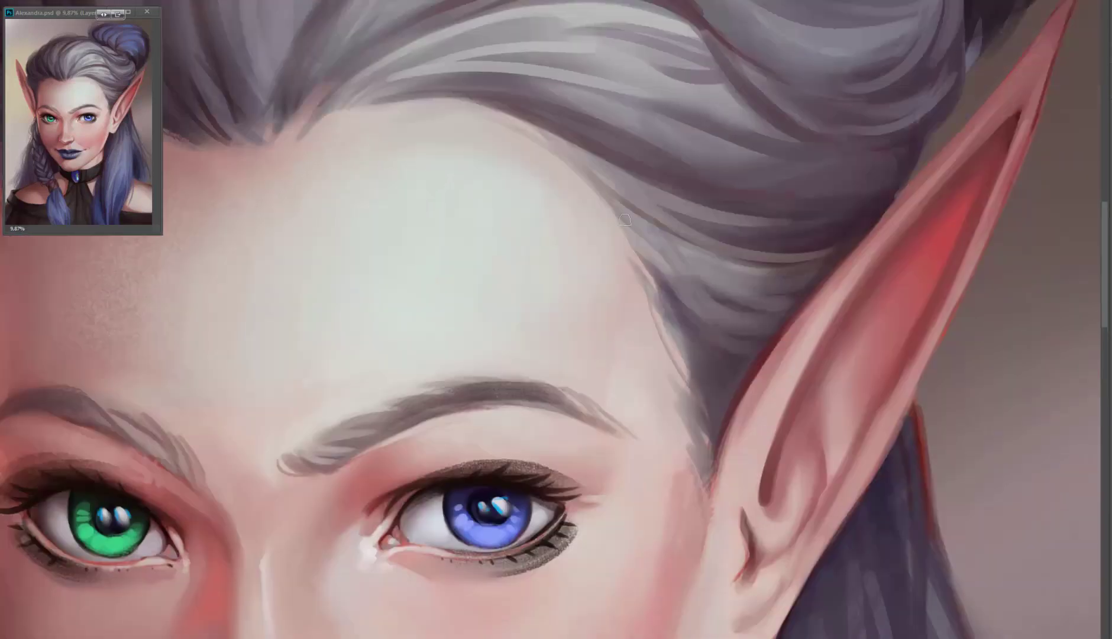
pyautogui.scroll(3, 662, 260)
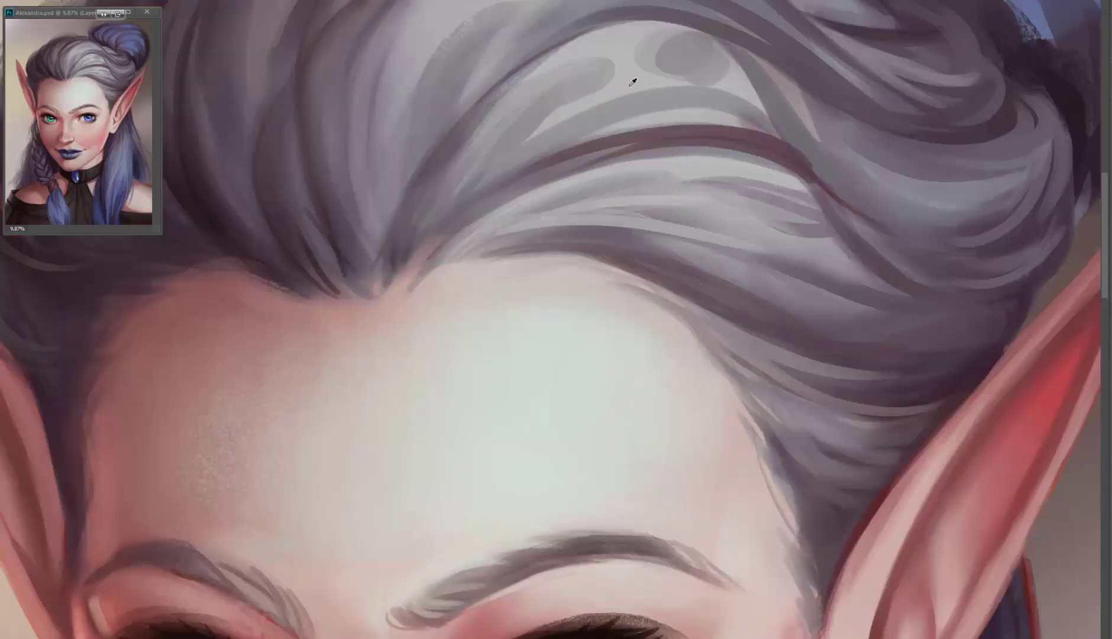
pyautogui.scroll(2, 421, 322)
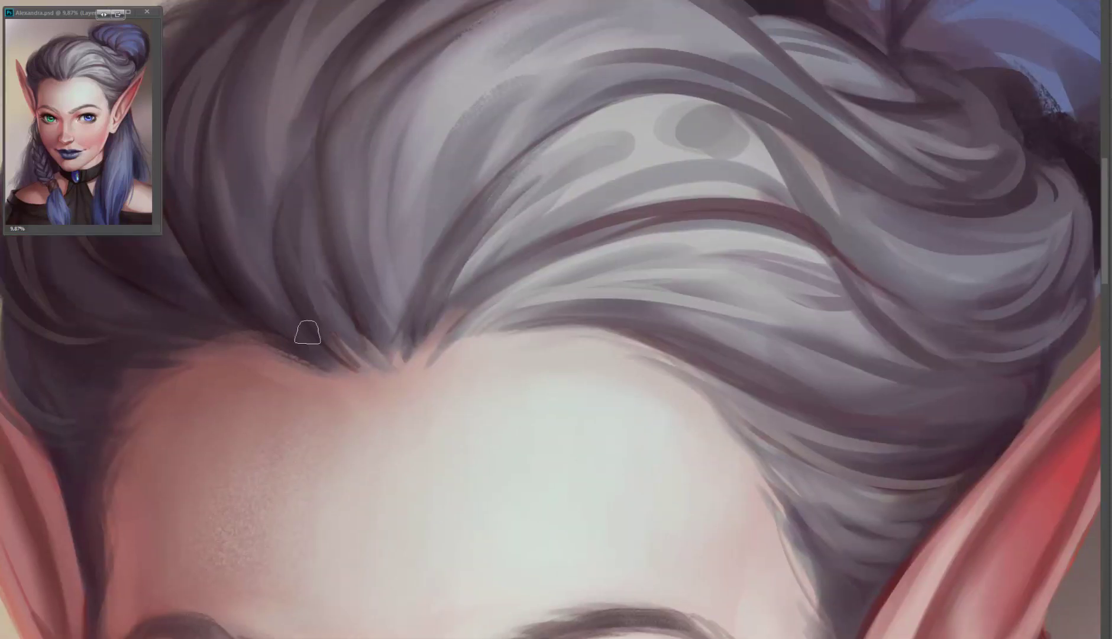
pyautogui.scroll(1, 313, 349)
pyautogui.scroll(6, 382, 148)
# - Add thin flyaway strands above the crown of the hair and beside the bun
pyautogui.hscroll(6, 653, 89)
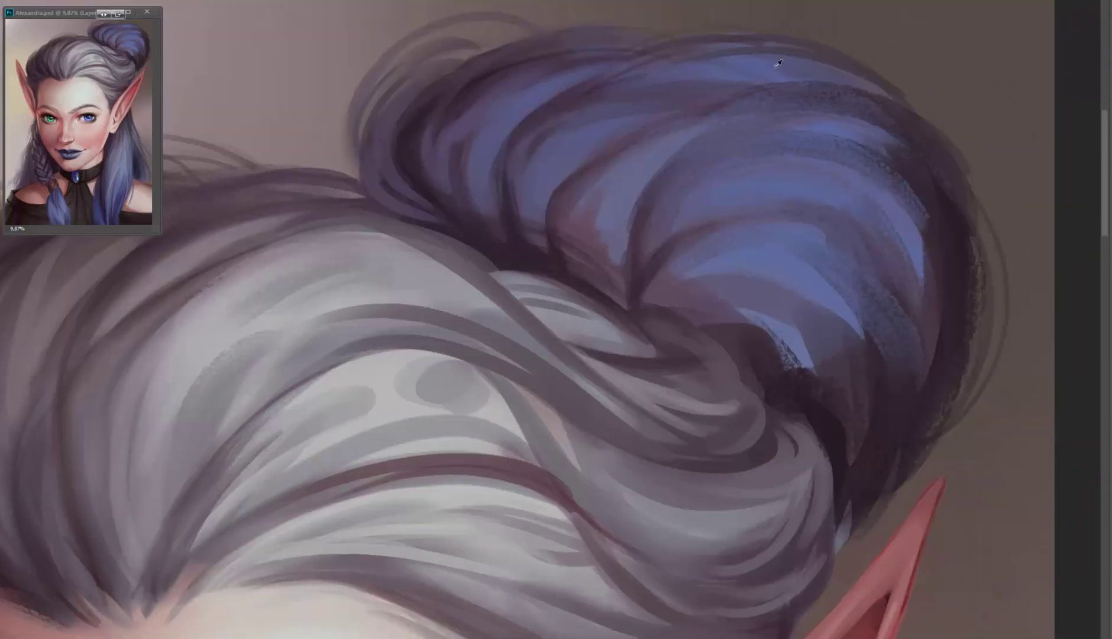
pyautogui.scroll(2, 355, 195)
pyautogui.hscroll(-10, 355, 195)
pyautogui.scroll(-6, 490, 255)
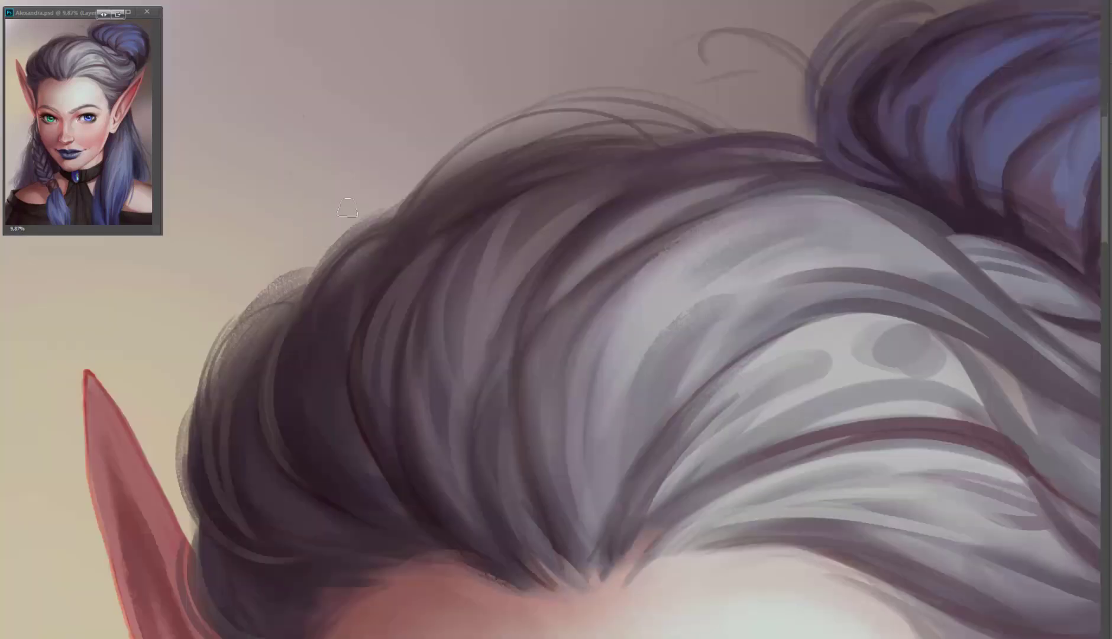
# - Paint long, thin loose strands falling from the hairline across the lit side of the forehead to the ear
pyautogui.scroll(-6, 347, 208)
pyautogui.scroll(1, 479, 298)
pyautogui.moveTo(592, 414); pyautogui.dragTo(479, 298)
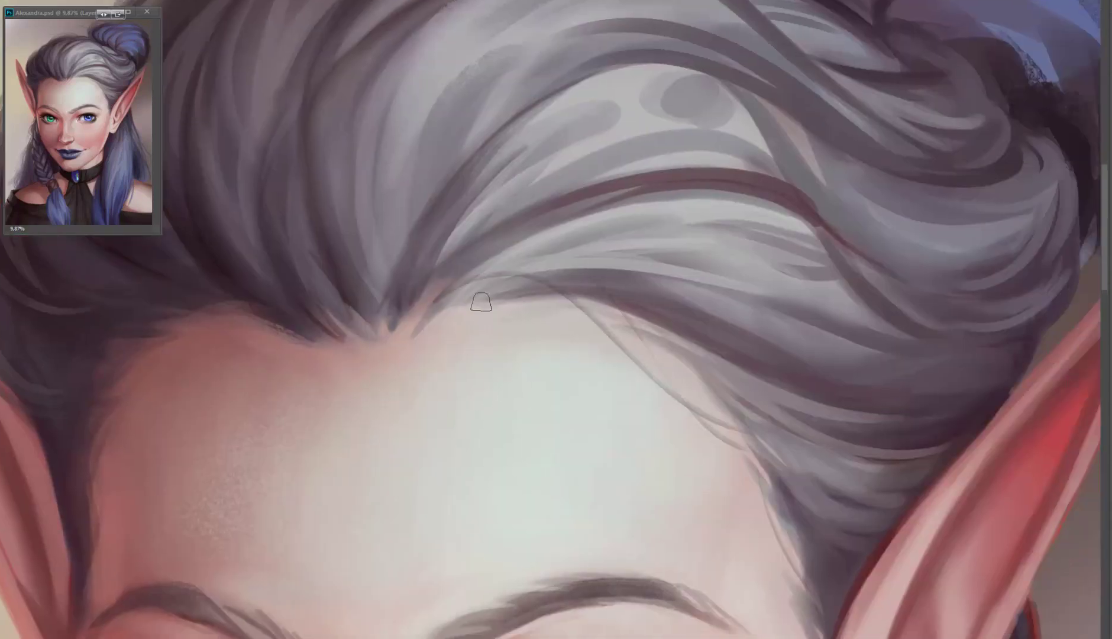
pyautogui.moveTo(562, 295); pyautogui.dragTo(776, 620)
pyautogui.scroll(-3, 777, 620)
pyautogui.moveTo(650, 307); pyautogui.dragTo(701, 514)
pyautogui.scroll(-3, 701, 515)
pyautogui.scroll(1, 532, 237)
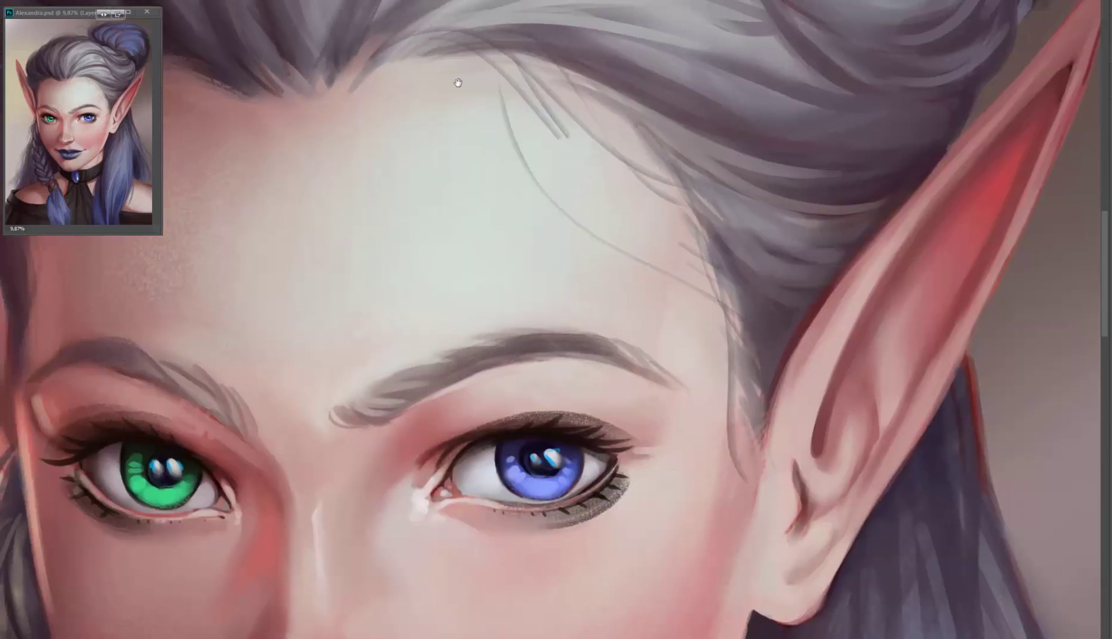
# - Add wispy strands along the shaded temple's hairline and a loose strand outside the braid's blue tail
pyautogui.scroll(3, 534, 224)
pyautogui.hscroll(-5, 533, 223)
pyautogui.scroll(-2, 271, 299)
pyautogui.scroll(1, 678, 89)
pyautogui.moveTo(899, 296)
pyautogui.mouseDown()
pyautogui.moveTo(678, 89)
pyautogui.moveTo(658, 110)
pyautogui.mouseUp()
pyautogui.hscroll(-2, 321, 169)
pyautogui.scroll(1, 321, 170)
pyautogui.scroll(-10, 321, 170)
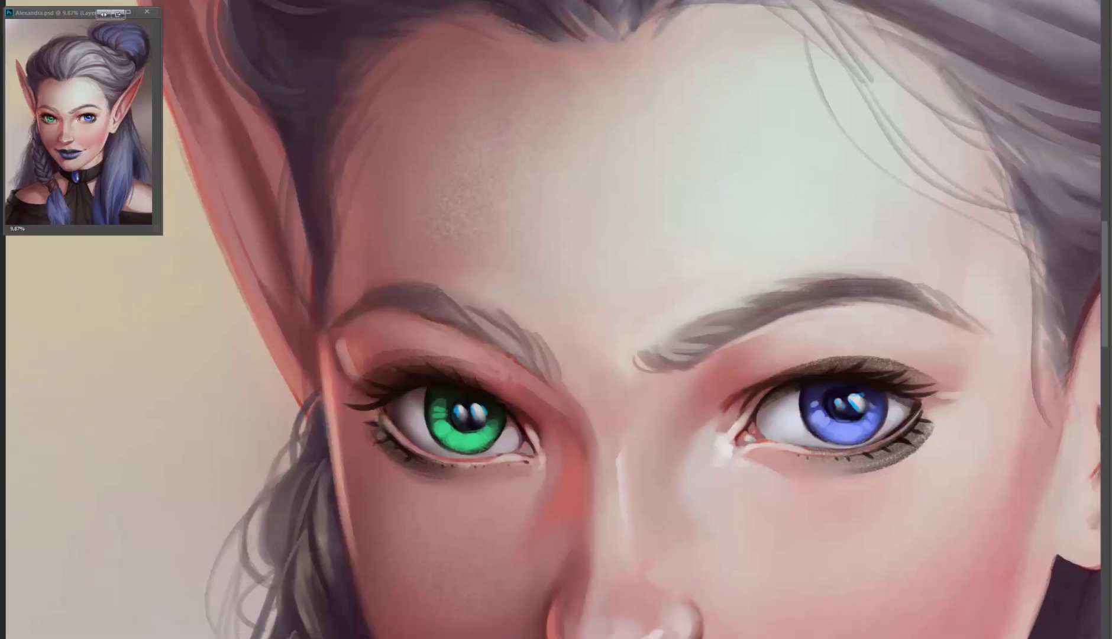
pyautogui.scroll(-3, 422, 453)
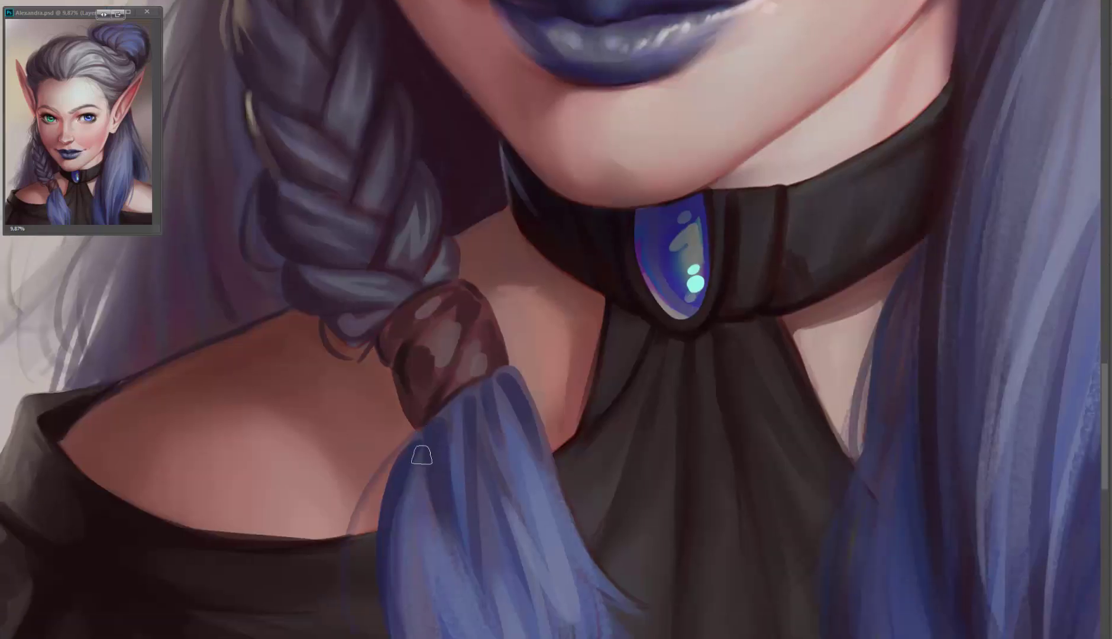
# - Touch up the dark upper lashes at the outer corner of the green eye
pyautogui.scroll(2, 423, 452)
pyautogui.hscroll(5, 423, 452)
pyautogui.scroll(2, 541, 556)
pyautogui.hscroll(-1, 541, 555)
pyautogui.moveTo(698, 591); pyautogui.dragTo(795, 220)
pyautogui.scroll(3, 459, 346)
pyautogui.hscroll(-3, 458, 345)
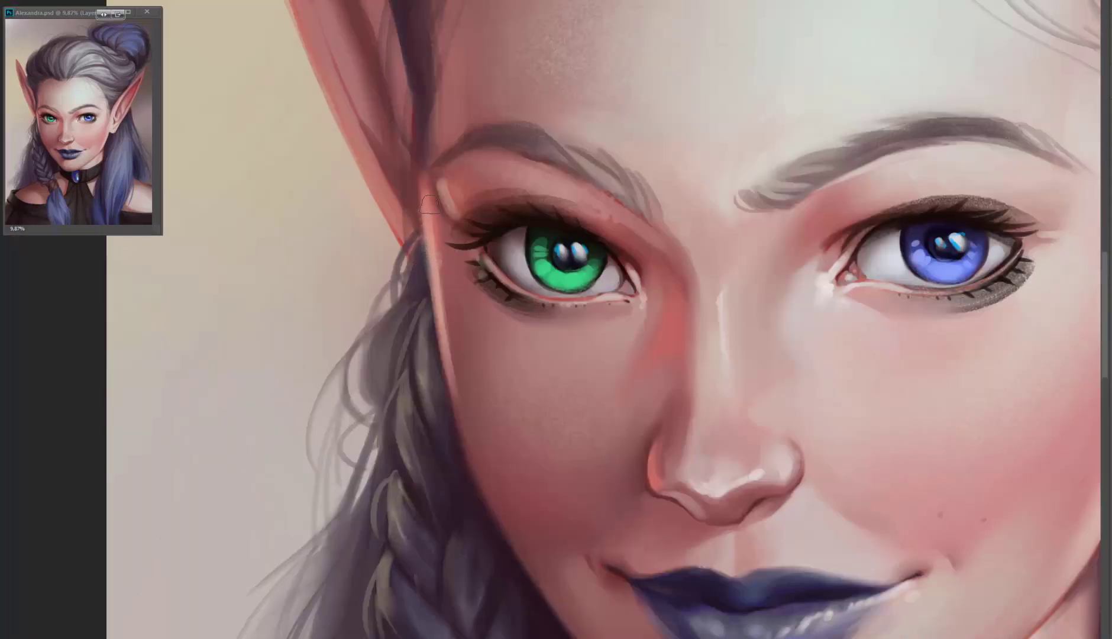
pyautogui.moveTo(497, 235); pyautogui.dragTo(449, 245)
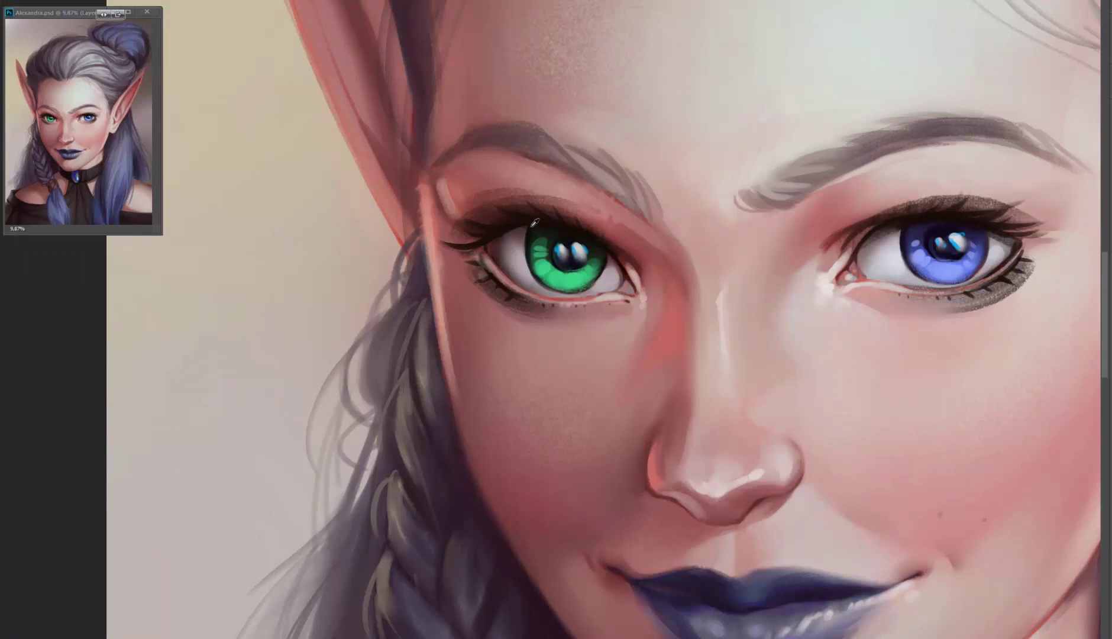
# - Examine the forehead, hairline, choker and halter top for areas that still need refinement
pyautogui.scroll(3, 909, 225)
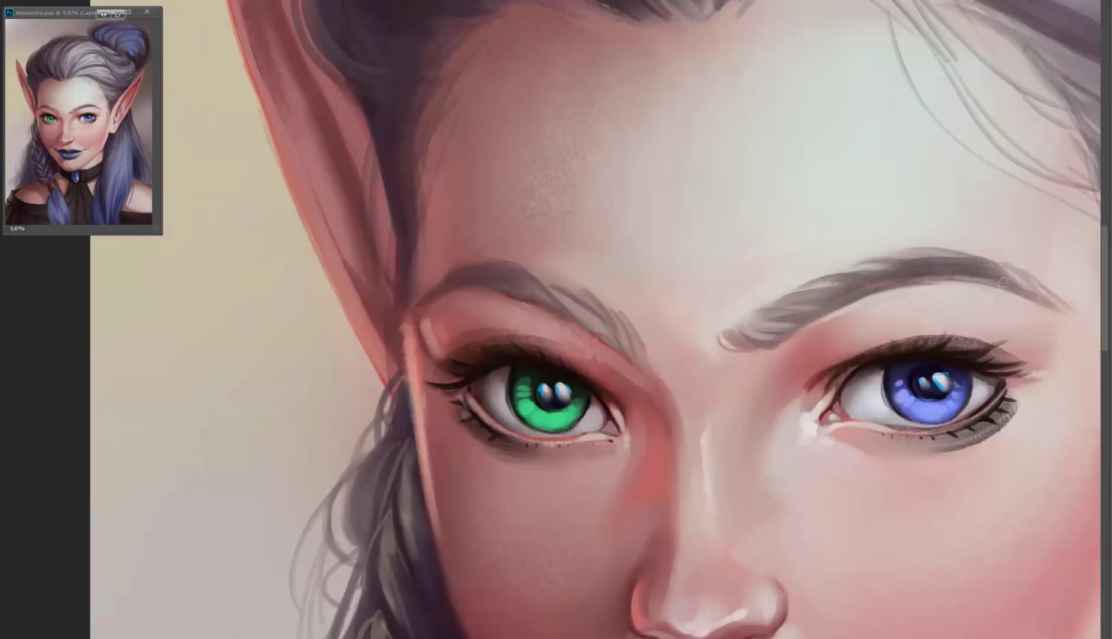
pyautogui.scroll(3, 861, 333)
pyautogui.hscroll(5, 860, 332)
pyautogui.scroll(1, 860, 333)
pyautogui.hscroll(2, 860, 333)
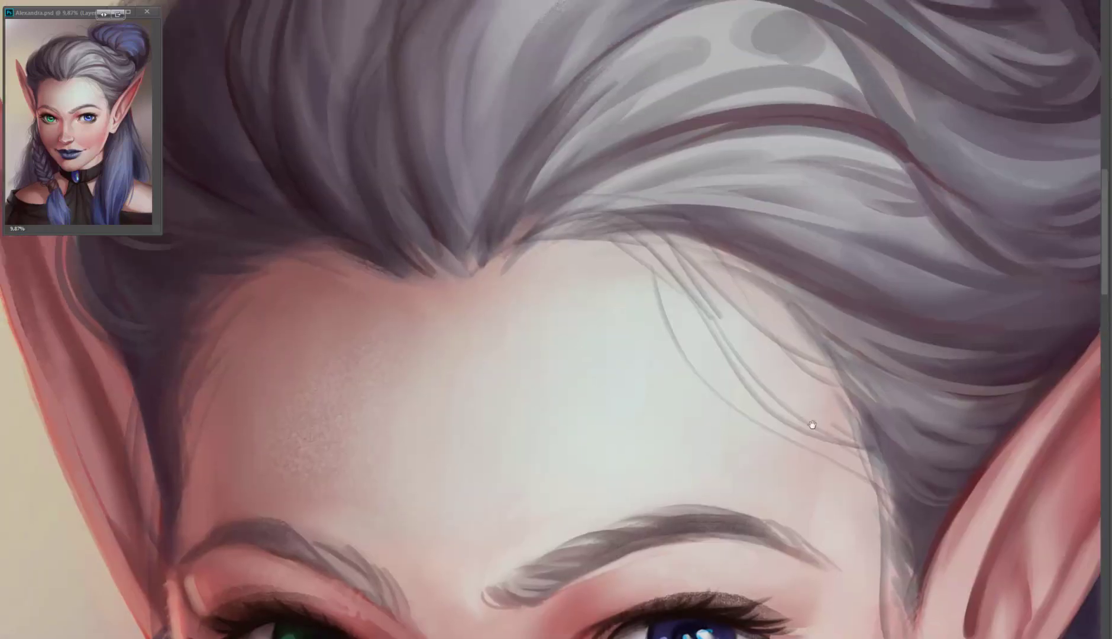
pyautogui.scroll(-10, 810, 427)
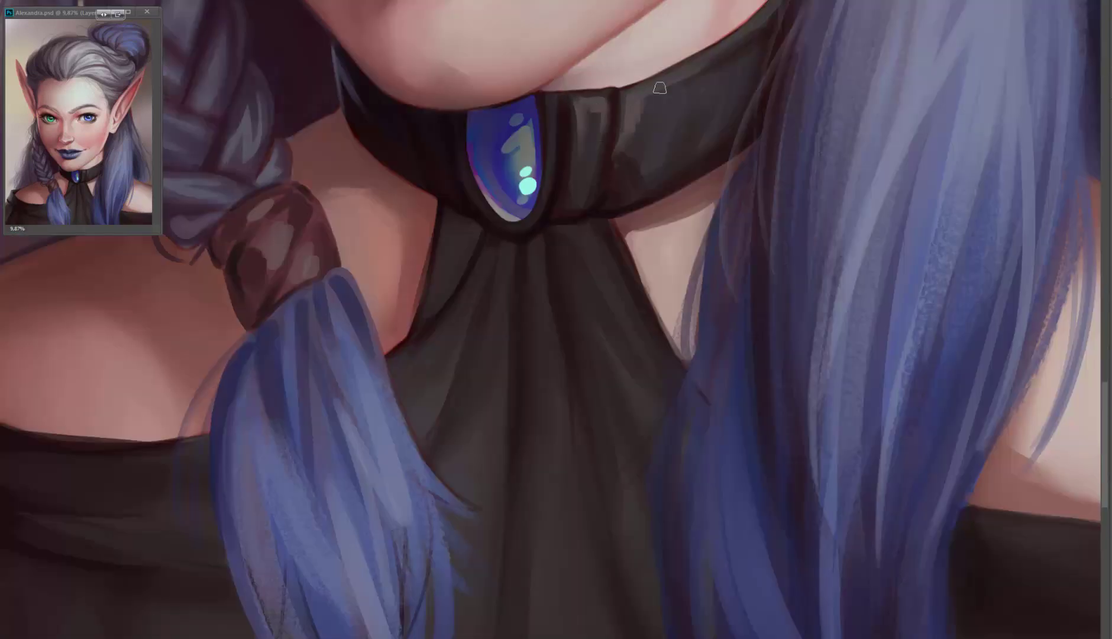
pyautogui.hscroll(1, 545, 237)
pyautogui.scroll(1, 545, 236)
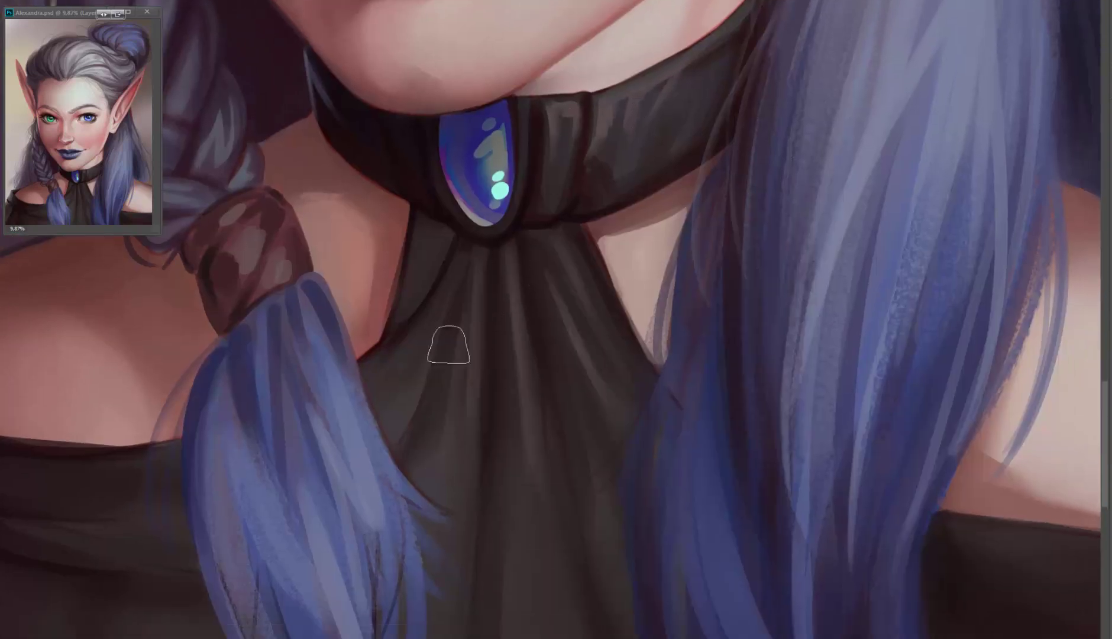
pyautogui.scroll(-5, 506, 443)
pyautogui.press(']')
pyautogui.scroll(10, 397, 625)
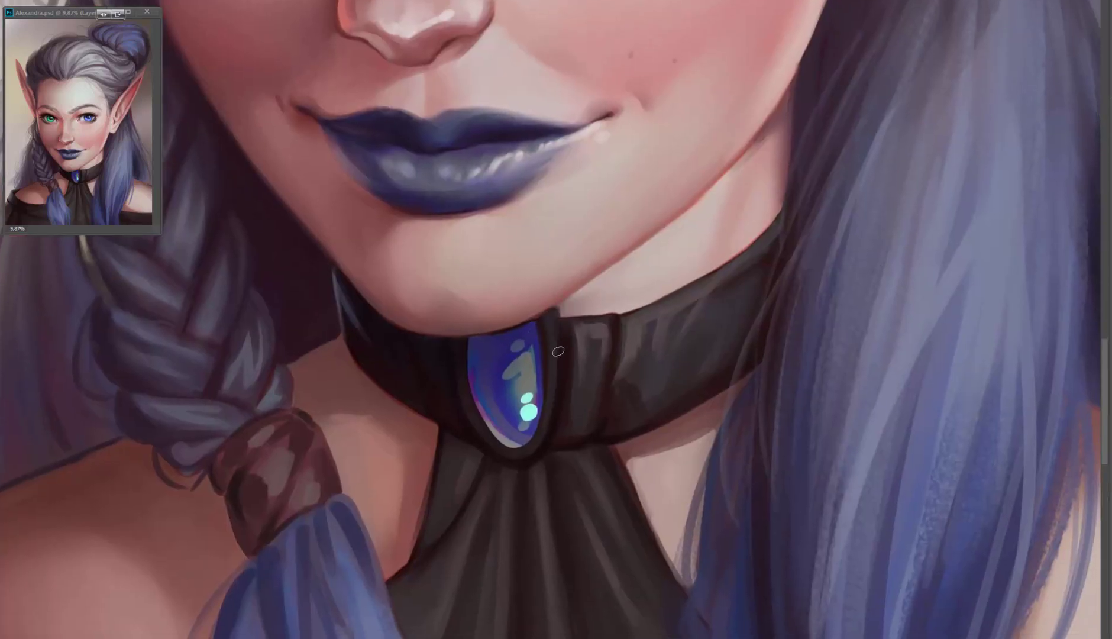
# - Refine the dark shadow where the jaw meets the neck above the choker
pyautogui.moveTo(536, 316); pyautogui.dragTo(636, 249)
pyautogui.scroll(10, 750, 266)
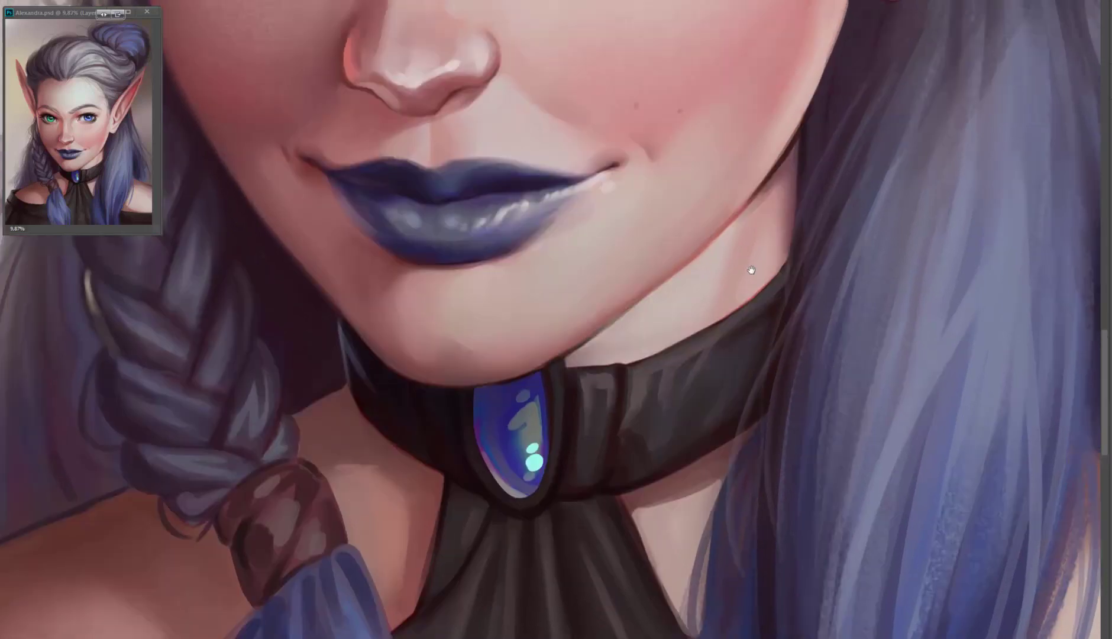
pyautogui.hscroll(-5, 683, 216)
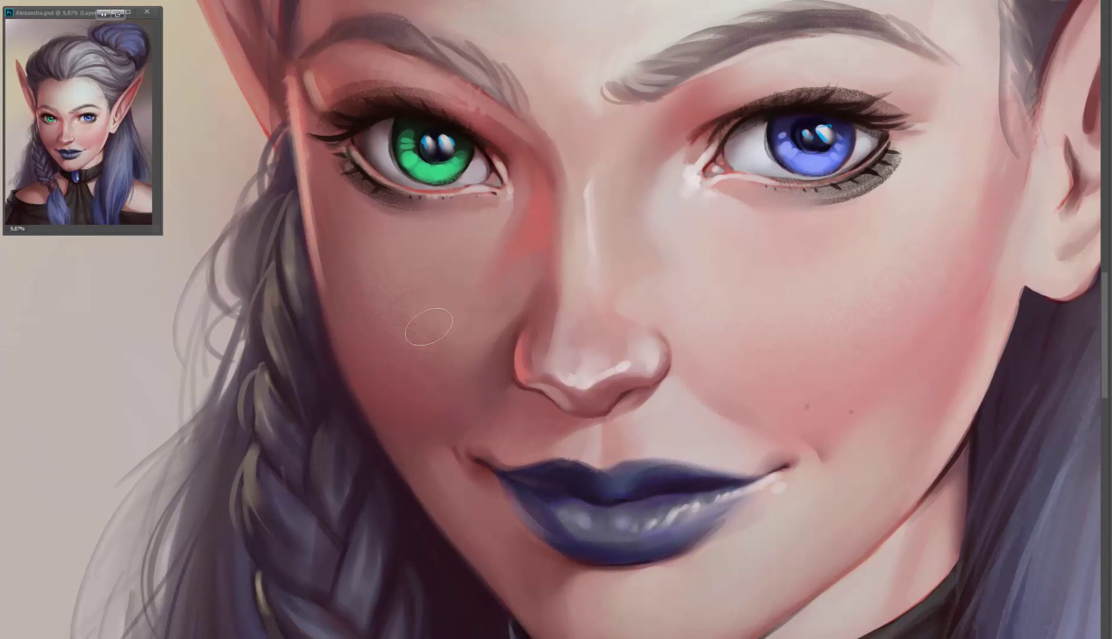
pyautogui.scroll(1, 457, 331)
pyautogui.hscroll(-1, 457, 331)
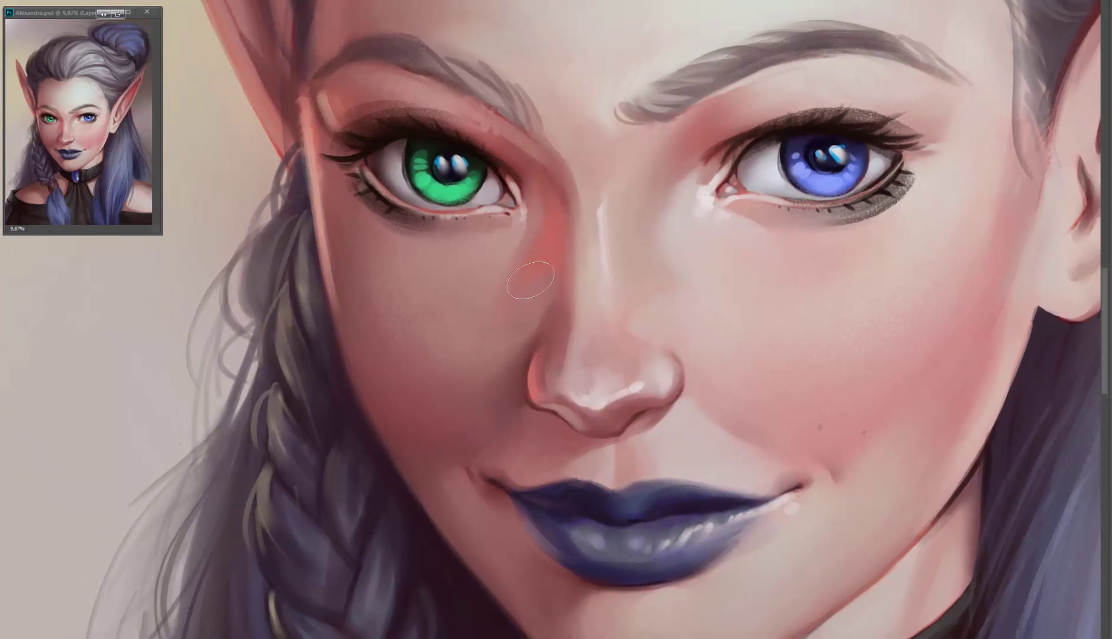
# - Look over the shaded ear, the crown of the hair, the lips and the braid
pyautogui.scroll(8, 531, 279)
pyautogui.hscroll(-3, 531, 280)
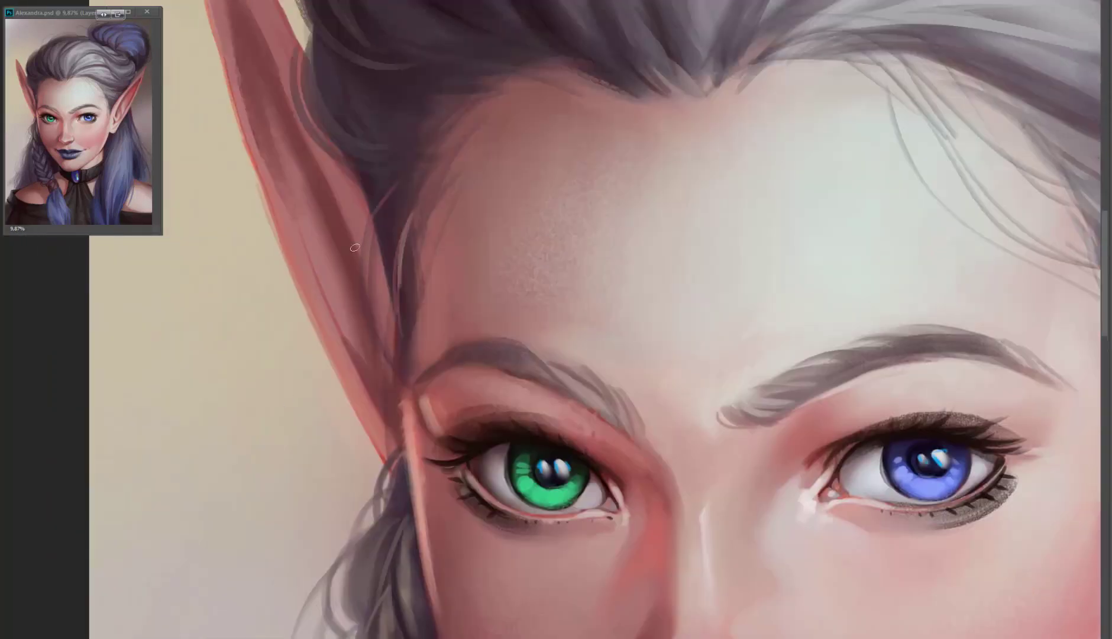
pyautogui.scroll(9, 419, 300)
pyautogui.hscroll(-1, 420, 300)
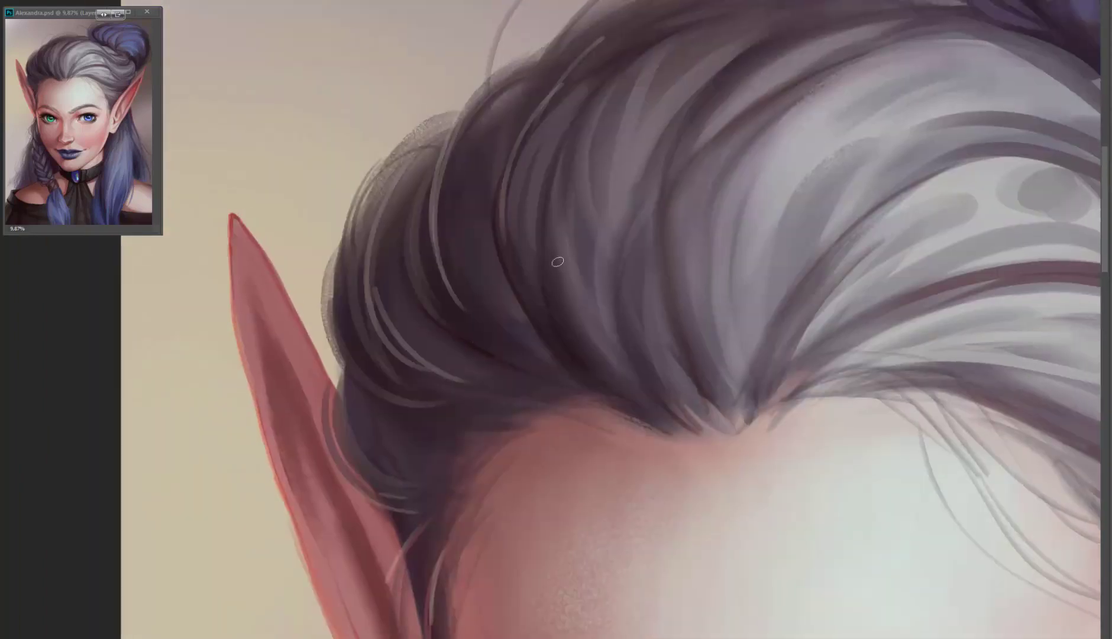
pyautogui.scroll(-20, 557, 262)
pyautogui.hscroll(2, 557, 261)
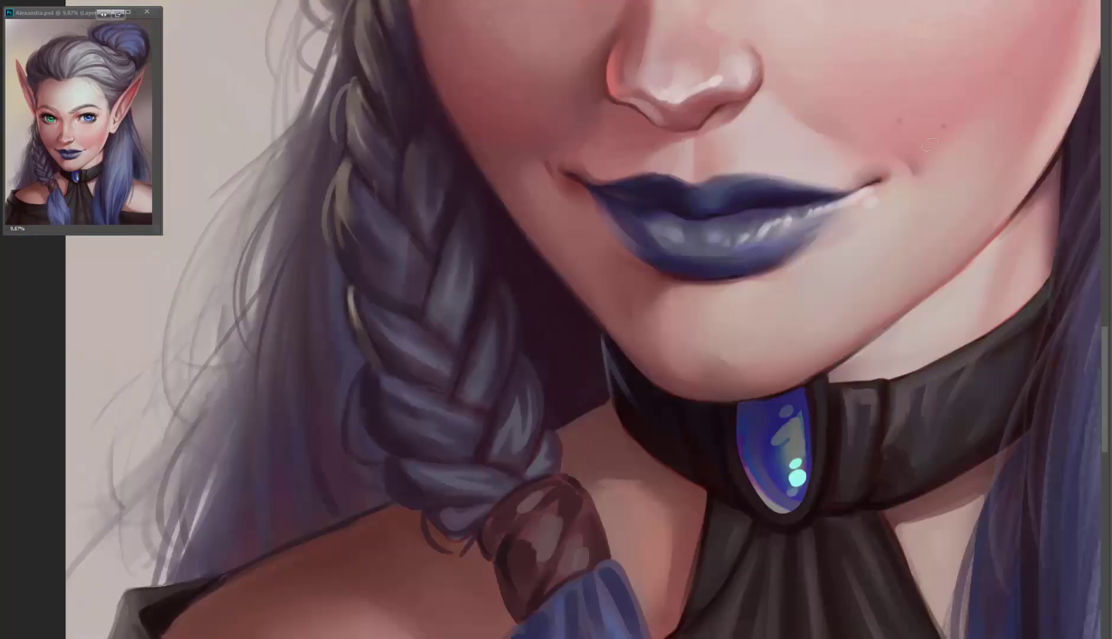
pyautogui.scroll(20, 930, 144)
pyautogui.scroll(-20, 635, 211)
# - Paint soft pale blue-gray highlights on the overlapping segments in the lower half of the braid
pyautogui.moveTo(452, 278); pyautogui.dragTo(435, 335)
pyautogui.moveTo(467, 385); pyautogui.dragTo(482, 423)
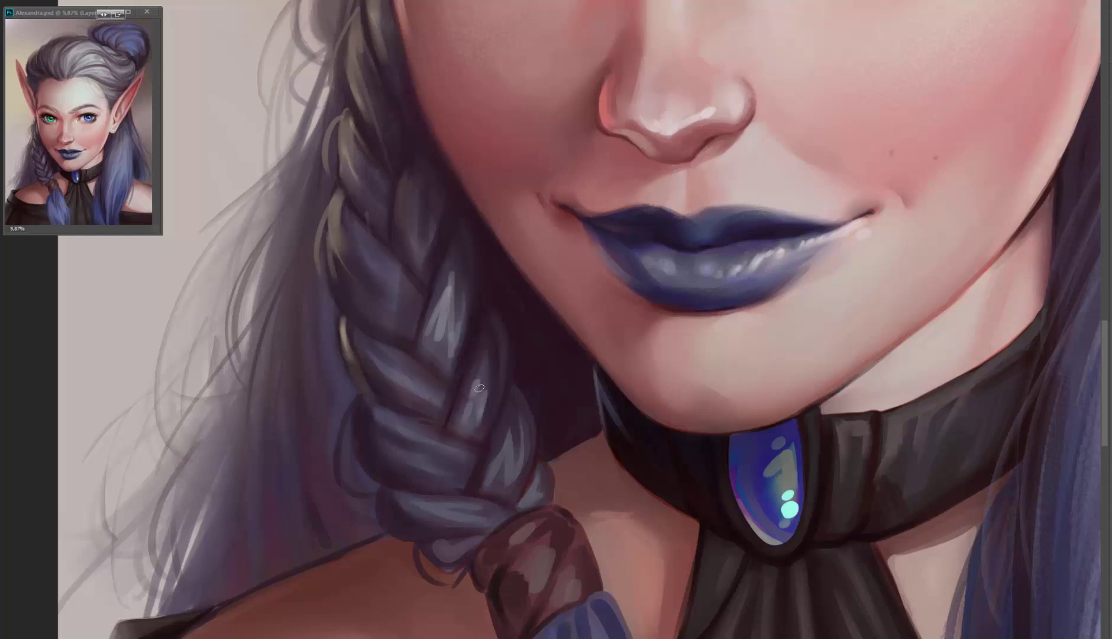
pyautogui.moveTo(448, 305); pyautogui.dragTo(436, 347)
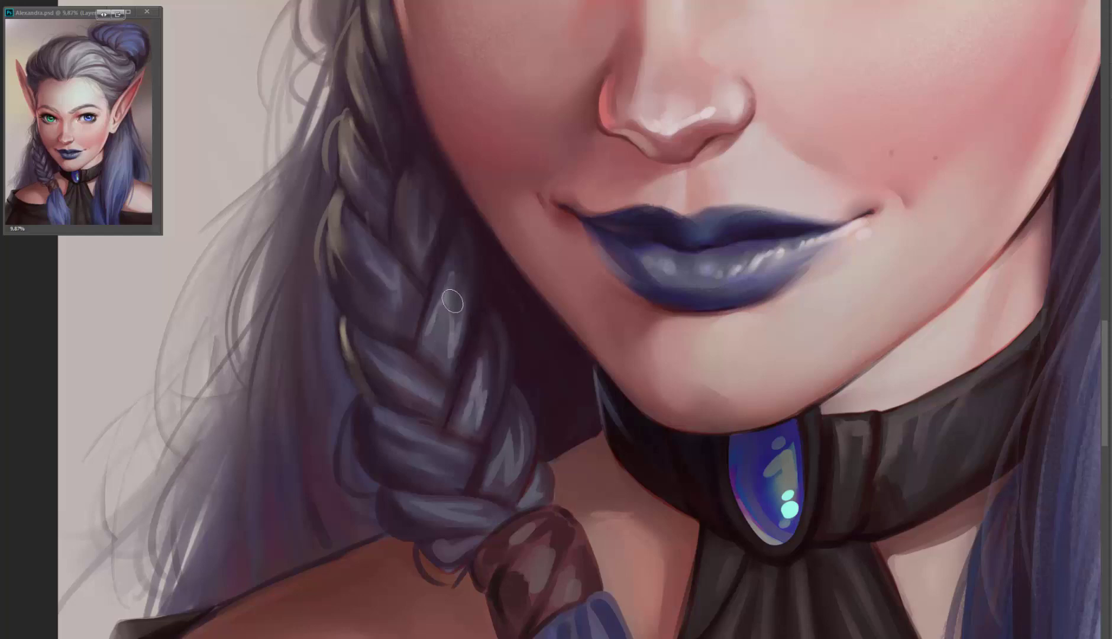
pyautogui.moveTo(426, 405); pyautogui.dragTo(381, 354)
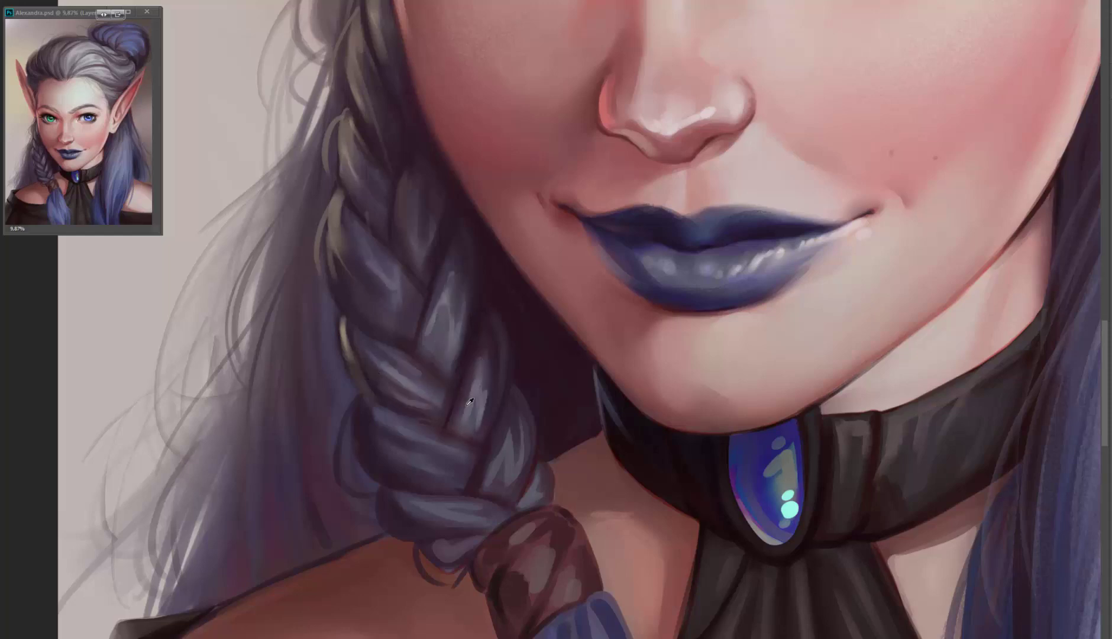
# - Darken and smooth the light patches on the brown leather wrap at the end of the braid
pyautogui.scroll(-5, 470, 401)
pyautogui.moveTo(483, 394); pyautogui.dragTo(446, 417)
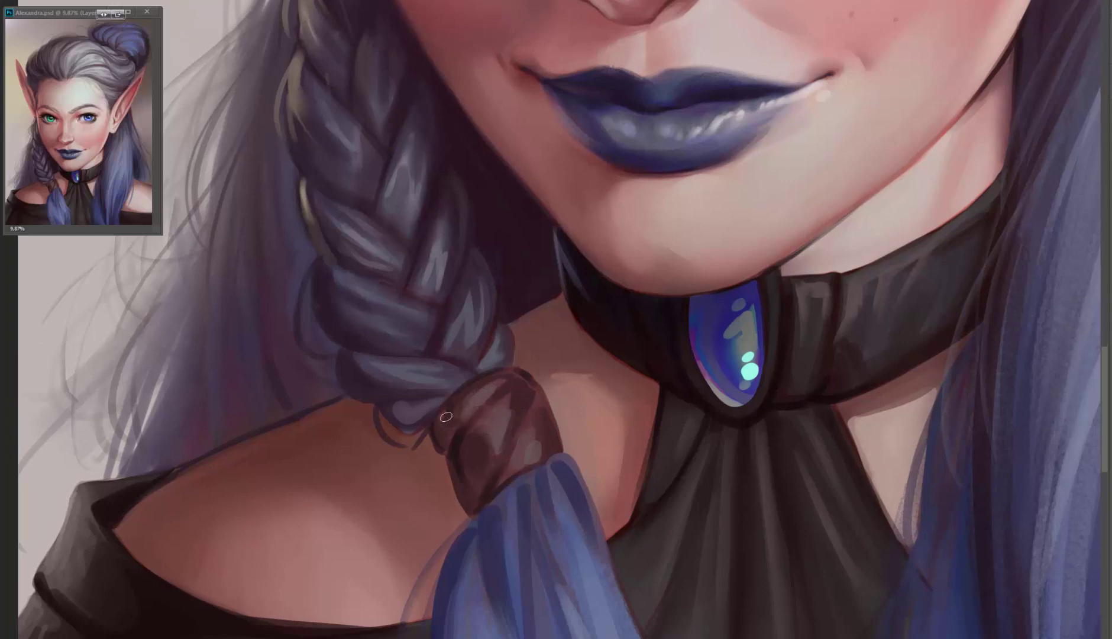
pyautogui.moveTo(619, 363); pyautogui.dragTo(671, 308)
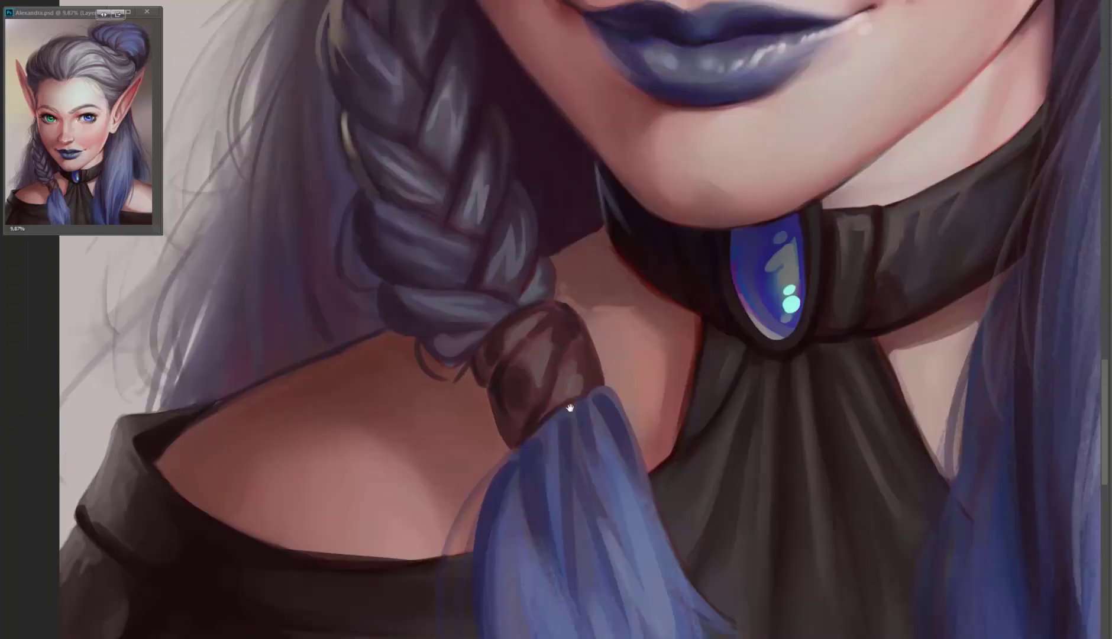
# - Paint a small gray metal hoop earring with white glints on the lobe of the lit ear
pyautogui.scroll(10, 563, 283)
pyautogui.scroll(-5, 564, 283)
pyautogui.scroll(-5, 563, 283)
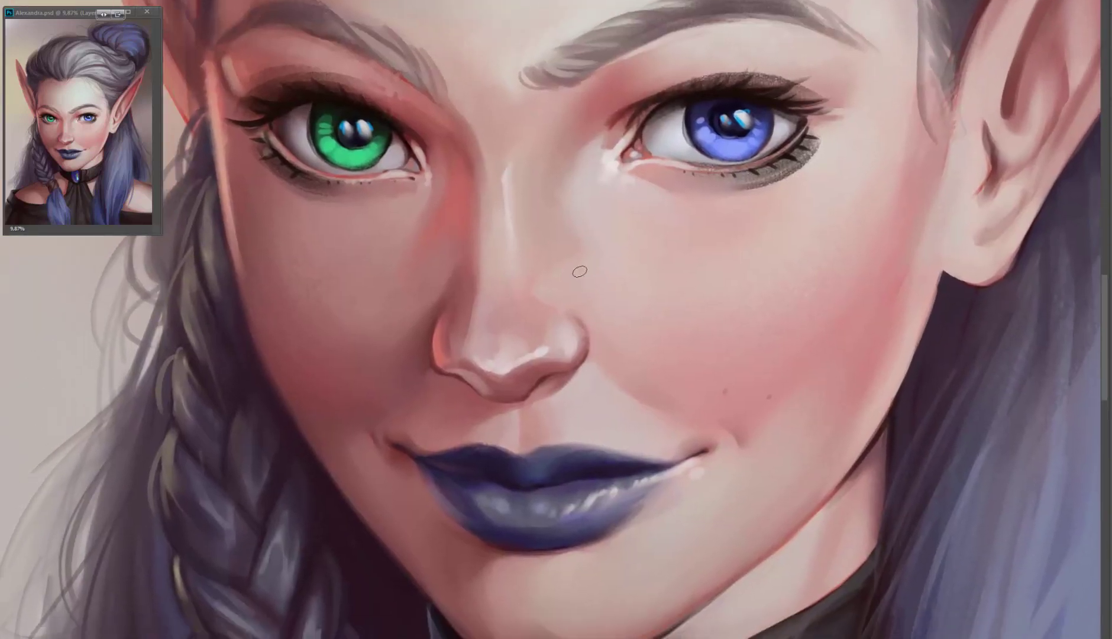
pyautogui.scroll(5, 579, 268)
pyautogui.moveTo(738, 344)
pyautogui.mouseDown()
pyautogui.moveTo(757, 375)
pyautogui.moveTo(728, 395)
pyautogui.mouseUp()
pyautogui.moveTo(742, 349)
pyautogui.mouseDown()
pyautogui.moveTo(753, 396)
pyautogui.moveTo(742, 393)
pyautogui.moveTo(749, 348)
pyautogui.mouseUp()
pyautogui.scroll(2, 745, 378)
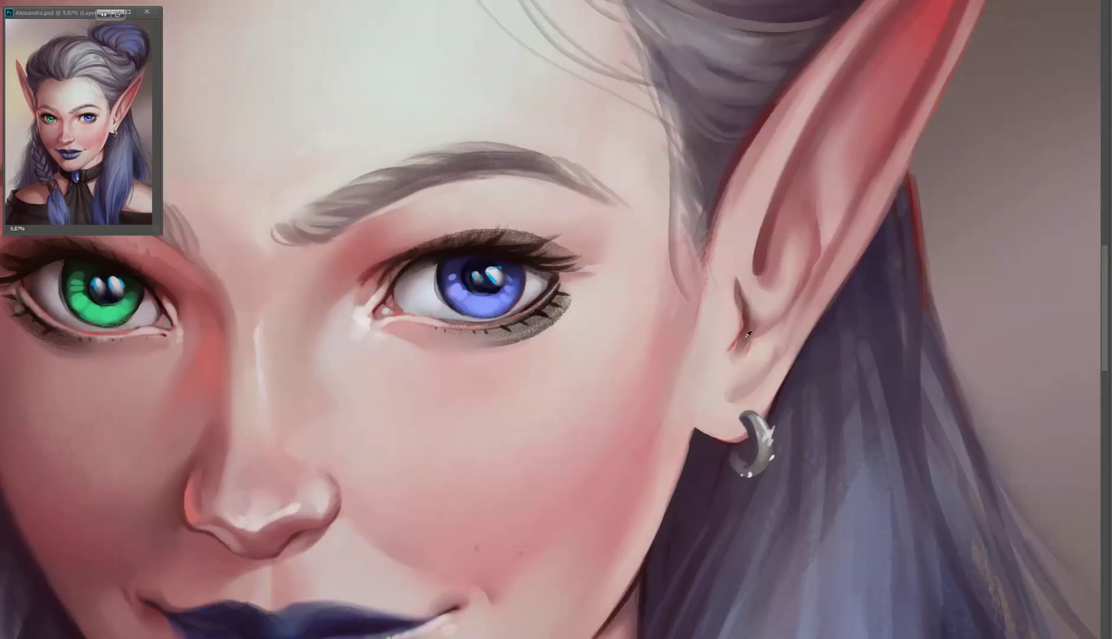
# - Paint a bright red rim around the lit ear's tip and edges, with fine branching veins in the red inner hollow
pyautogui.scroll(6, 803, 222)
pyautogui.moveTo(769, 184); pyautogui.dragTo(715, 254)
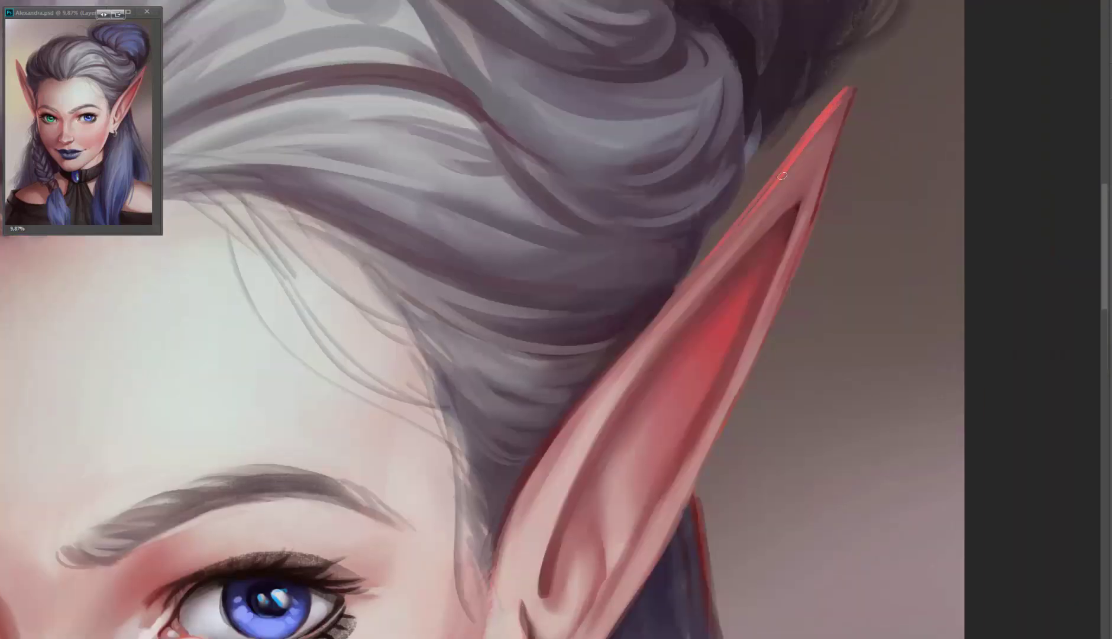
pyautogui.moveTo(787, 160); pyautogui.dragTo(734, 299)
pyautogui.moveTo(698, 360); pyautogui.dragTo(647, 452)
pyautogui.scroll(2, 777, 240)
pyautogui.hscroll(2, 777, 241)
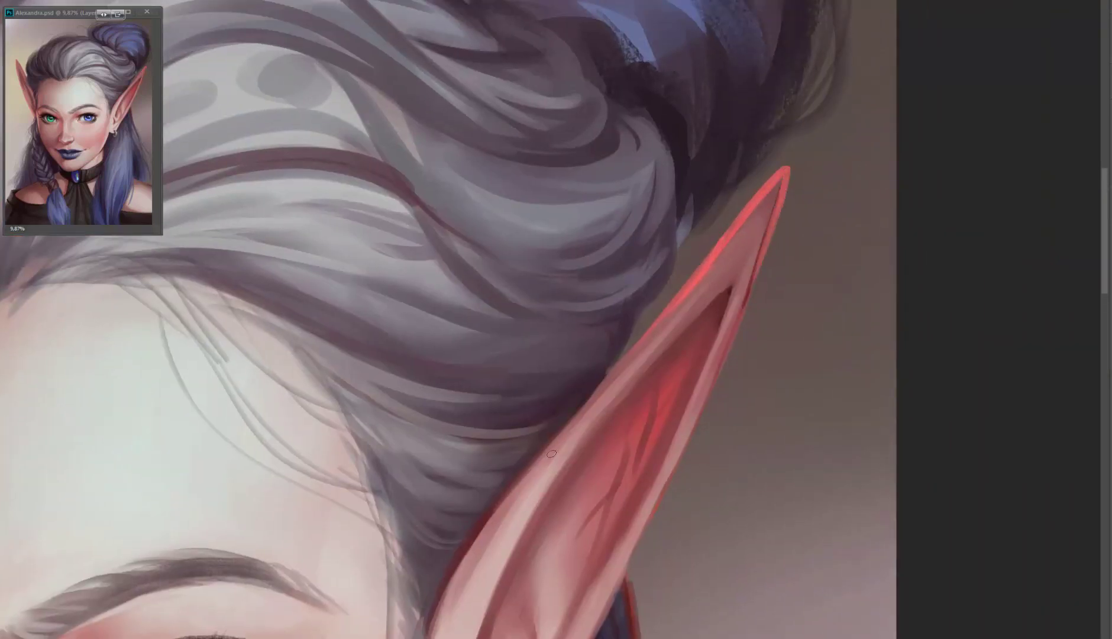
pyautogui.moveTo(465, 518); pyautogui.dragTo(608, 370)
# - Clean the outer contour of the shaded ear and add a light pink rim along its edges
pyautogui.moveTo(877, 100); pyautogui.dragTo(382, 104)
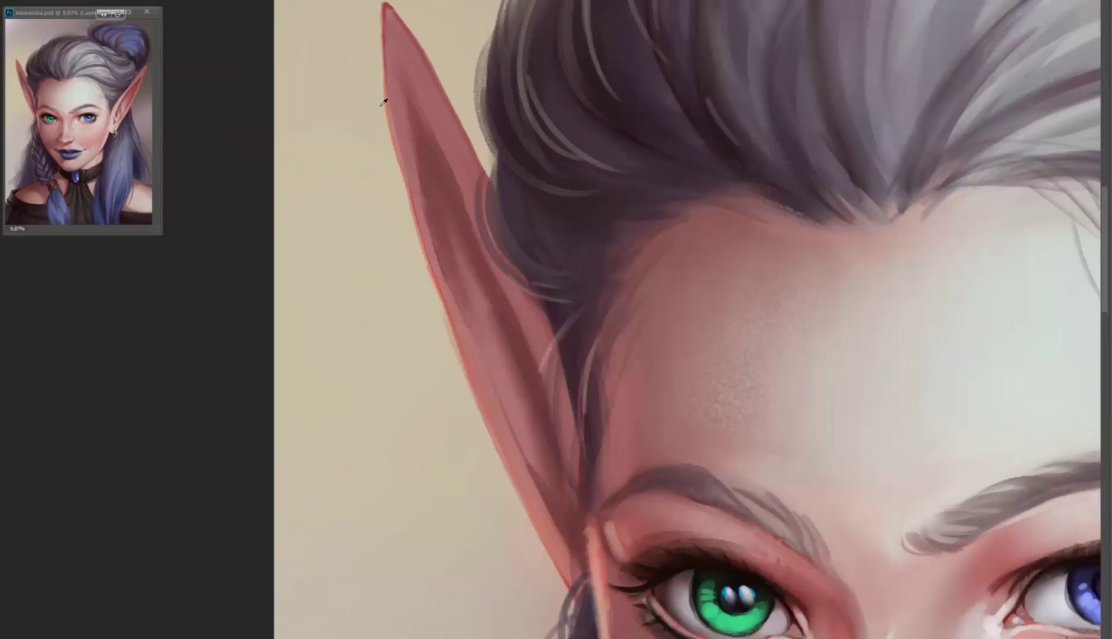
pyautogui.moveTo(371, 18)
pyautogui.mouseDown()
pyautogui.moveTo(394, 184)
pyautogui.moveTo(515, 491)
pyautogui.mouseUp()
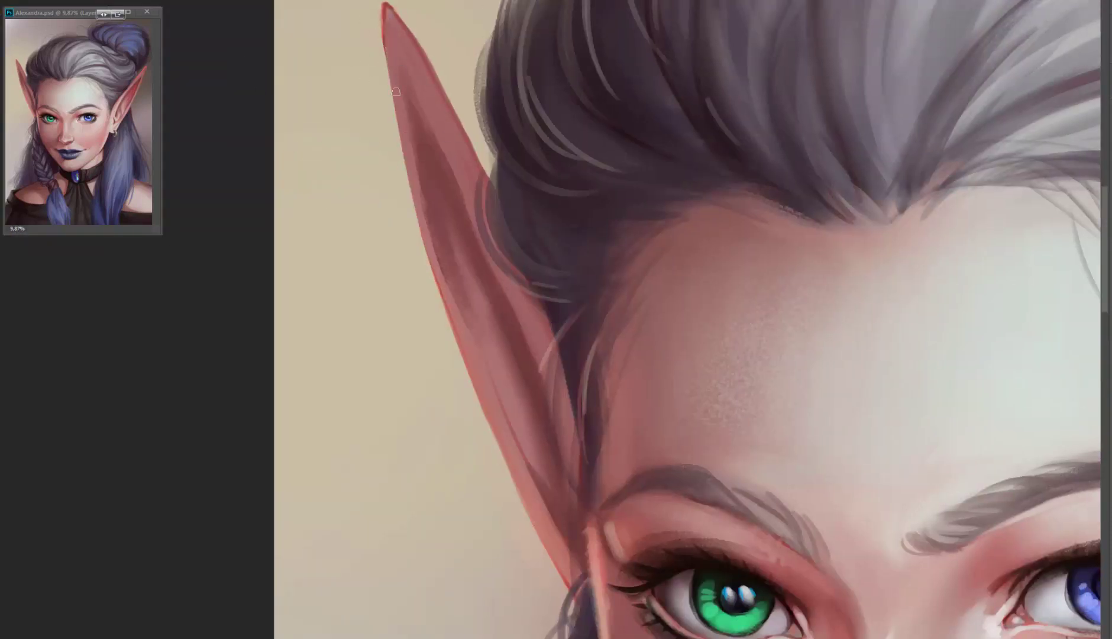
pyautogui.moveTo(396, 92)
pyautogui.mouseDown()
pyautogui.moveTo(466, 360)
pyautogui.moveTo(535, 524)
pyautogui.mouseUp()
pyautogui.moveTo(627, 582); pyautogui.dragTo(580, 368)
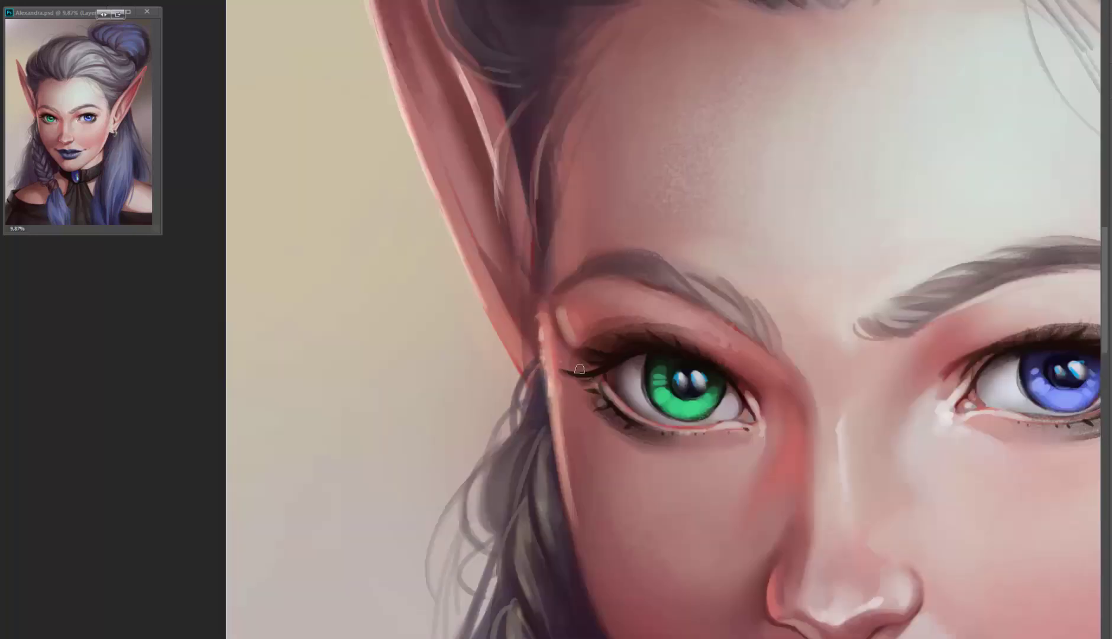
pyautogui.moveTo(526, 400)
pyautogui.mouseDown()
pyautogui.moveTo(521, 503)
pyautogui.moveTo(544, 376)
pyautogui.moveTo(565, 482)
pyautogui.mouseUp()
pyautogui.moveTo(524, 637)
pyautogui.mouseDown()
pyautogui.moveTo(471, 454)
pyautogui.moveTo(711, 305)
pyautogui.moveTo(727, 365)
pyautogui.moveTo(703, 423)
pyautogui.mouseUp()
# - Draw a flat gray hair ornament on the bun, with a spiral top, a straight pin and several curved prongs
pyautogui.hotkey('ctrl', '-')
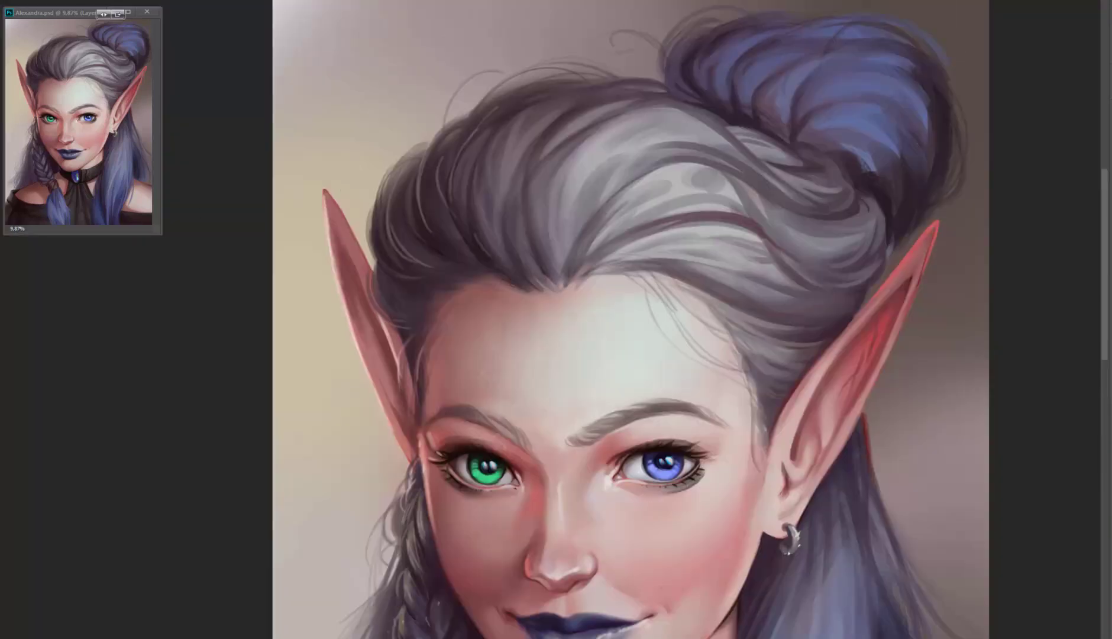
pyautogui.moveTo(783, 97)
pyautogui.mouseDown()
pyautogui.moveTo(768, 136)
pyautogui.moveTo(811, 92)
pyautogui.moveTo(804, 190)
pyautogui.mouseUp()
pyautogui.hotkey('ctrl', 'z')
pyautogui.moveTo(775, 92); pyautogui.dragTo(731, 160)
pyautogui.moveTo(841, 185); pyautogui.dragTo(816, 112)
pyautogui.moveTo(683, 110)
pyautogui.mouseDown()
pyautogui.moveTo(836, 99)
pyautogui.moveTo(842, 236)
pyautogui.mouseUp()
pyautogui.moveTo(828, 107); pyautogui.dragTo(772, 143)
pyautogui.moveTo(715, 214)
pyautogui.mouseDown()
pyautogui.moveTo(852, 113)
pyautogui.moveTo(775, 116)
pyautogui.moveTo(805, 97)
pyautogui.moveTo(747, 115)
pyautogui.moveTo(756, 143)
pyautogui.mouseUp()
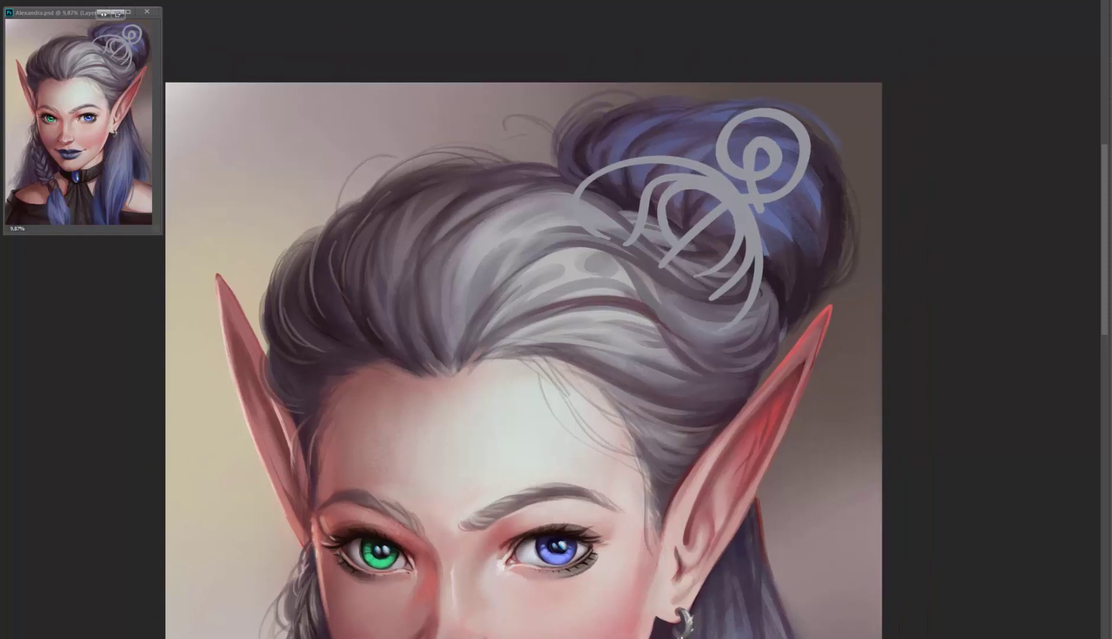
# - Add pale highlights along the hair ornament's spiral and the upper part of its pin
pyautogui.scroll(2, 935, 258)
pyautogui.moveTo(689, 155)
pyautogui.mouseDown()
pyautogui.moveTo(672, 194)
pyautogui.moveTo(630, 173)
pyautogui.moveTo(738, 148)
pyautogui.moveTo(653, 166)
pyautogui.mouseUp()
pyautogui.moveTo(648, 223); pyautogui.dragTo(631, 307)
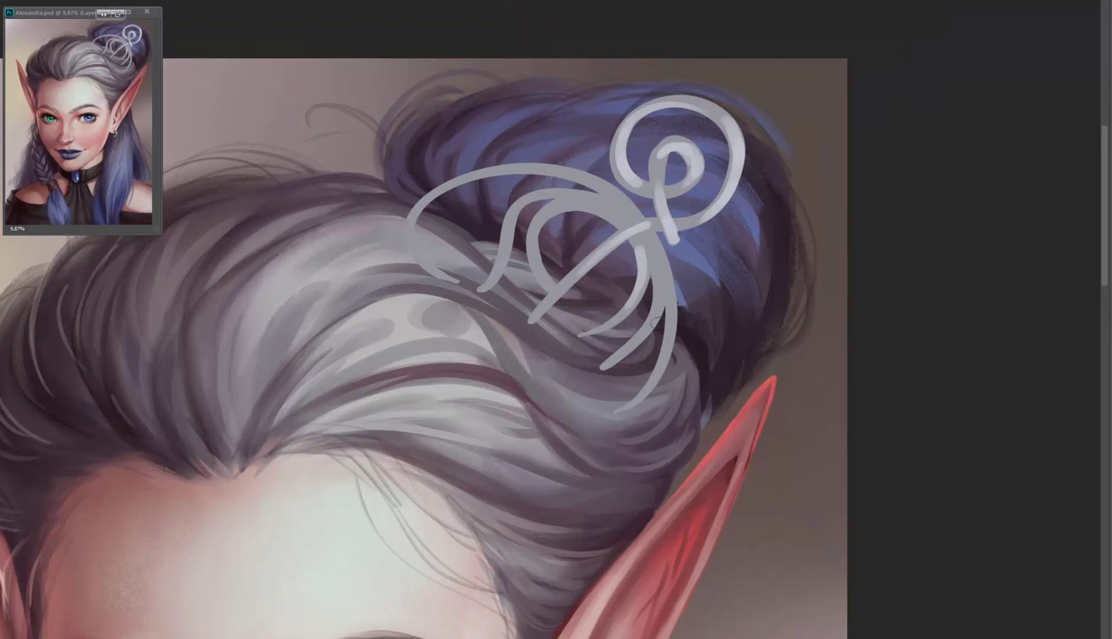
# - Paint light highlights along the curved prongs of the hair ornament, including the long outer one
pyautogui.moveTo(648, 246); pyautogui.dragTo(671, 355)
pyautogui.moveTo(642, 221)
pyautogui.mouseDown()
pyautogui.moveTo(548, 193)
pyautogui.moveTo(537, 244)
pyautogui.moveTo(553, 277)
pyautogui.mouseUp()
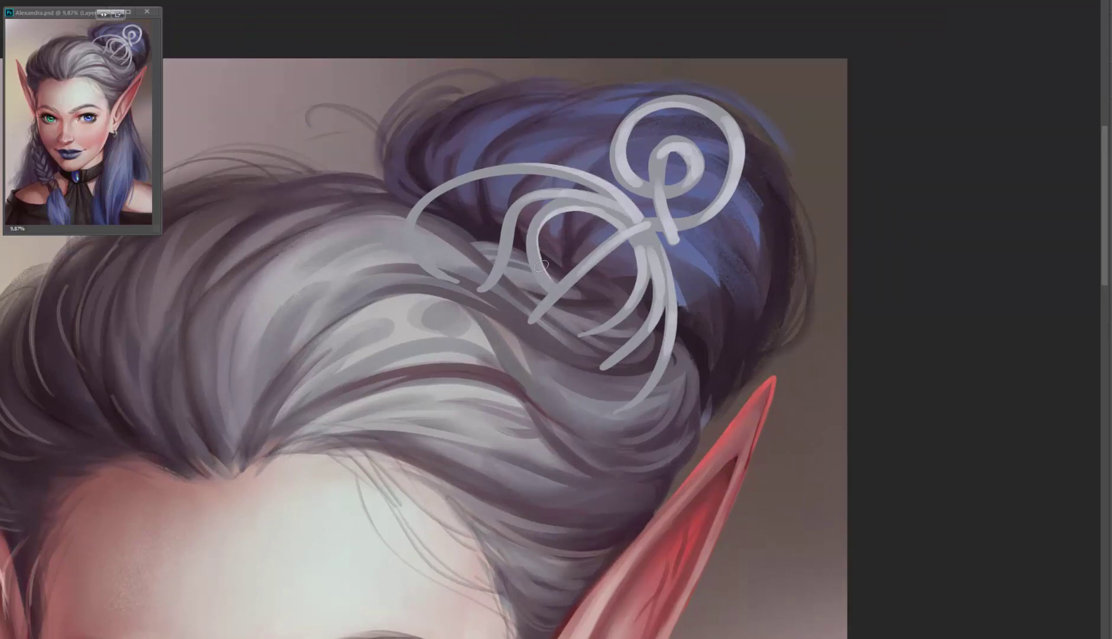
pyautogui.moveTo(519, 208); pyautogui.dragTo(484, 288)
pyautogui.moveTo(438, 190); pyautogui.dragTo(437, 271)
pyautogui.moveTo(483, 175); pyautogui.dragTo(435, 195)
pyautogui.moveTo(653, 326); pyautogui.dragTo(617, 362)
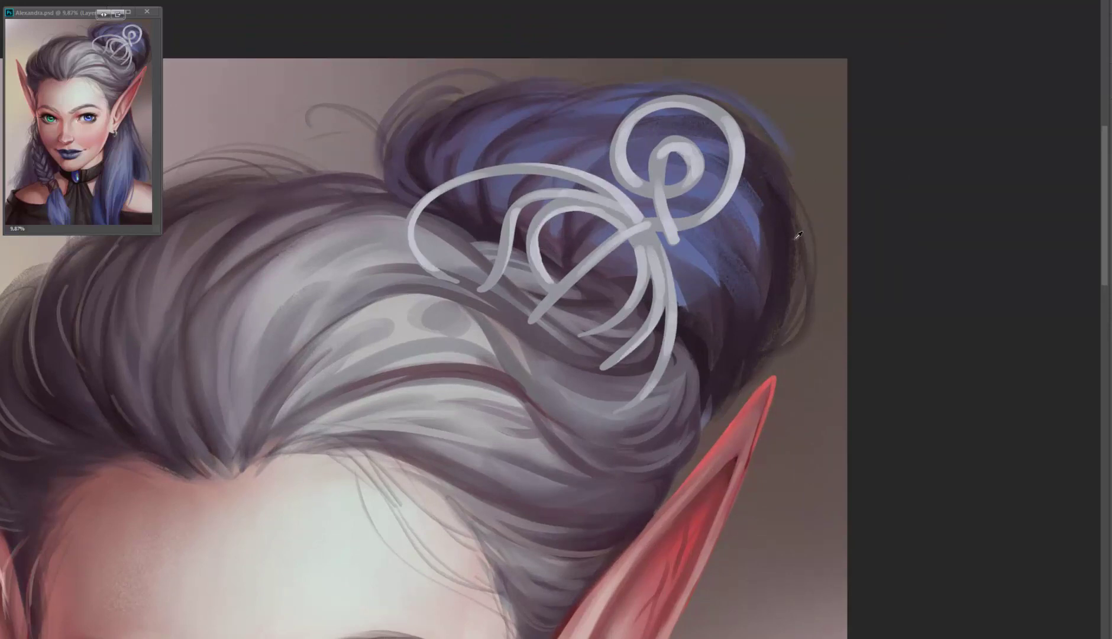
# - Shade the spiral's inner overlaps and fade the ends of the prongs and pin into dark brown
pyautogui.moveTo(615, 158); pyautogui.dragTo(646, 178)
pyautogui.press(']')
pyautogui.press(']')
pyautogui.press(']')
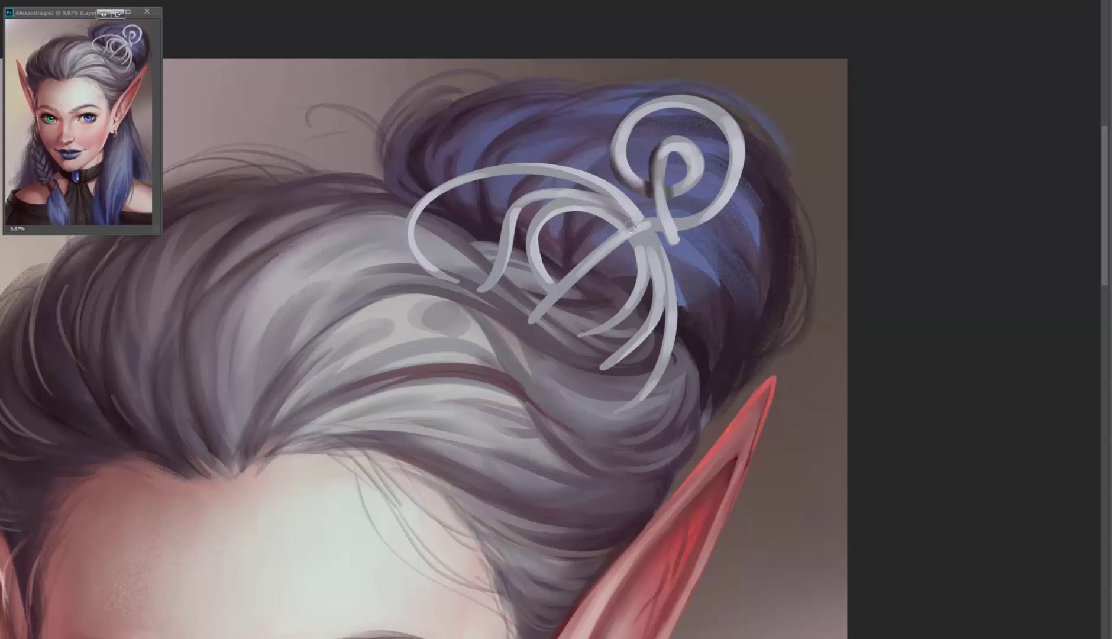
pyautogui.moveTo(644, 367); pyautogui.dragTo(426, 249)
pyautogui.moveTo(417, 204); pyautogui.dragTo(486, 175)
pyautogui.press('[')
pyautogui.press('[')
pyautogui.press('[')
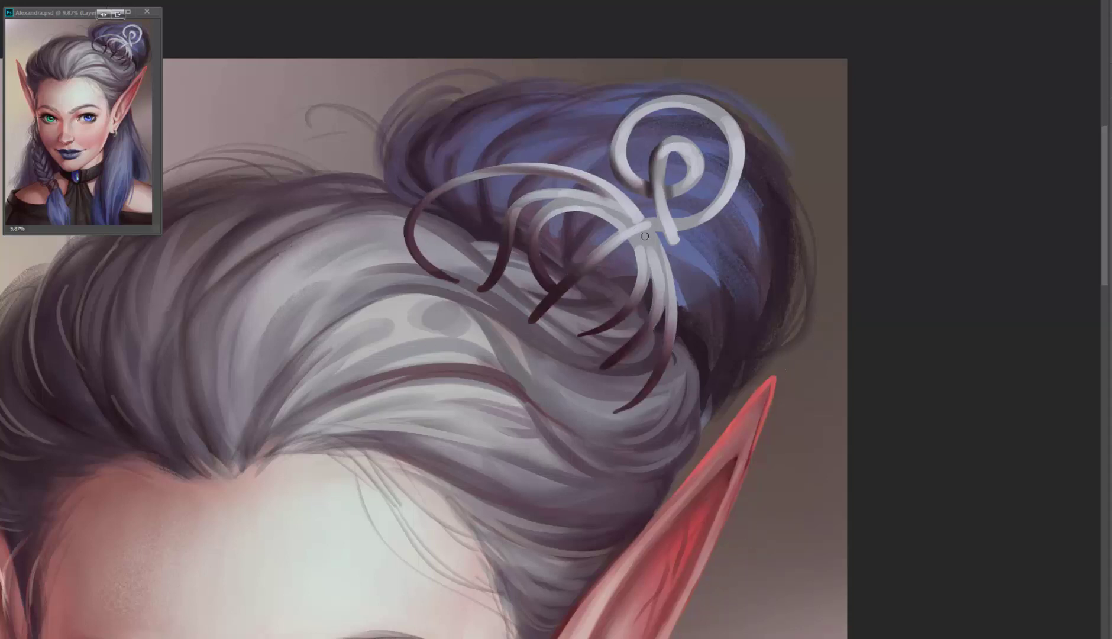
# - Shade the gaps and overlaps between the hair ornament's curved prongs, and paint the prongs over the pin where they cross
pyautogui.moveTo(627, 223)
pyautogui.mouseDown()
pyautogui.moveTo(654, 295)
pyautogui.moveTo(681, 137)
pyautogui.mouseUp()
pyautogui.moveTo(599, 191); pyautogui.dragTo(414, 195)
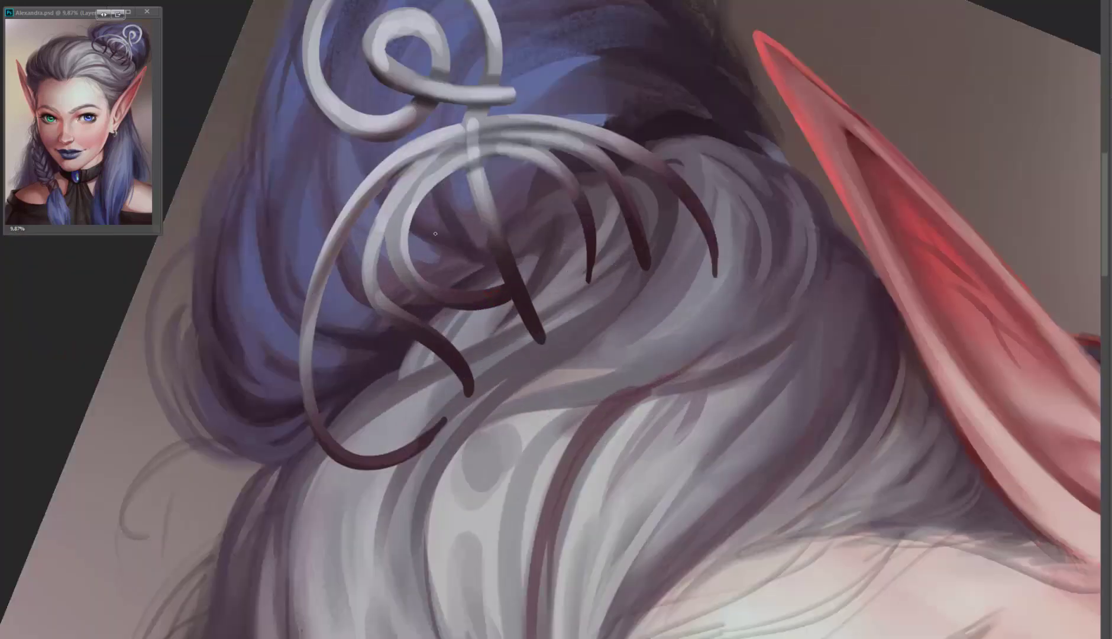
pyautogui.moveTo(414, 242); pyautogui.dragTo(377, 198)
pyautogui.moveTo(443, 142); pyautogui.dragTo(366, 200)
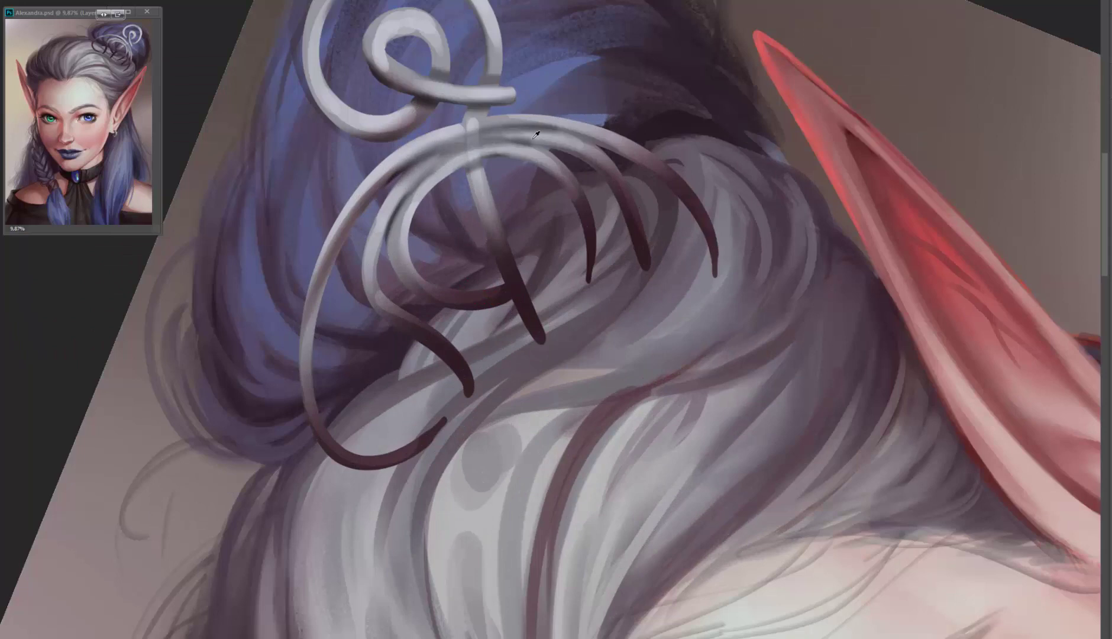
pyautogui.moveTo(536, 135); pyautogui.dragTo(440, 135)
pyautogui.hotkey('ctrl', 'z')
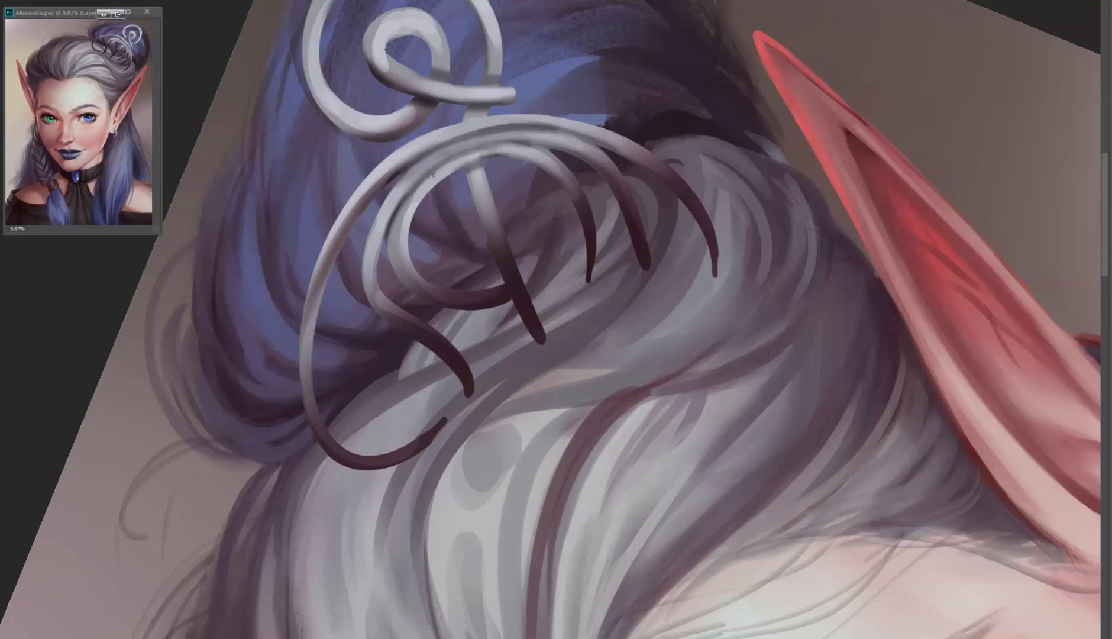
# - Shade the edges of the hair ornament's inner curl and outer spiral ring with darker gray
pyautogui.scroll(3, 457, 149)
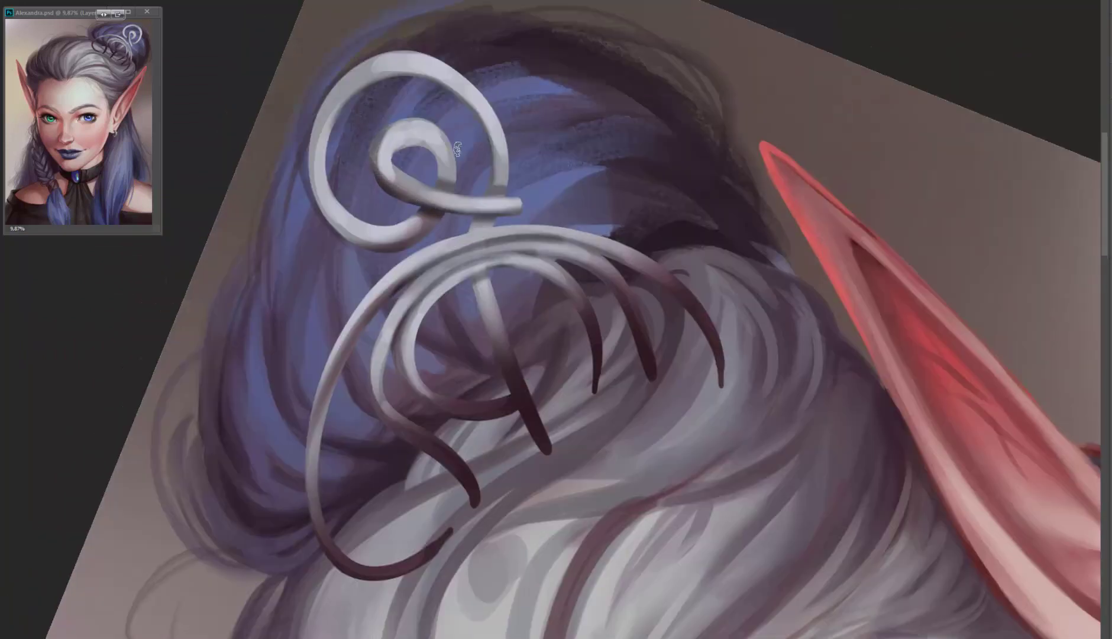
pyautogui.moveTo(430, 137); pyautogui.dragTo(392, 159)
pyautogui.moveTo(378, 83); pyautogui.dragTo(331, 177)
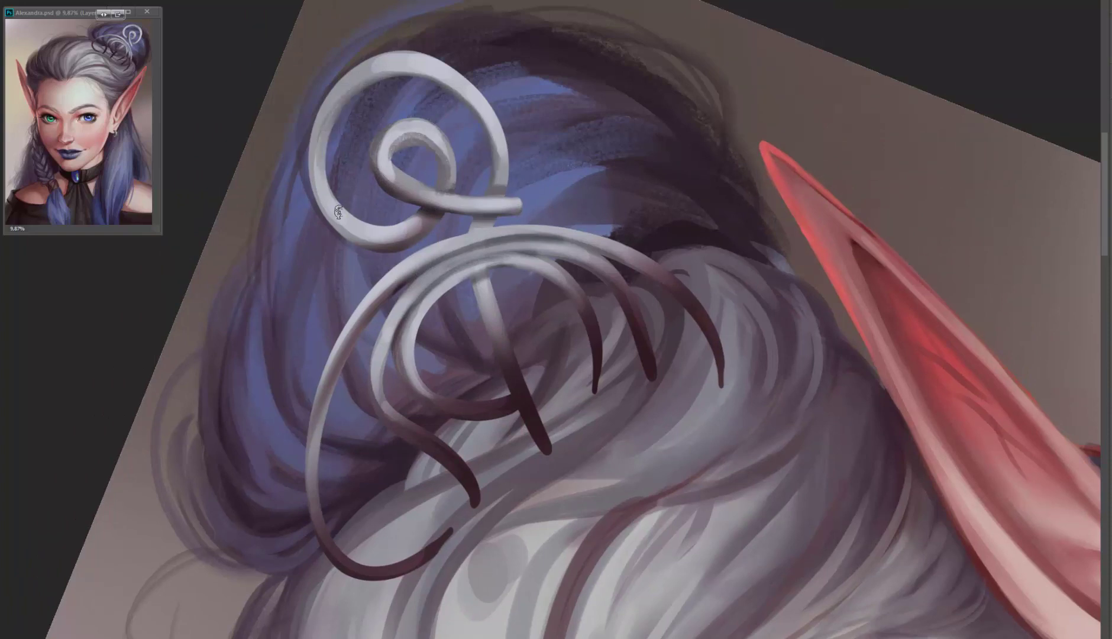
pyautogui.scroll(-1, 310, 322)
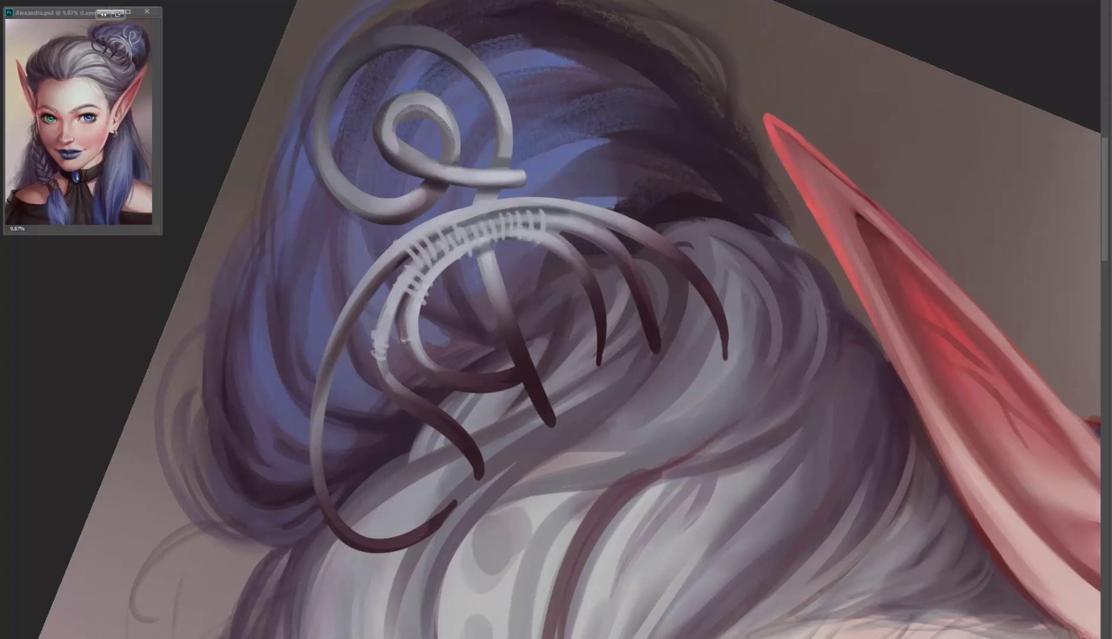
# - Hatch short light highlights along the ornament's spiral, prongs and pin, and fade the prong tips into the hair
pyautogui.moveTo(403, 340); pyautogui.dragTo(421, 365)
pyautogui.moveTo(489, 259); pyautogui.dragTo(515, 326)
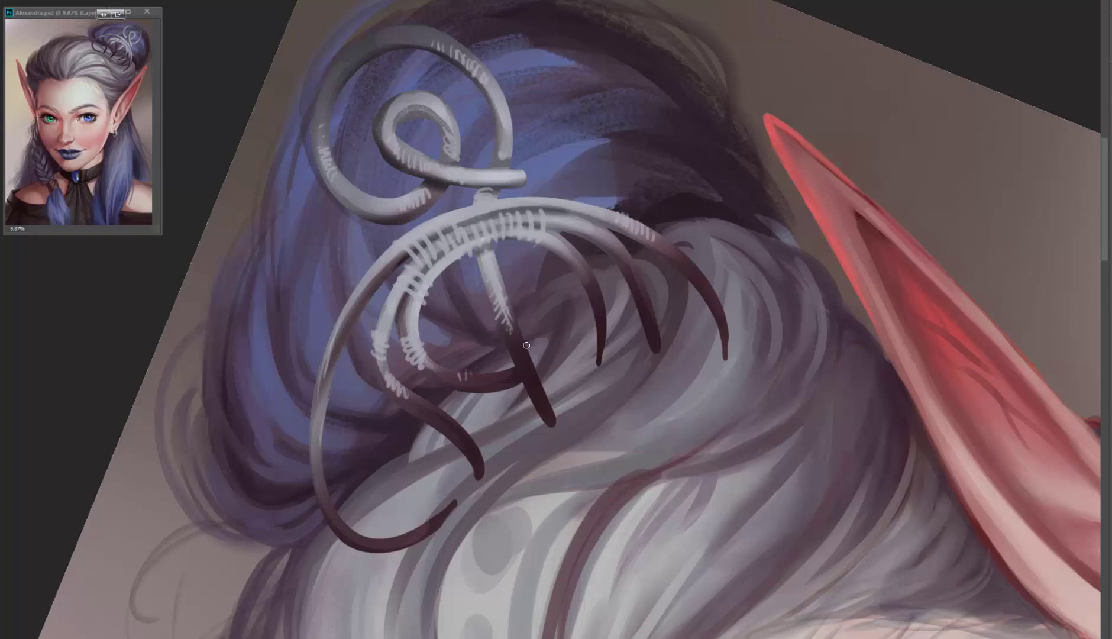
pyautogui.moveTo(593, 446); pyautogui.dragTo(674, 239)
pyautogui.moveTo(272, 236)
pyautogui.mouseDown()
pyautogui.moveTo(331, 299)
pyautogui.moveTo(483, 372)
pyautogui.moveTo(606, 393)
pyautogui.moveTo(613, 384)
pyautogui.mouseUp()
pyautogui.click(653, 392)
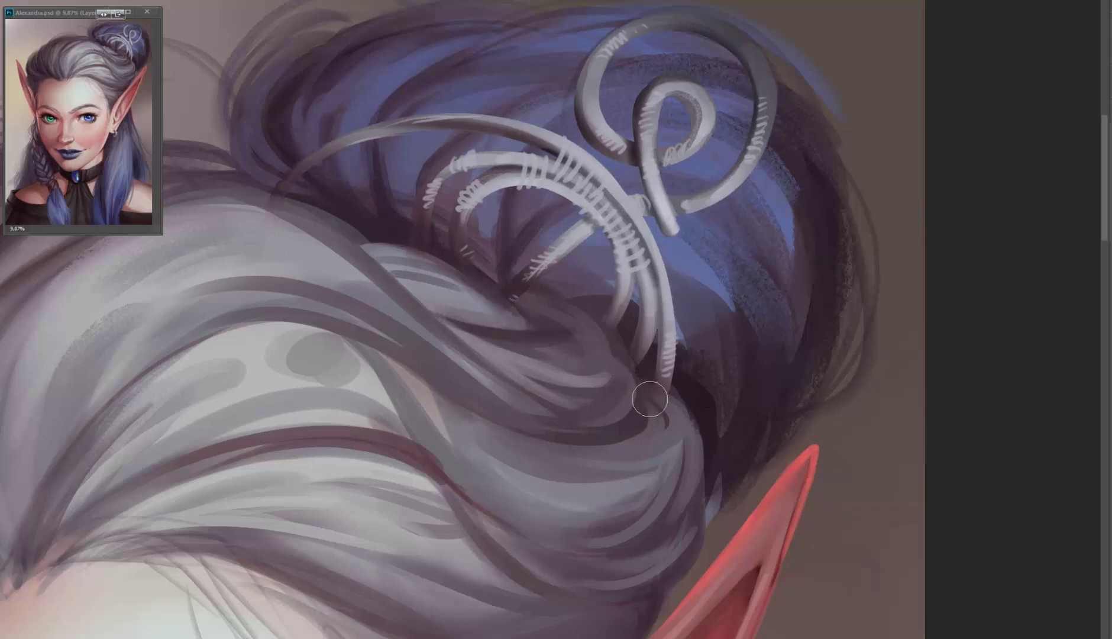
# - Add bright white glints along the hair ornament's spiral, prongs and pin
pyautogui.scroll(1, 586, 322)
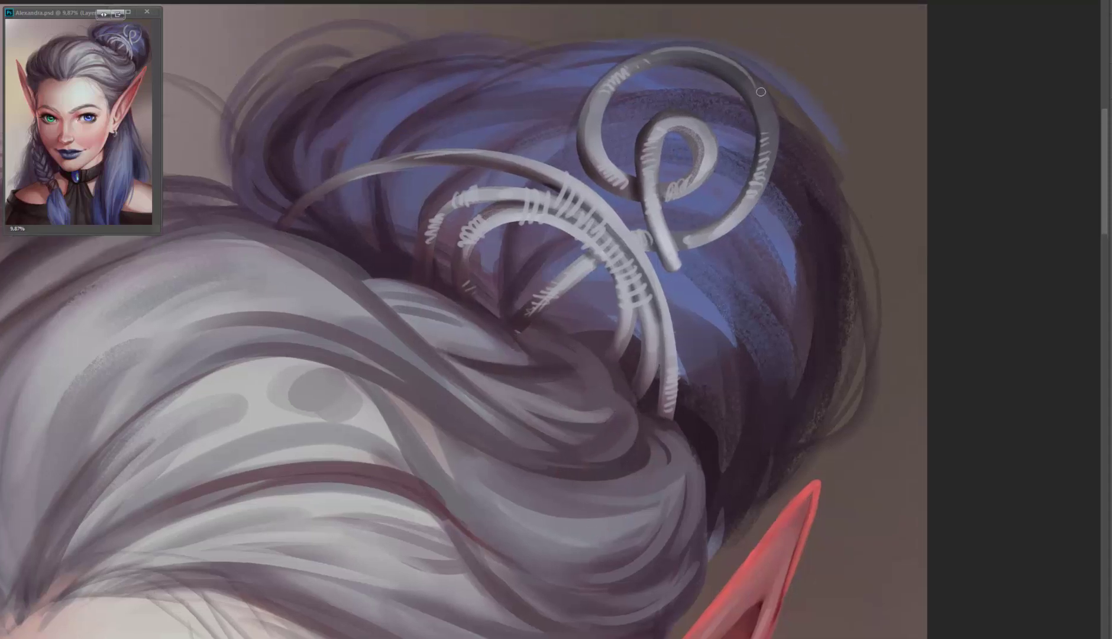
pyautogui.scroll(1, 690, 199)
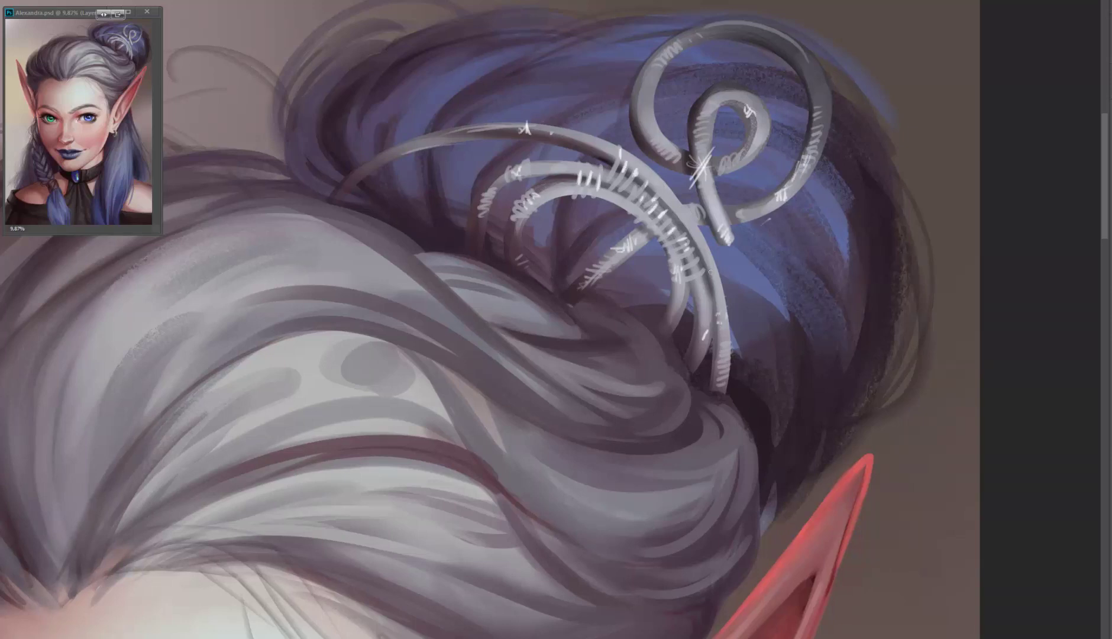
pyautogui.scroll(-1, 709, 271)
pyautogui.scroll(-3, 709, 171)
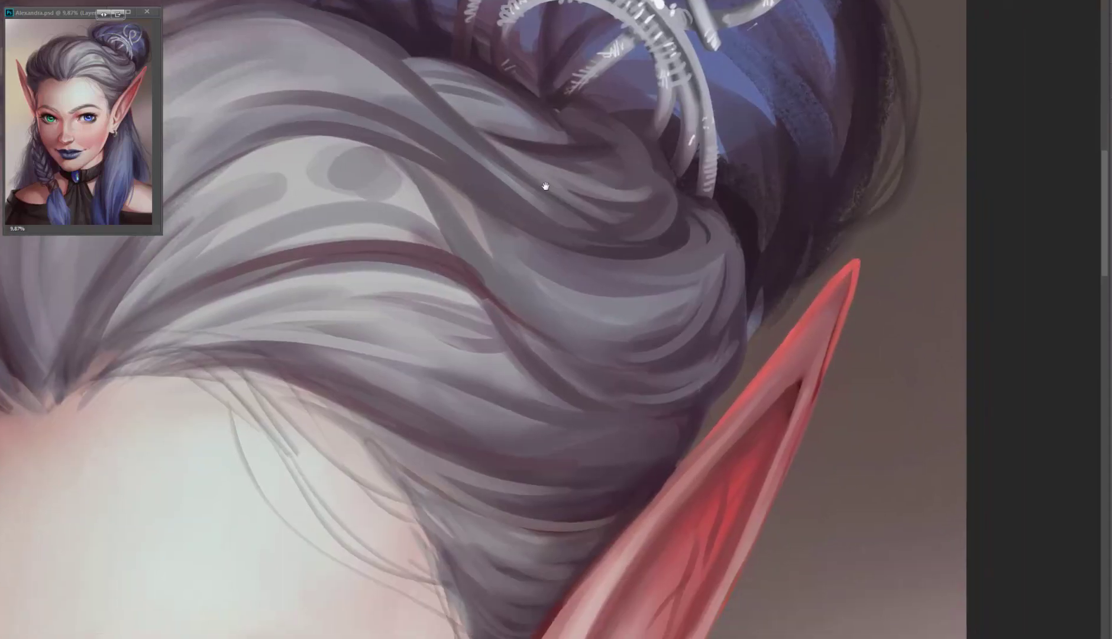
# - Dab small white glints on the lower lip
pyautogui.scroll(1, 645, 383)
pyautogui.scroll(-5, 602, 523)
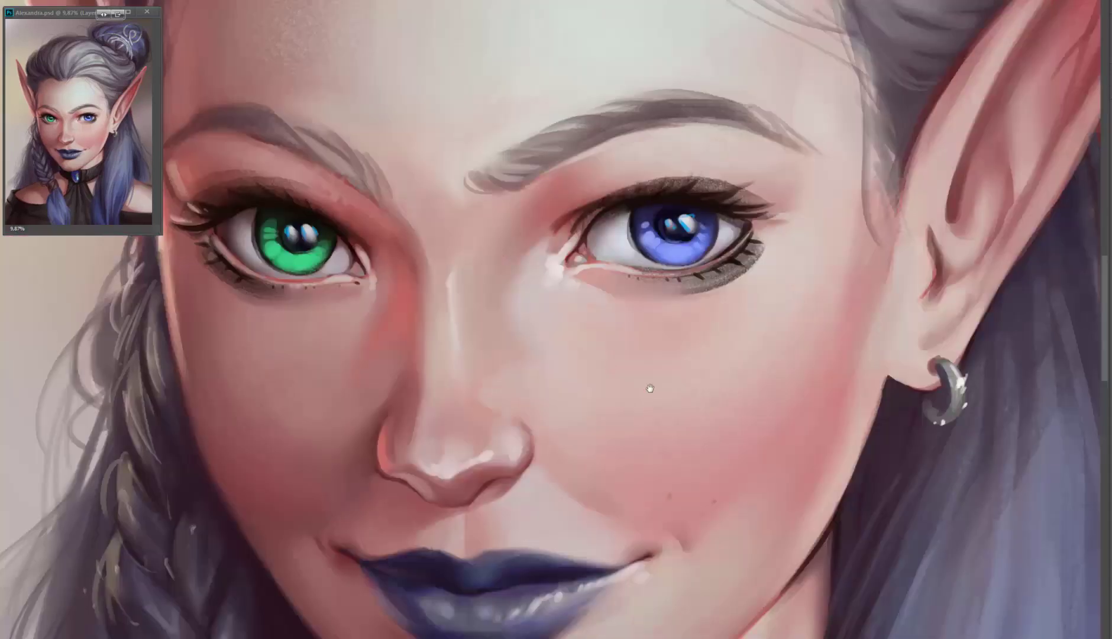
pyautogui.scroll(4, 649, 390)
pyautogui.scroll(-3, 584, 399)
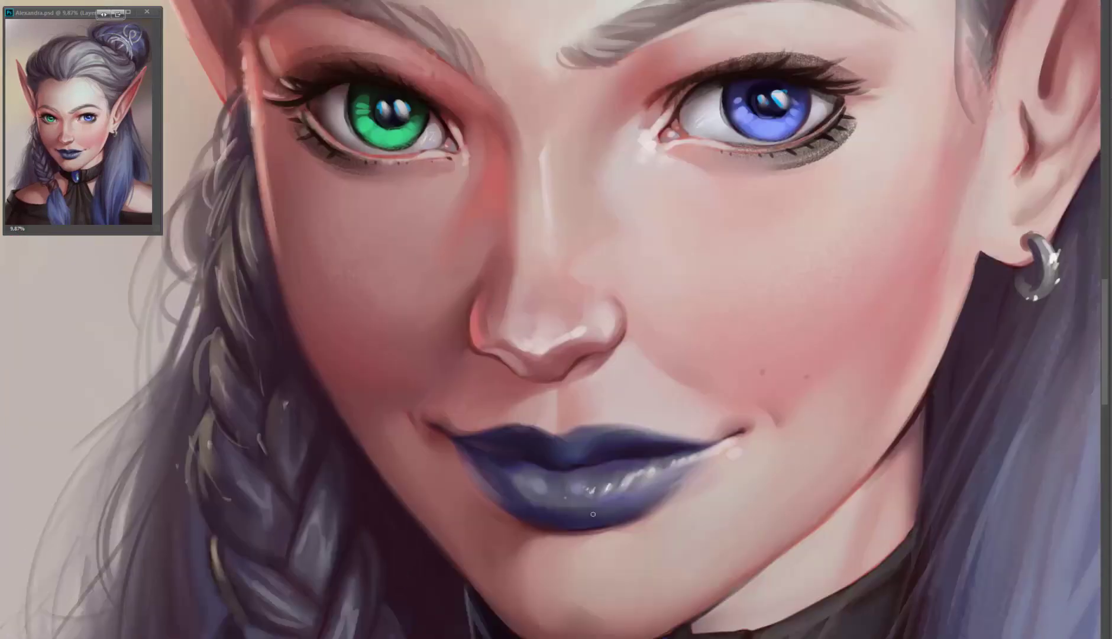
# - Add thin white highlights to the choker's folds, the gathered fabric below the gem and the braid's tie
pyautogui.scroll(-3, 592, 513)
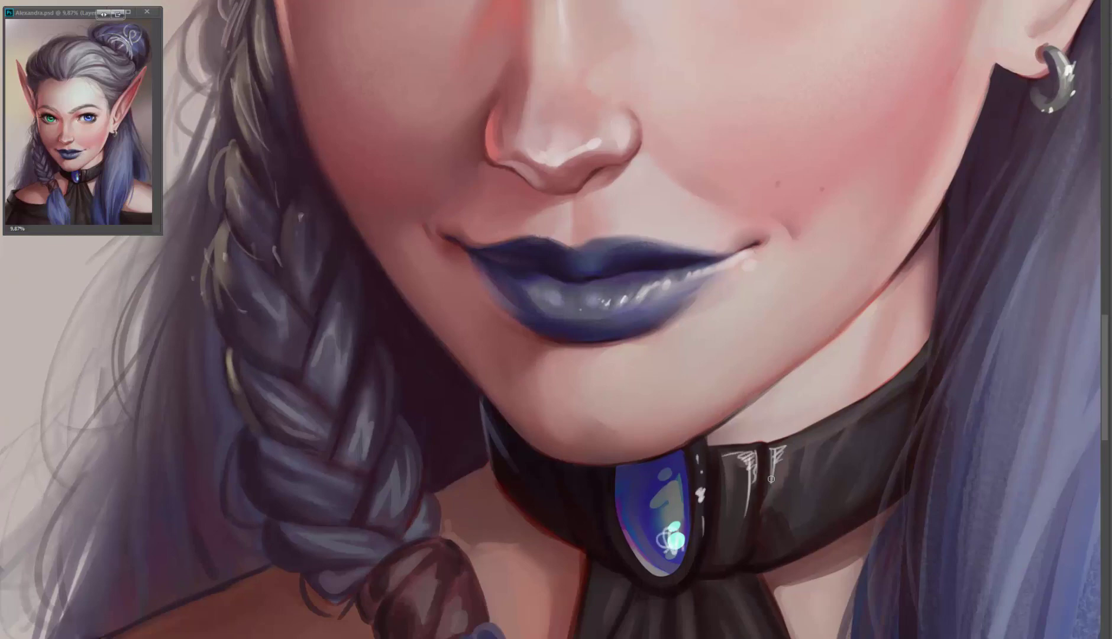
pyautogui.moveTo(780, 452); pyautogui.dragTo(849, 424)
pyautogui.scroll(-2, 770, 478)
pyautogui.moveTo(730, 490); pyautogui.dragTo(743, 510)
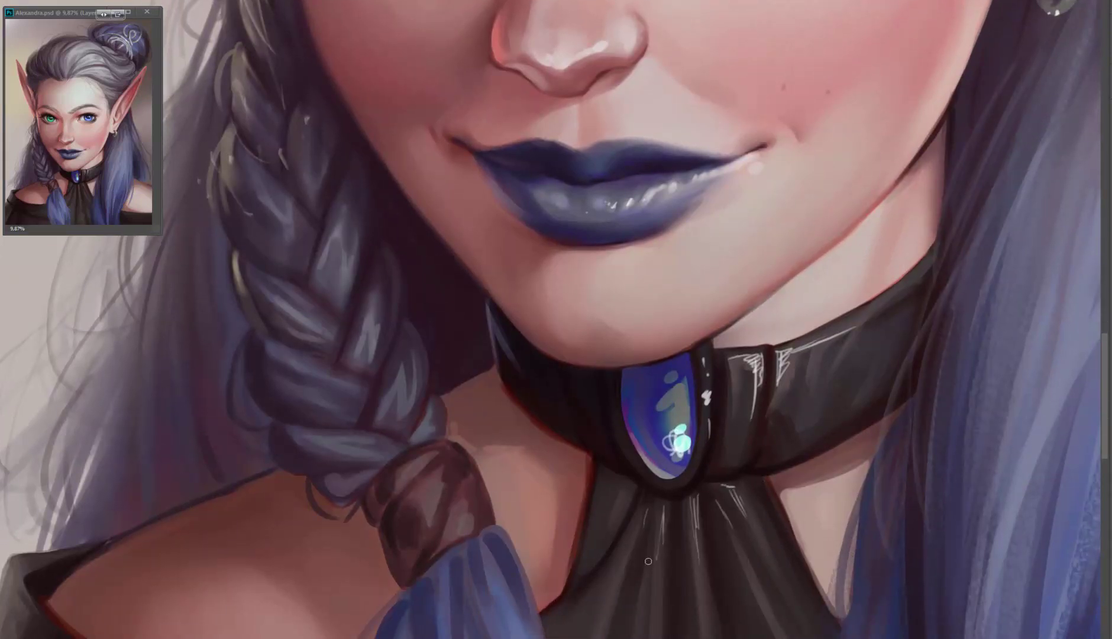
pyautogui.scroll(-5, 648, 560)
pyautogui.scroll(-3, 572, 255)
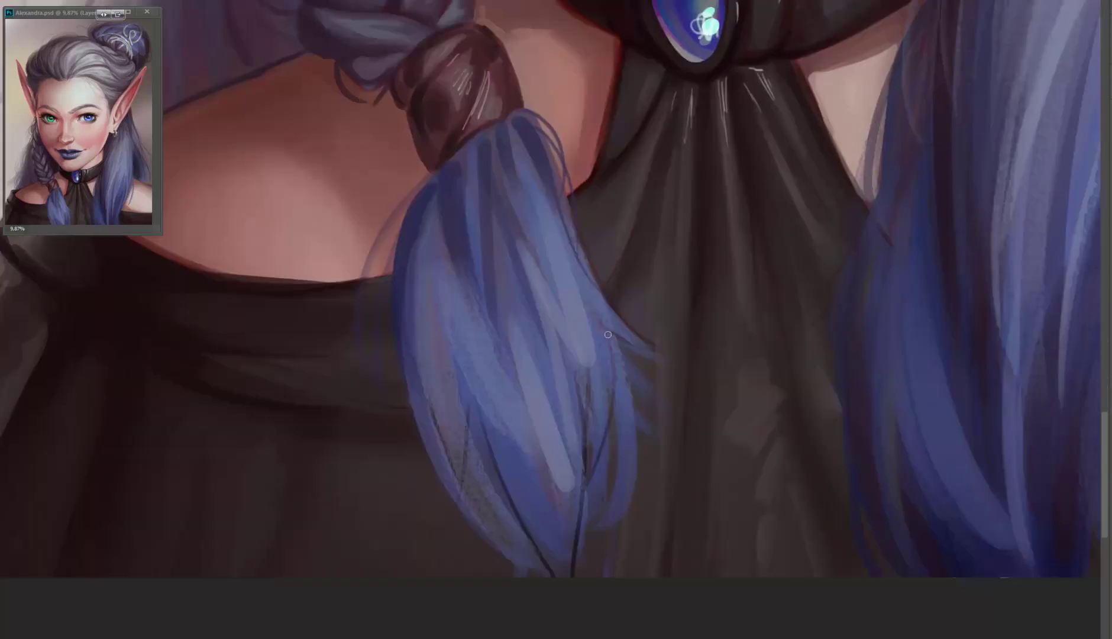
# - Paint loose blue strands flicking out from the braid's tail and fill in its lower end
pyautogui.moveTo(615, 323); pyautogui.dragTo(719, 362)
pyautogui.moveTo(599, 322); pyautogui.dragTo(696, 467)
pyautogui.moveTo(612, 369); pyautogui.dragTo(641, 536)
pyautogui.moveTo(585, 494); pyautogui.dragTo(568, 577)
pyautogui.moveTo(565, 390); pyautogui.dragTo(571, 574)
pyautogui.moveTo(473, 367); pyautogui.dragTo(552, 539)
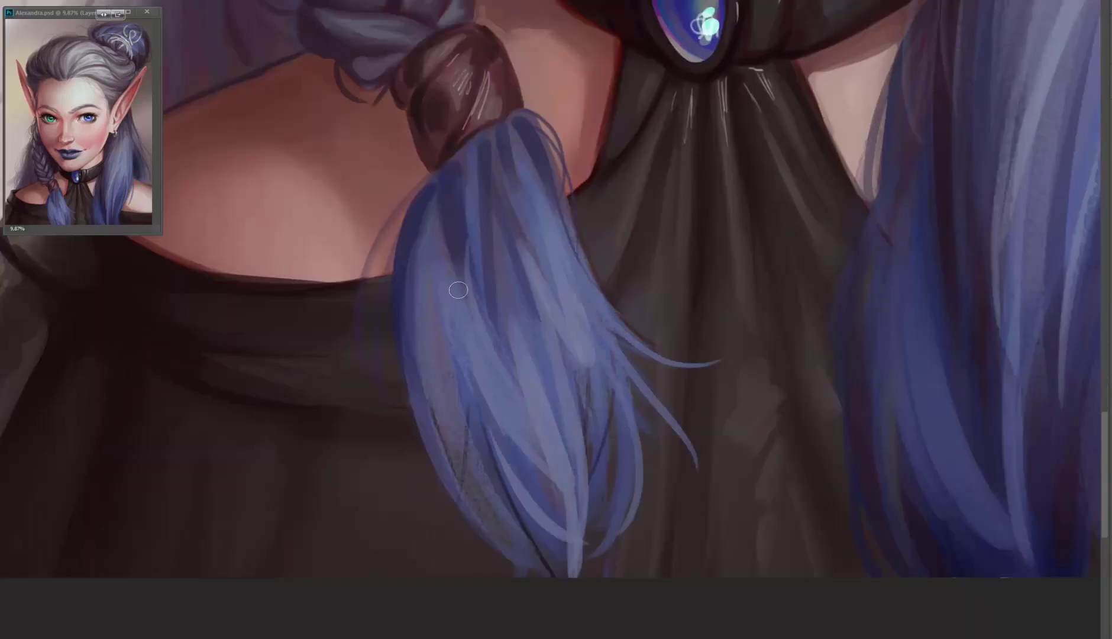
# - Paint lighter and darker blue strands through the outer side and upper part of the braid's tail
pyautogui.moveTo(464, 420); pyautogui.dragTo(521, 545)
pyautogui.moveTo(422, 449); pyautogui.dragTo(508, 574)
pyautogui.moveTo(437, 315); pyautogui.dragTo(473, 523)
pyautogui.moveTo(438, 245)
pyautogui.mouseDown()
pyautogui.moveTo(509, 535)
pyautogui.moveTo(512, 526)
pyautogui.mouseUp()
pyautogui.moveTo(517, 313); pyautogui.dragTo(570, 491)
pyautogui.moveTo(449, 177); pyautogui.dragTo(491, 202)
pyautogui.scroll(-1, 490, 202)
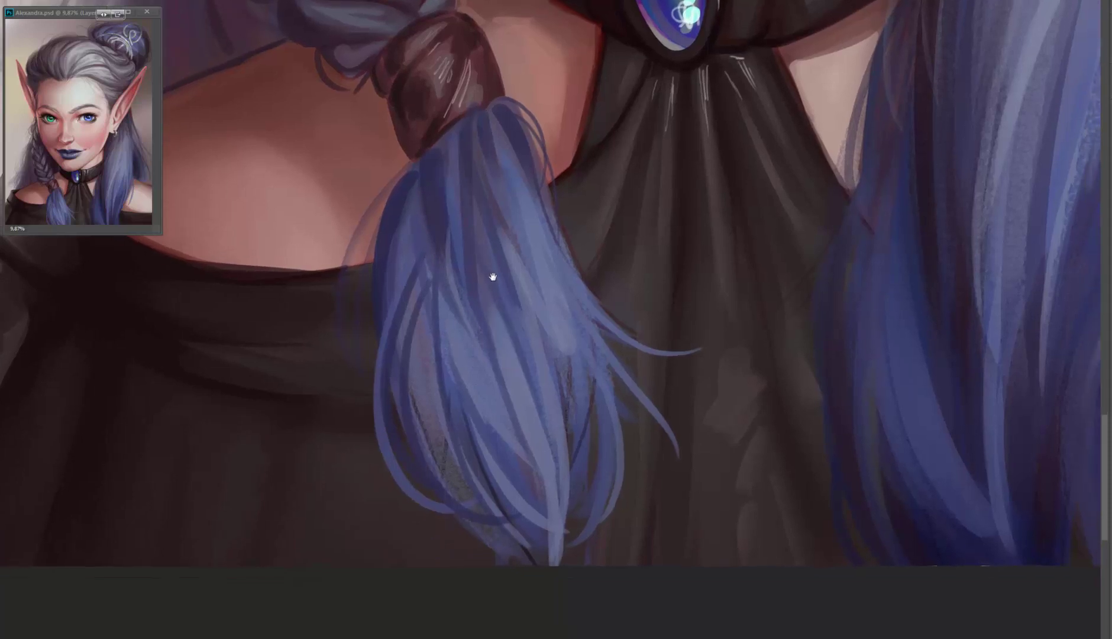
# - Paint soft vertical folds into the black off-shoulder neckline band and the dress below it
pyautogui.hscroll(-5, 492, 275)
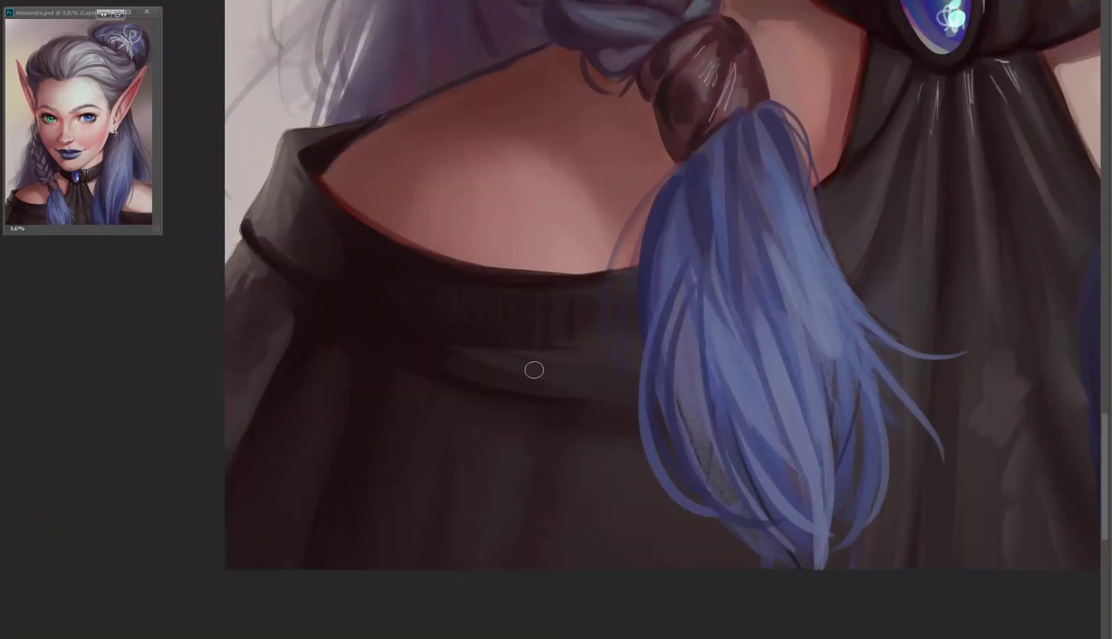
pyautogui.moveTo(534, 370); pyautogui.dragTo(471, 378)
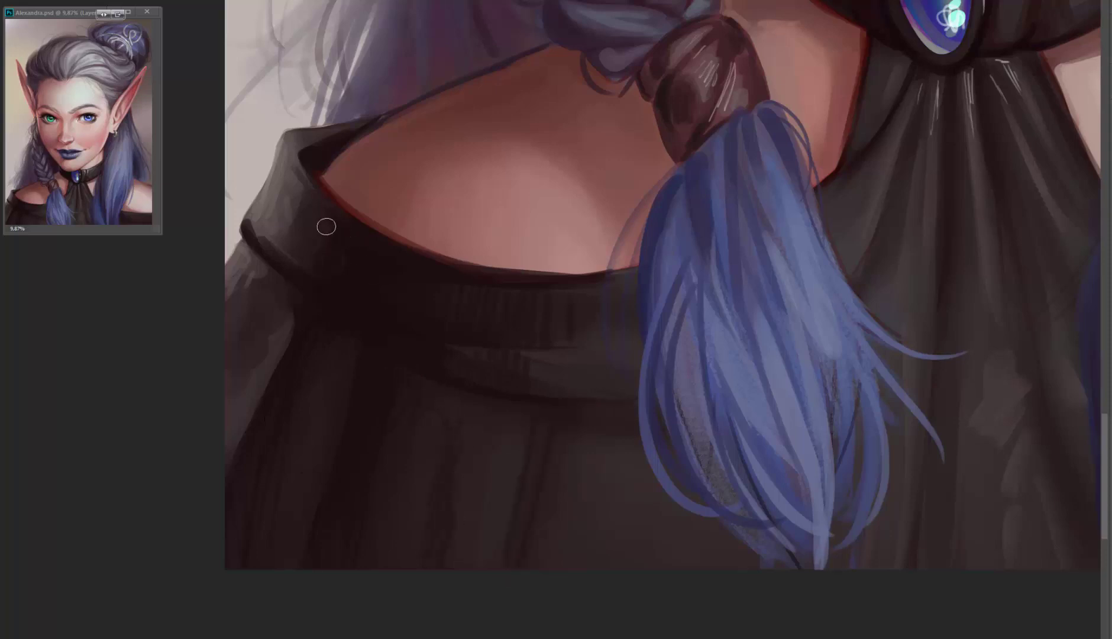
# - Draw long, thin flyaway strands curving down from the loose hair behind the braid
pyautogui.scroll(8, 325, 227)
pyautogui.moveTo(432, 109); pyautogui.dragTo(281, 390)
pyautogui.moveTo(384, 136); pyautogui.dragTo(260, 399)
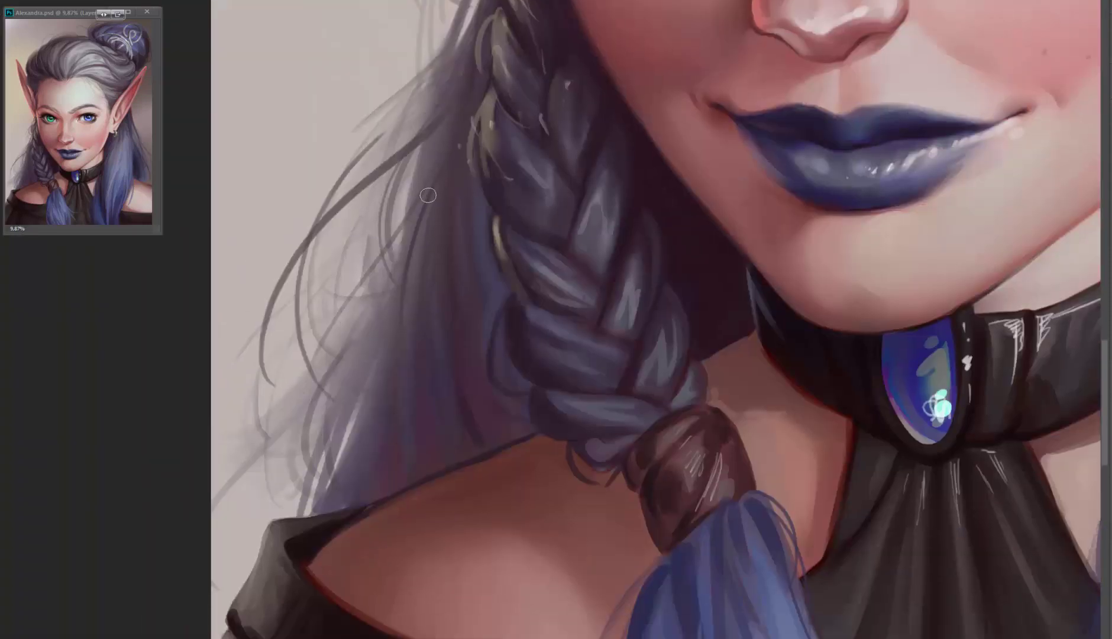
pyautogui.hotkey('ctrl', '0')
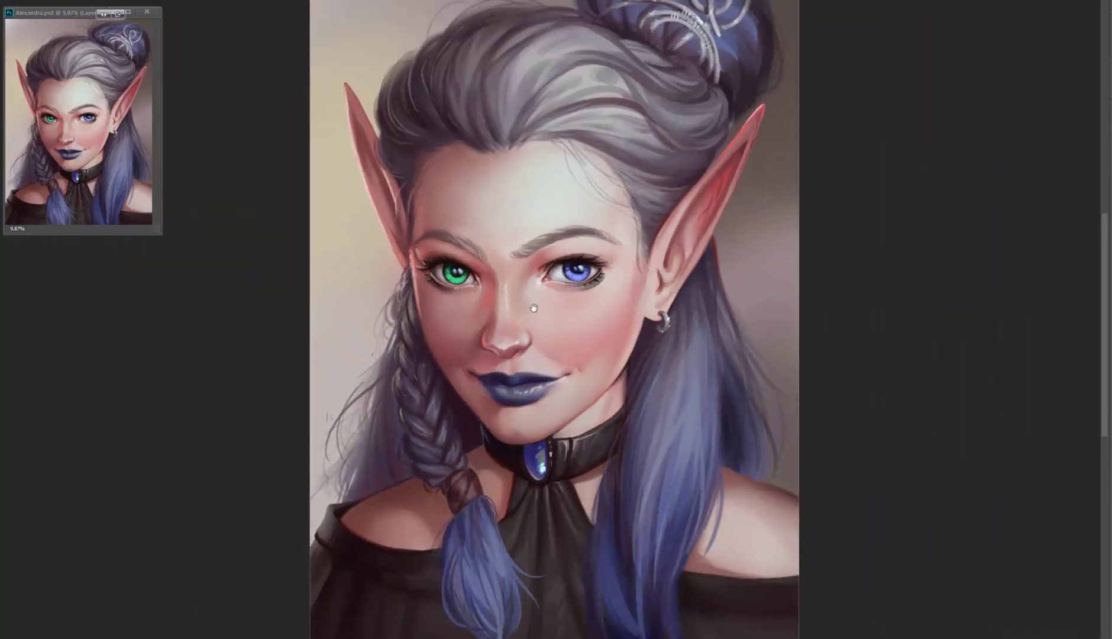